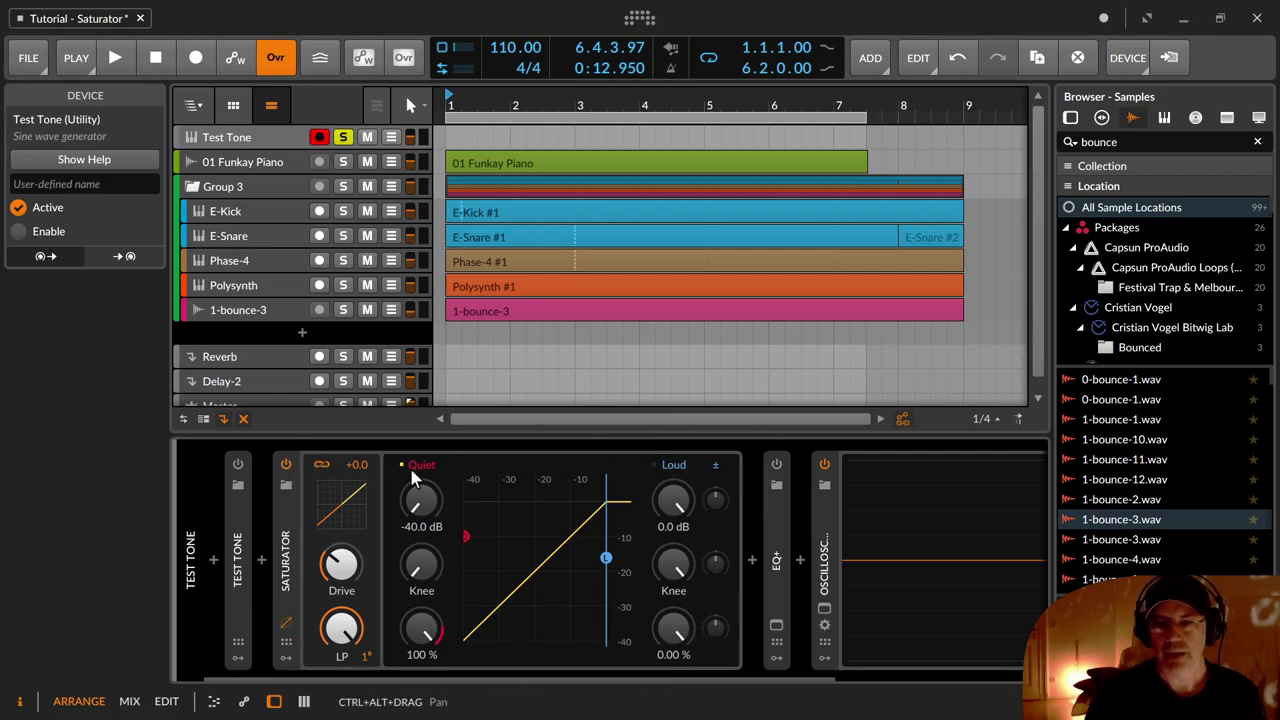
Turn the Saturator device off and back on, and select it in the Test Tone device chain
left_click(285, 466)
left_click(285, 466)
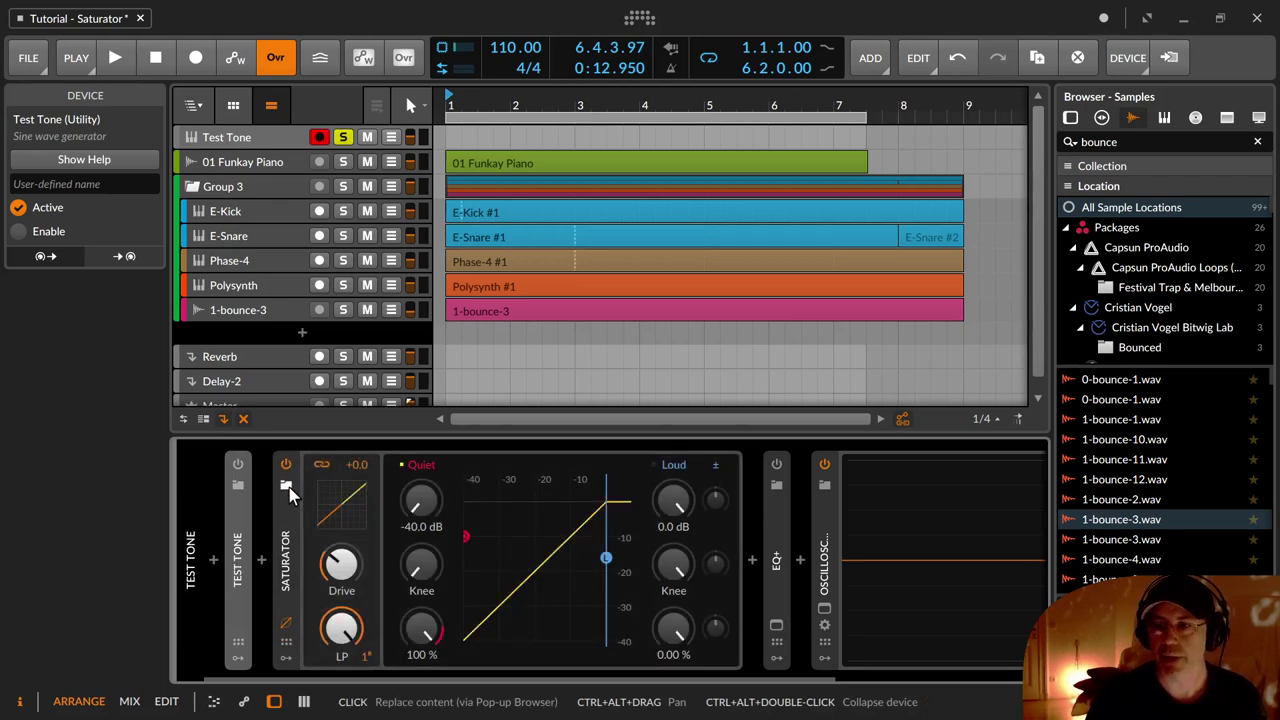
left_click(285, 560)
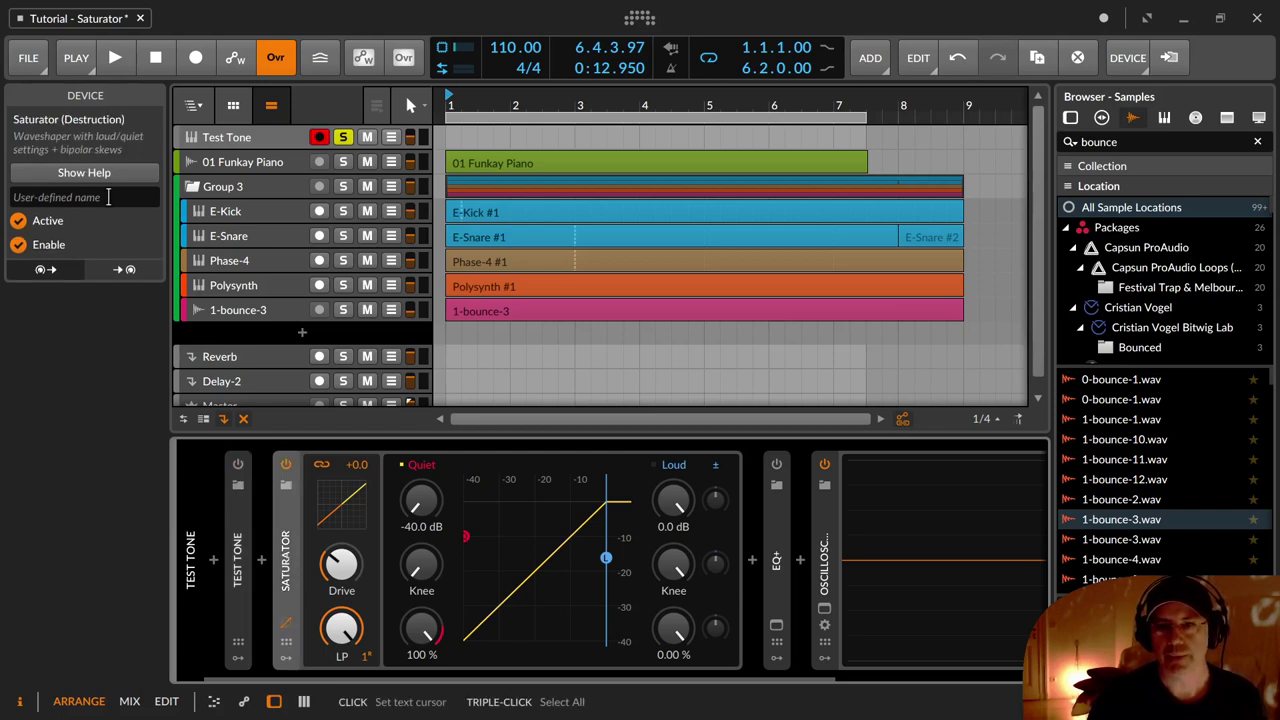
Toggle the Saturator's curve editor, remote controls and modulators, returning each to its original visibility
left_click(289, 630)
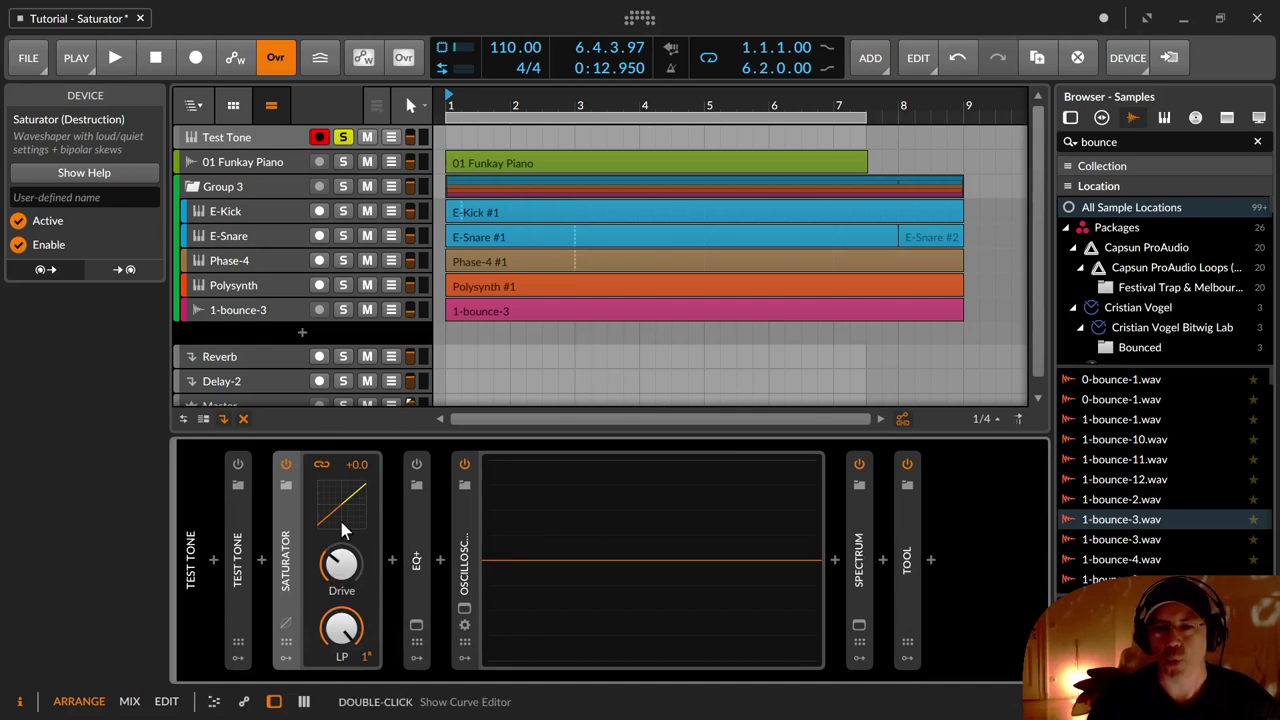
left_click(287, 625)
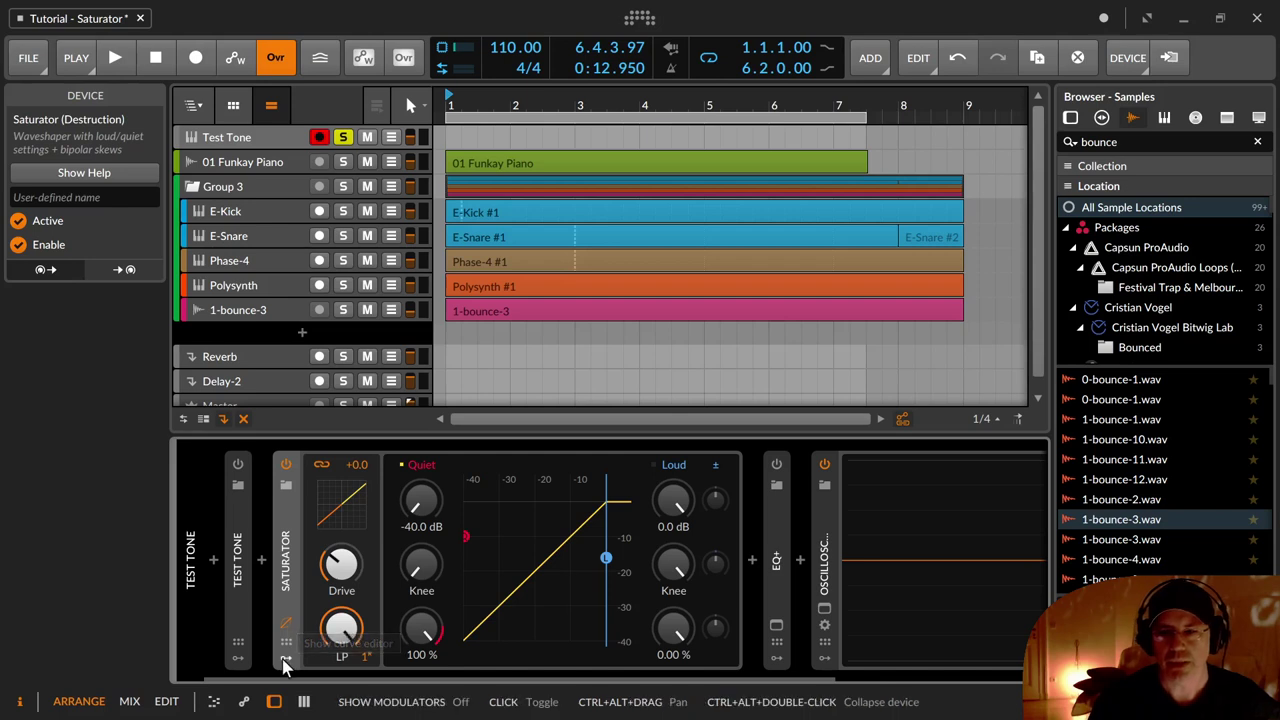
left_click(285, 645)
left_click(285, 646)
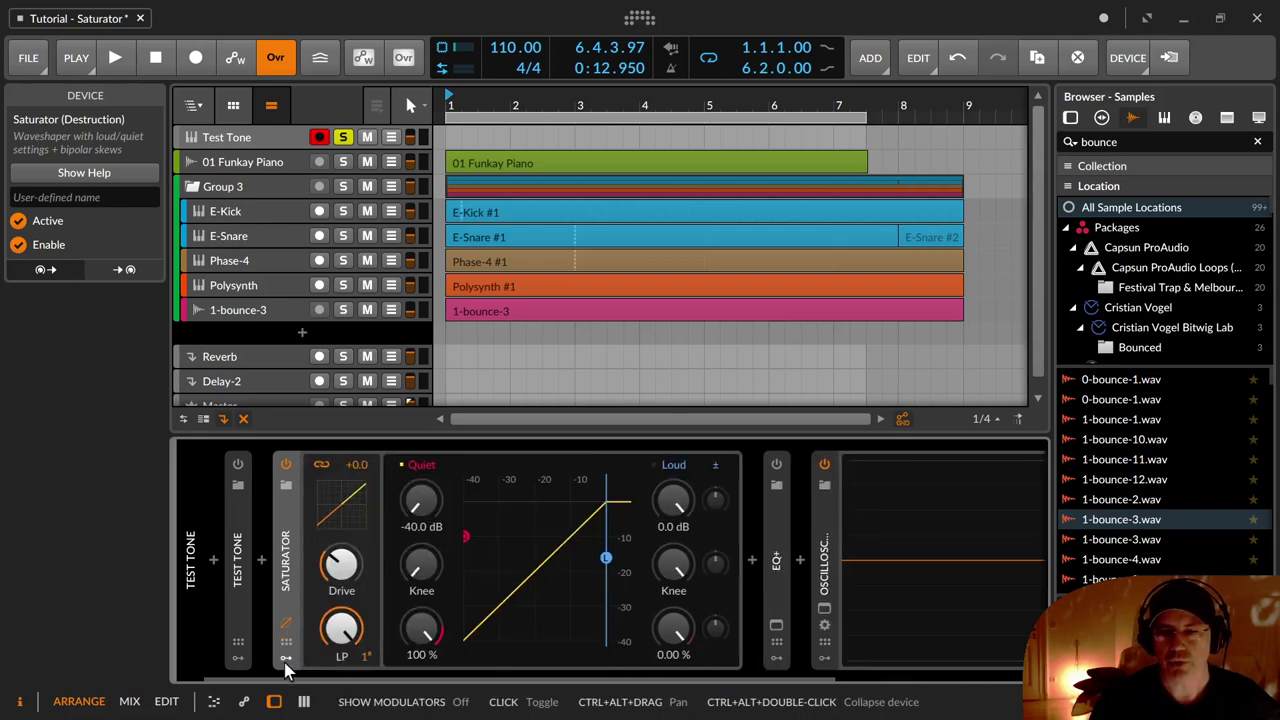
left_click(286, 661)
left_click(286, 661)
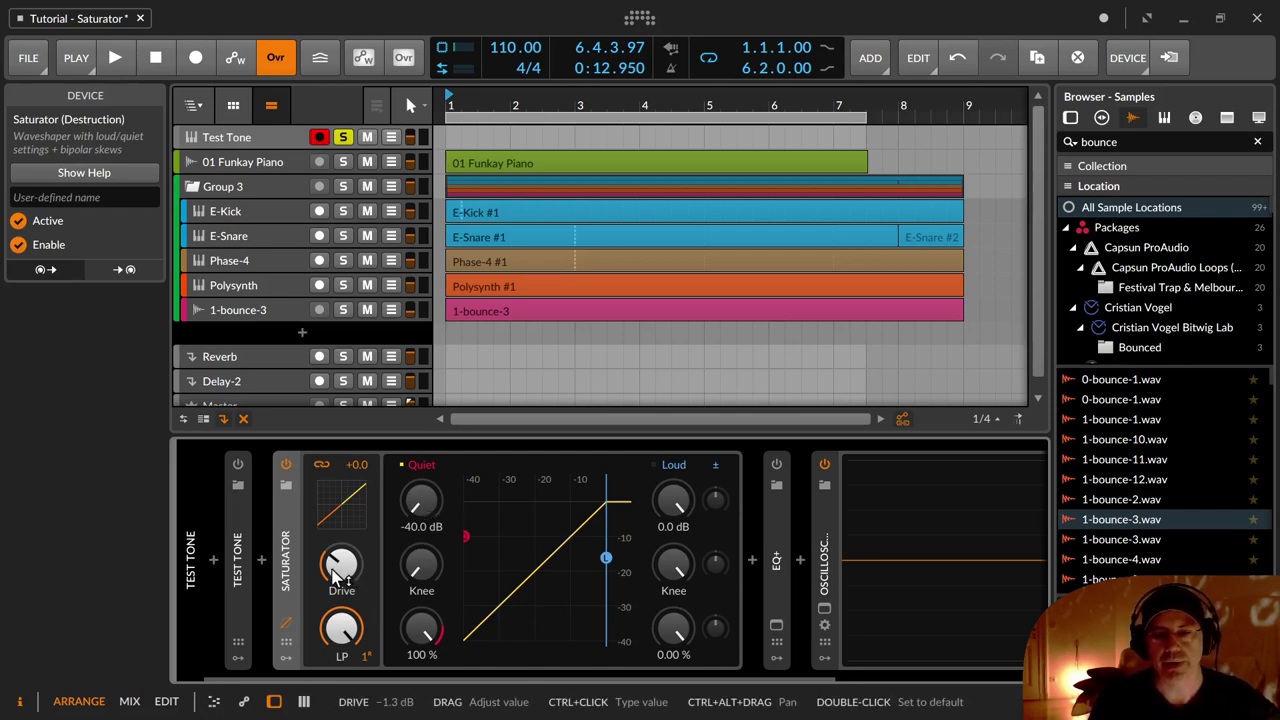
Try lower and higher Drive amounts on the Saturator and leave the Drive at about +6.6 dB
mouse_move(343, 572)
left_mouse_down()
mouse_move(343, 538)
mouse_move(343, 592)
left_mouse_up()
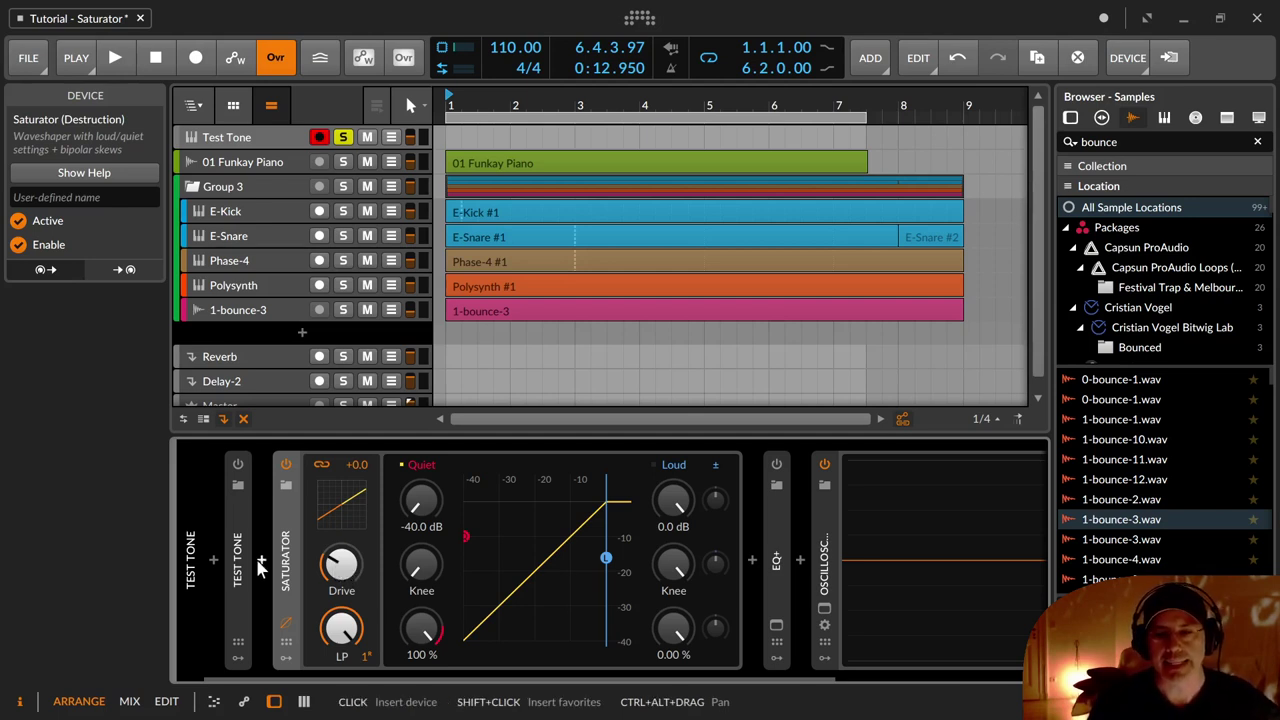
mouse_move(337, 575)
left_mouse_down()
mouse_move(337, 525)
mouse_move(338, 577)
left_mouse_up()
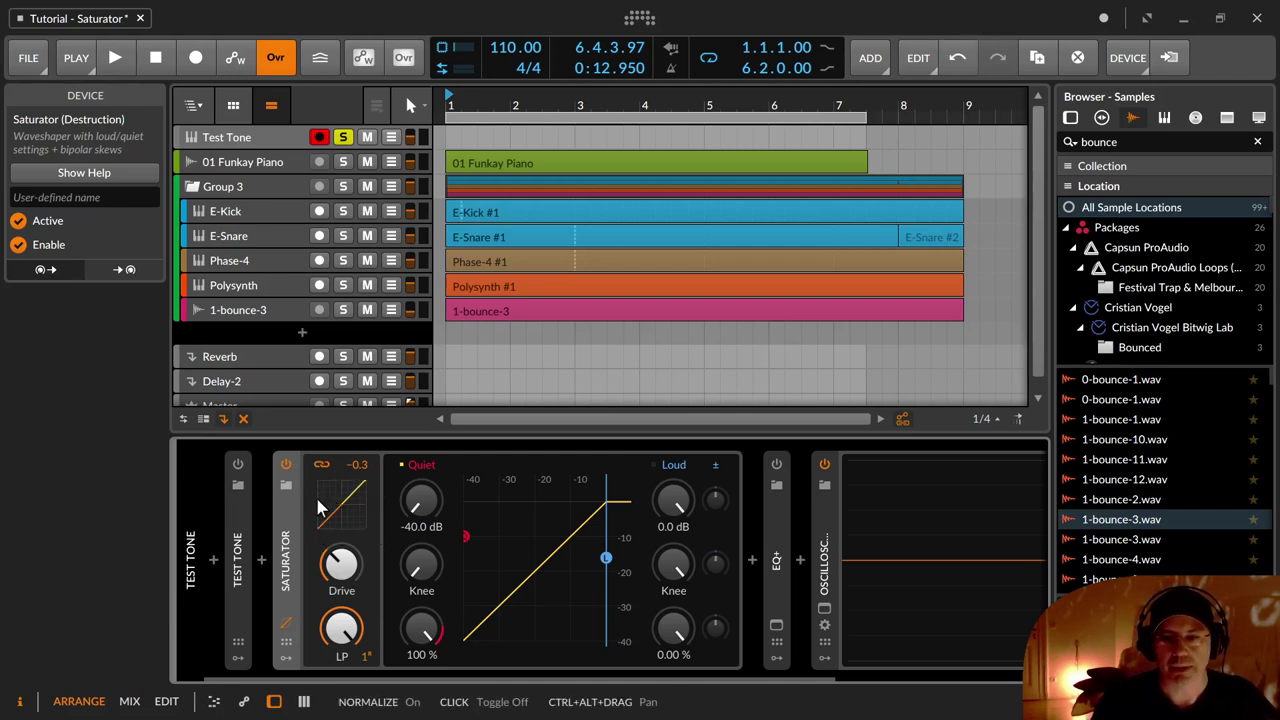
left_click_drag(340, 497, 340, 497)
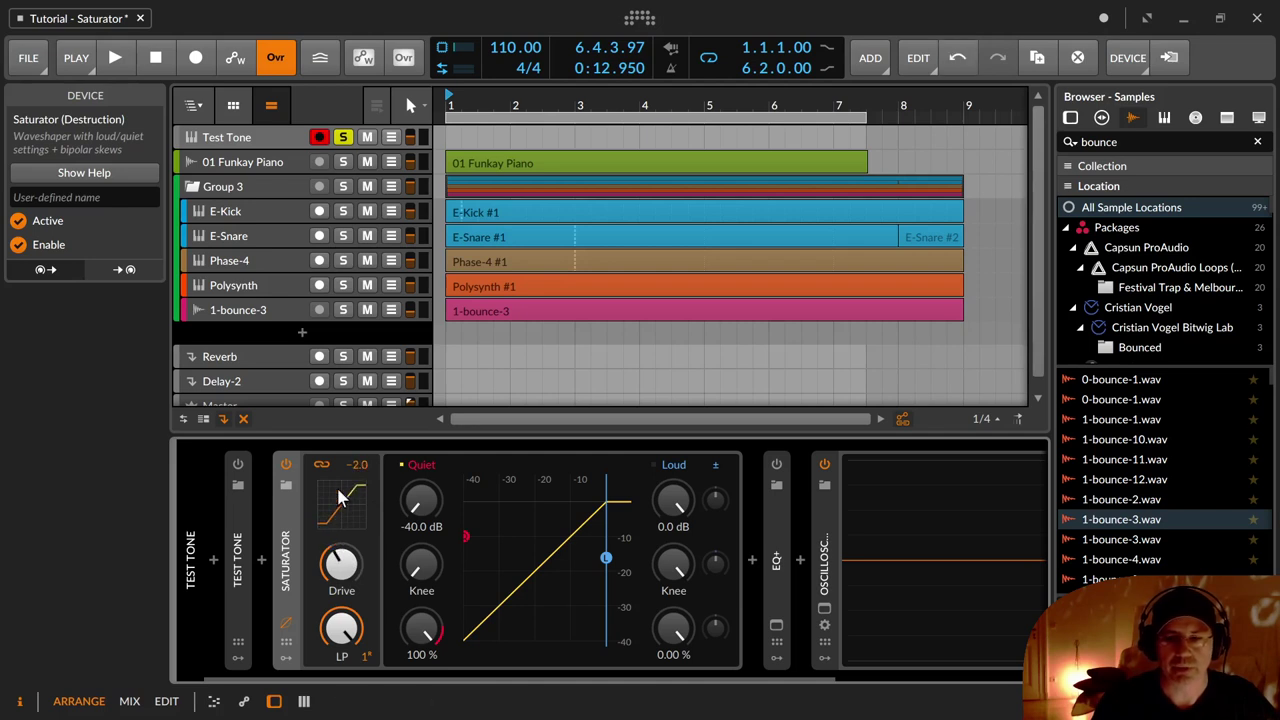
left_click_drag(345, 555, 347, 533)
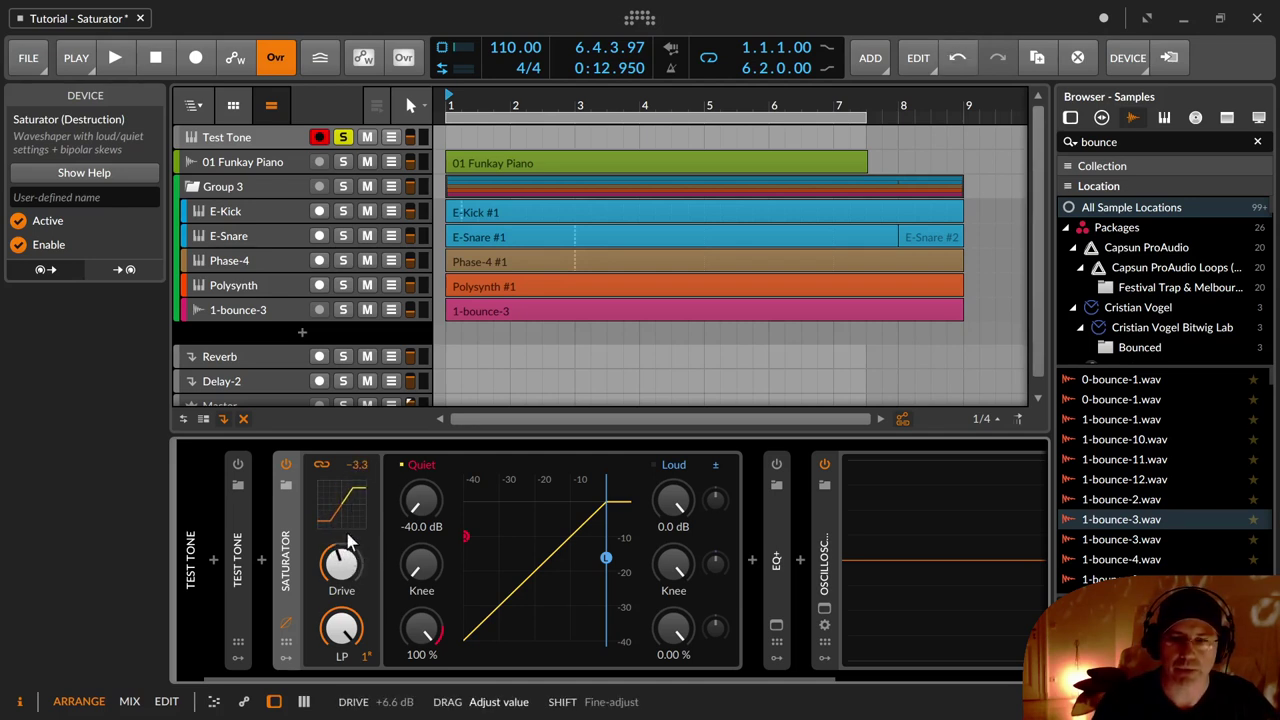
Compare the Saturator with Normalize off and on, leave it on, and lower the makeup gain until its display shows -4.7
left_click(319, 464)
left_click(319, 464)
left_click(319, 466)
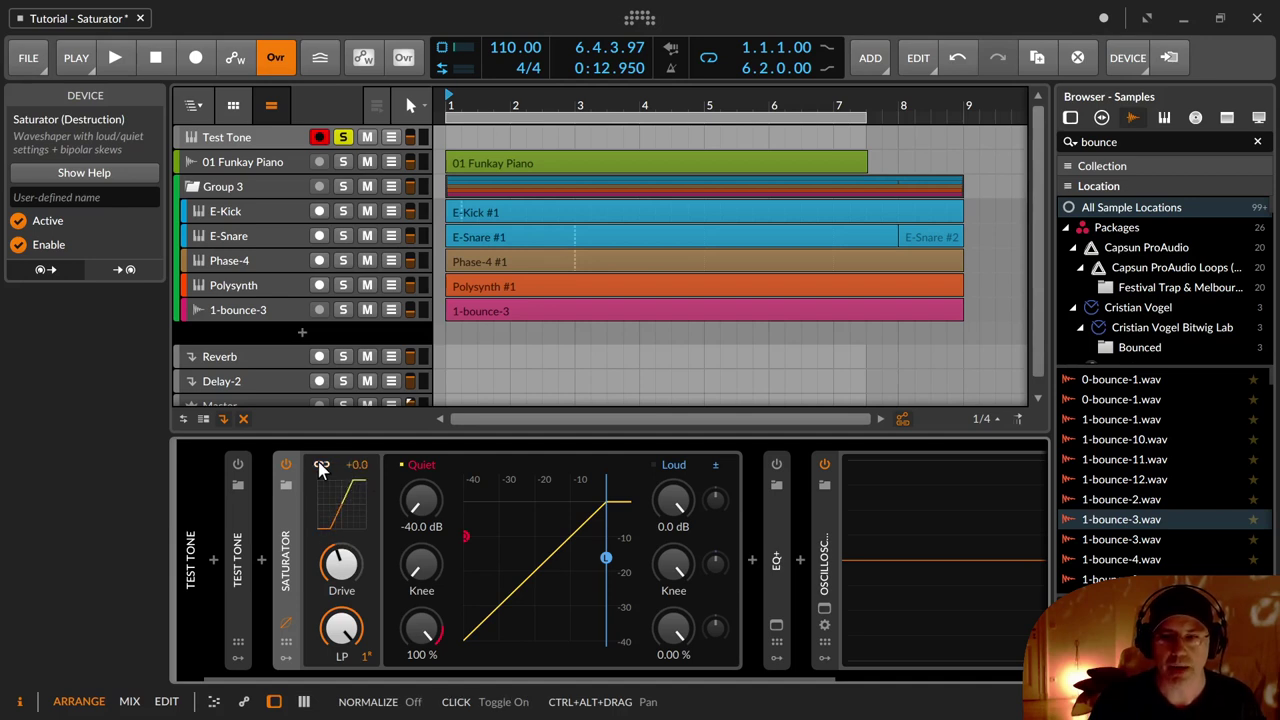
left_click(319, 466)
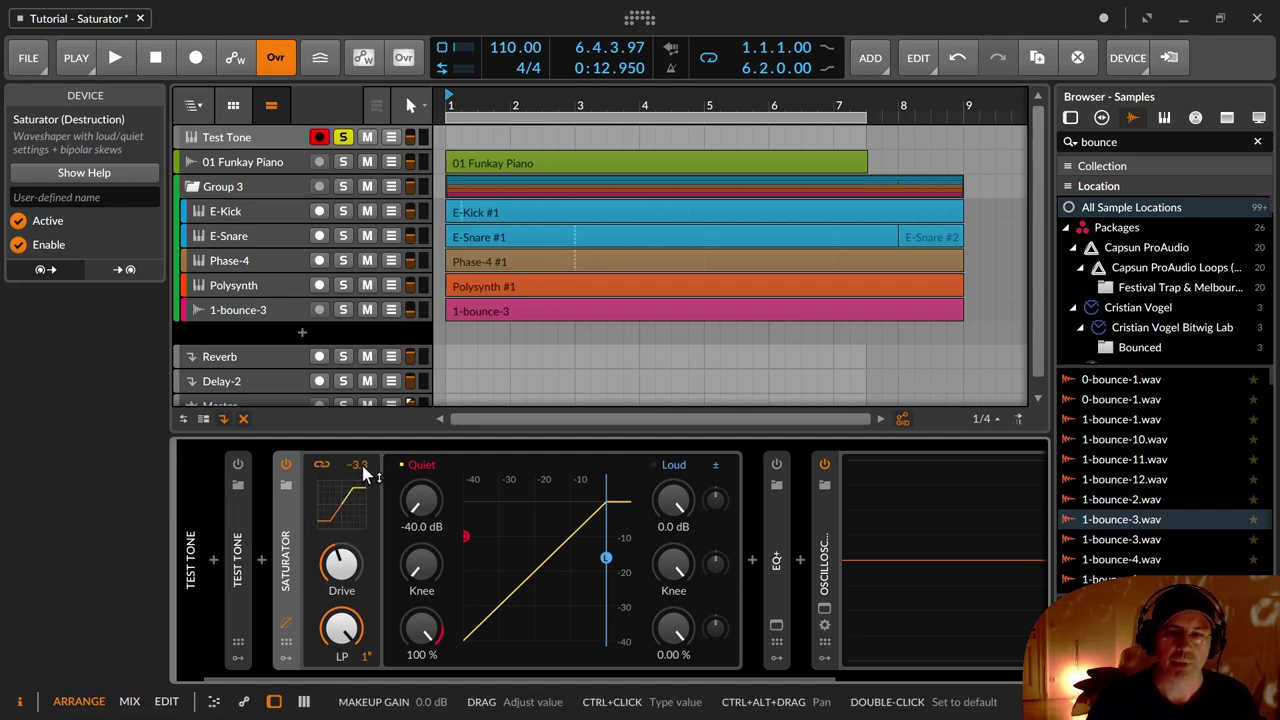
left_click_drag(364, 469, 364, 481)
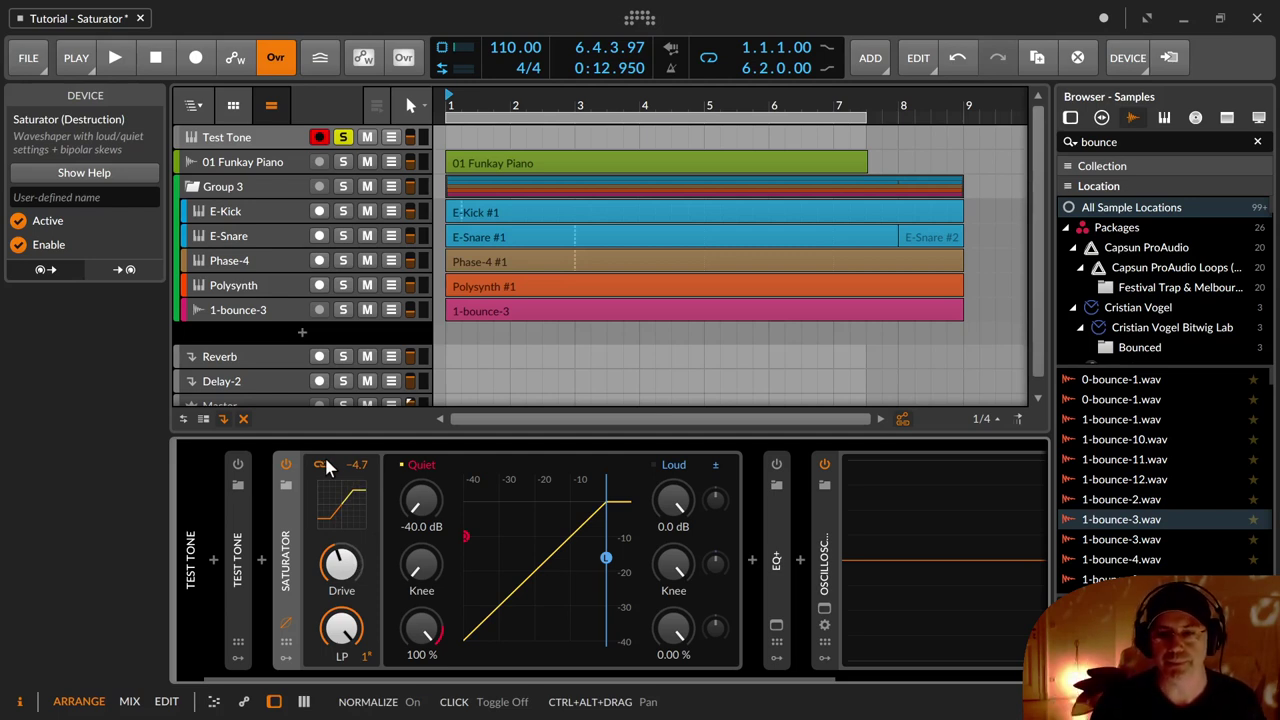
Adjust the Saturator's low-pass cutoff slightly and set the low-pass slope to 6 poles
left_click_drag(350, 626, 350, 633)
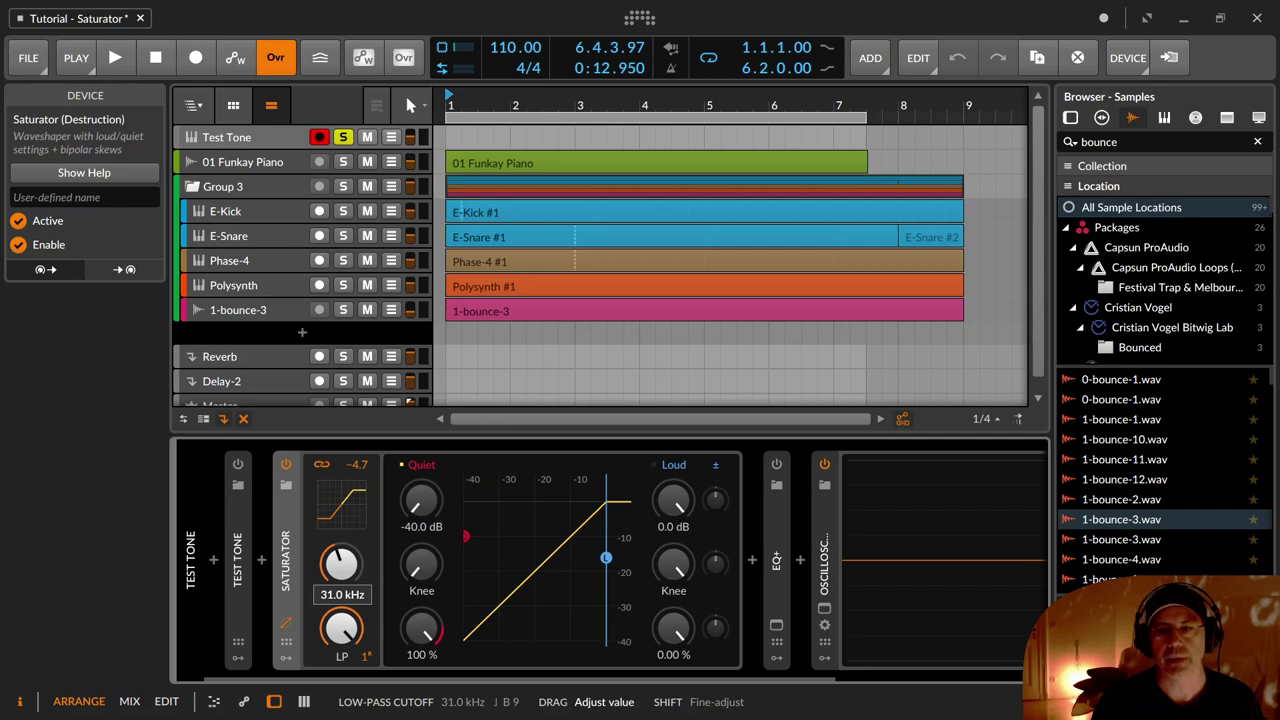
left_click_drag(350, 633, 350, 628)
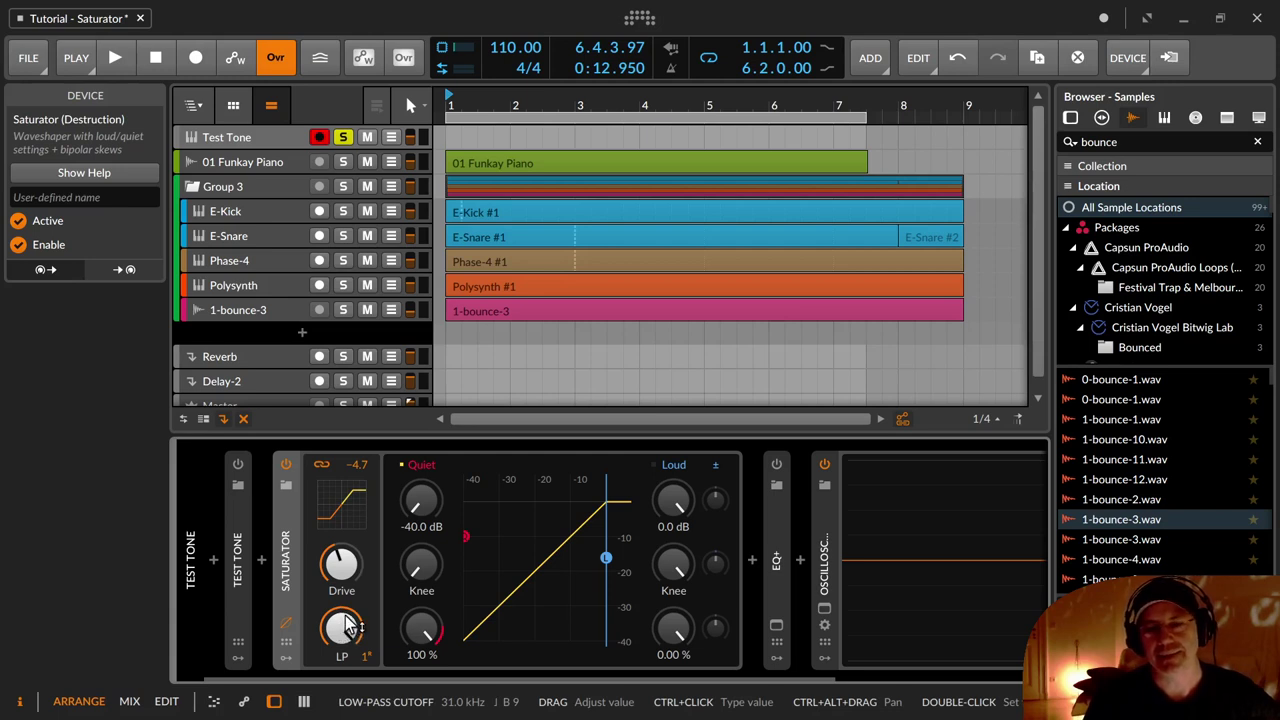
mouse_move(350, 625)
left_mouse_down()
mouse_move(350, 675)
mouse_move(355, 625)
left_mouse_up()
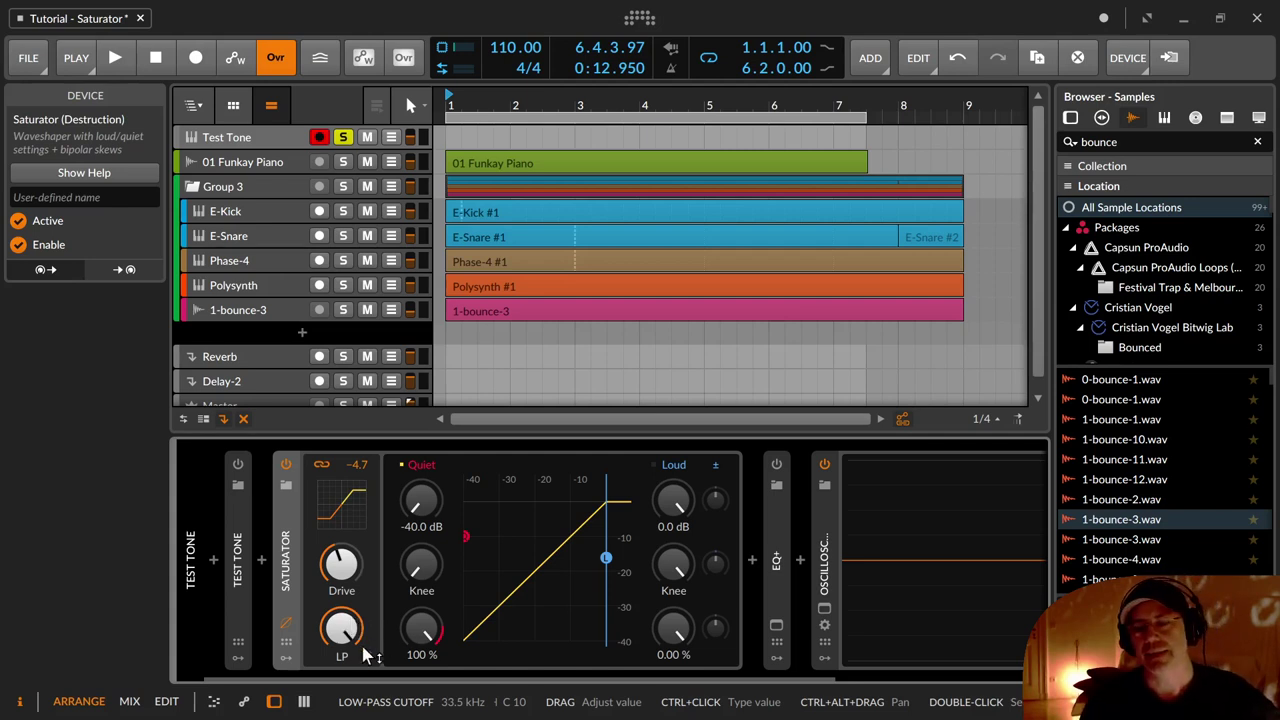
left_click_drag(358, 648, 352, 630)
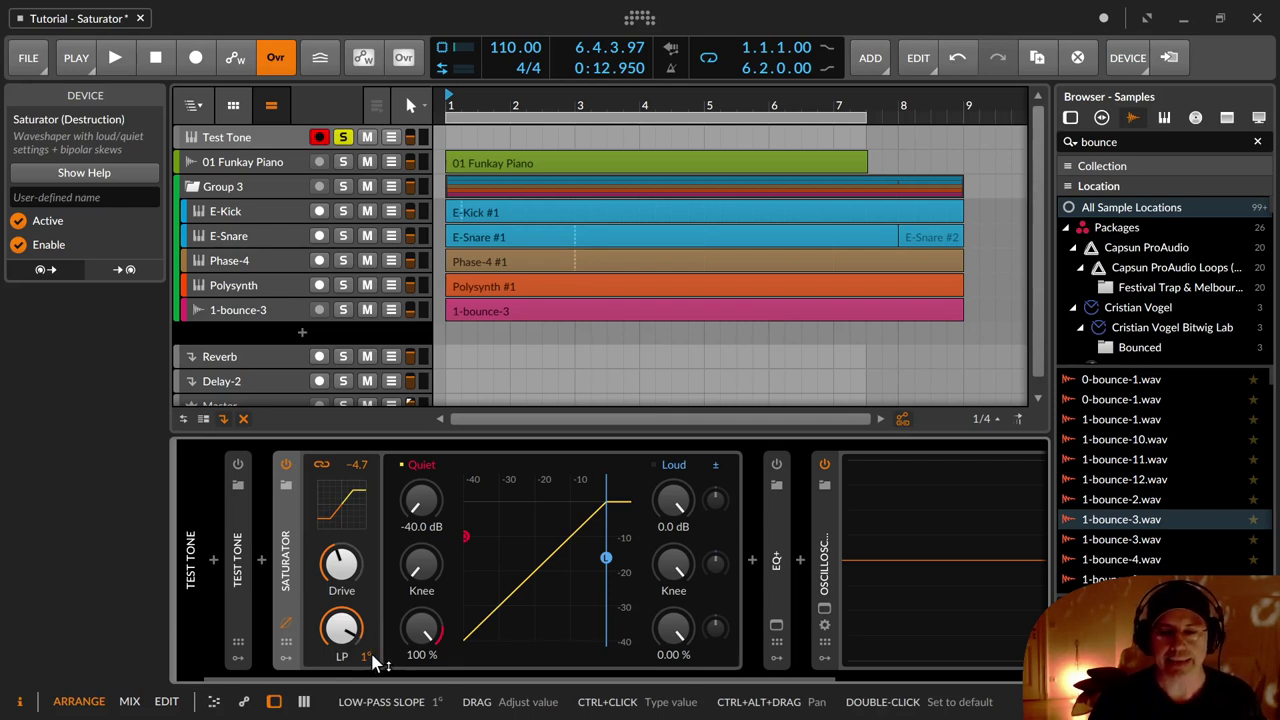
left_click_drag(373, 661, 372, 660)
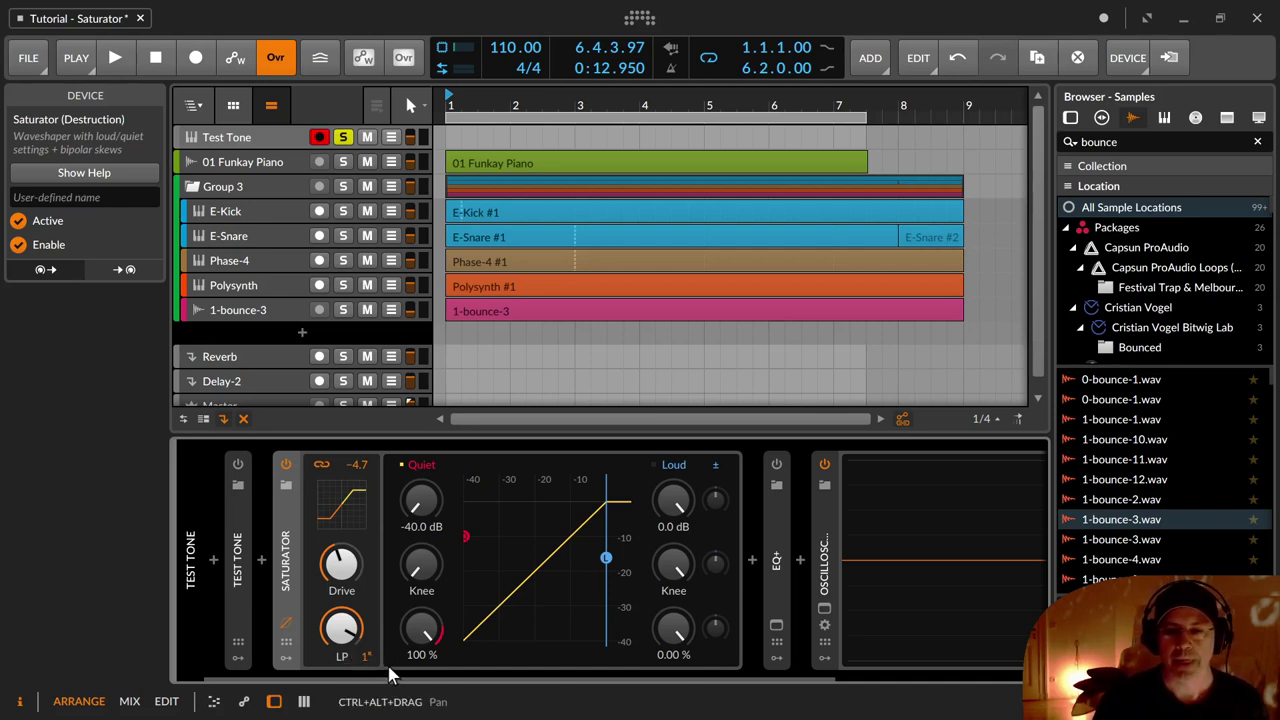
mouse_move(366, 660)
left_mouse_down()
mouse_move(366, 640)
mouse_move(367, 662)
left_mouse_up()
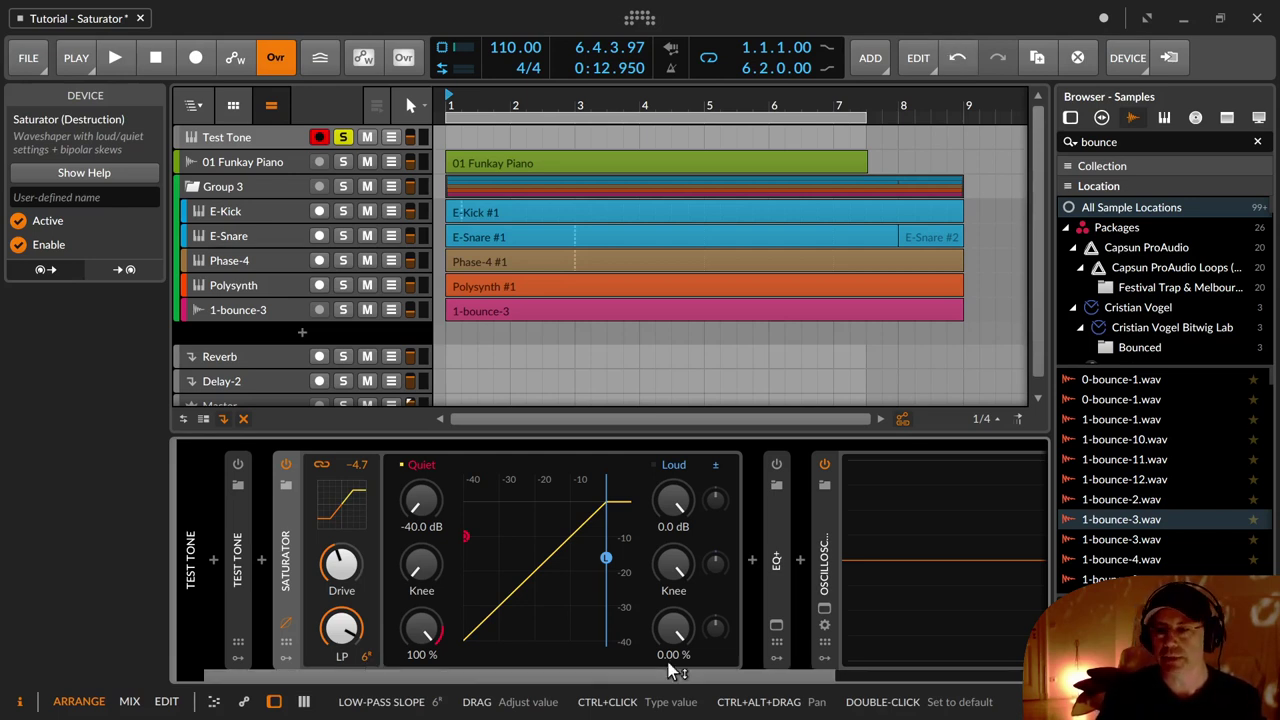
Expand and enable the EQ+, add a 2-pole High-cut point, and move it to 3.58 kHz
left_click(785, 539)
left_click(785, 539)
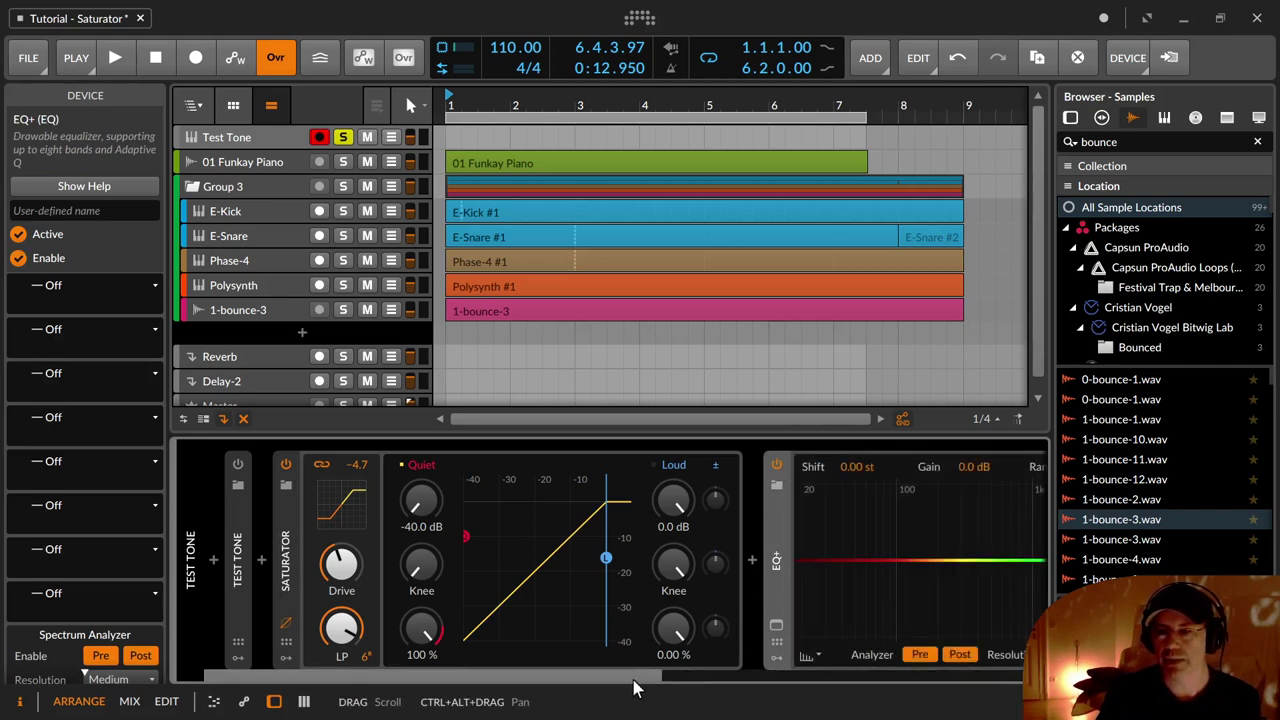
left_click_drag(671, 677, 893, 680)
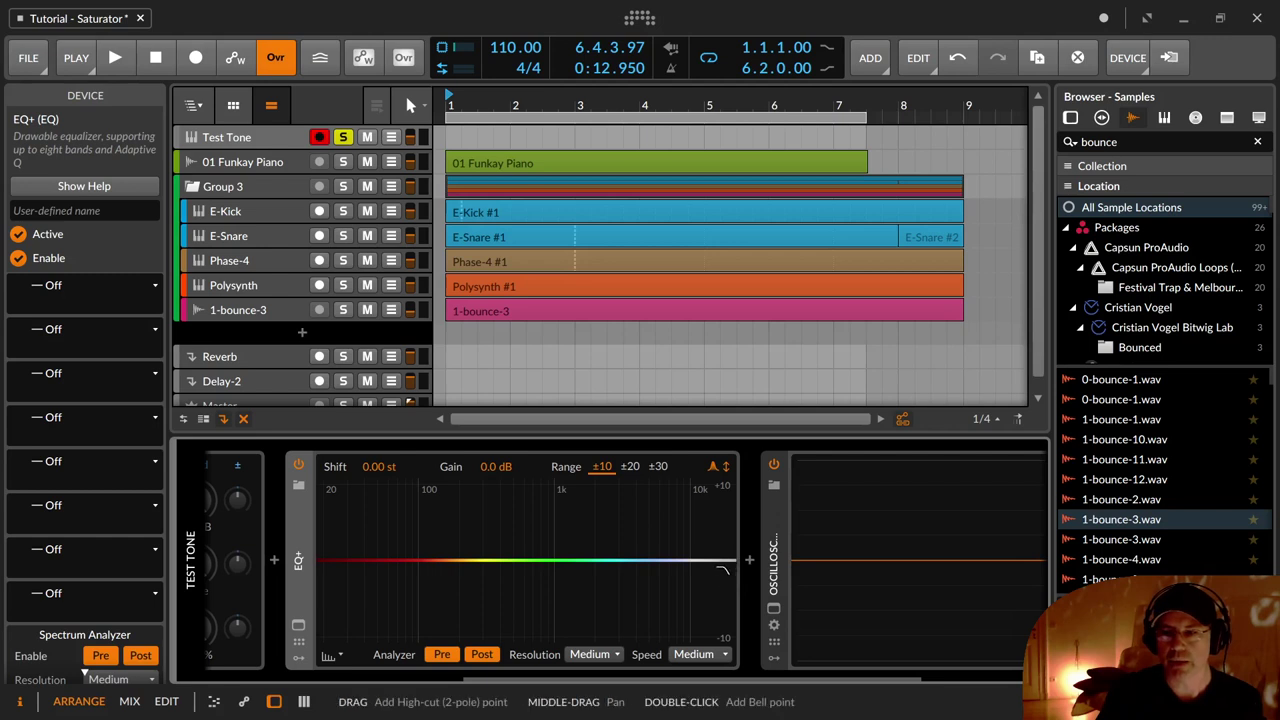
left_click(723, 560)
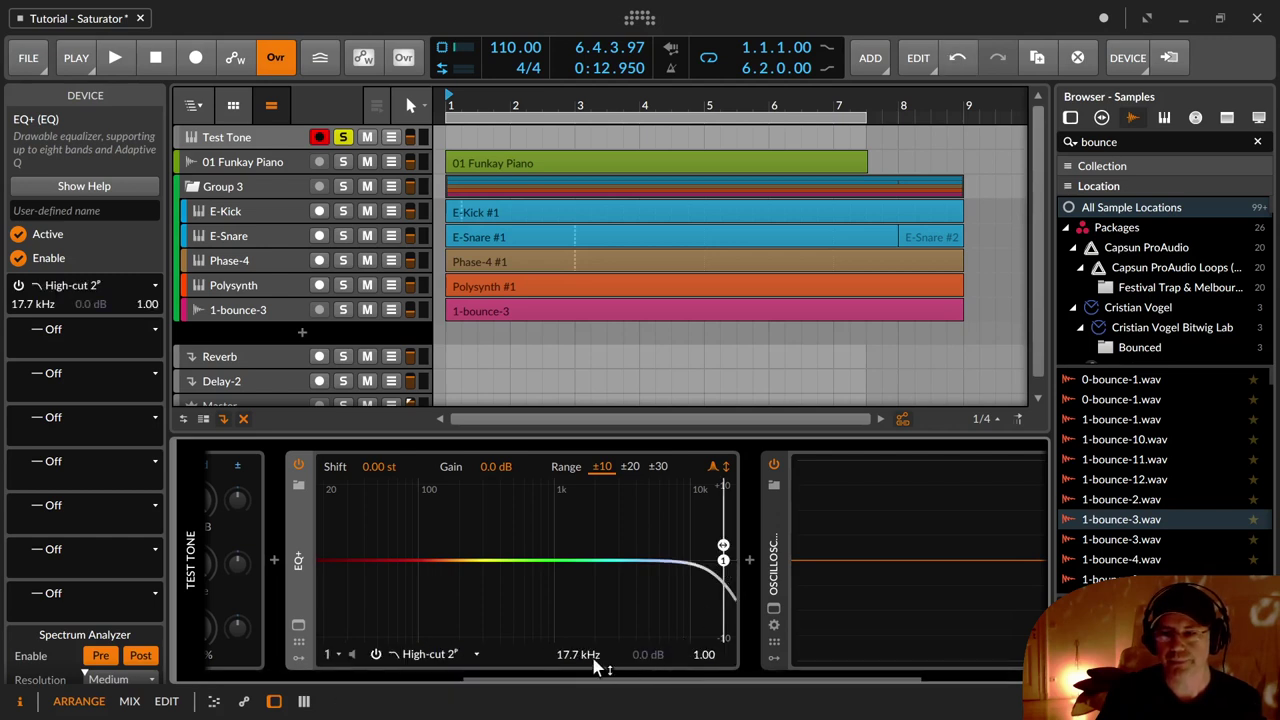
left_click_drag(723, 545, 629, 545)
Try the 4-pole Low-cut type on EQ+ band 1, and return the band to 2-pole High-cut
left_click(428, 655)
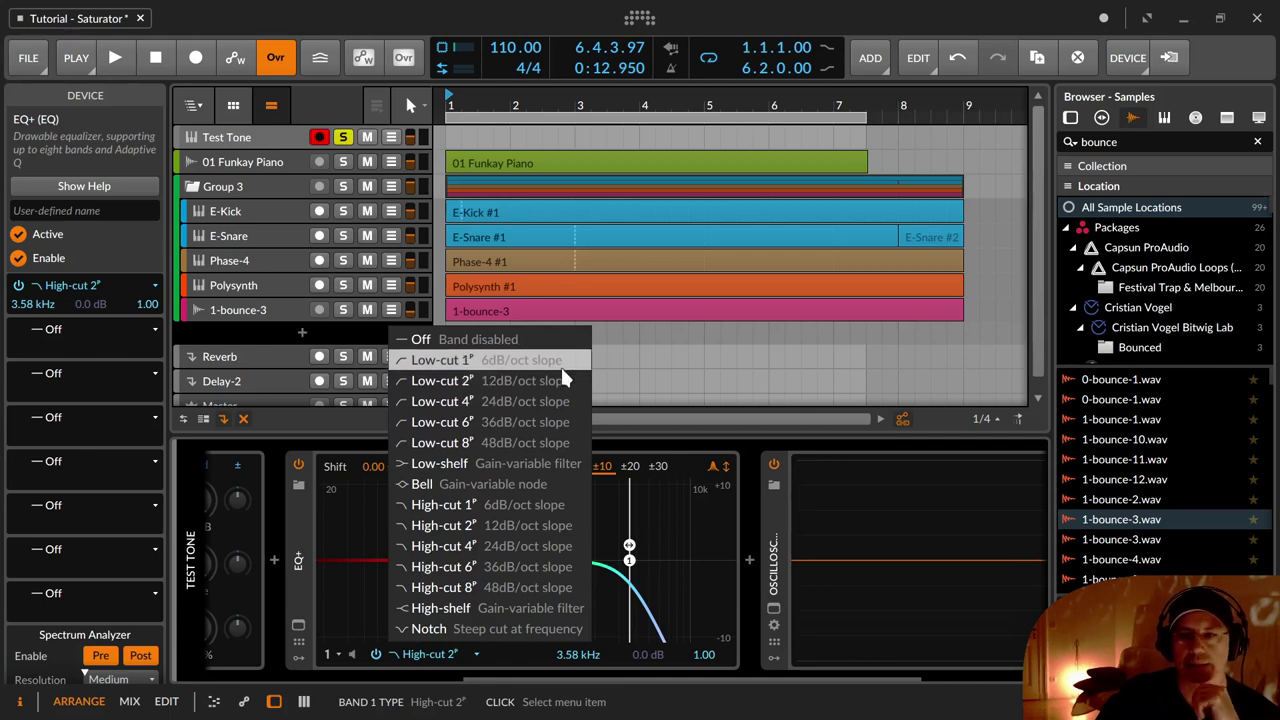
left_click(697, 487)
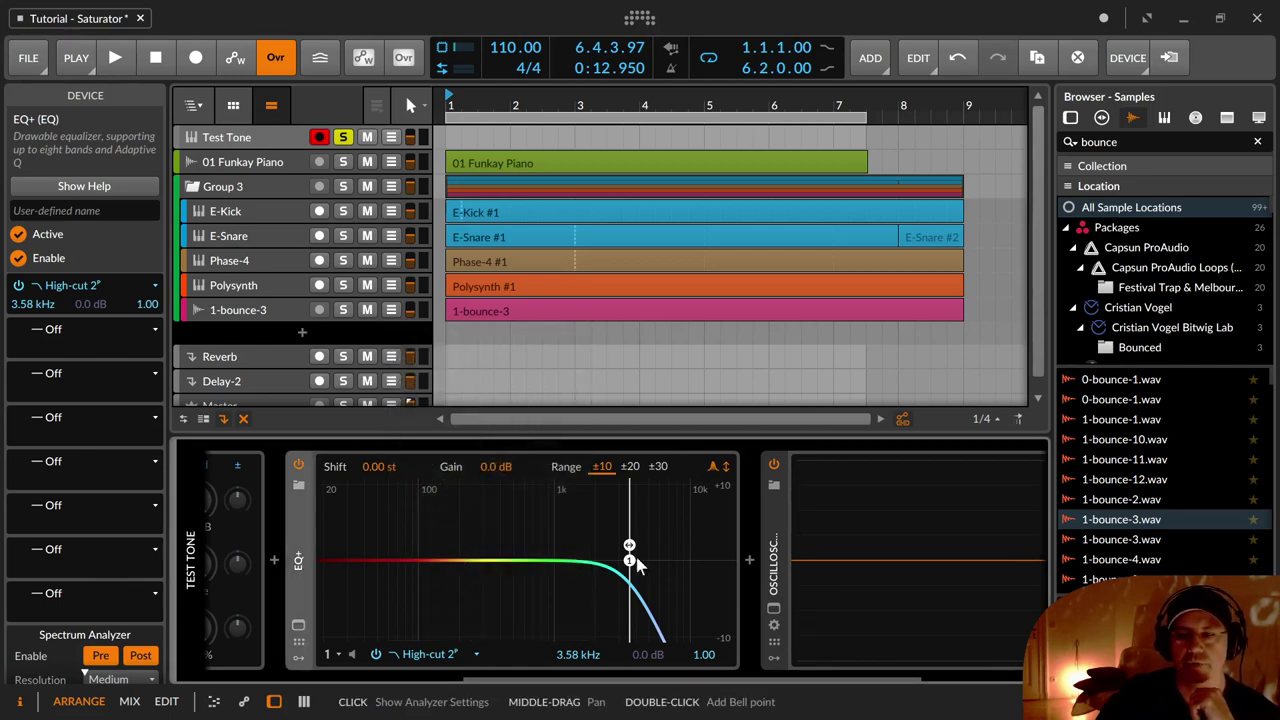
left_click(468, 652)
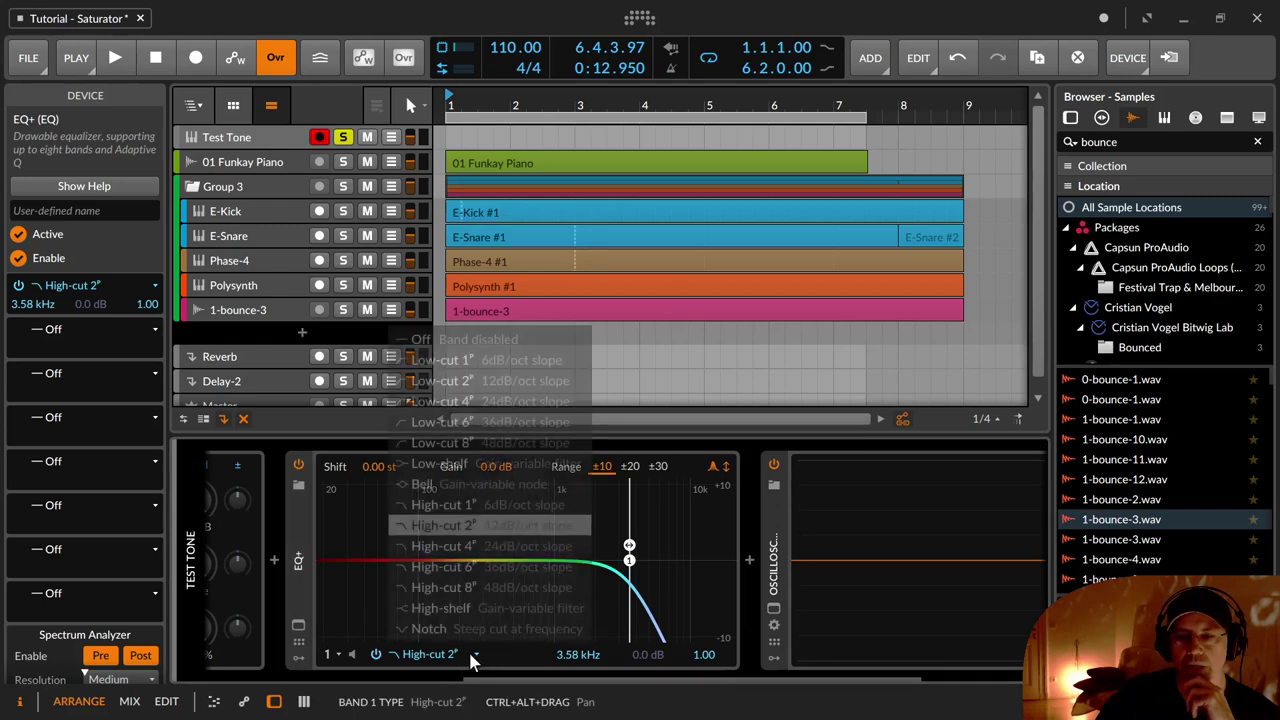
left_click(491, 416)
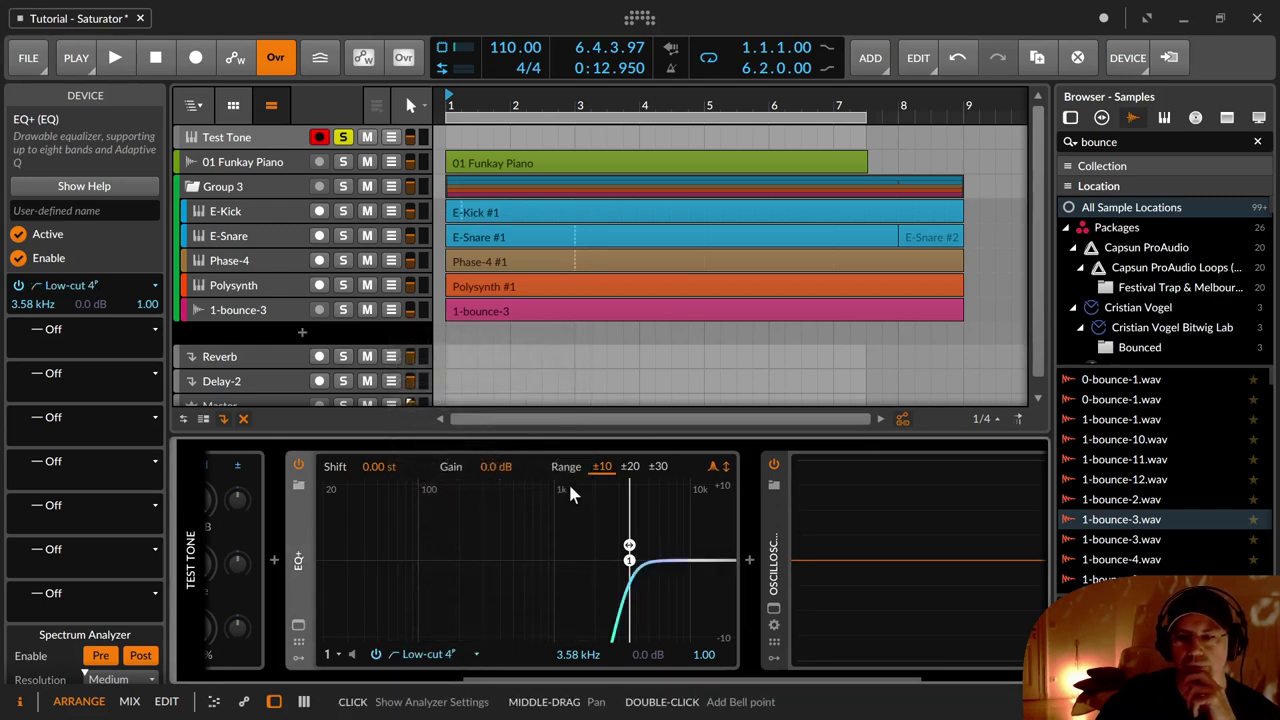
left_click(440, 655)
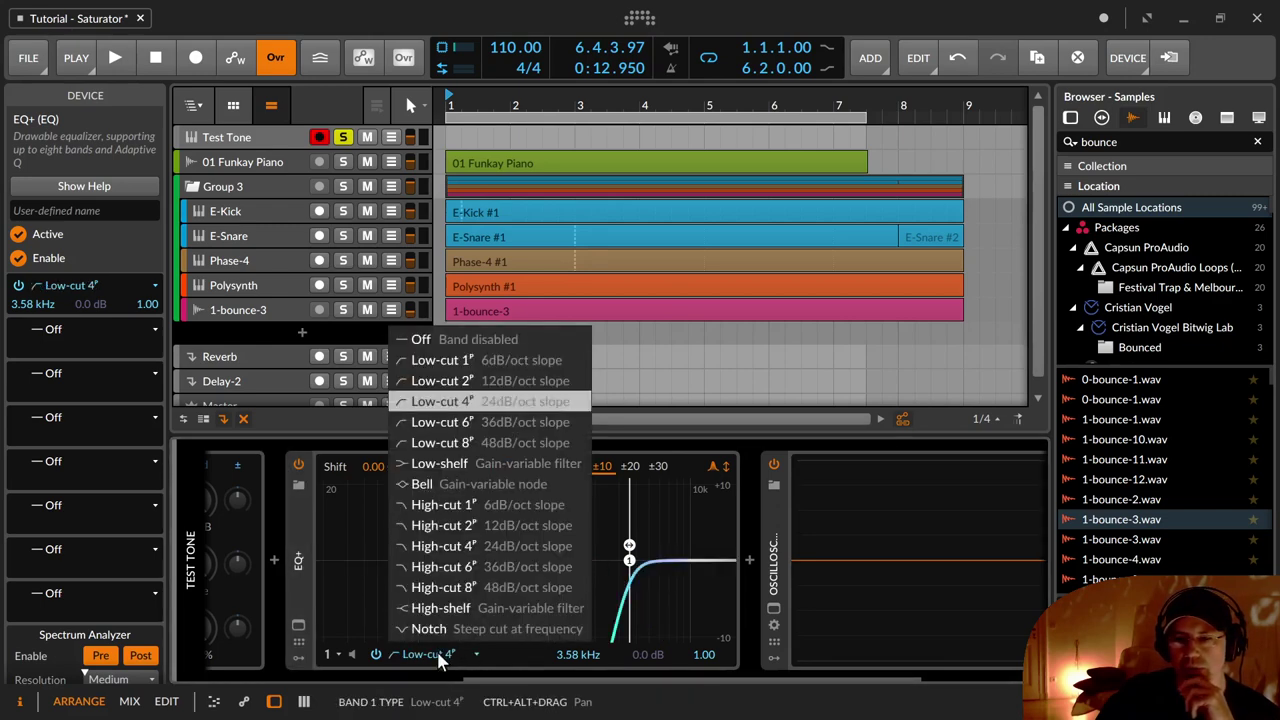
left_click(515, 525)
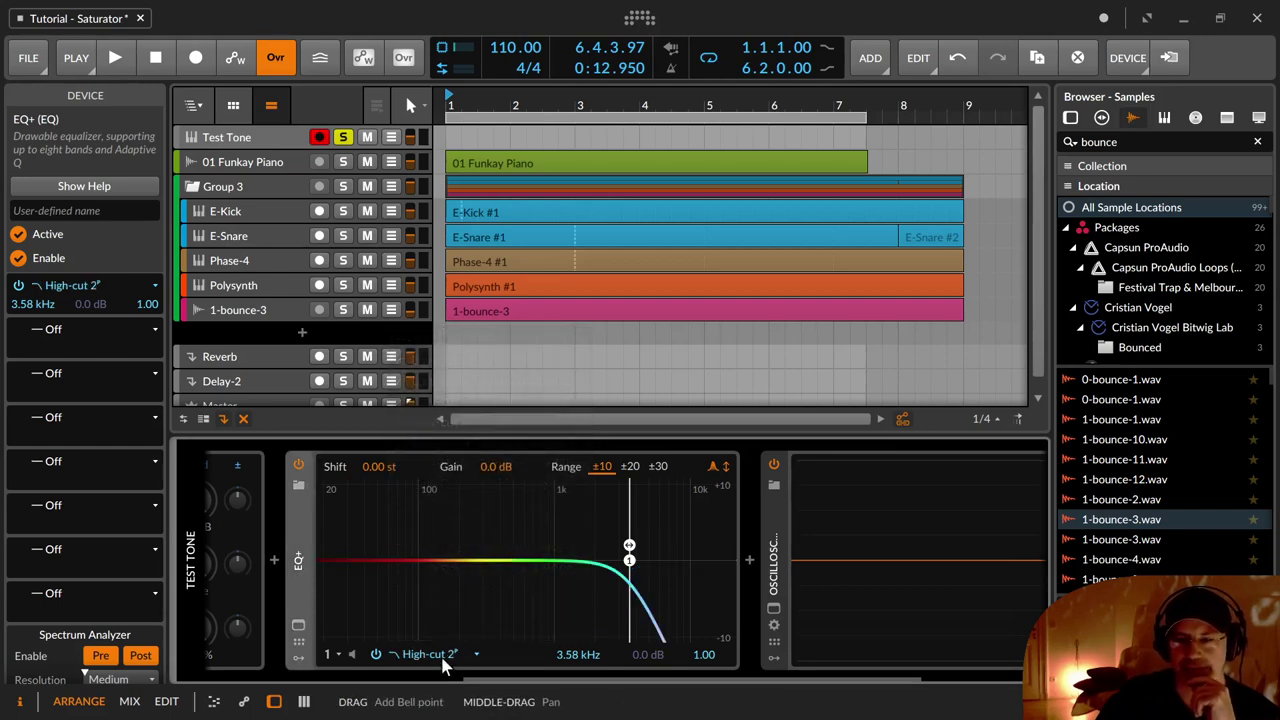
Compare steeper slopes on EQ+ band 1 with High-cut 4-pole and 6-pole, and finish on High-cut 1-pole
left_click(453, 658)
left_click(479, 541)
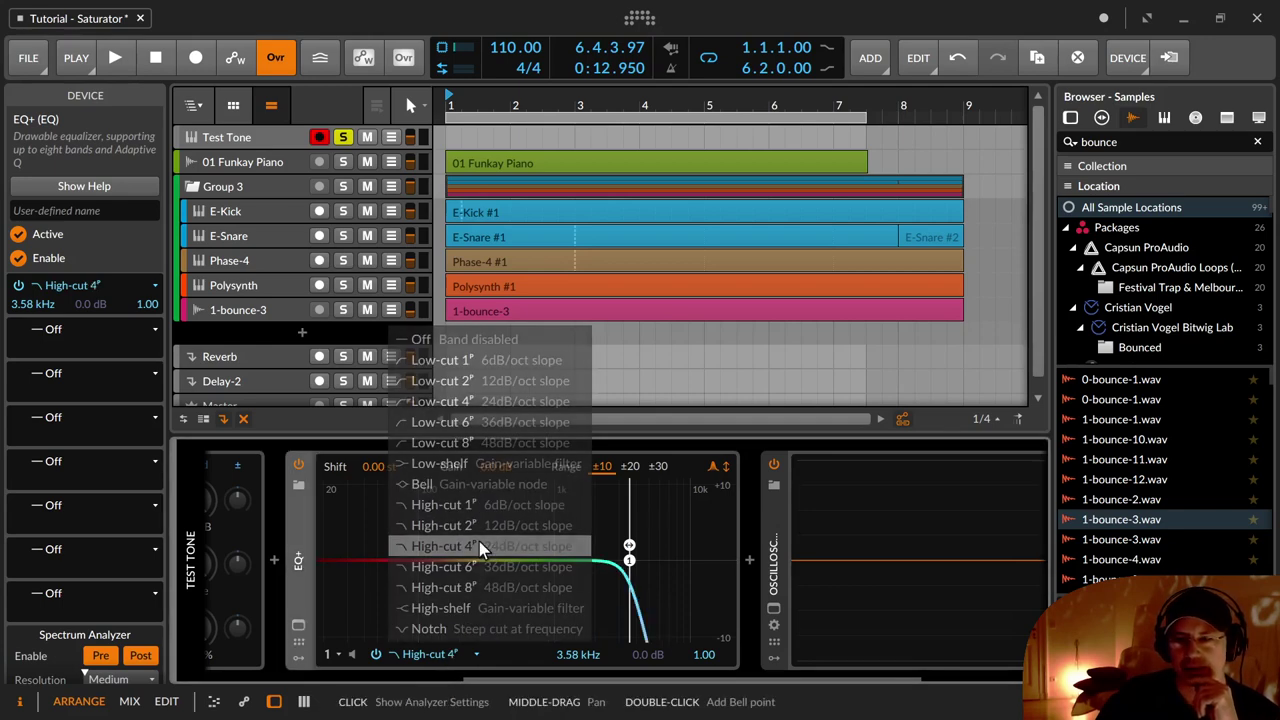
left_click(450, 654)
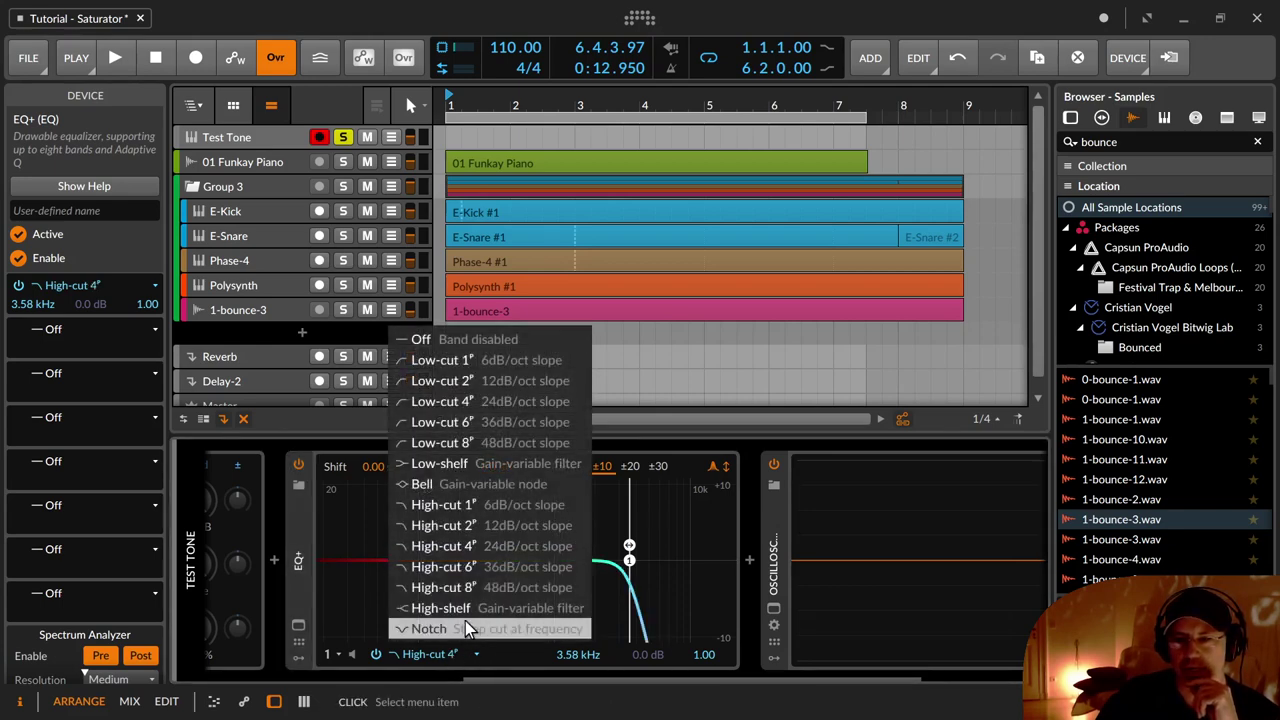
left_click(465, 566)
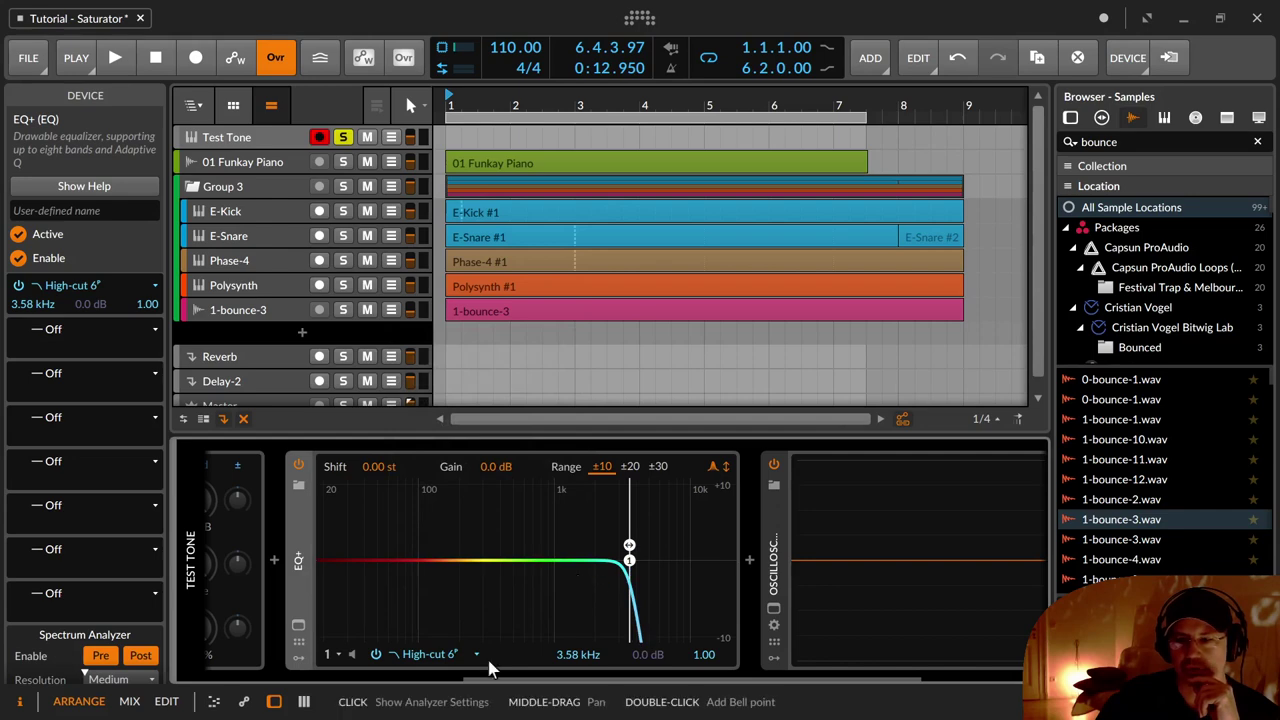
left_click(425, 654)
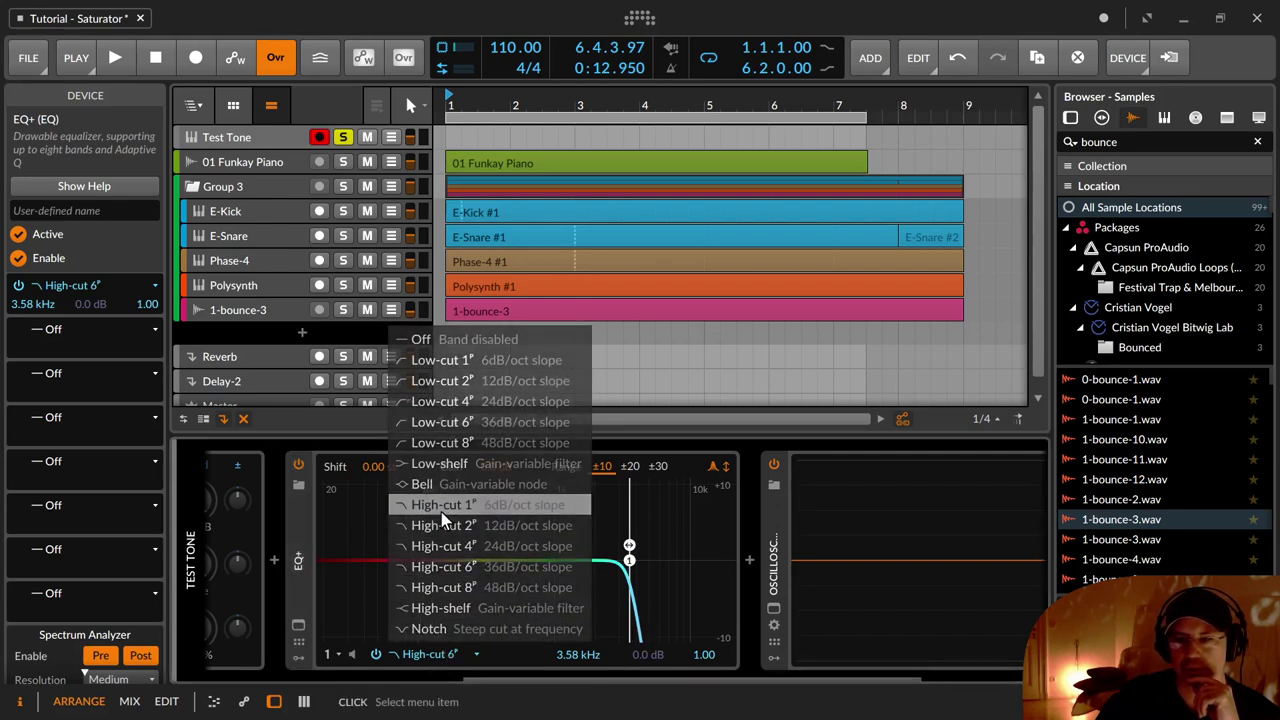
left_click(442, 510)
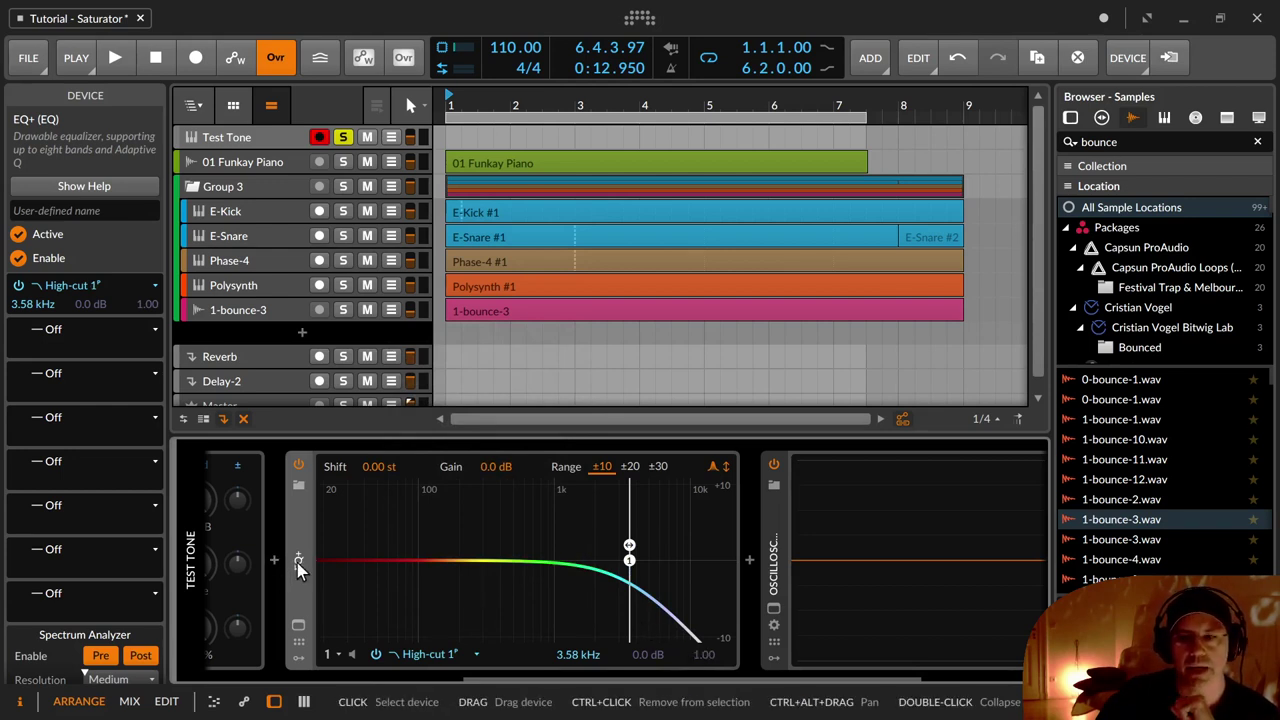
Delete the EQ+ device from the Test Tone chain
left_click(303, 520)
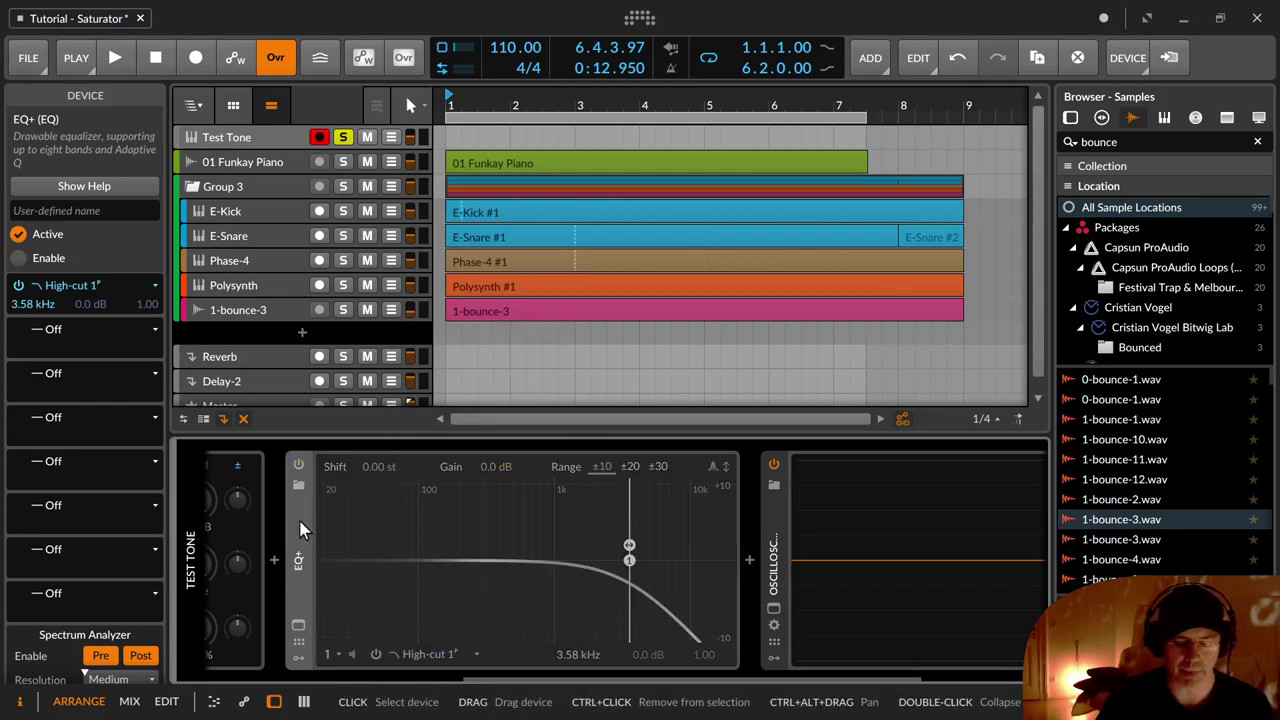
key("Delete")
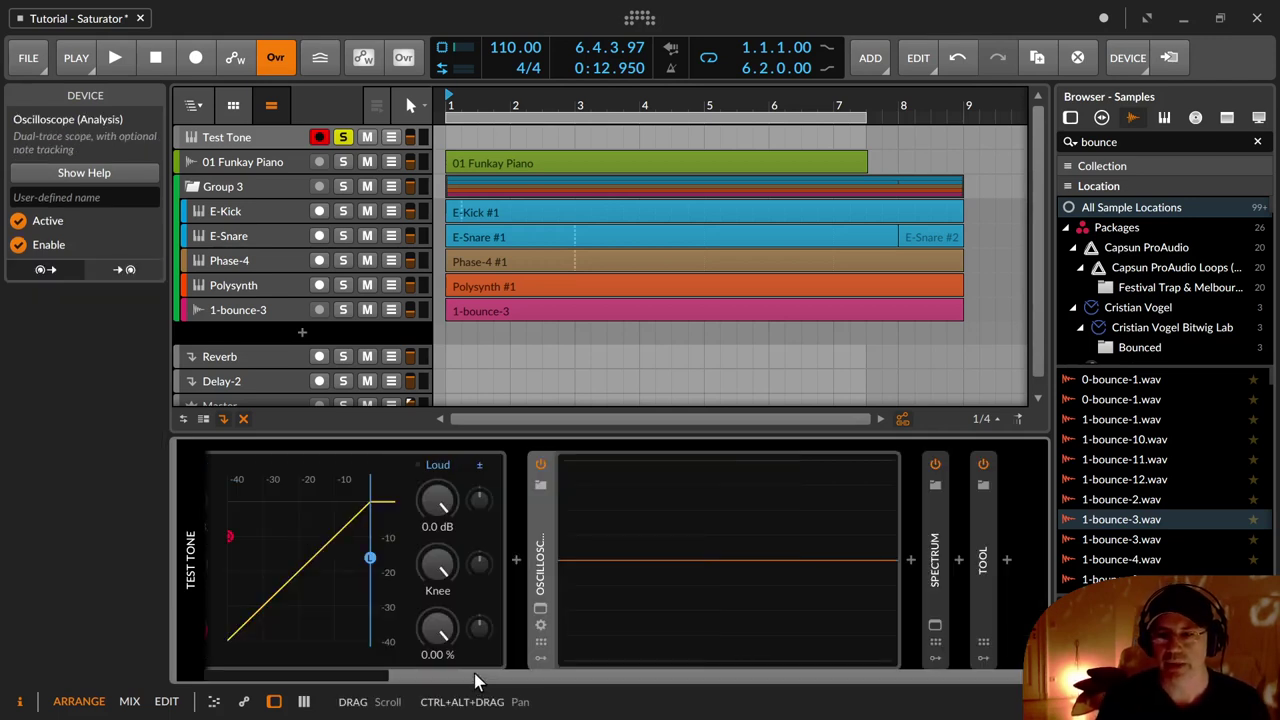
Open the Oscilloscope's enlarged display and examine the waveform by briefly enabling the Test Tone device
left_click_drag(472, 676, 273, 672)
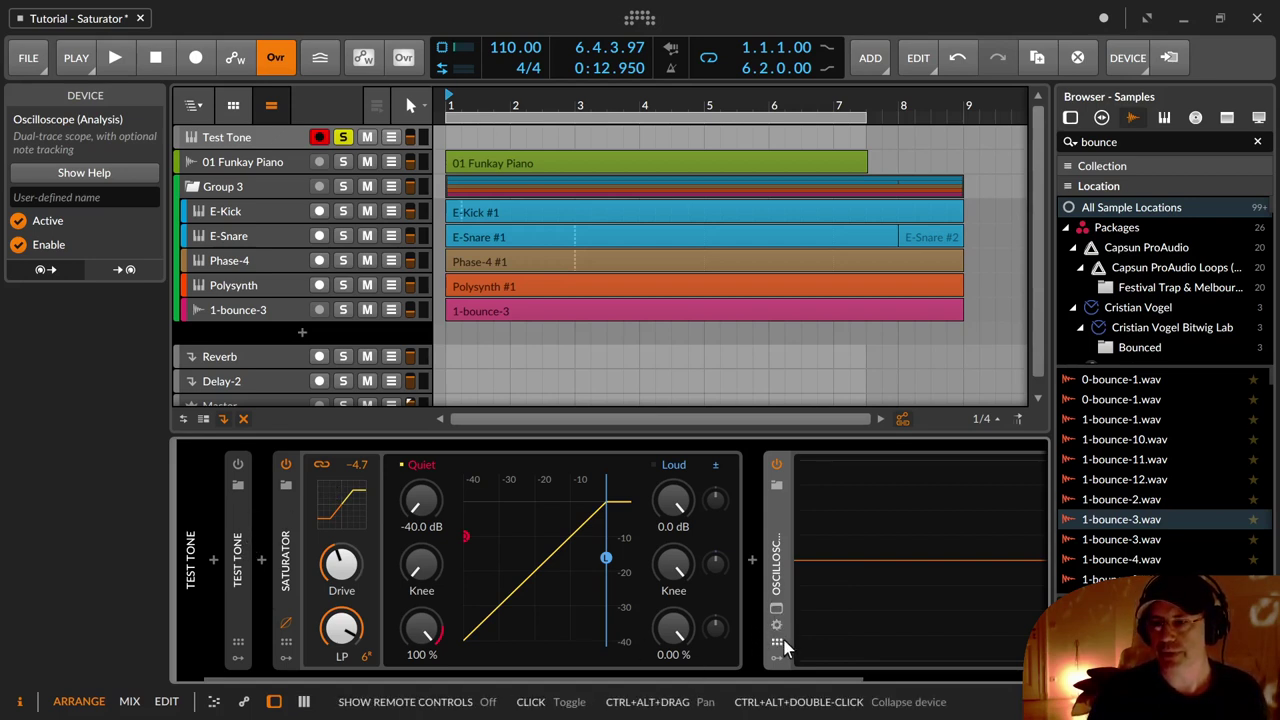
left_click(776, 608)
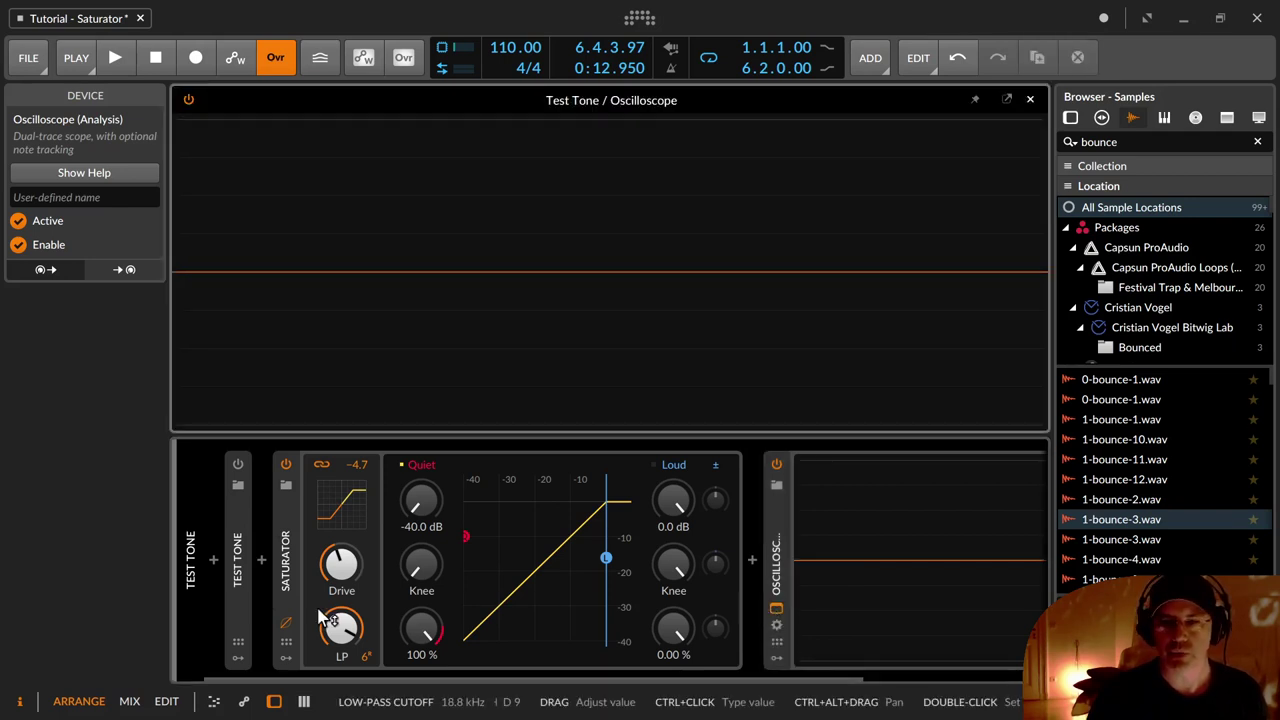
left_click(238, 466)
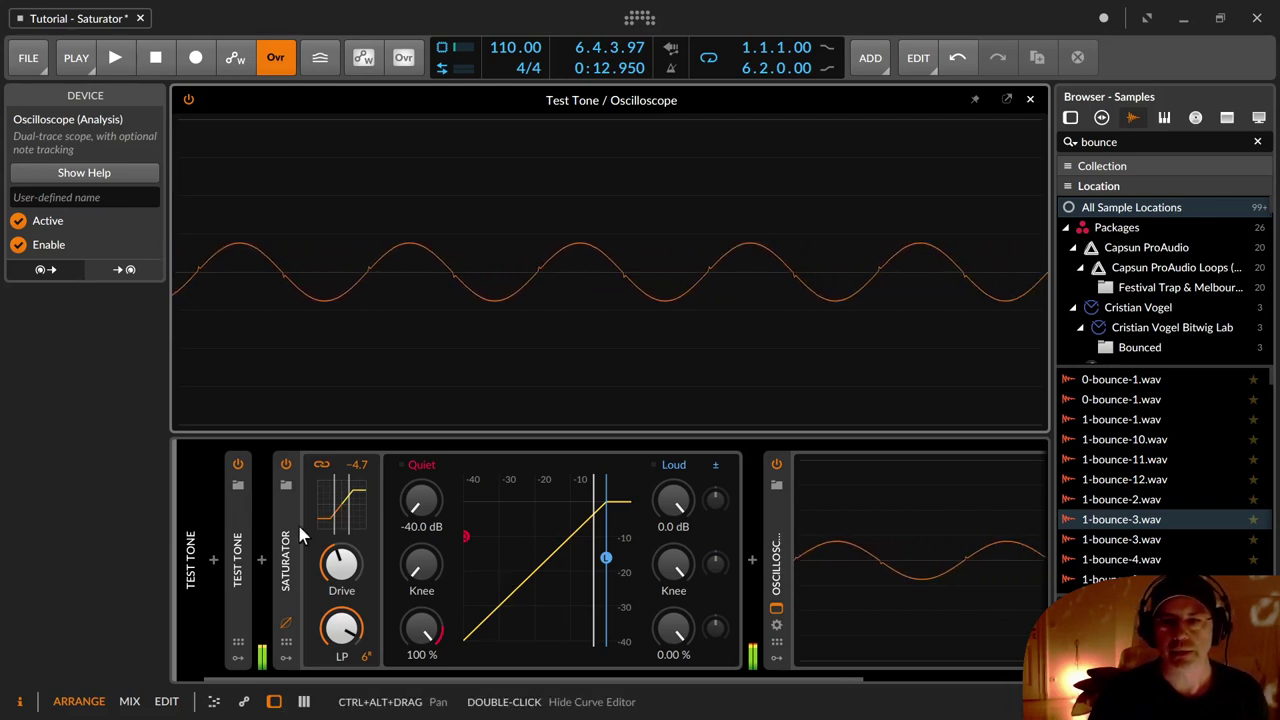
key("space")
key("space")
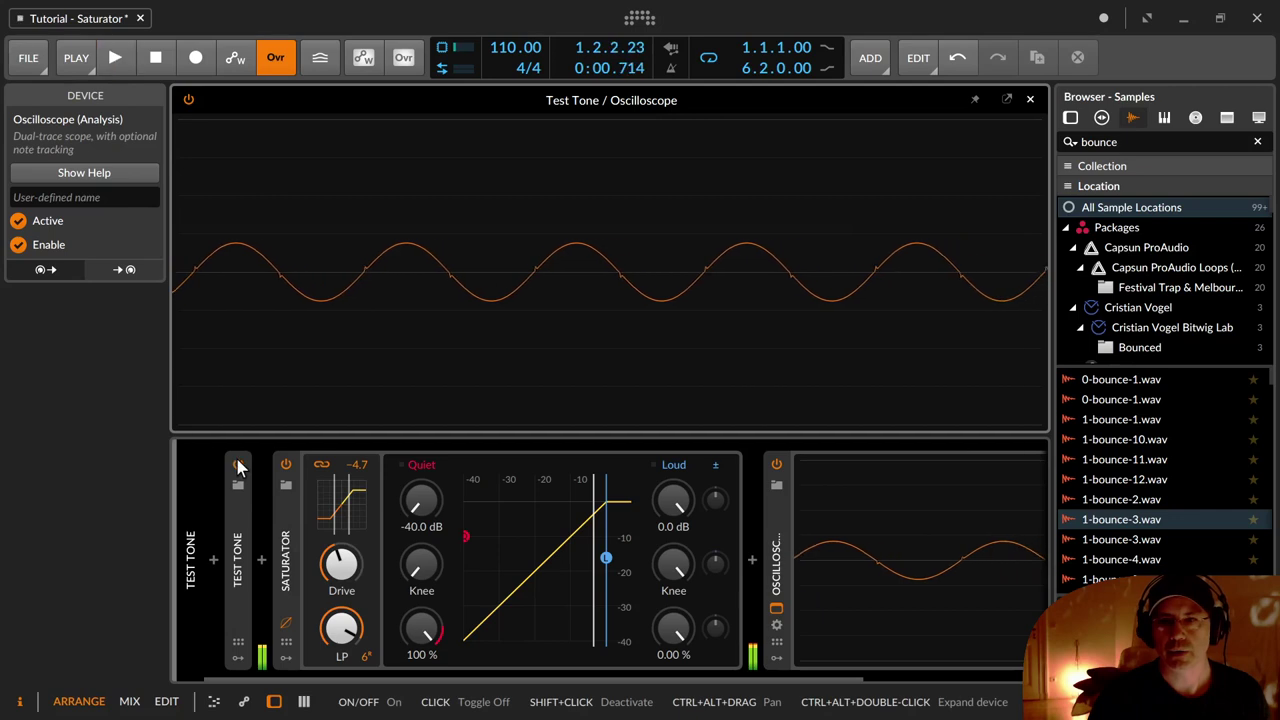
left_click(238, 464)
left_click(156, 58)
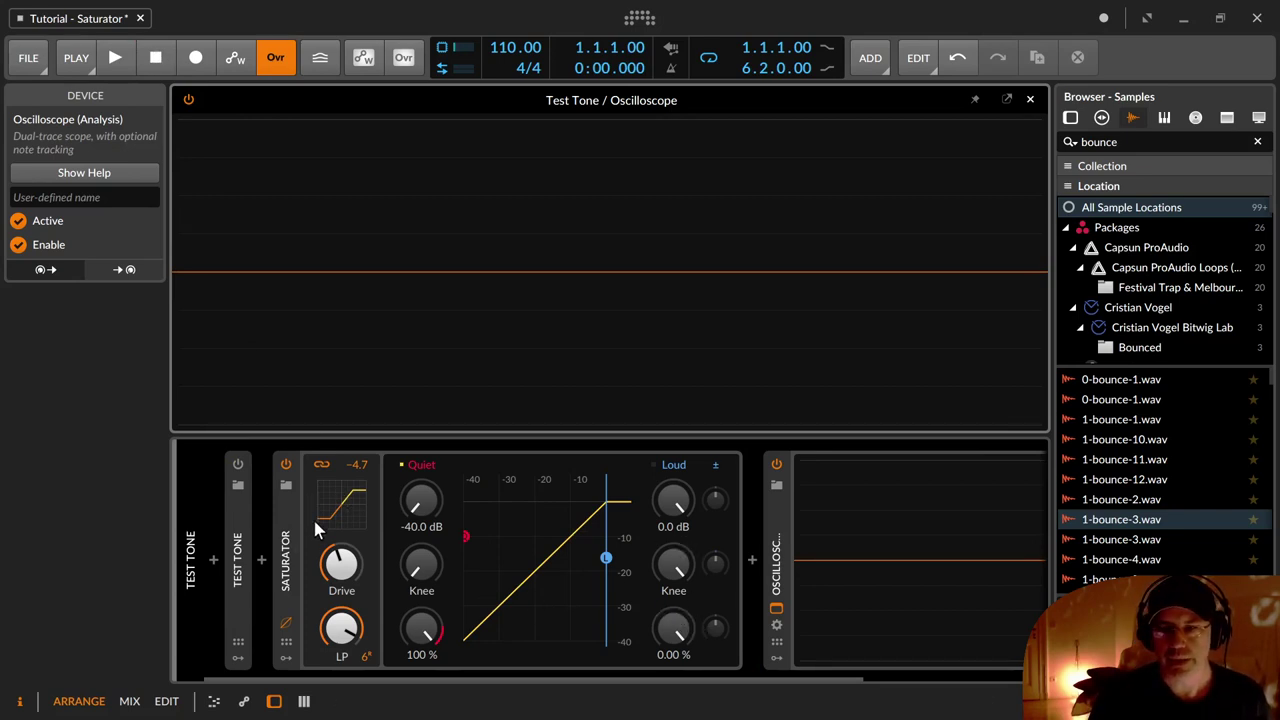
Set the Saturator's Drive and makeup gain to 0.0 dB
left_click_drag(341, 563, 341, 556)
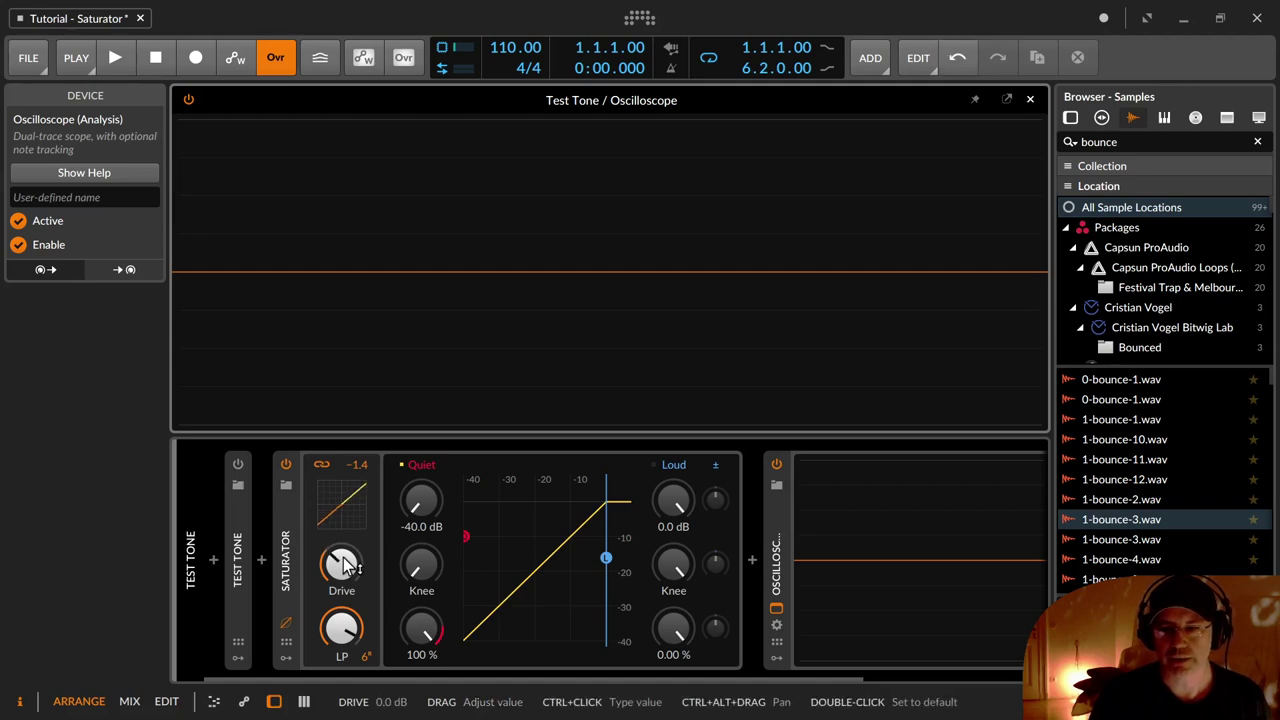
double_click(360, 466)
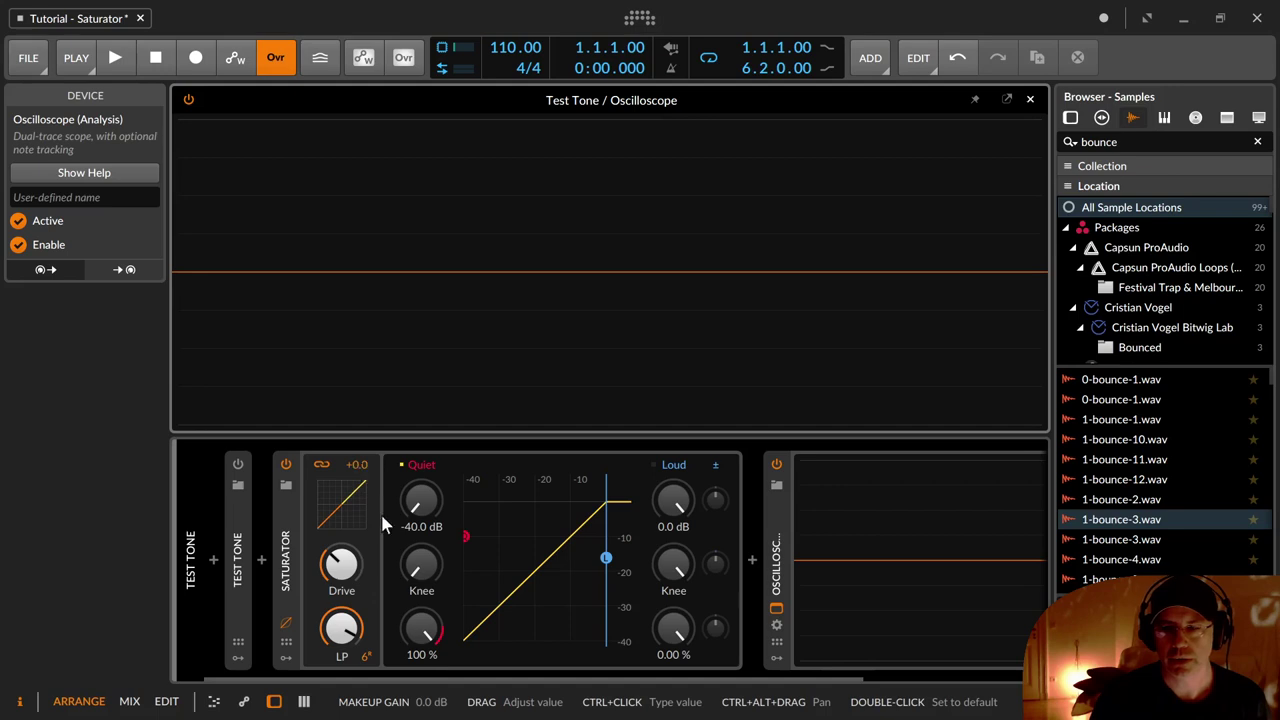
Enable the Test Tone device and compare its waveform with the Saturator bypassed and active
left_click(285, 464)
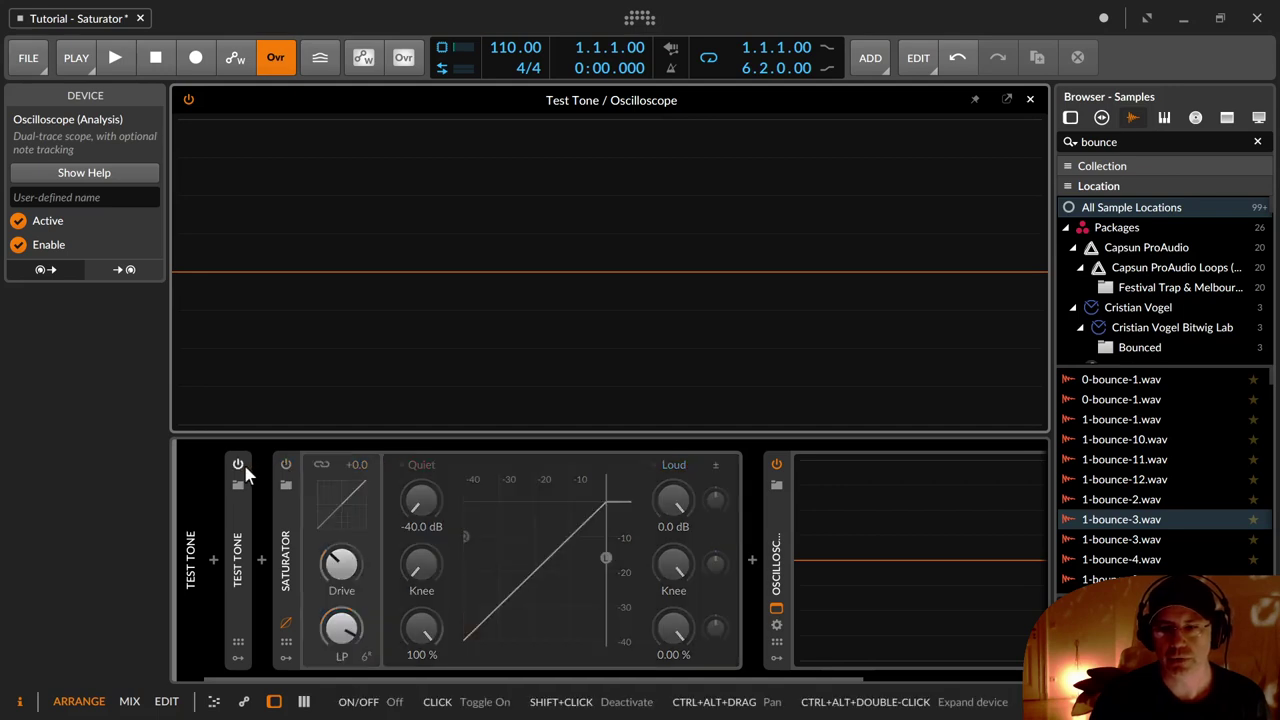
left_click(240, 466)
left_click(285, 466)
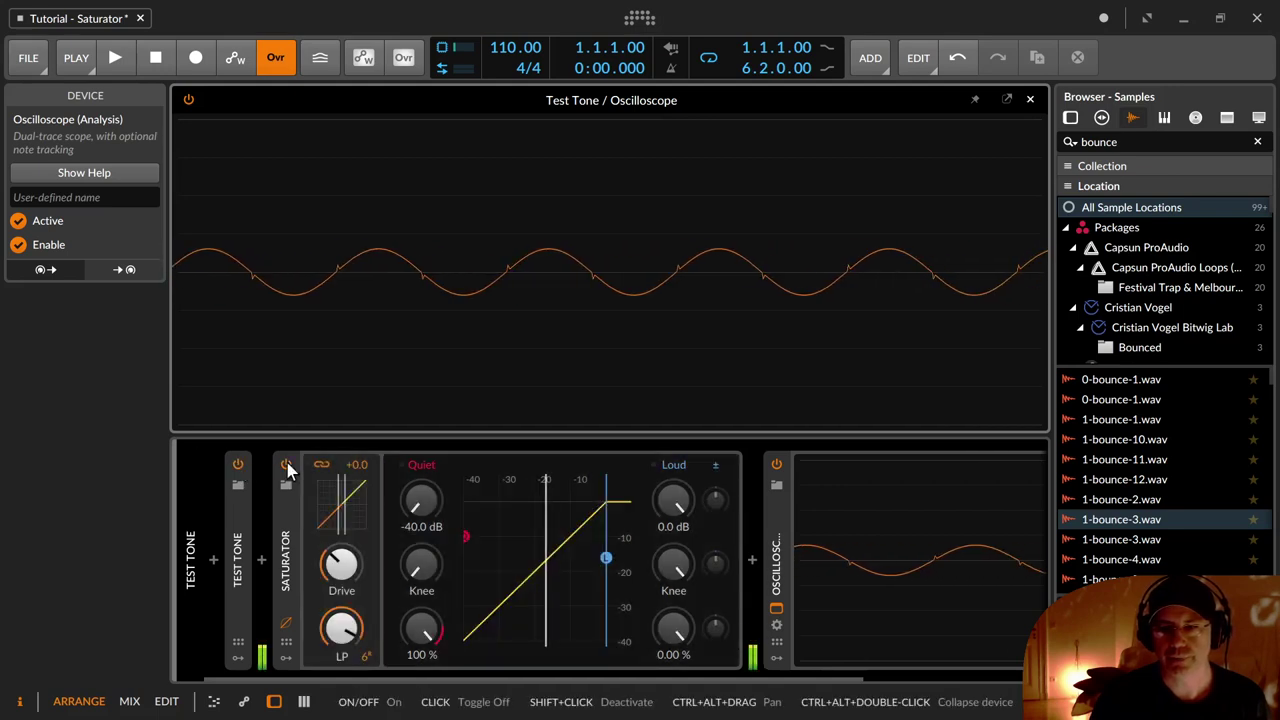
left_click(285, 466)
left_click(285, 466)
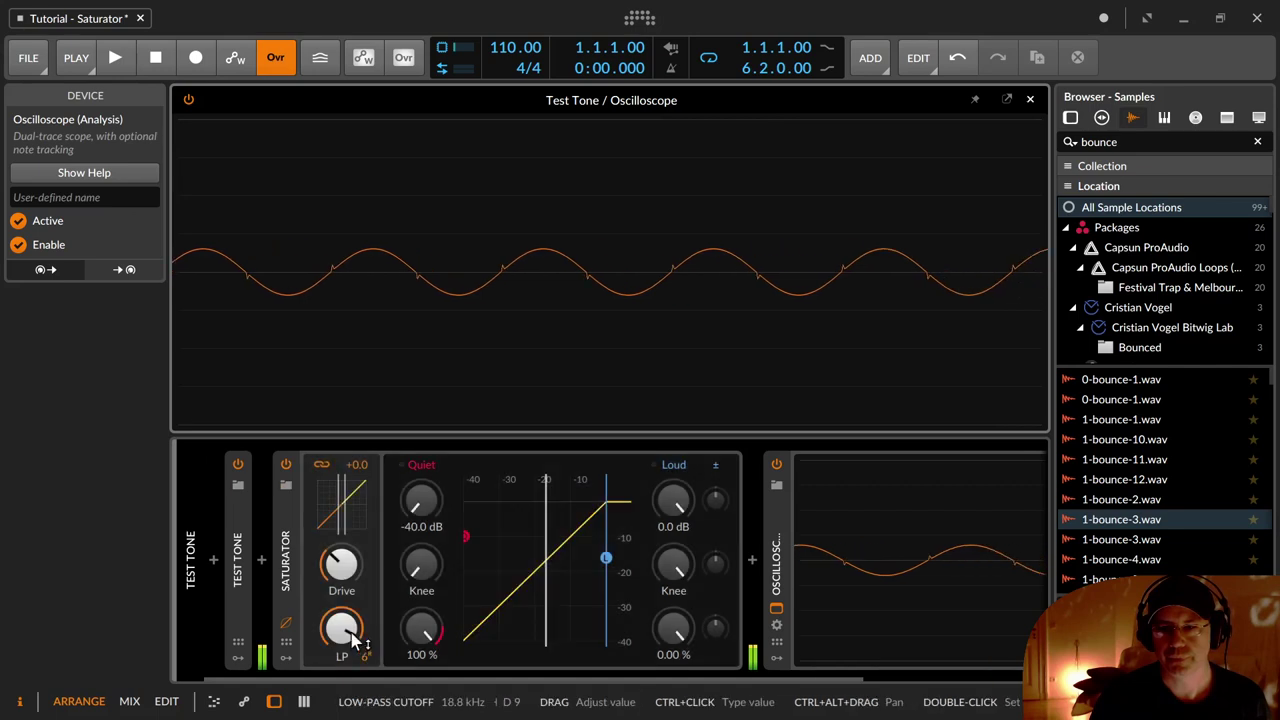
Turn the Saturator's low-pass slope Off and compare the waveform with the device bypassed and active
left_click_drag(341, 627, 368, 675)
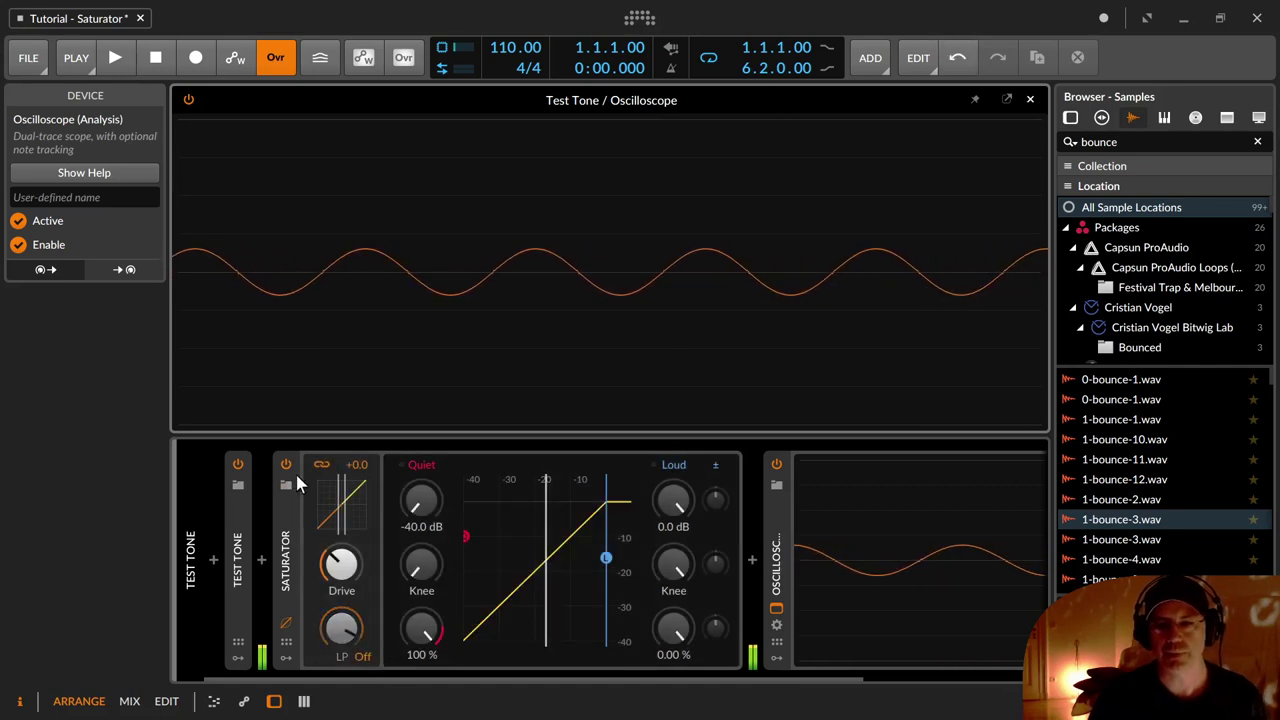
left_click(288, 467)
left_click(288, 467)
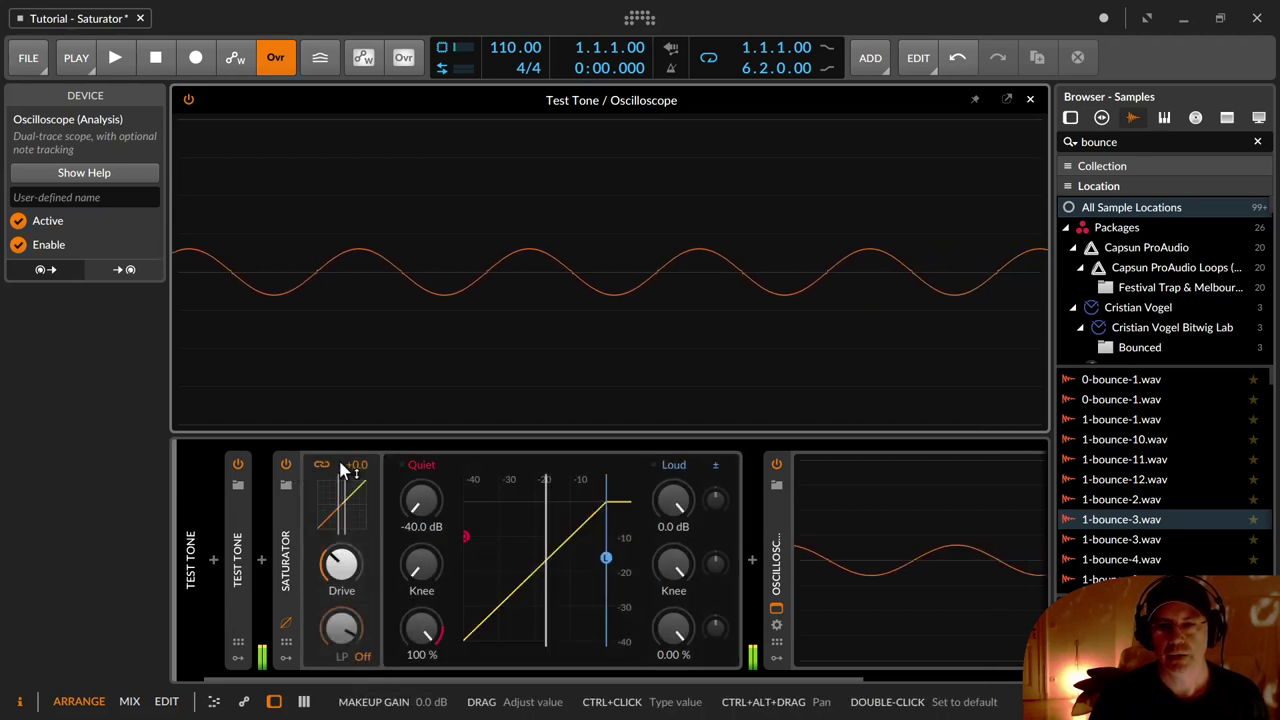
left_click(288, 467)
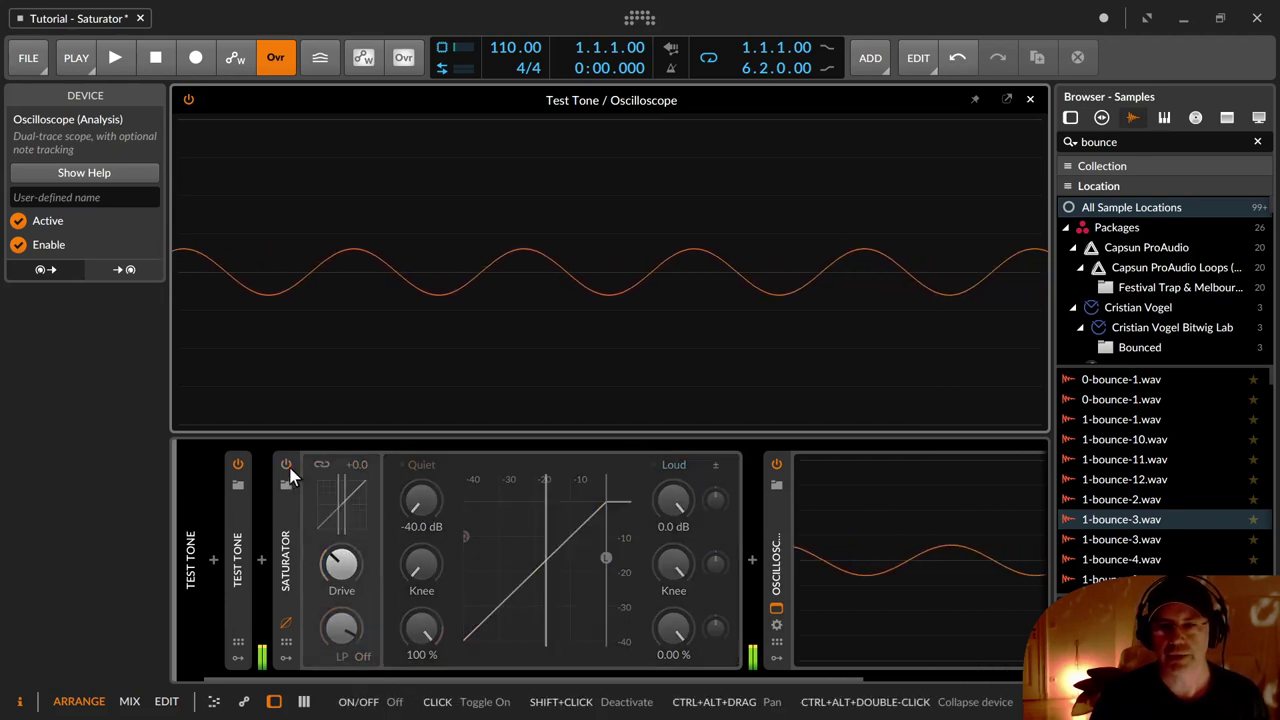
left_click(288, 467)
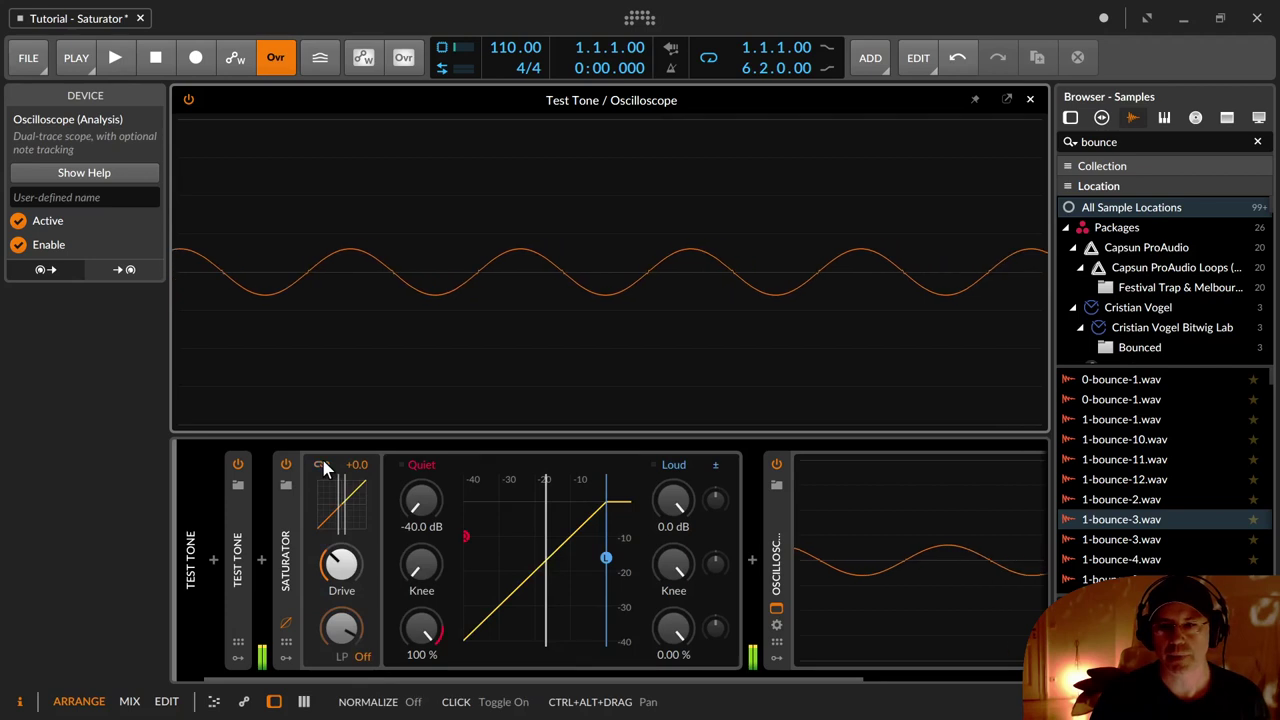
left_click(288, 467)
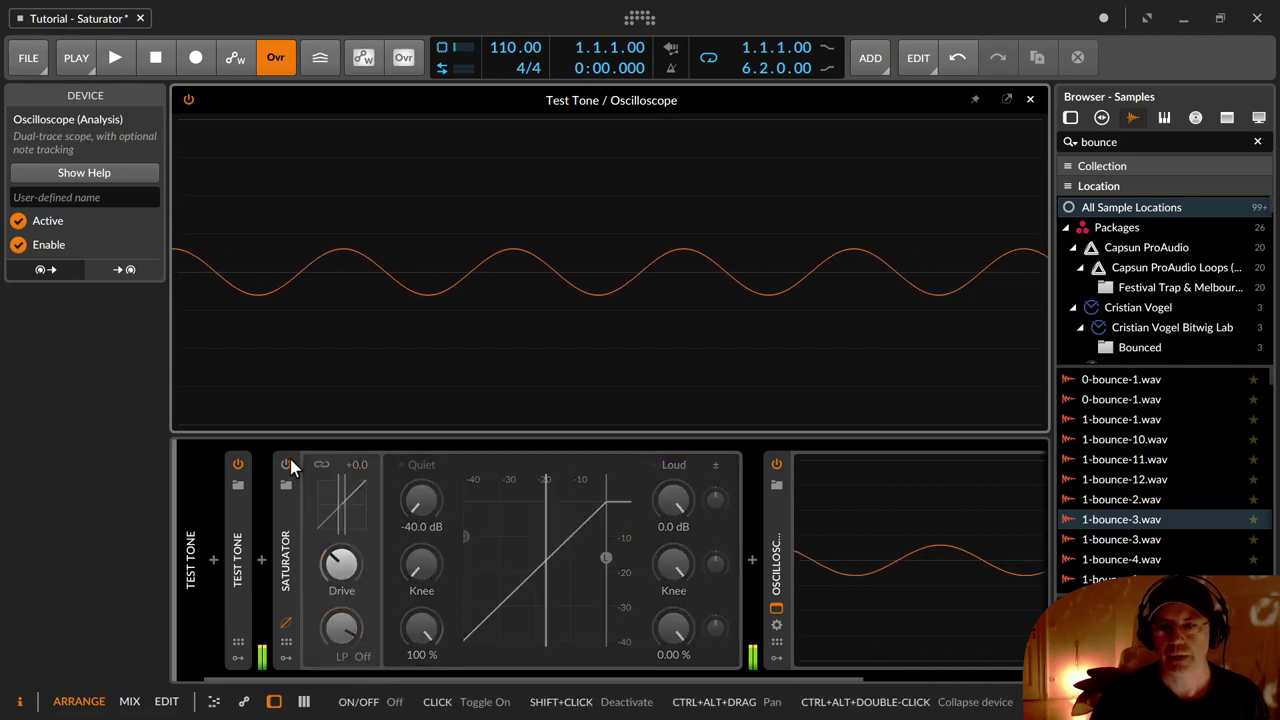
left_click(288, 467)
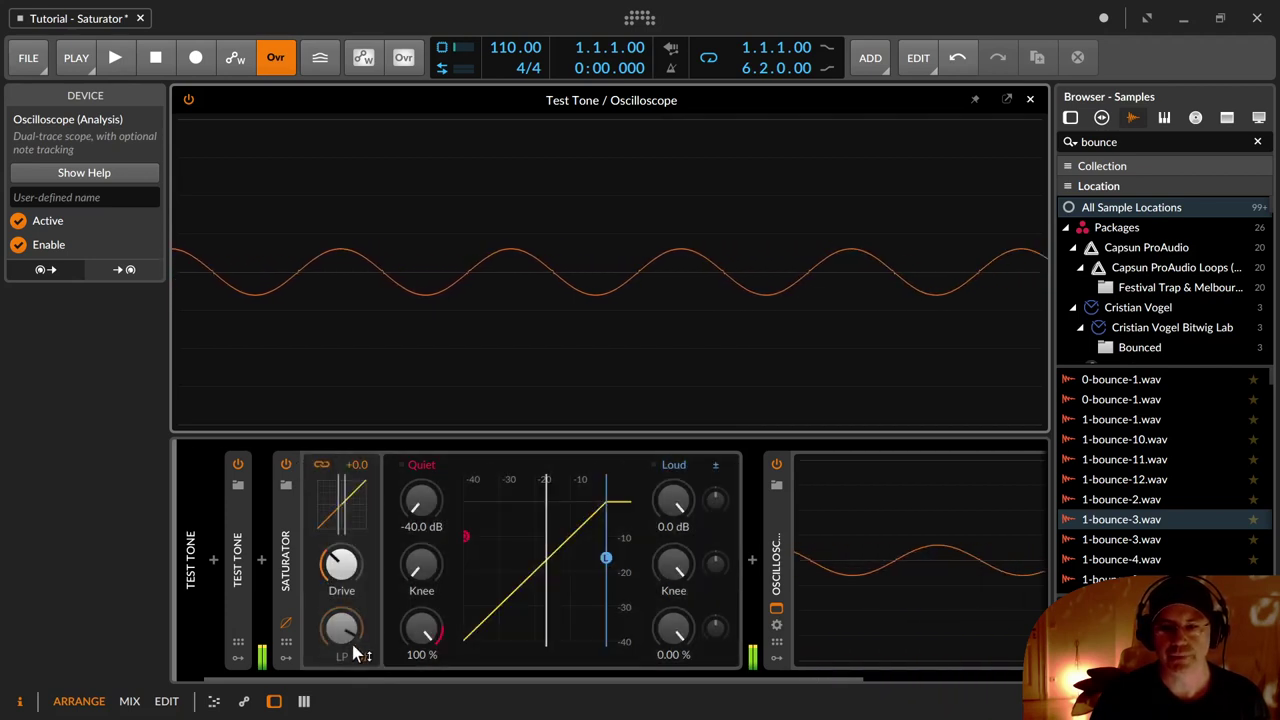
Set the Saturator's low-pass slope to 1 with a higher cutoff, and start playback with the Test Tone disabled
left_click_drag(363, 656, 363, 635)
mouse_move(344, 630)
left_mouse_down()
mouse_move(344, 700)
mouse_move(344, 634)
left_mouse_up()
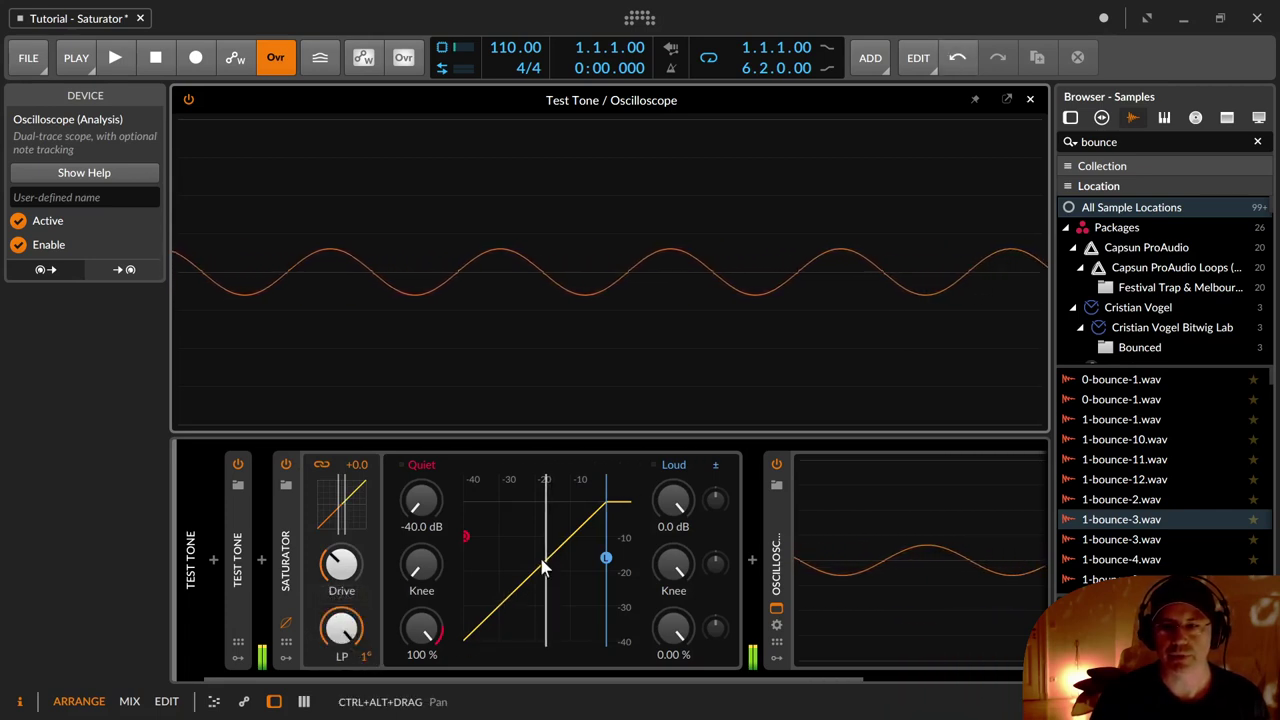
key("space")
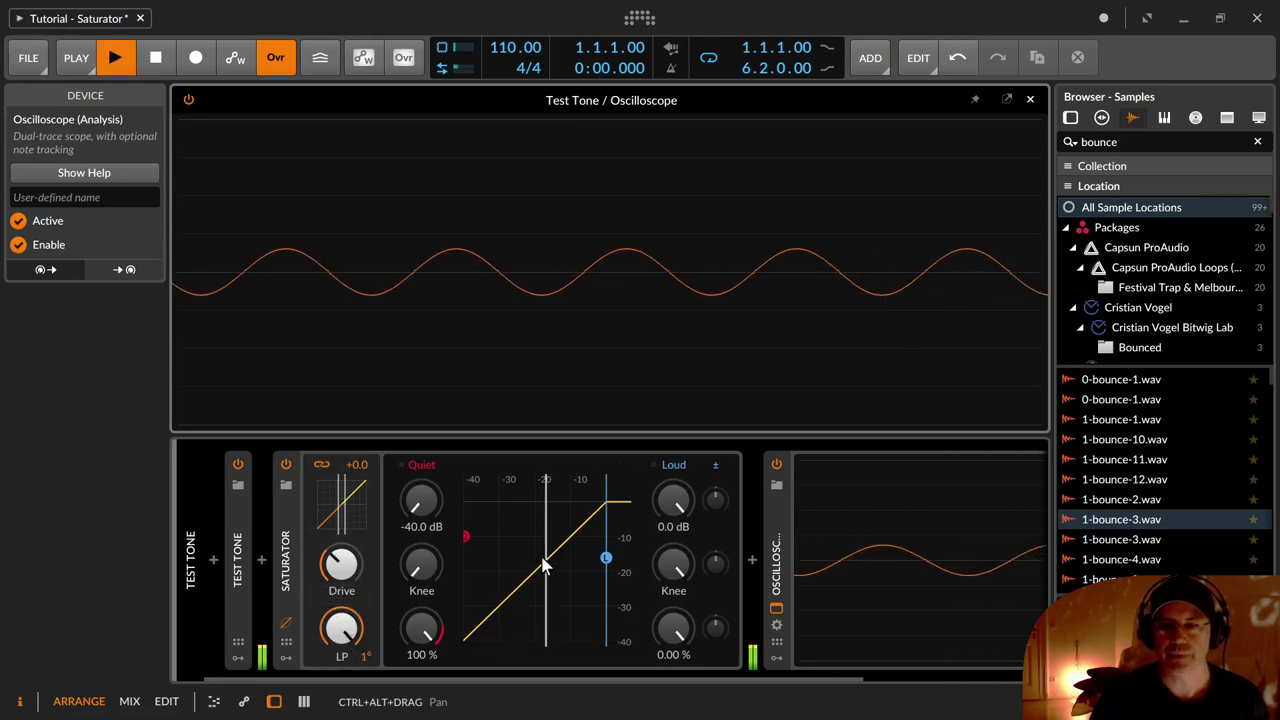
left_click(237, 464)
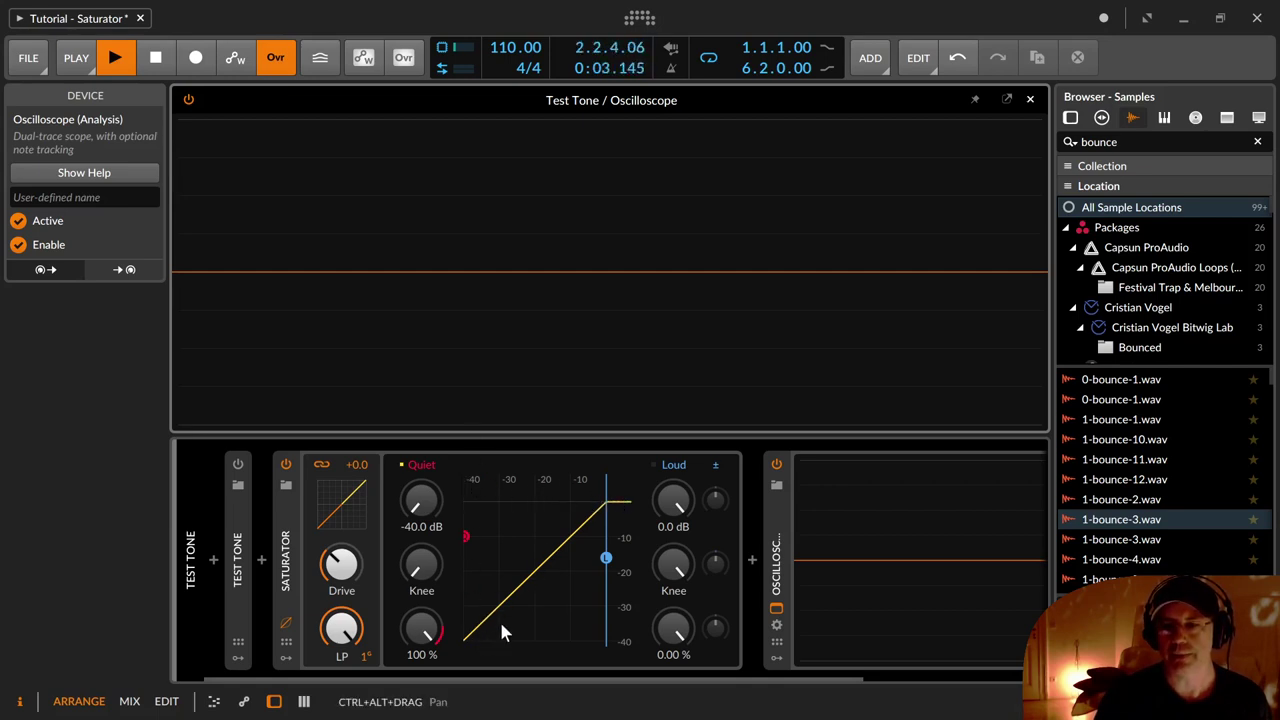
Enable and expand the Test Tone device, try another sine frequency, and restore it to 188 Hz
left_click(238, 466)
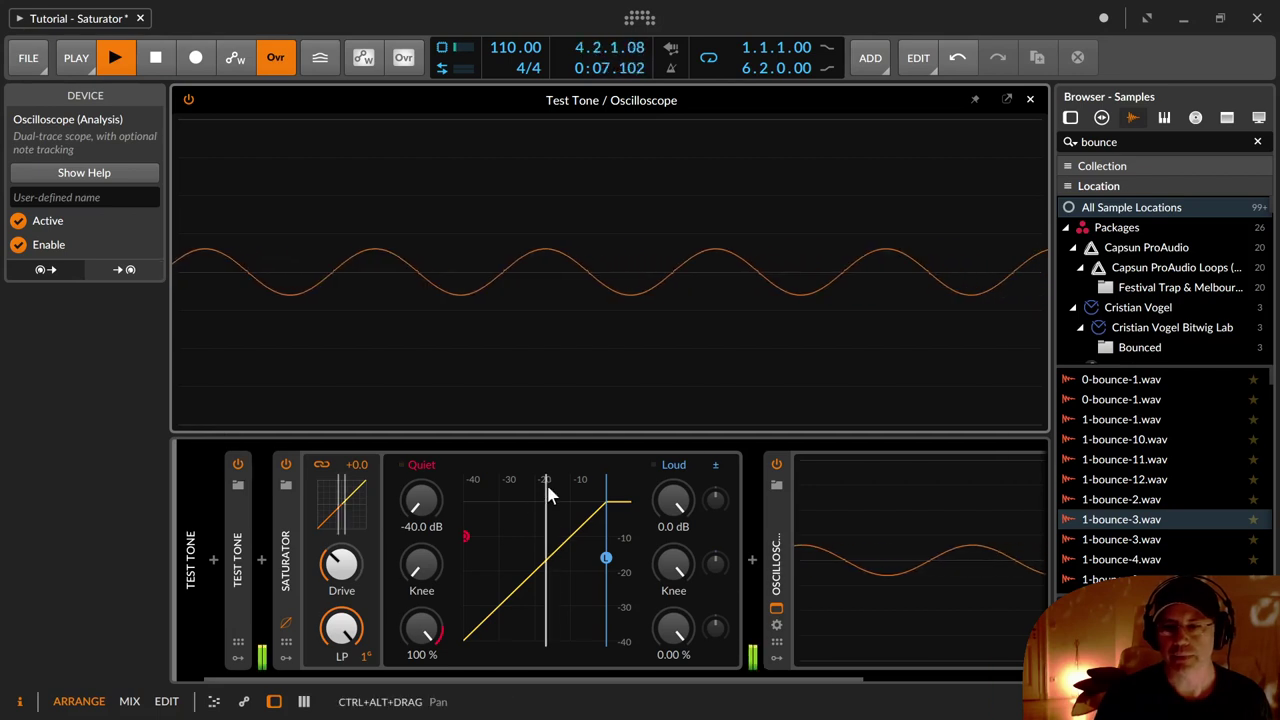
double_click(244, 560)
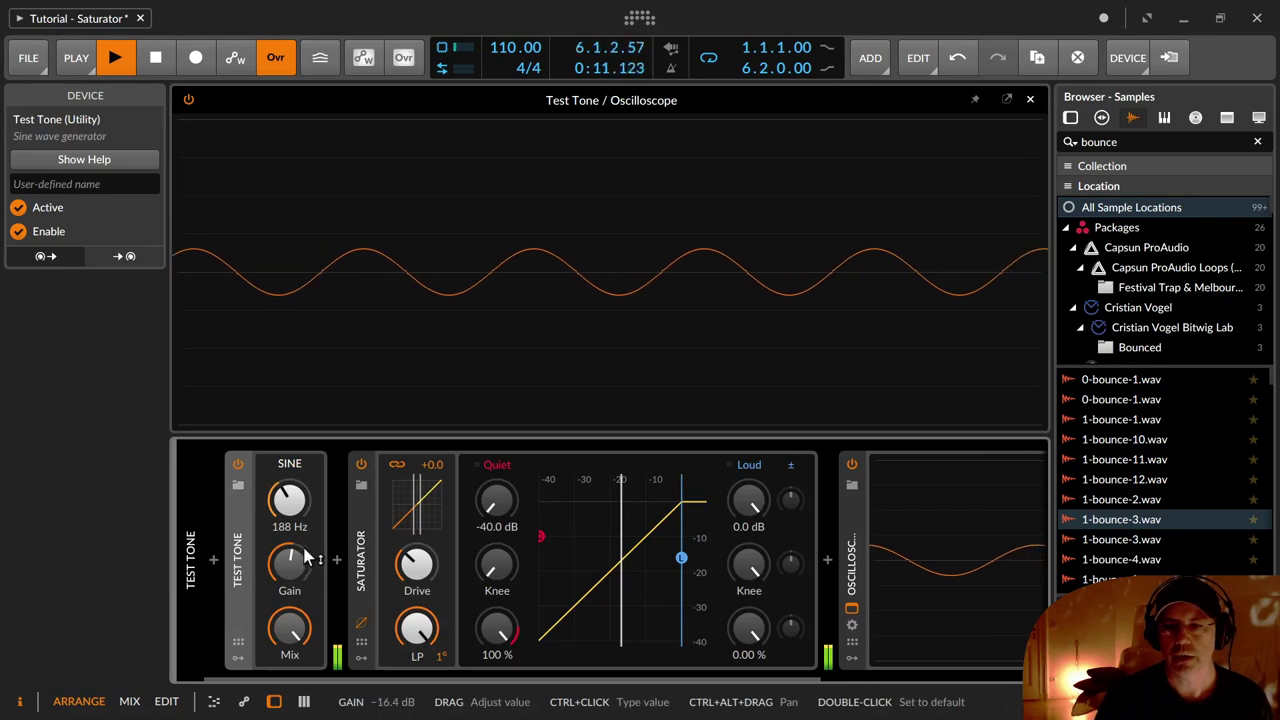
mouse_move(289, 498)
left_mouse_down()
mouse_move(289, 600)
mouse_move(289, 517)
left_mouse_up()
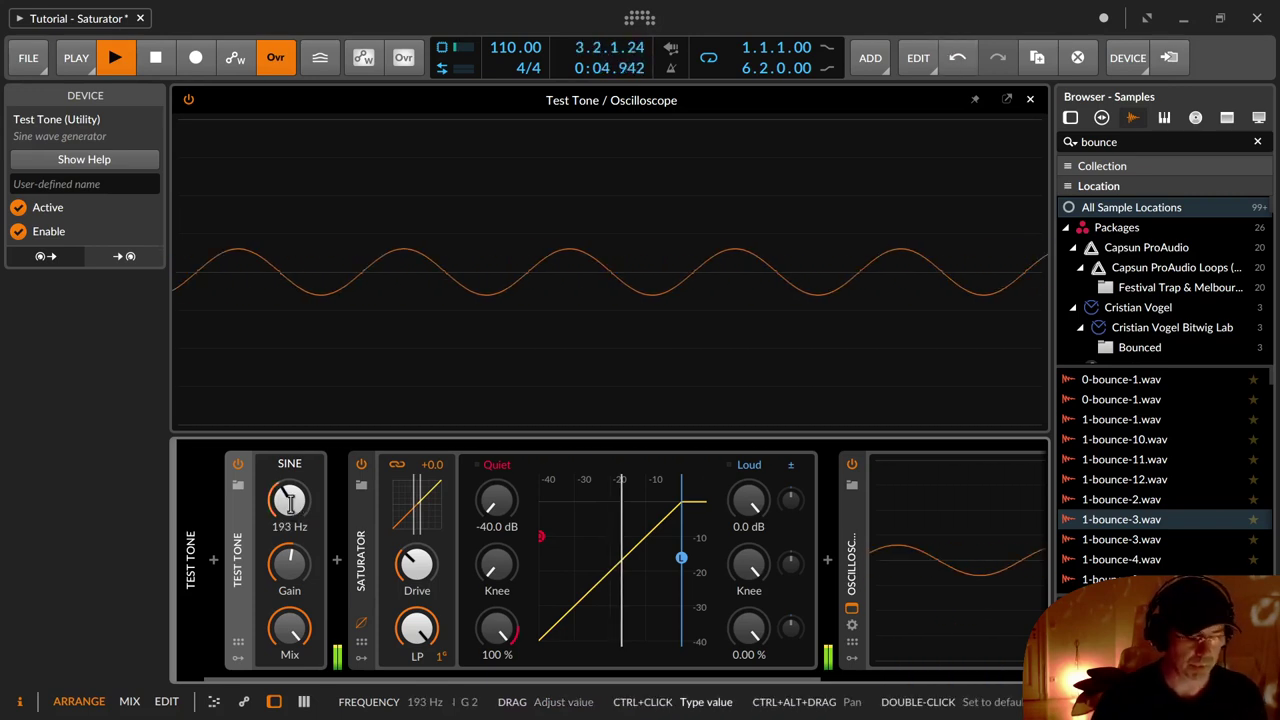
key("ctrl+z")
Vary the Test Tone's gain up and down, finish on -8.8 dB, and disable the device
mouse_move(292, 568)
left_mouse_down()
mouse_move(292, 589)
mouse_move(292, 558)
left_mouse_up()
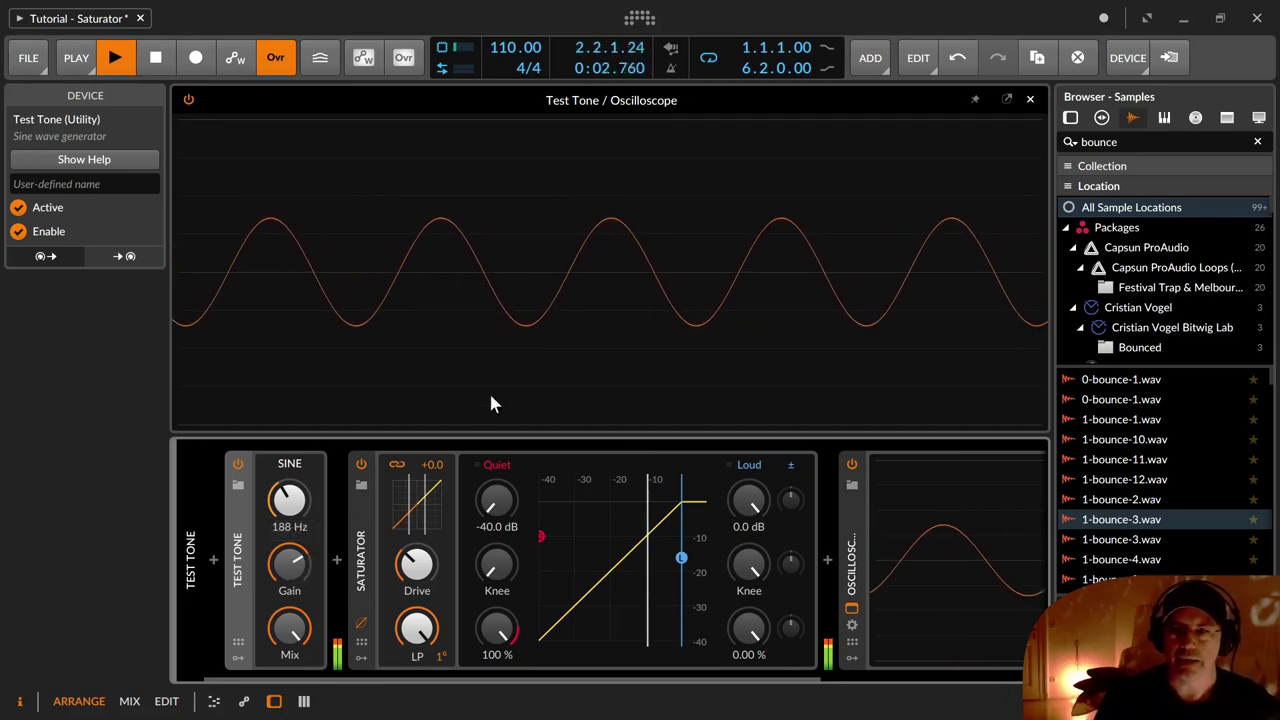
left_click_drag(290, 565, 290, 572)
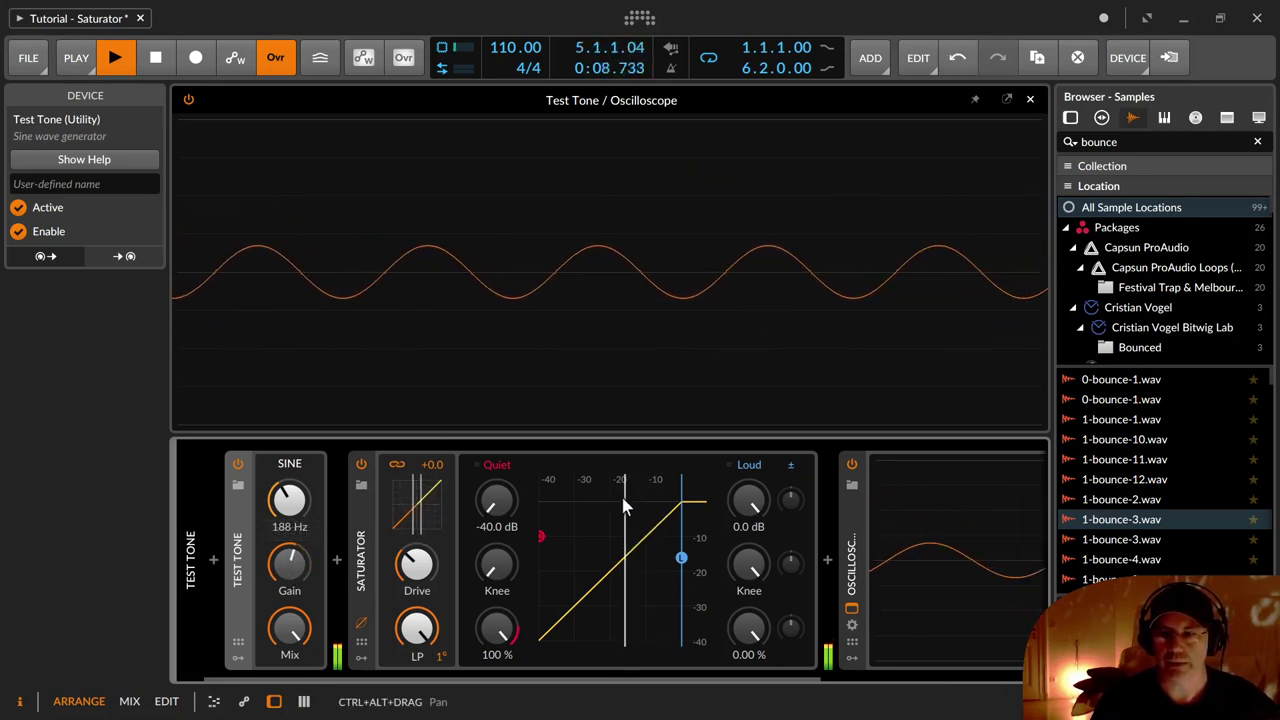
left_click_drag(290, 563, 290, 551)
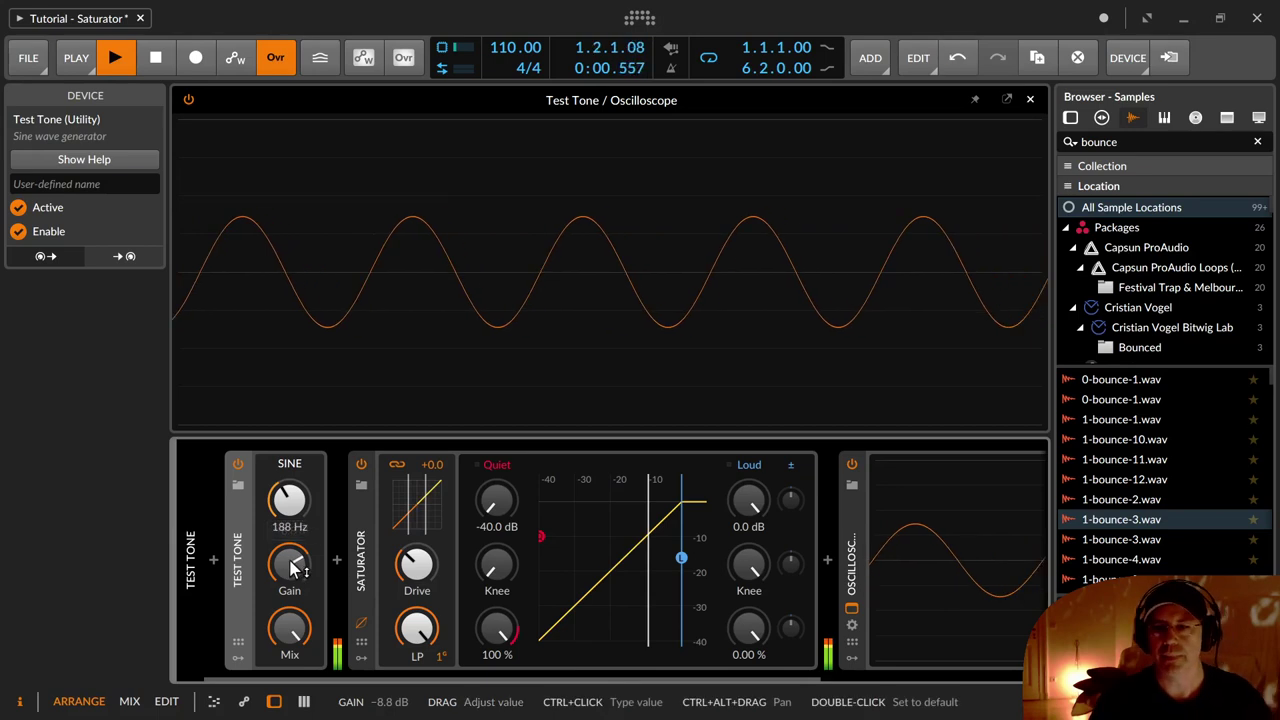
left_click(238, 464)
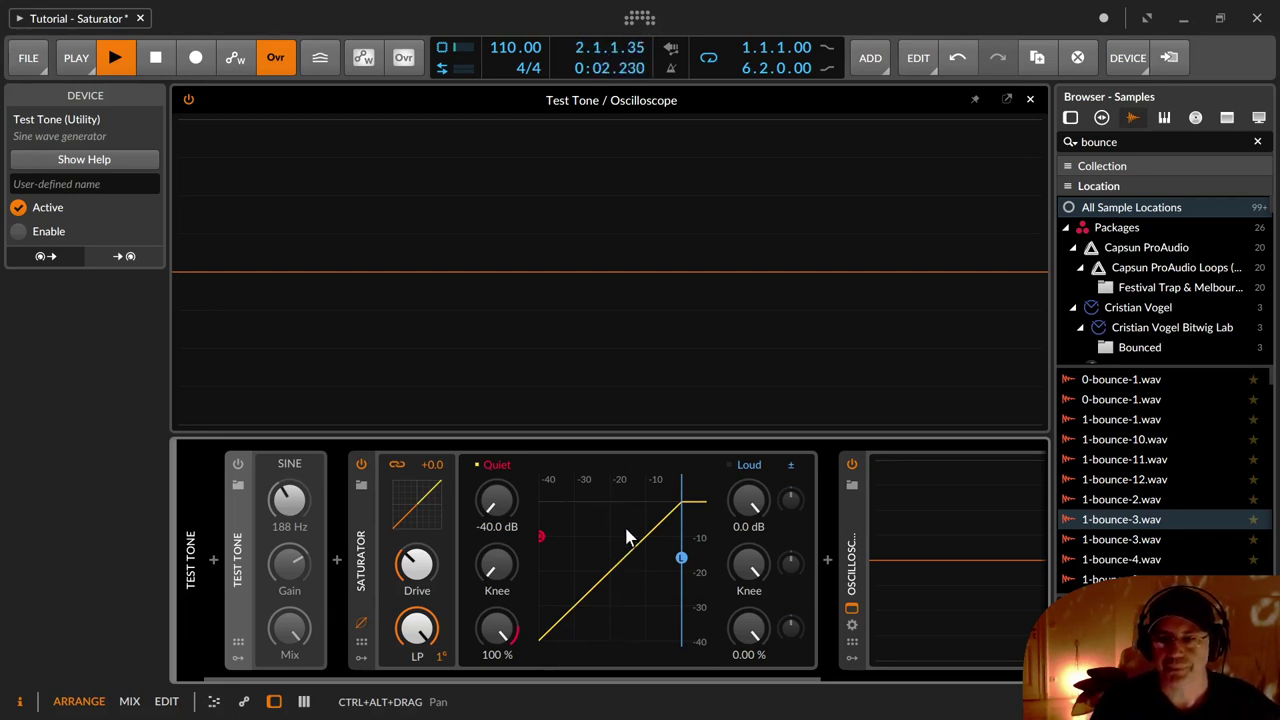
Expand the Tool device, set its volume to -Inf dB, and re-enable the Test Tone
left_click_drag(614, 675, 889, 654)
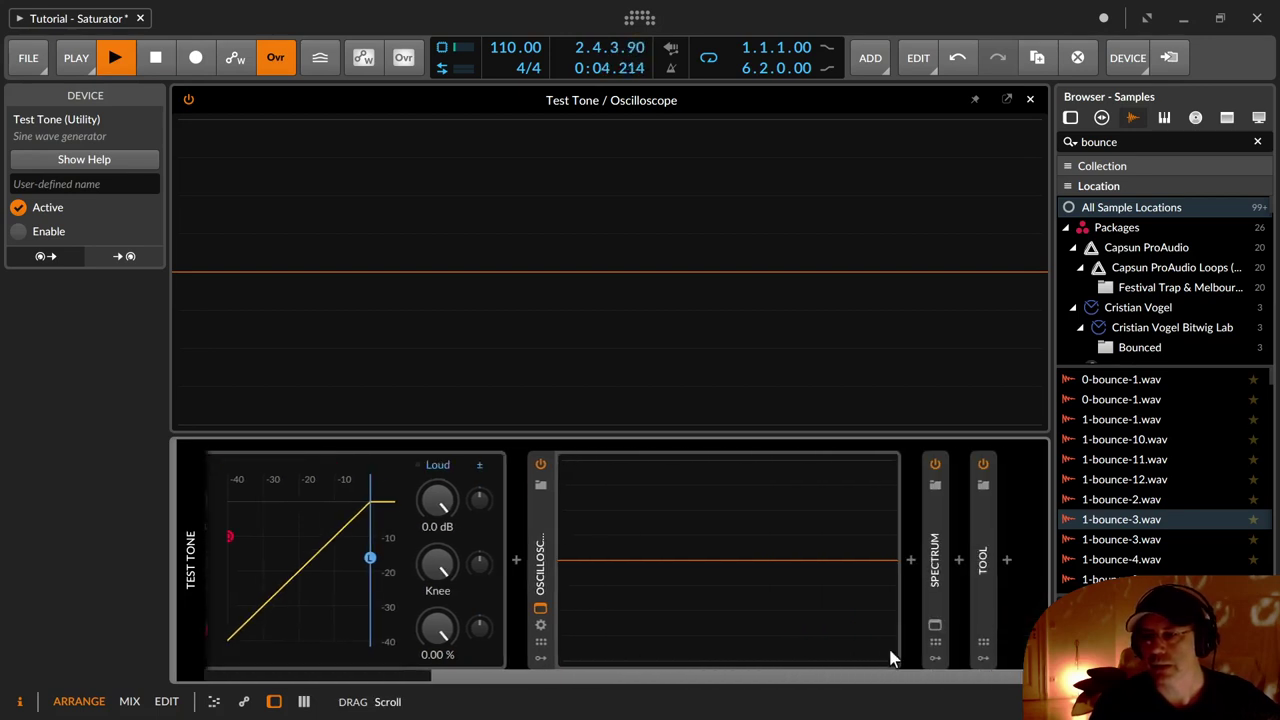
double_click(983, 560)
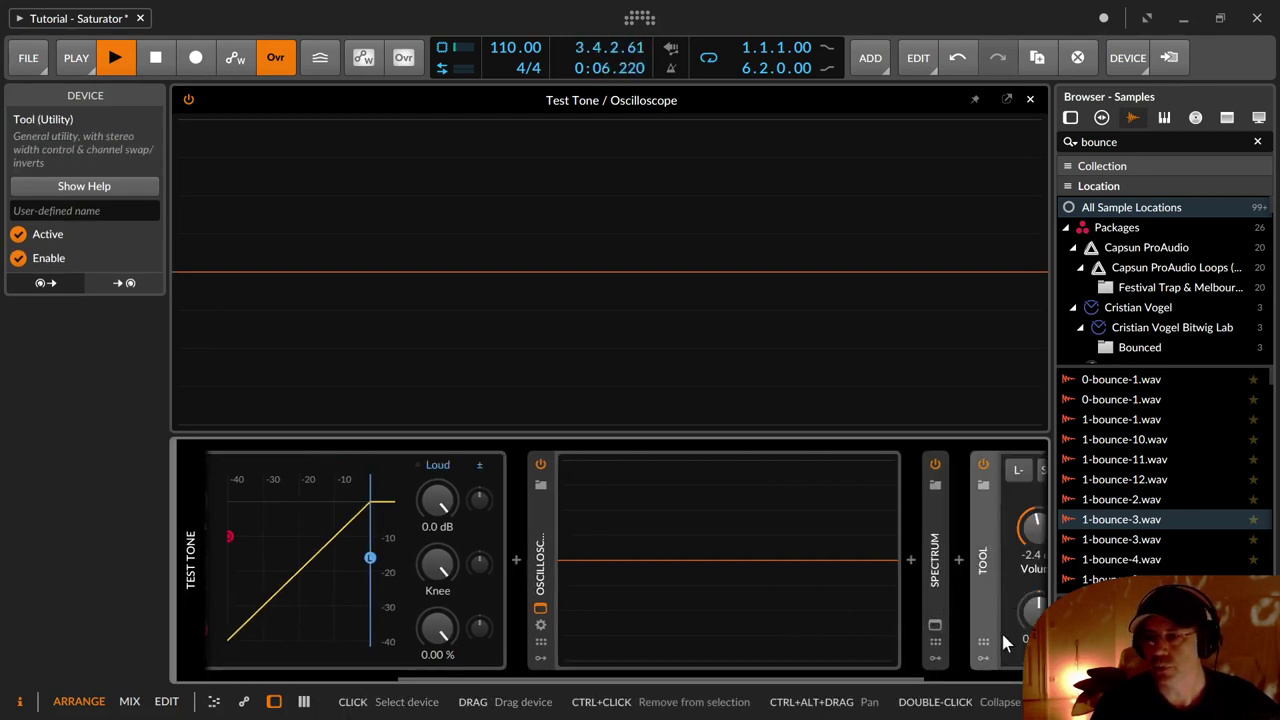
left_click_drag(851, 684, 440, 688)
left_click(237, 463)
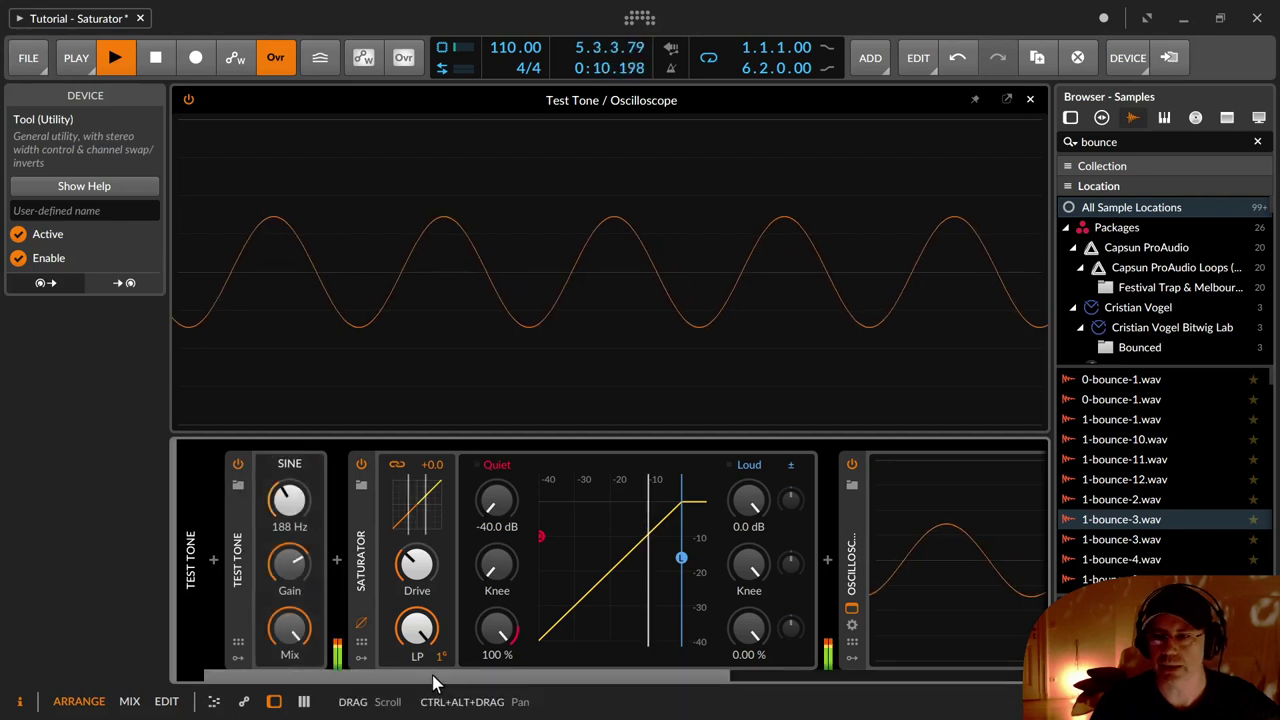
Raise the Test Tone's gain further and open the Spectrum's enlarged display
left_click_drag(295, 572, 295, 540)
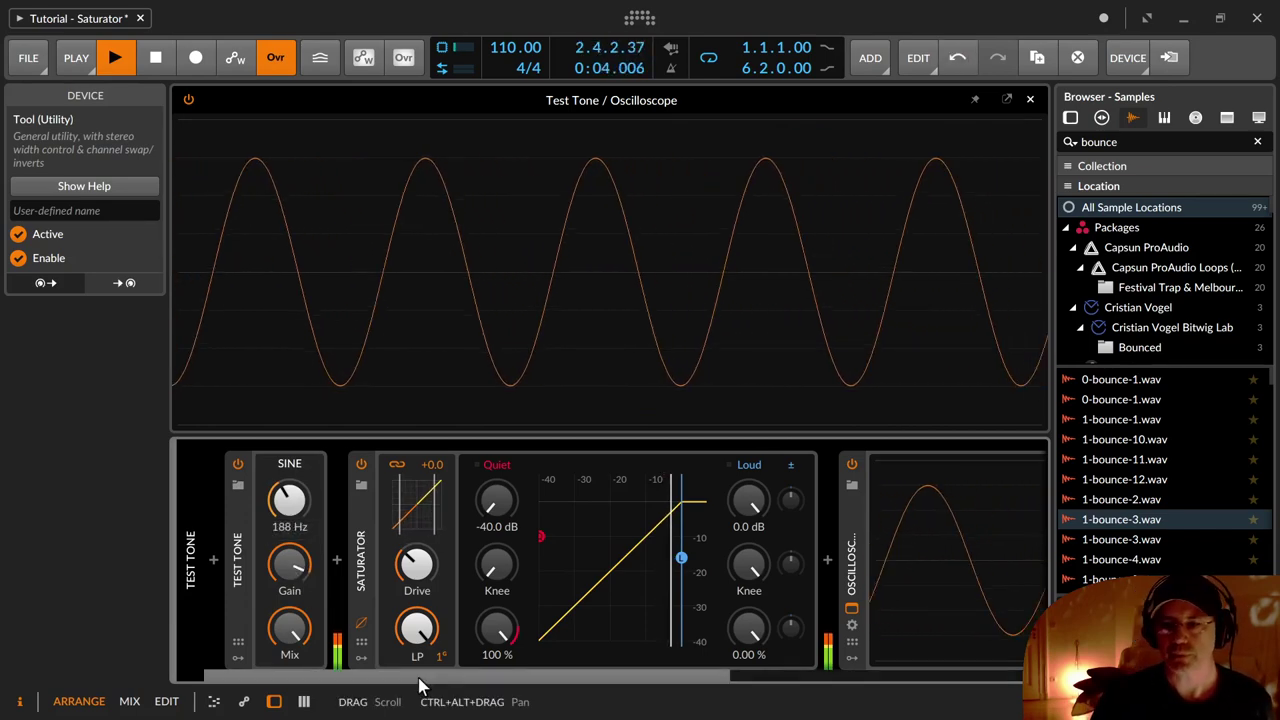
left_click_drag(419, 680, 808, 662)
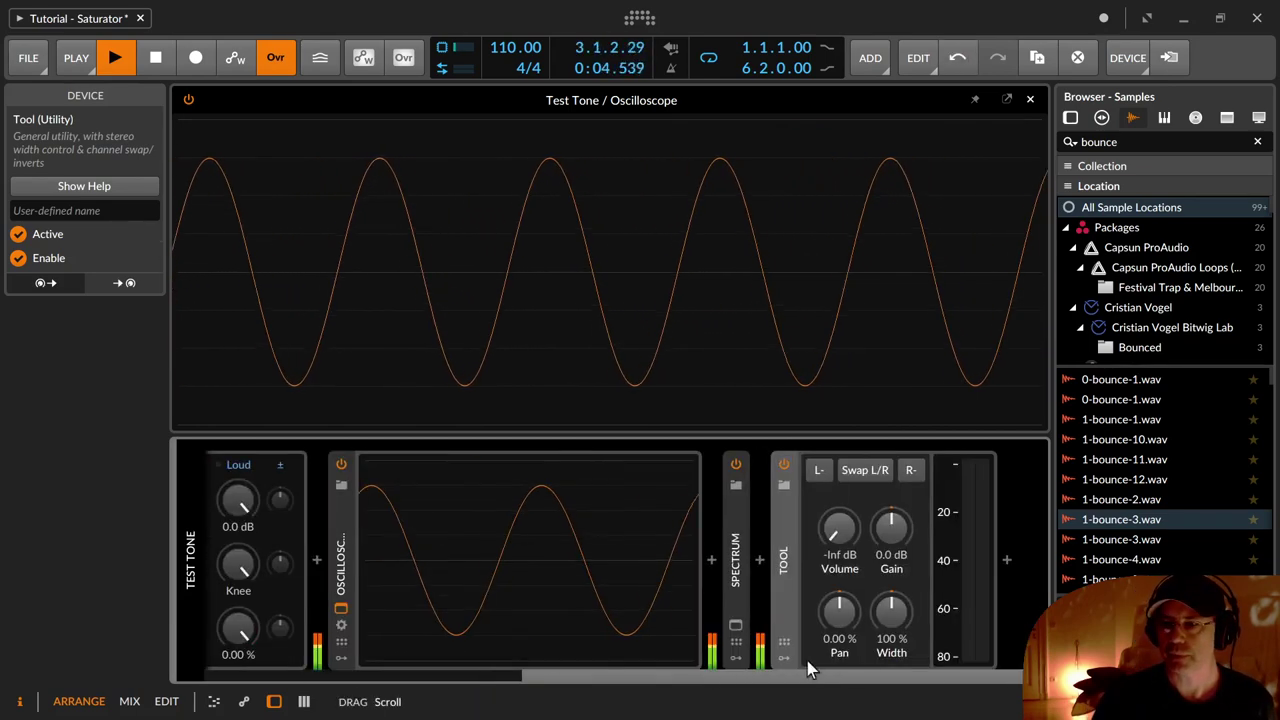
left_click(736, 626)
left_click_drag(709, 680, 352, 607)
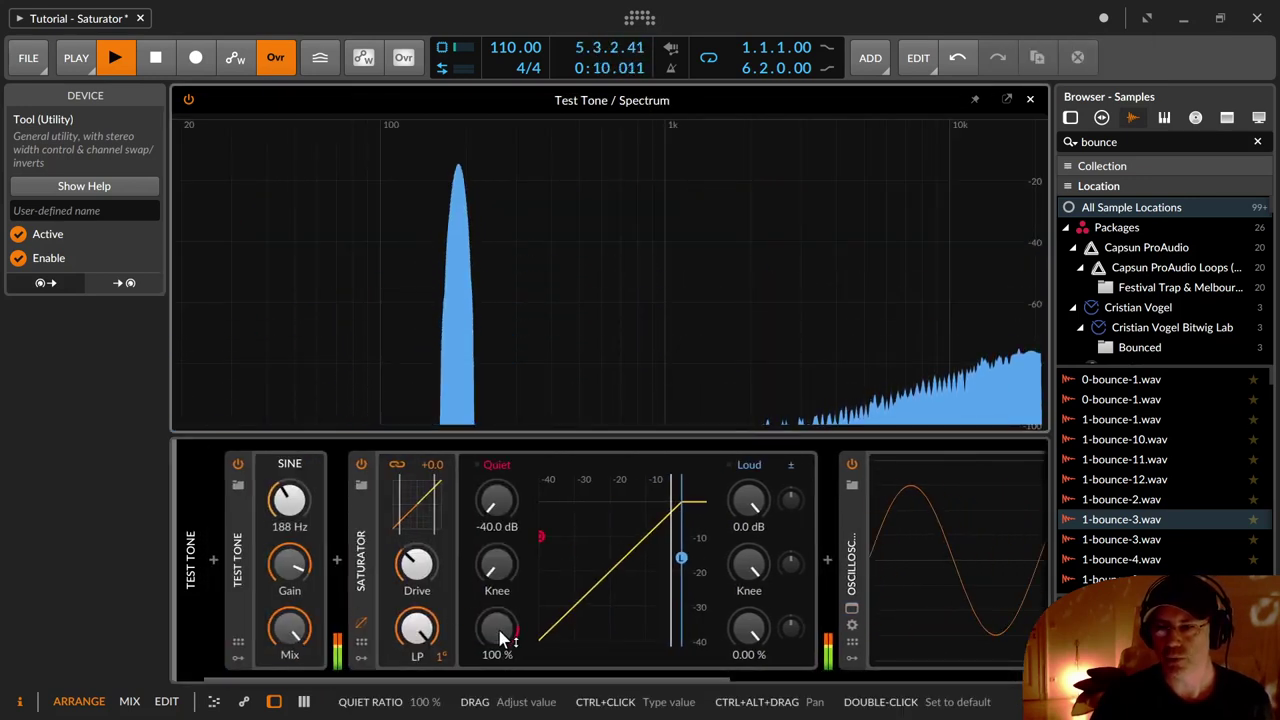
Set the Saturator's Quiet ratio to 0.00 %, and sweep its low-pass cutoff down to 19.4 Hz and partway back up
left_click_drag(515, 628, 515, 667)
left_click_drag(497, 628, 497, 675)
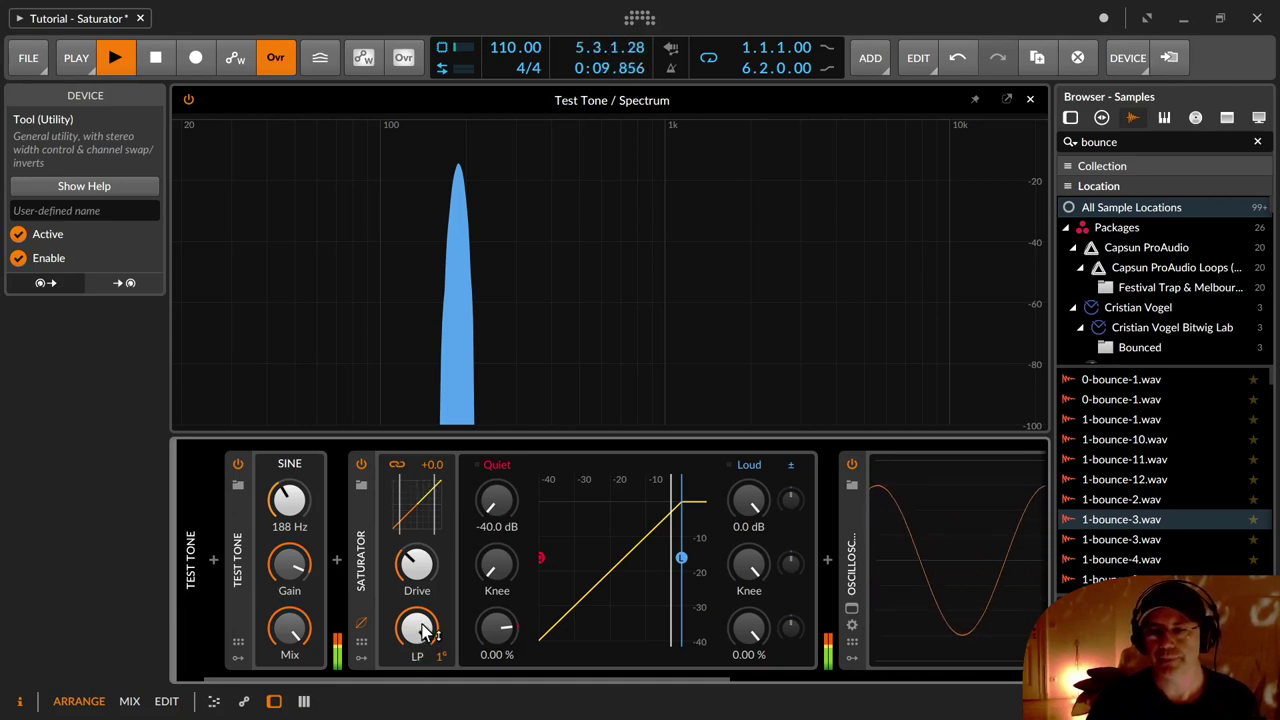
mouse_move(425, 630)
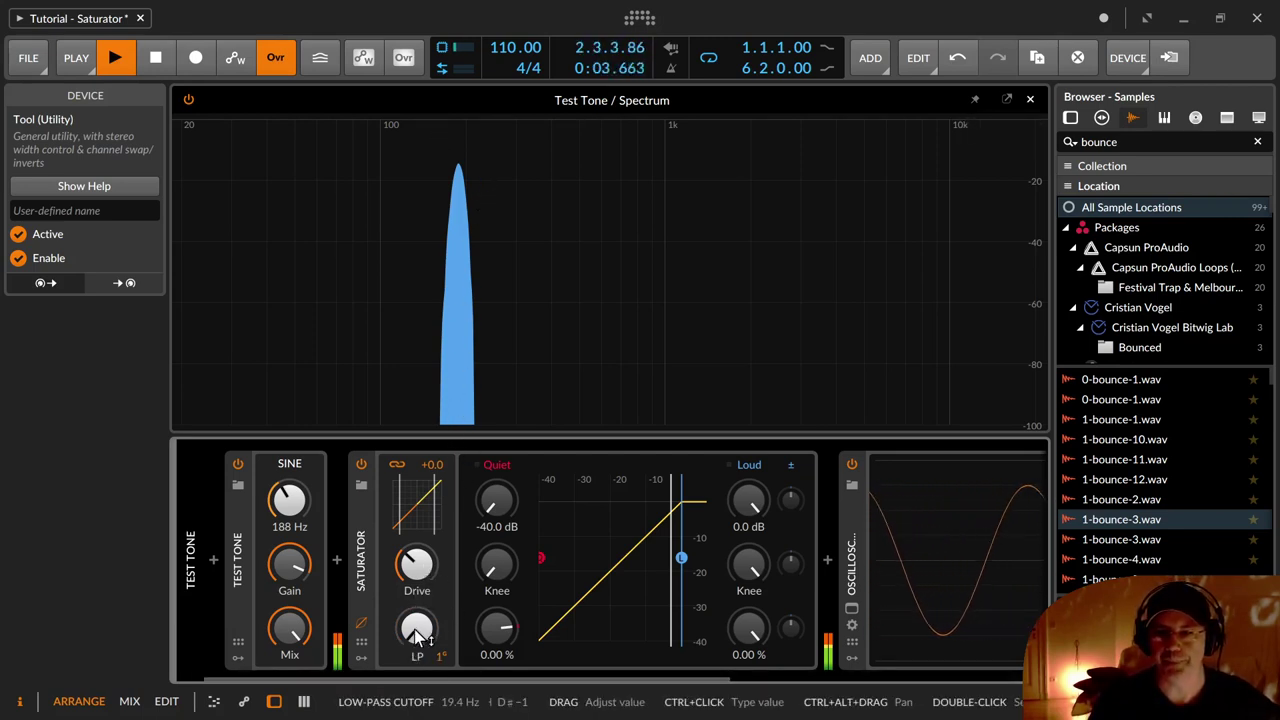
left_click_drag(419, 633, 419, 590)
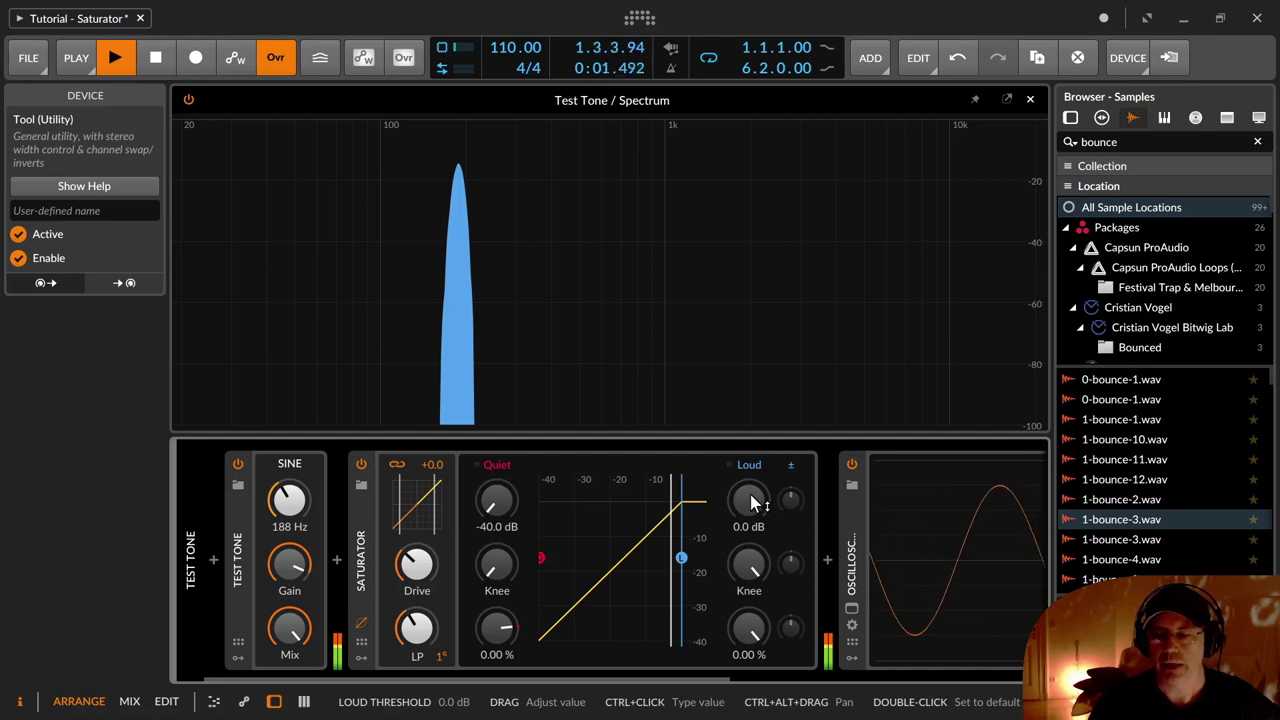
Set the Saturator's Loud threshold to -9.5 dB, and widen the Loud knee to -9.8 dB before narrowing it again
left_click_drag(750, 494, 749, 556)
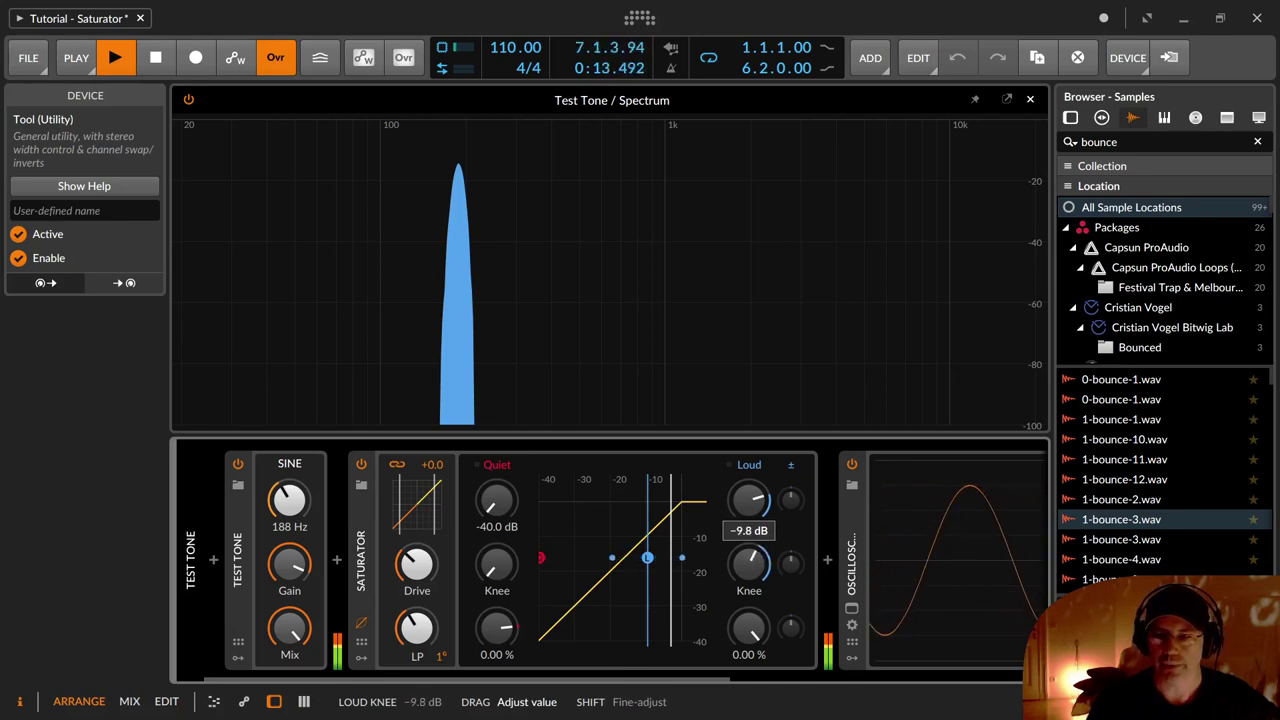
left_click_drag(749, 565, 749, 563)
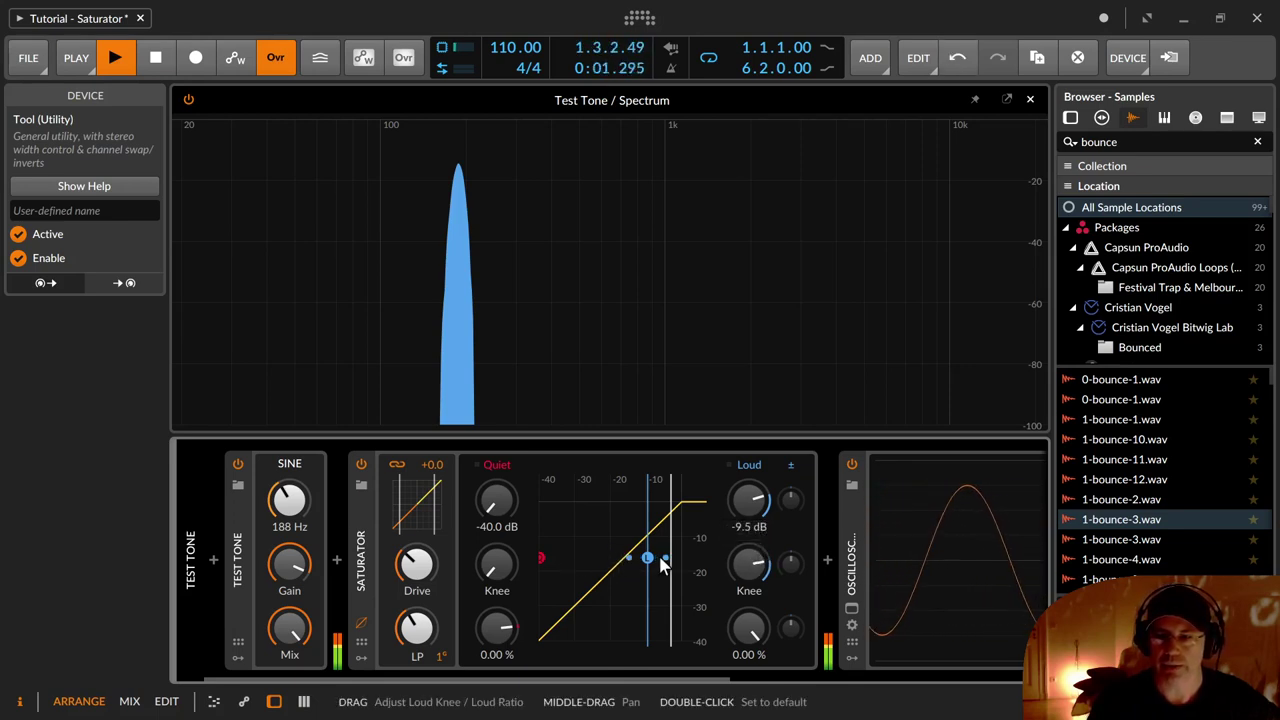
mouse_move(749, 565)
left_mouse_down()
mouse_move(749, 584)
mouse_move(749, 558)
left_mouse_up()
Disable the Test Tone and lower the Saturator's Loud ratio to -134 %
left_click(236, 465)
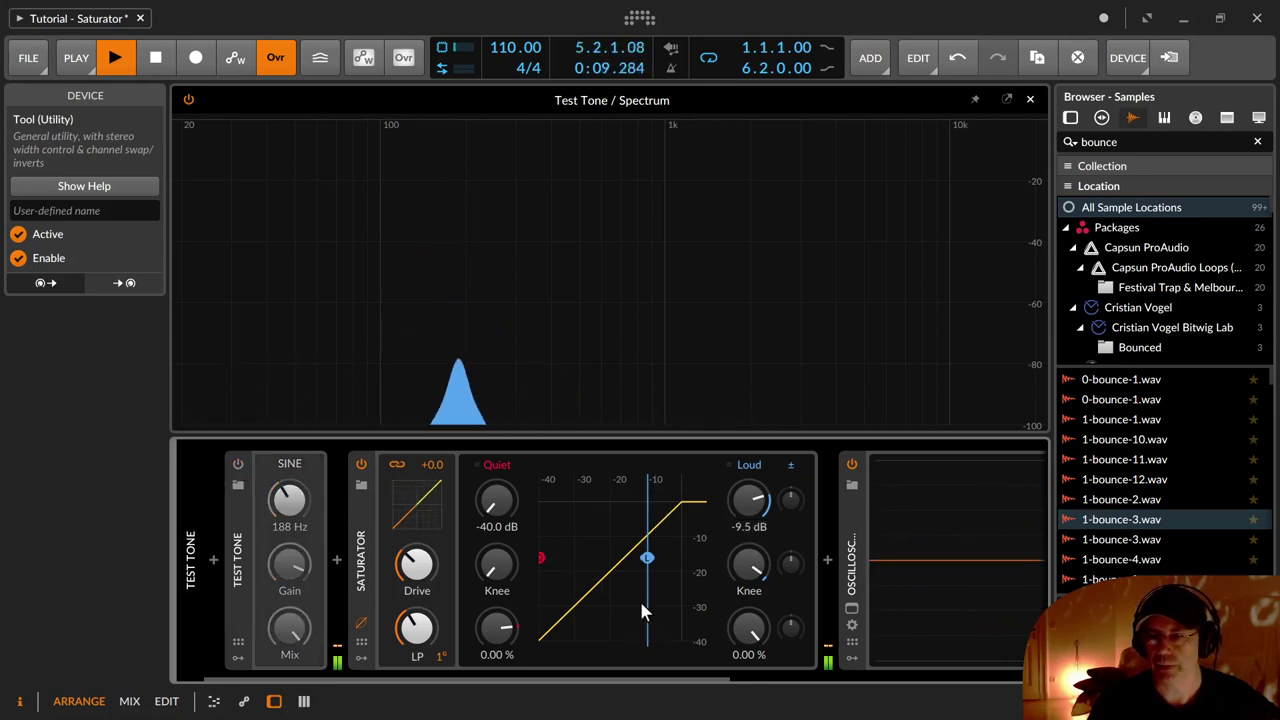
left_click_drag(749, 628, 749, 664)
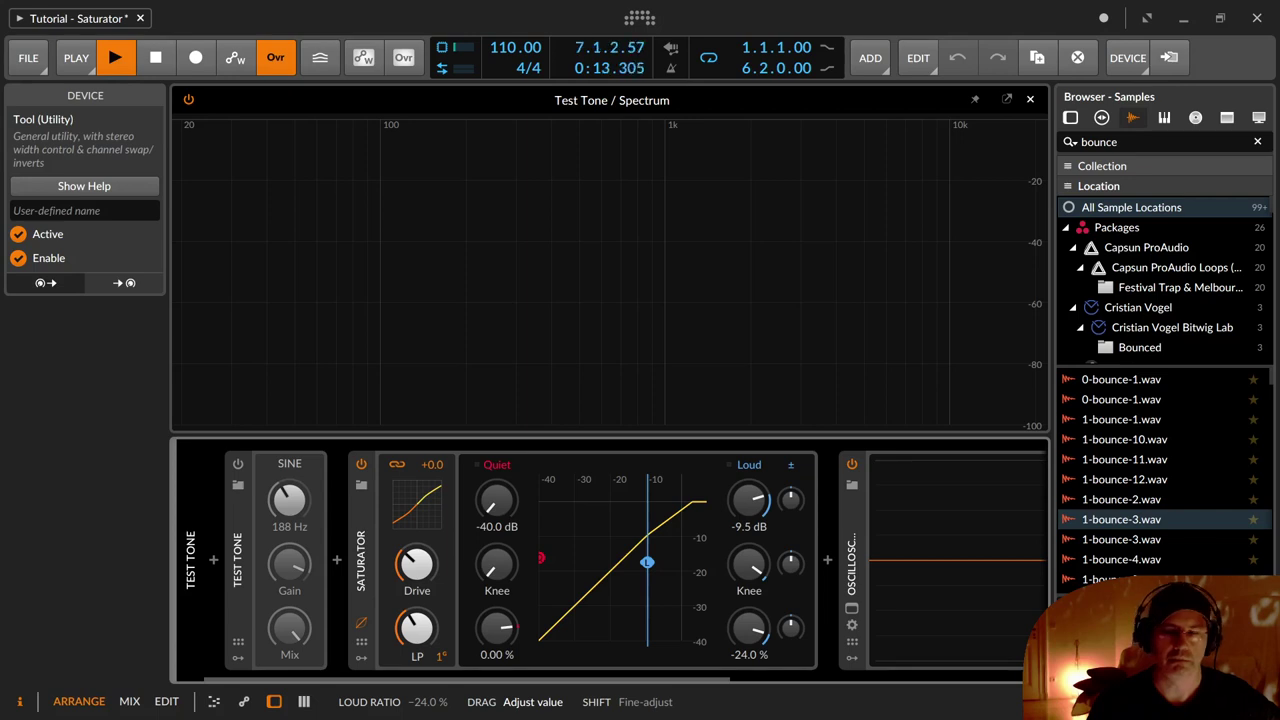
left_click_drag(749, 628, 749, 672)
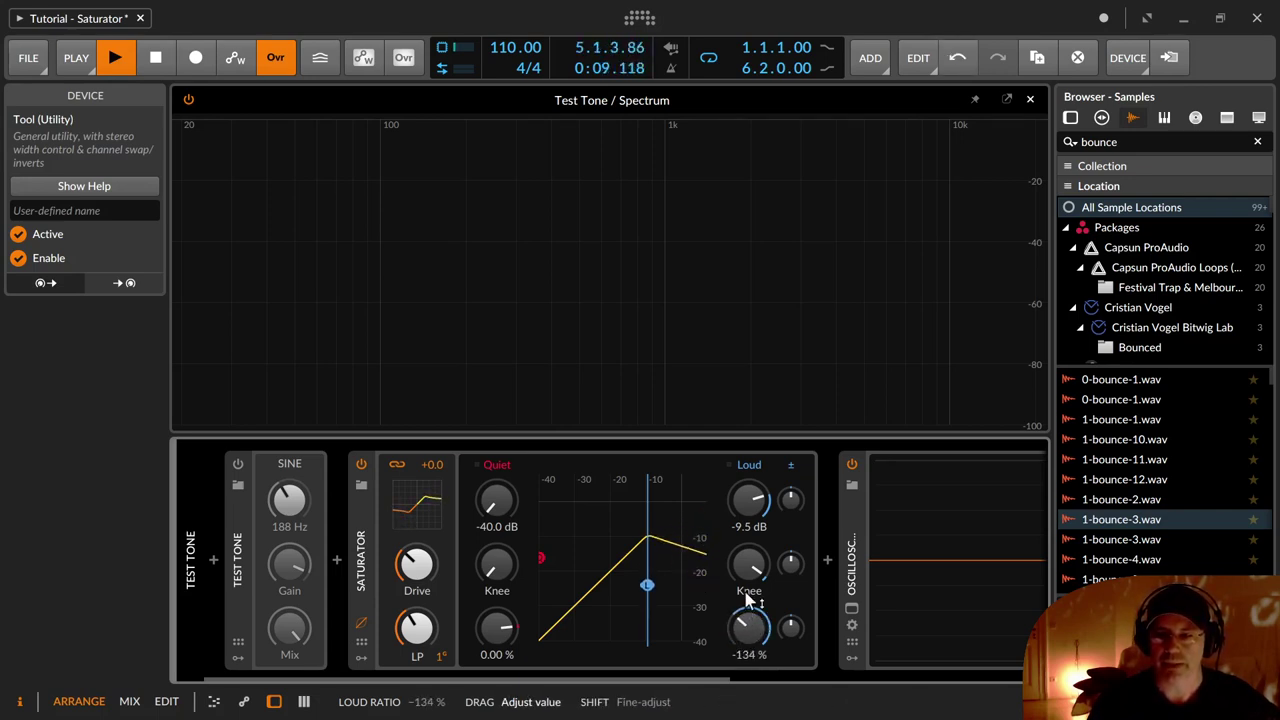
Remove the Loud knee, widen it gradually through -4.1 dB to -22.4 dB, and bring it partway back
left_click_drag(749, 564, 749, 548)
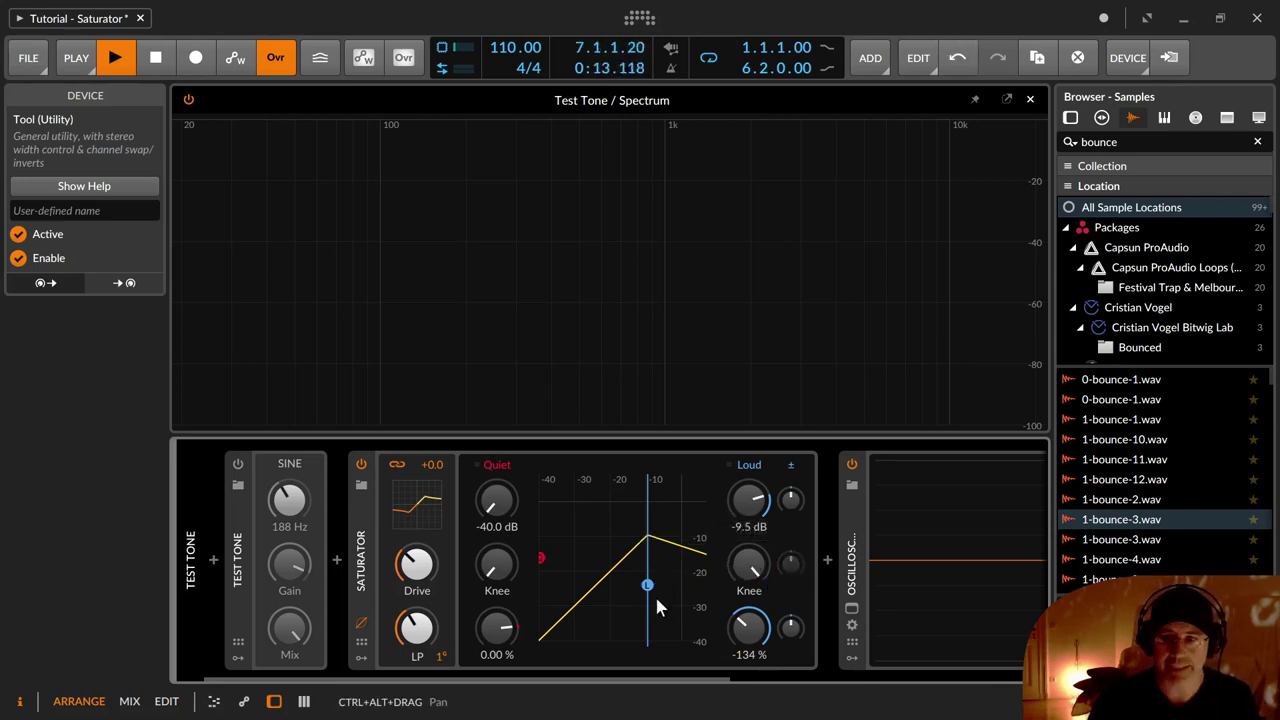
left_click_drag(749, 565, 749, 574)
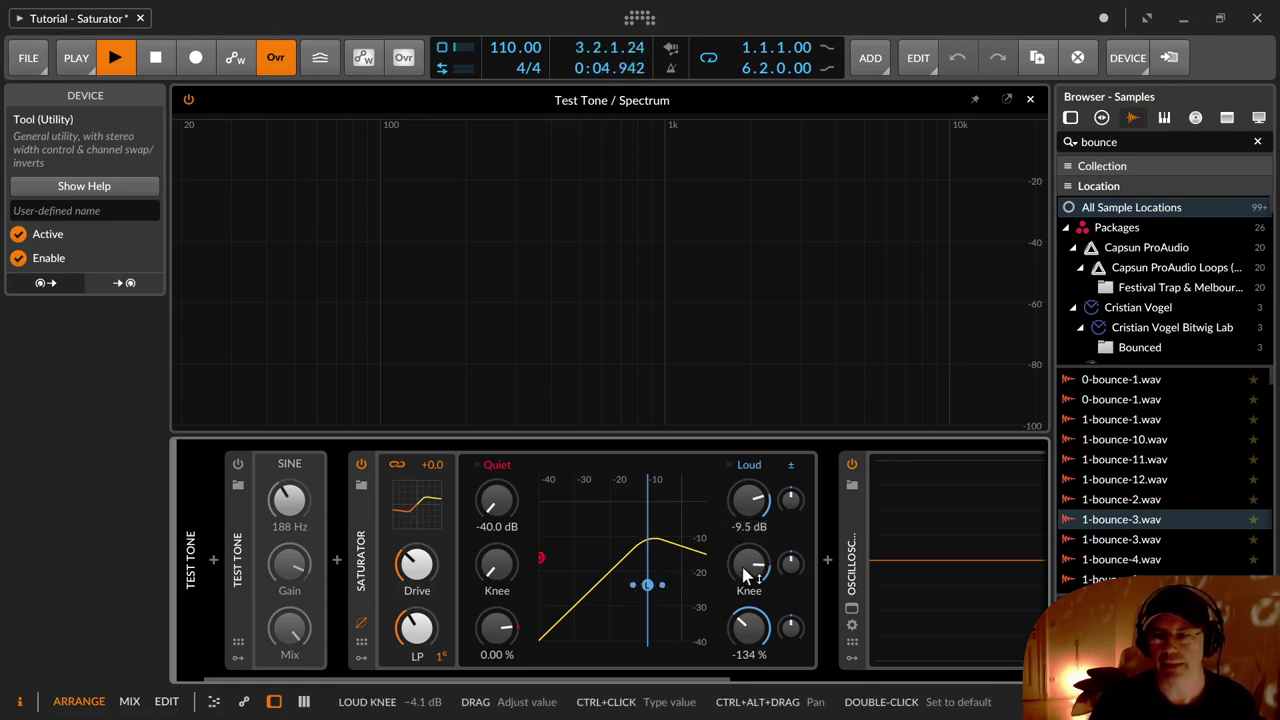
left_click_drag(749, 575, 749, 586)
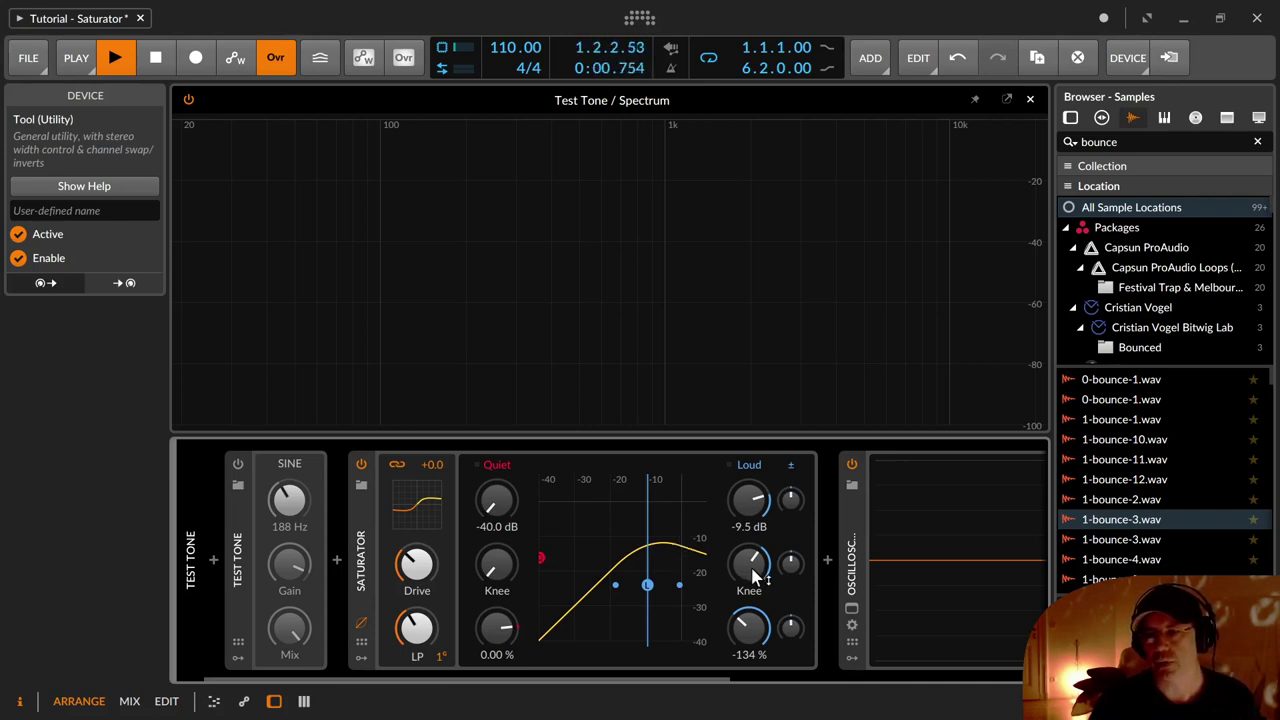
left_click_drag(687, 565, 749, 649)
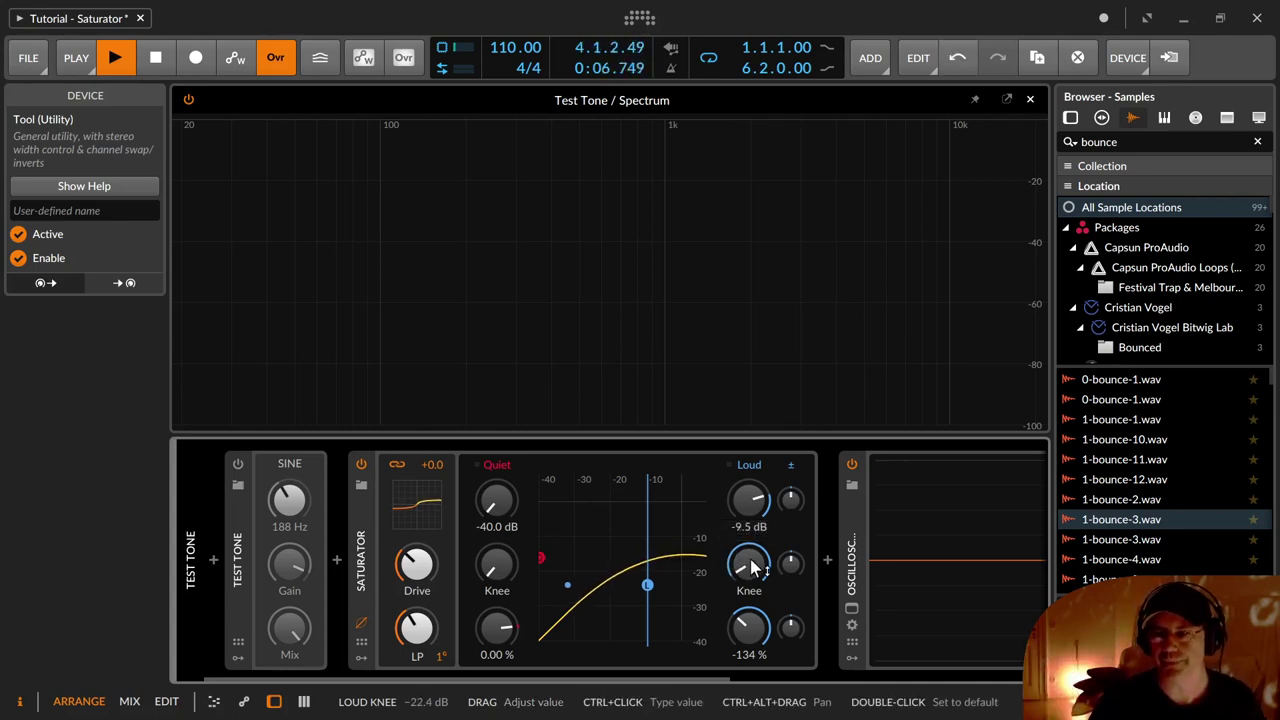
mouse_move(750, 567)
left_mouse_down()
mouse_move(750, 400)
mouse_move(752, 567)
left_mouse_up()
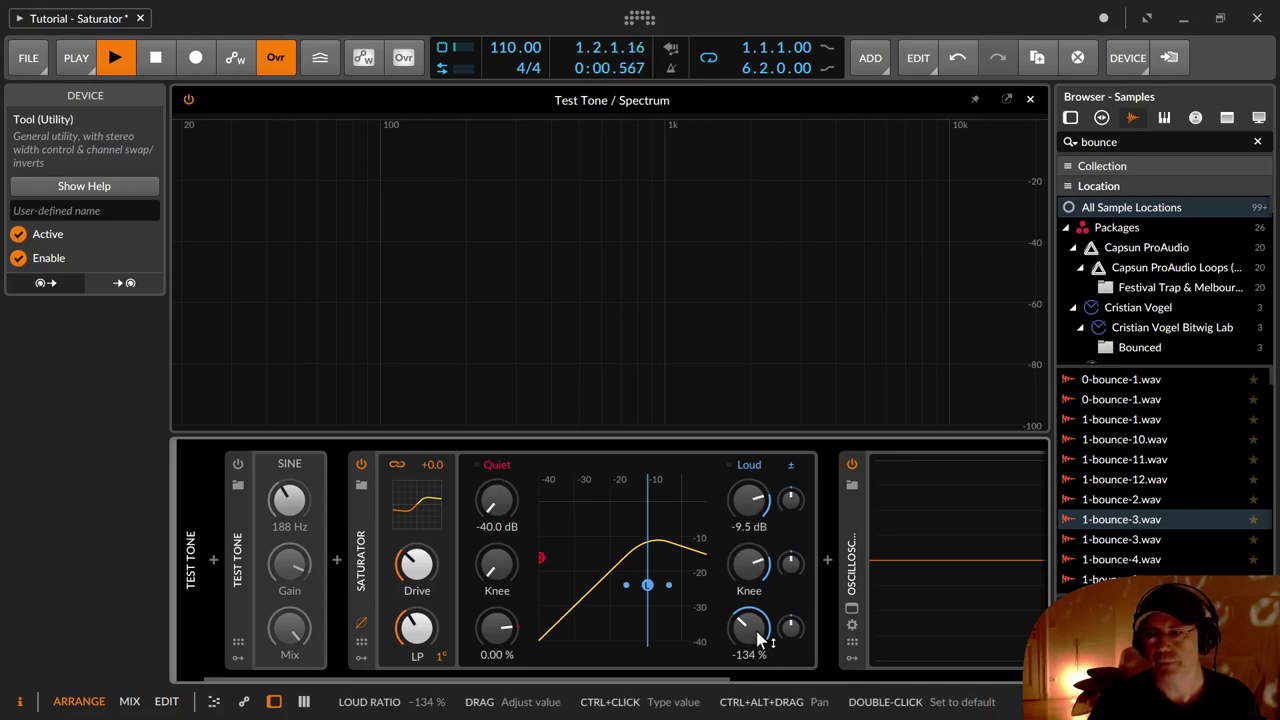
Return the Loud ratio to 0.00 %, and sweep the Quiet ratio down to -316 % and back up to -3.00 %
left_click_drag(752, 630, 752, 575)
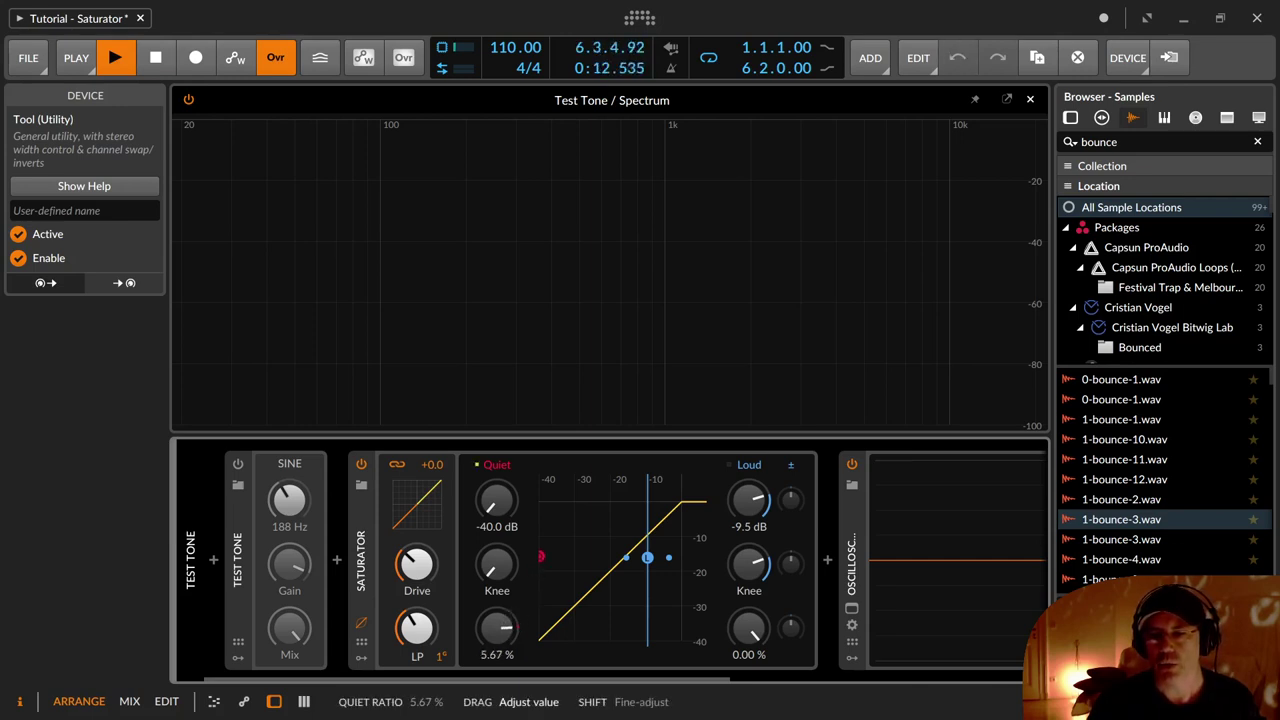
mouse_move(497, 628)
left_mouse_down()
mouse_move(497, 584)
mouse_move(497, 640)
left_mouse_up()
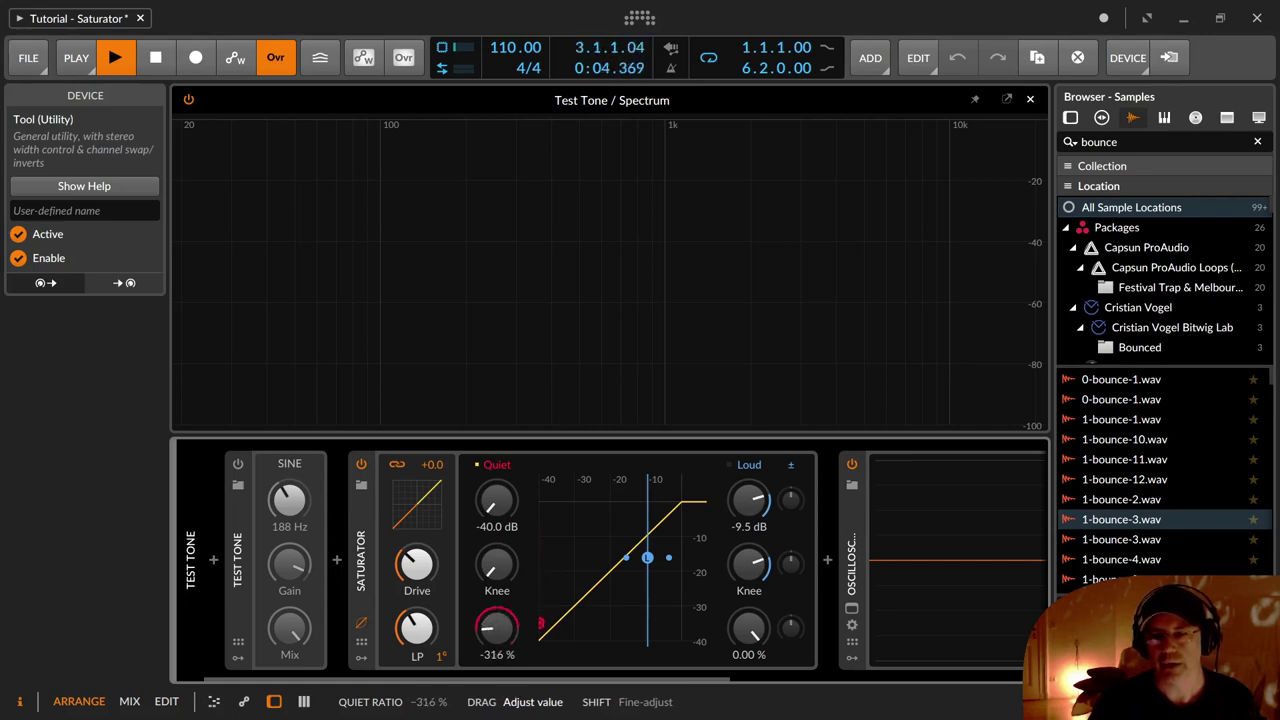
left_click_drag(497, 640, 497, 615)
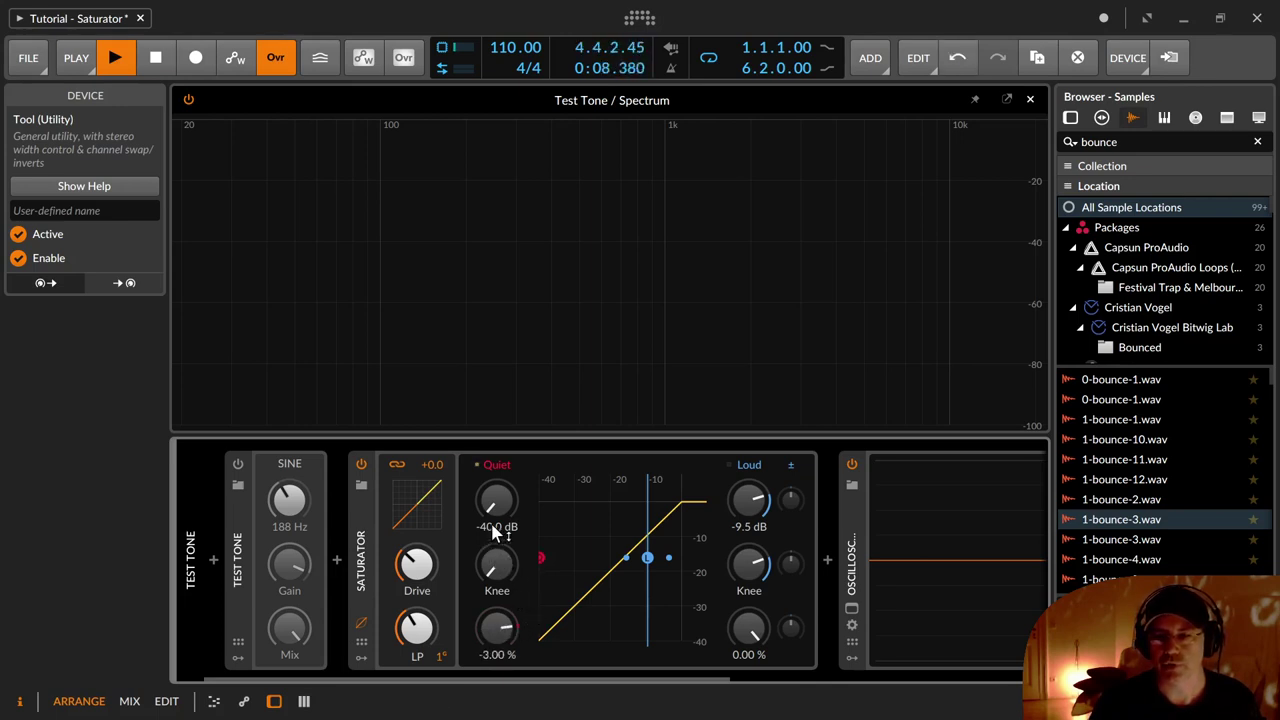
Raise the Saturator's Quiet threshold to -29.7 dB and its Quiet ratio to 95.7 %
left_click_drag(497, 505, 497, 496)
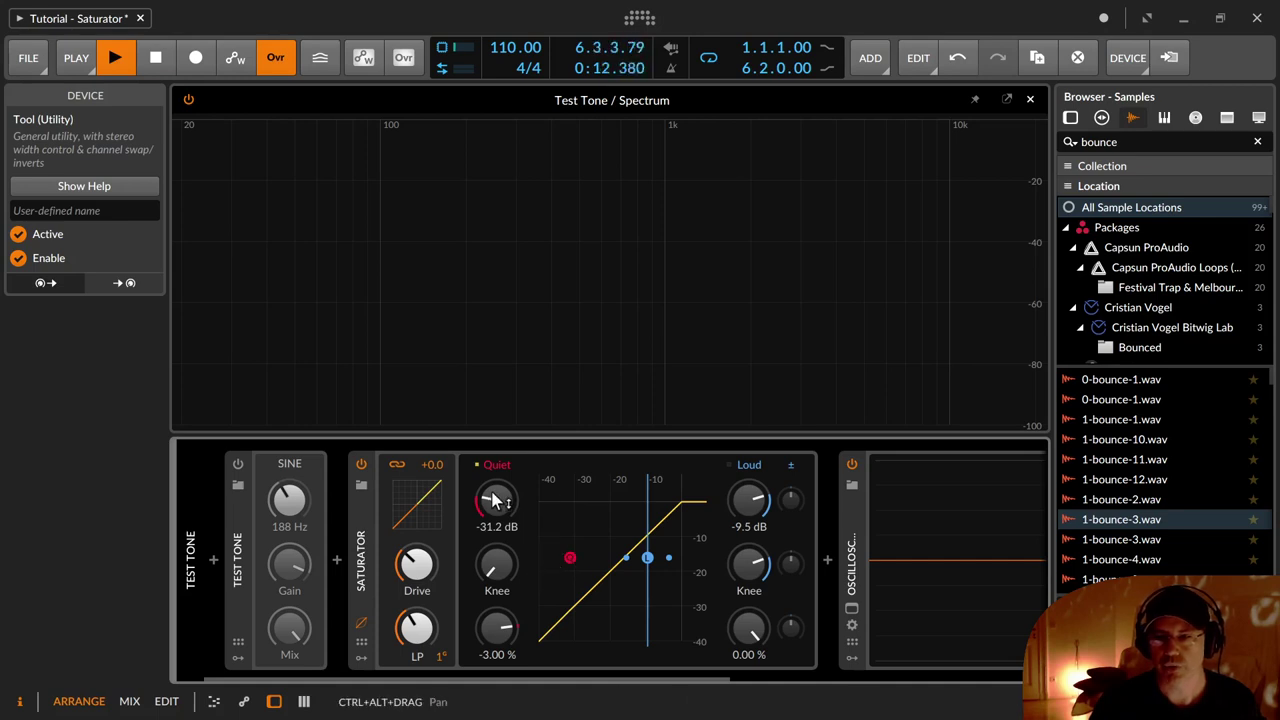
left_click_drag(493, 500, 493, 495)
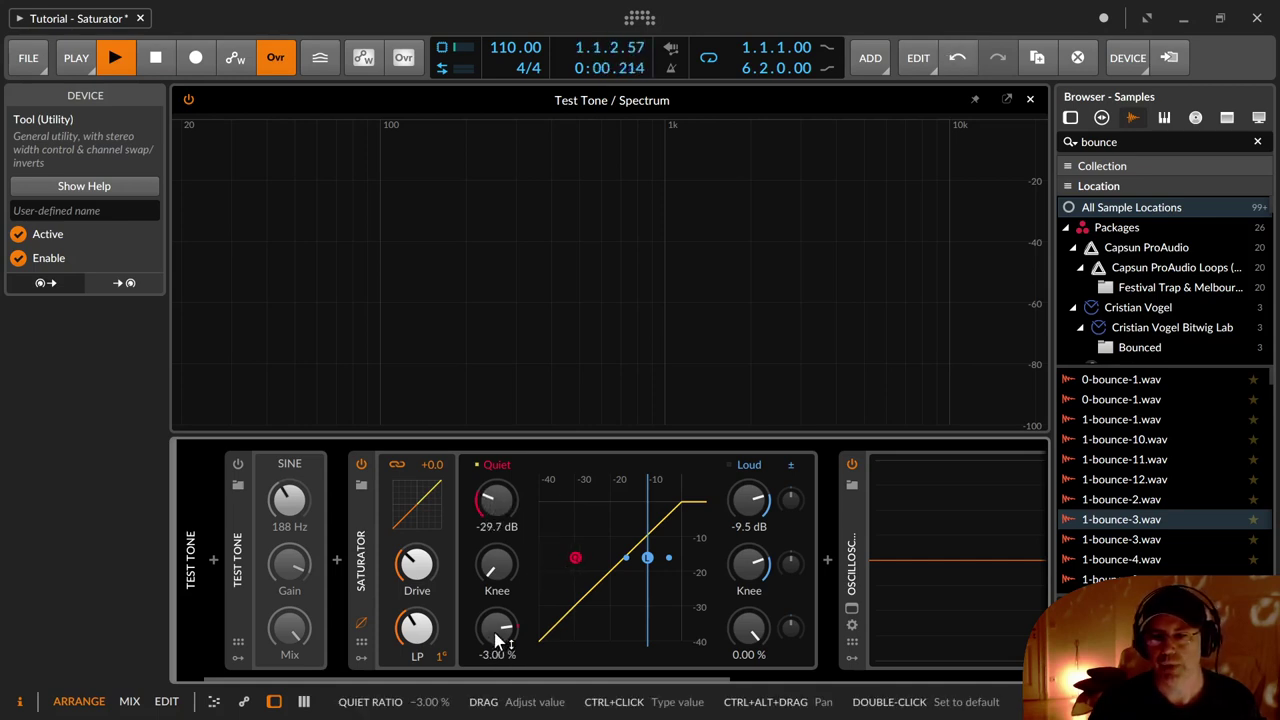
mouse_move(497, 640)
left_mouse_down()
mouse_move(497, 610)
mouse_move(500, 638)
left_mouse_up()
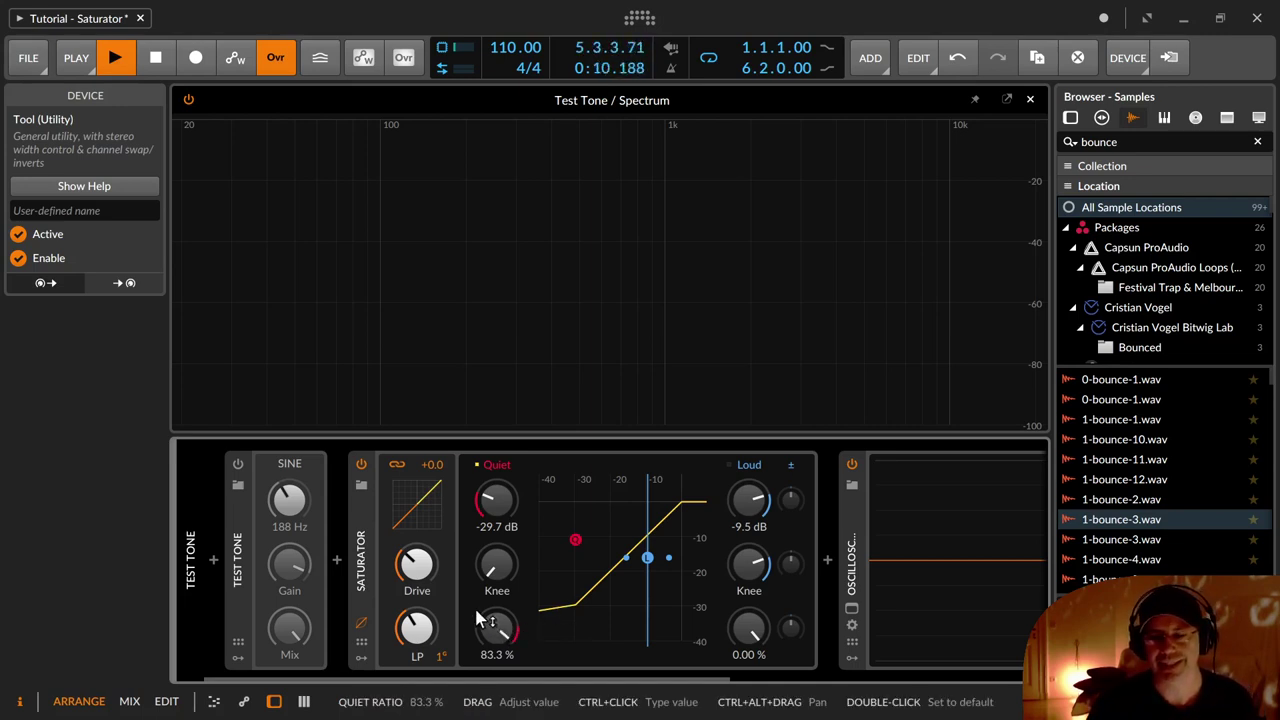
scroll(510, 630, "up", 3)
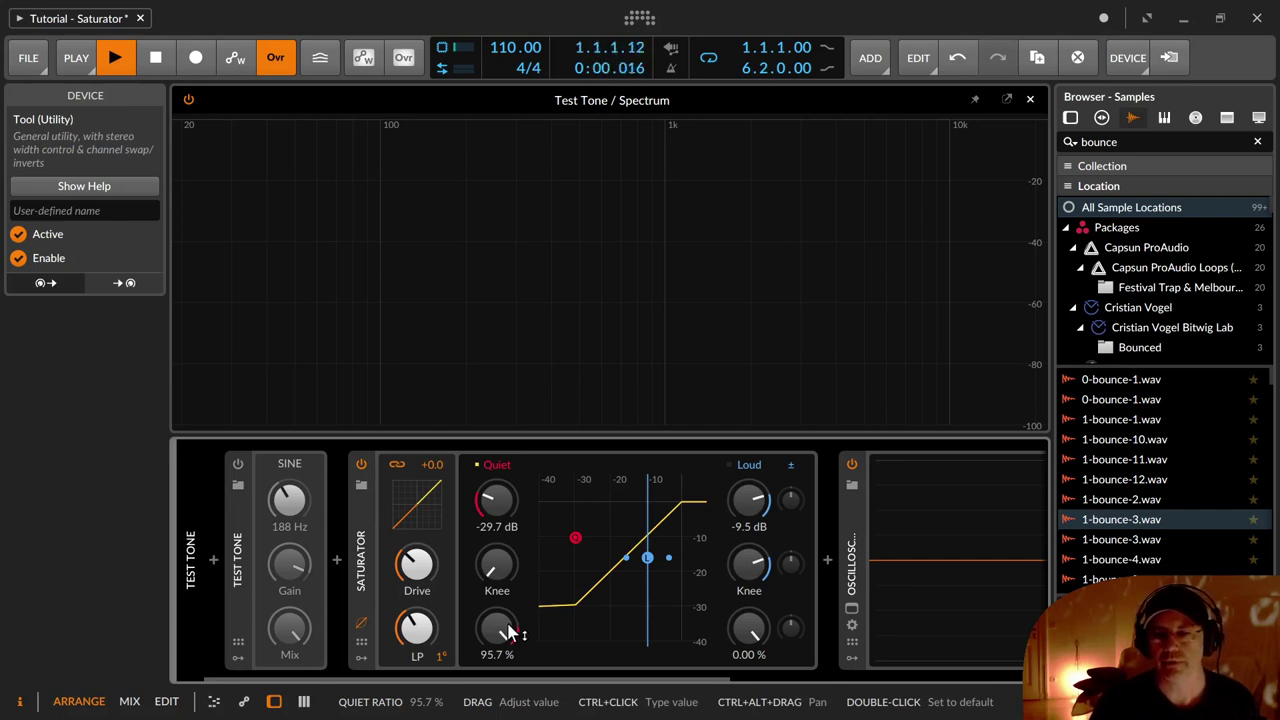
Lower the Quiet ratio to -135 %, and bring it back to 0.00 %
left_click_drag(510, 630, 510, 719)
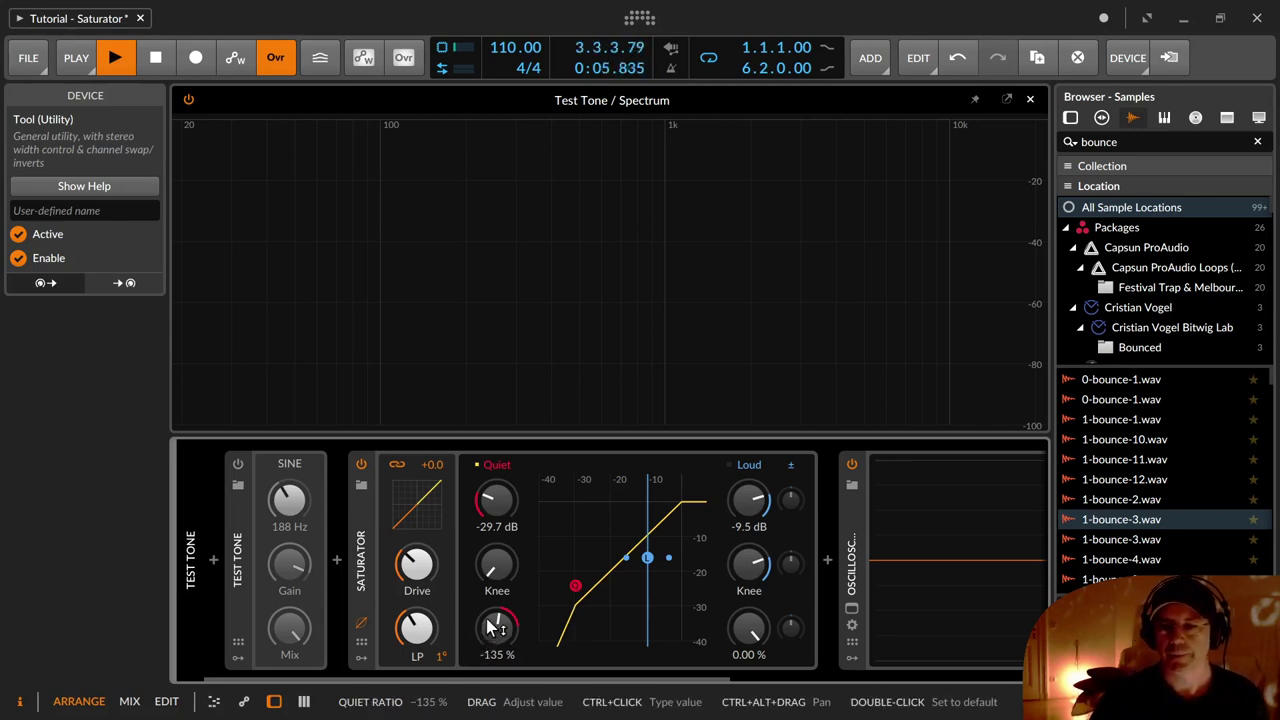
left_click_drag(474, 624, 474, 565)
left_click_drag(491, 619, 491, 611)
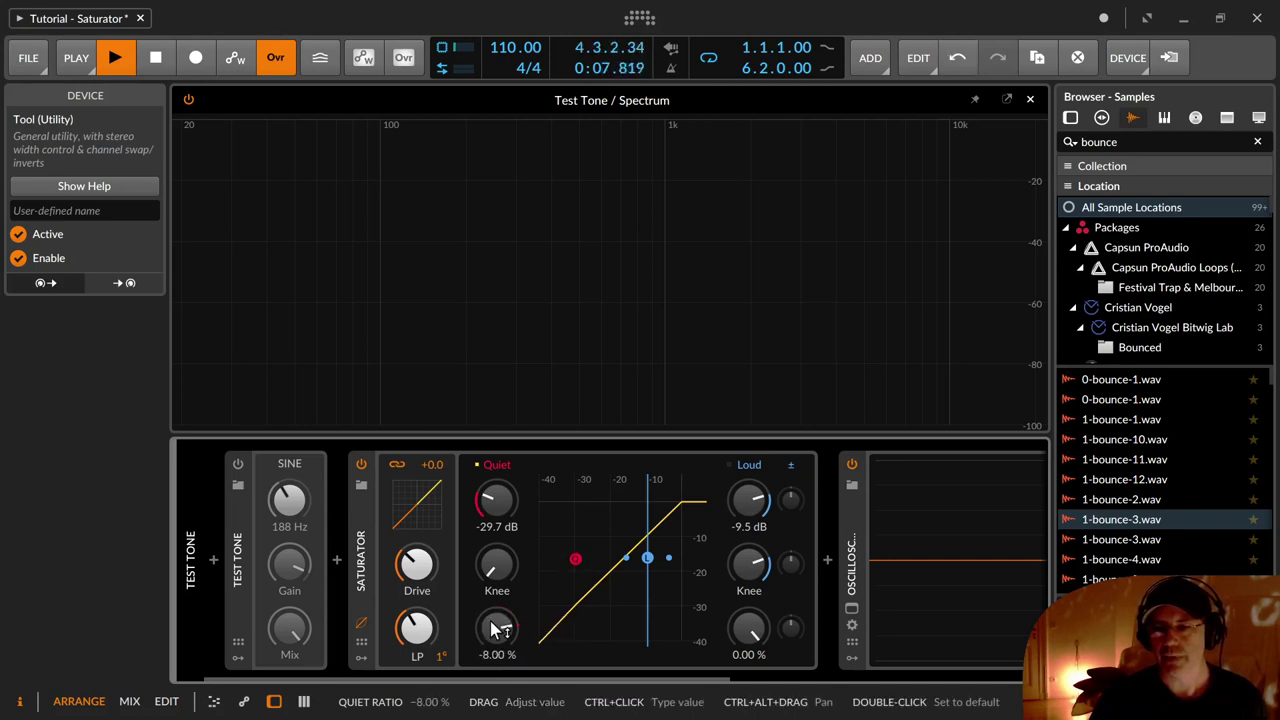
double_click(491, 619)
Return the Quiet threshold to -40.0 dB and the Loud threshold to 0.0 dB, and remove the Loud knee
left_click(497, 508)
left_click_drag(497, 508, 497, 540)
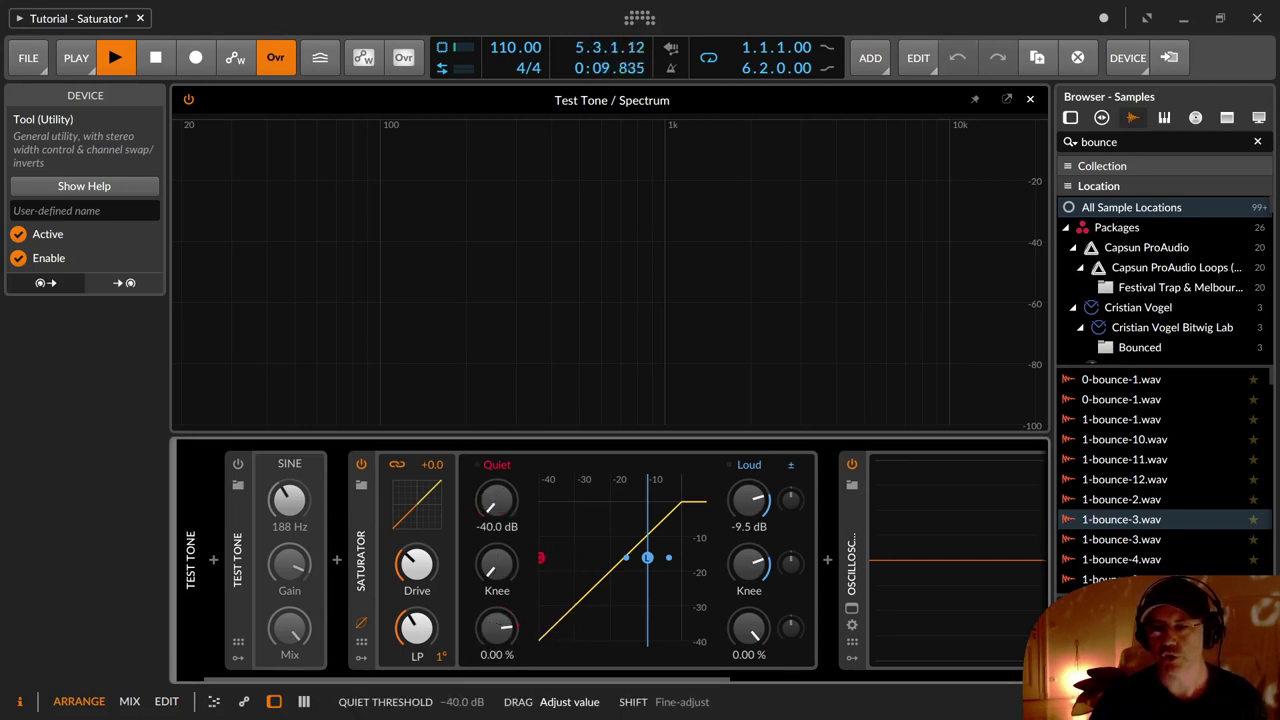
left_click_drag(757, 506, 757, 470)
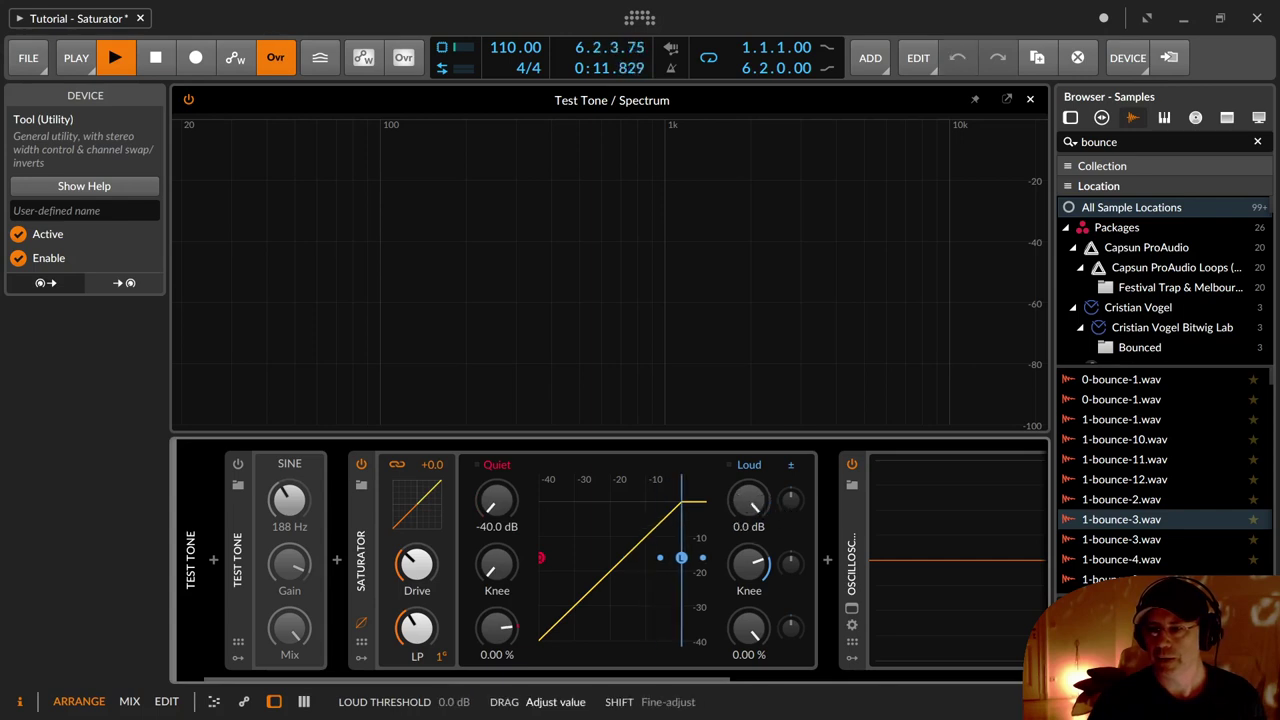
left_click_drag(762, 572, 762, 532)
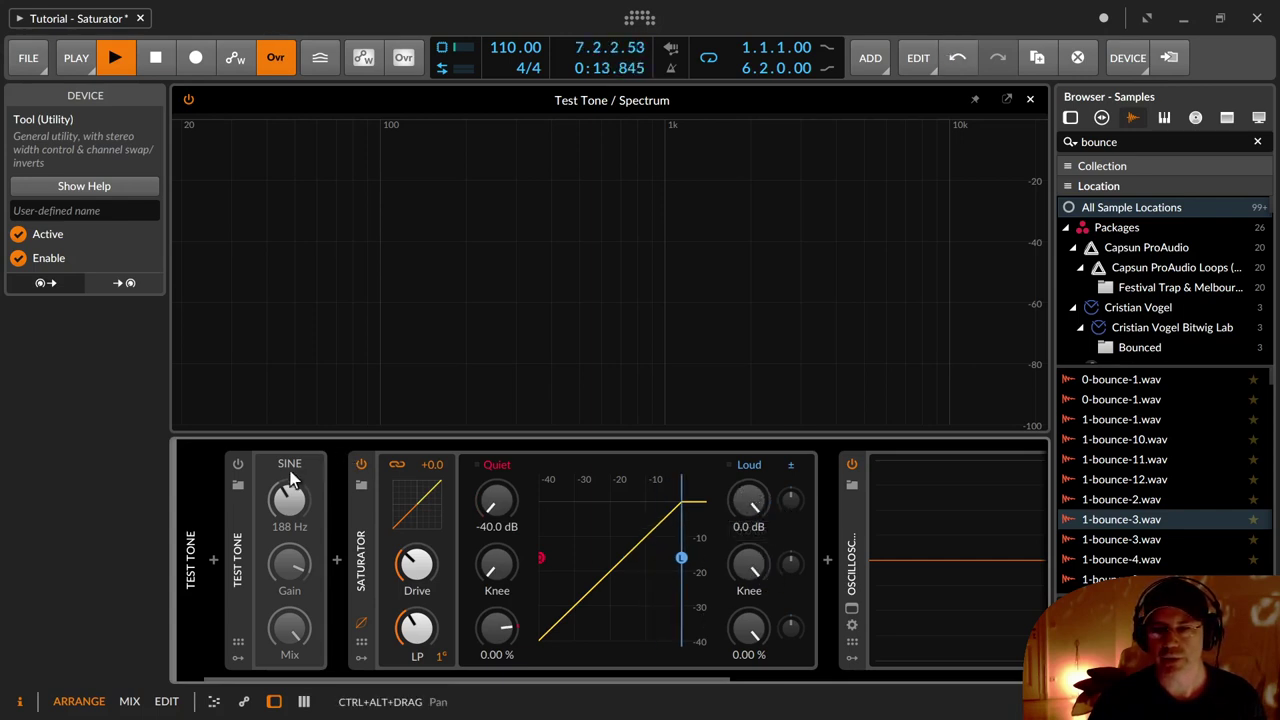
Re-enable the Test Tone and raise the Tool device's volume to about -21 dB
left_click(237, 463)
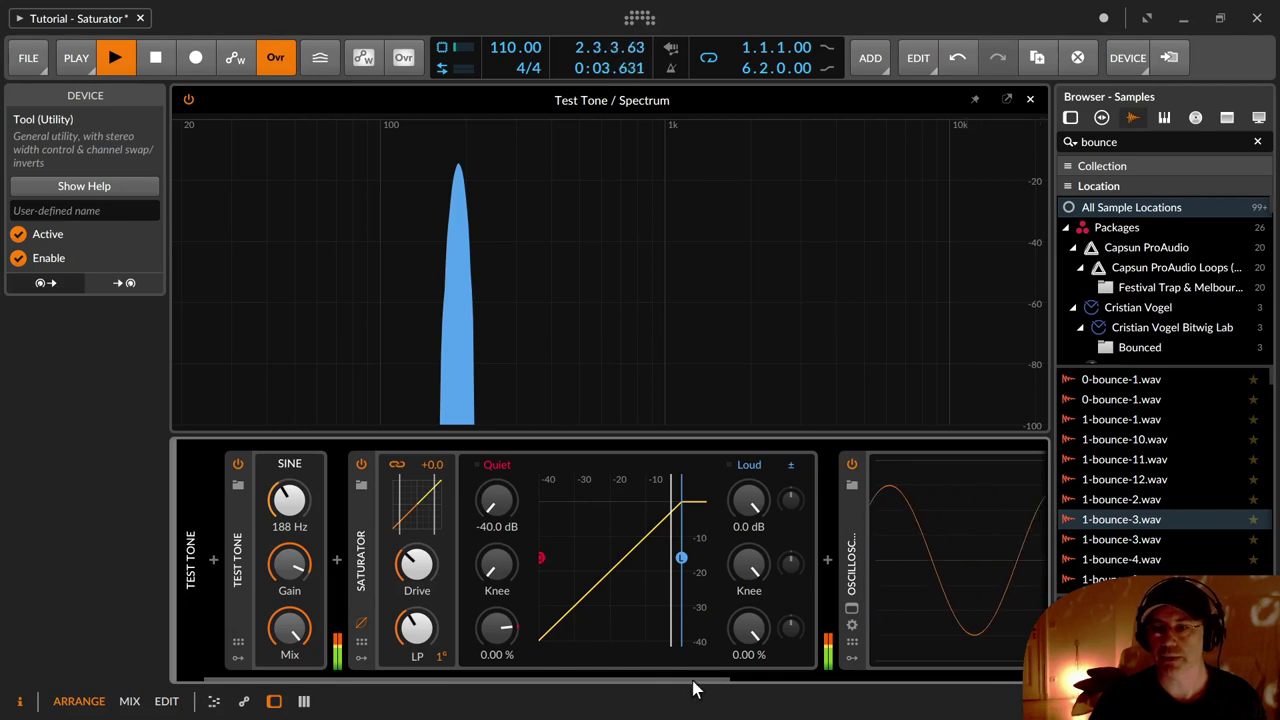
left_click_drag(686, 677, 976, 661)
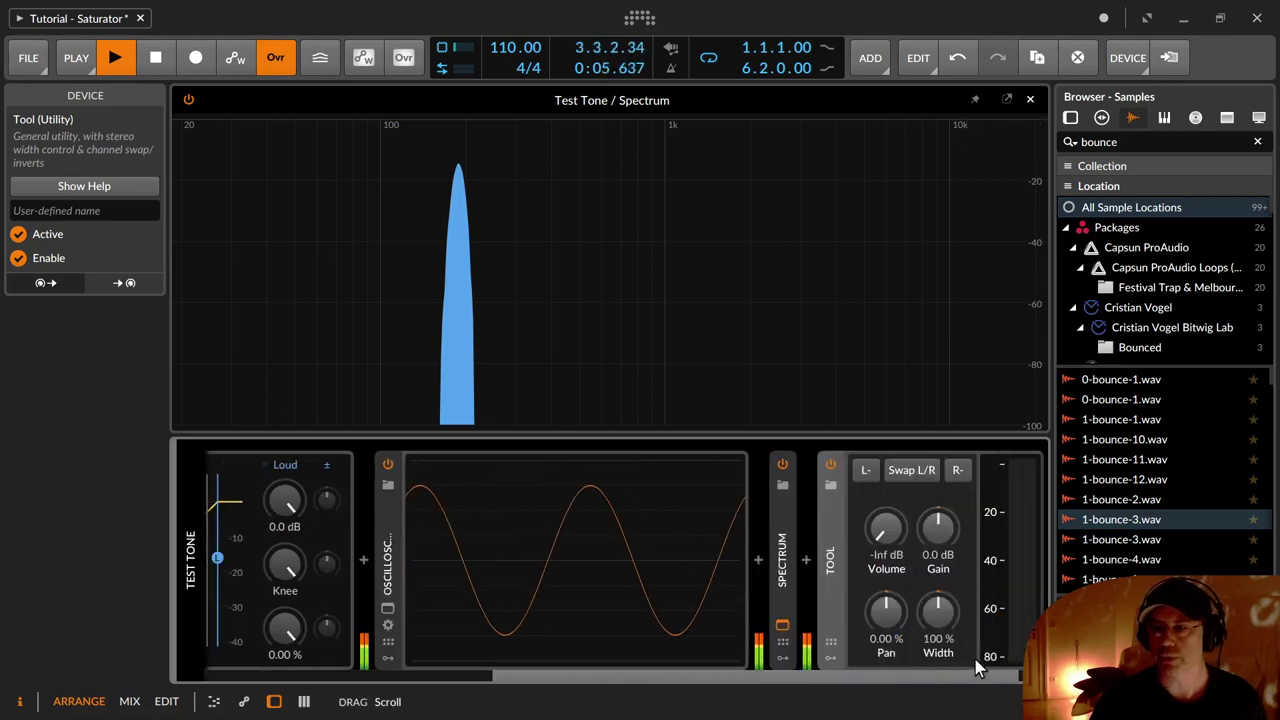
left_click_drag(882, 534, 882, 470)
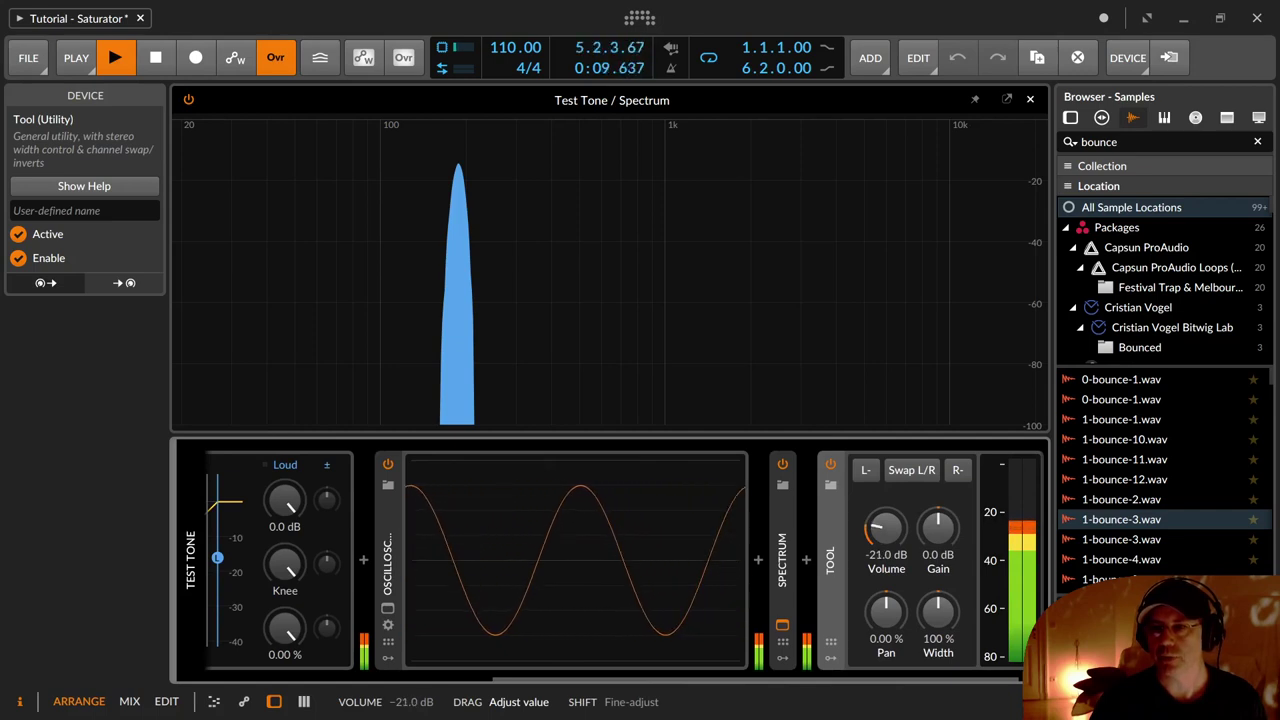
left_click_drag(882, 470, 882, 475)
Lower the Saturator's Loud threshold to -10.4 dB
left_click_drag(808, 682, 568, 680)
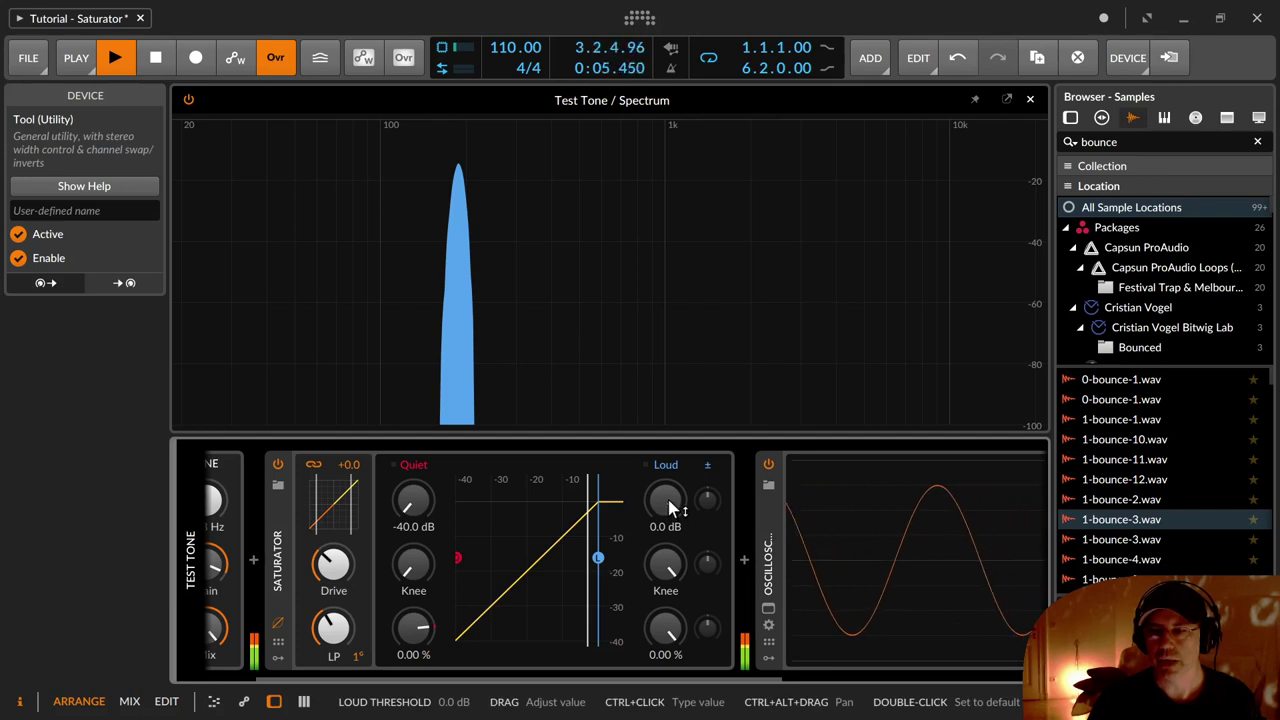
left_click_drag(670, 508, 670, 512)
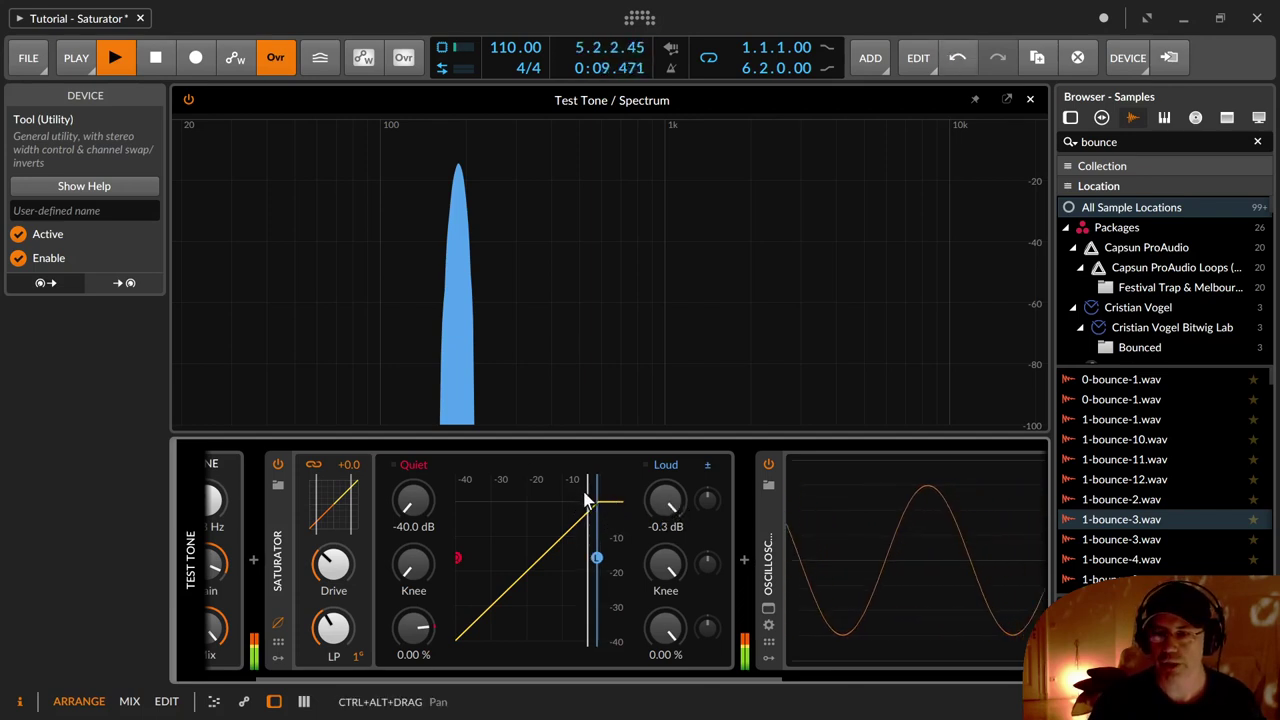
left_click_drag(655, 495, 655, 555)
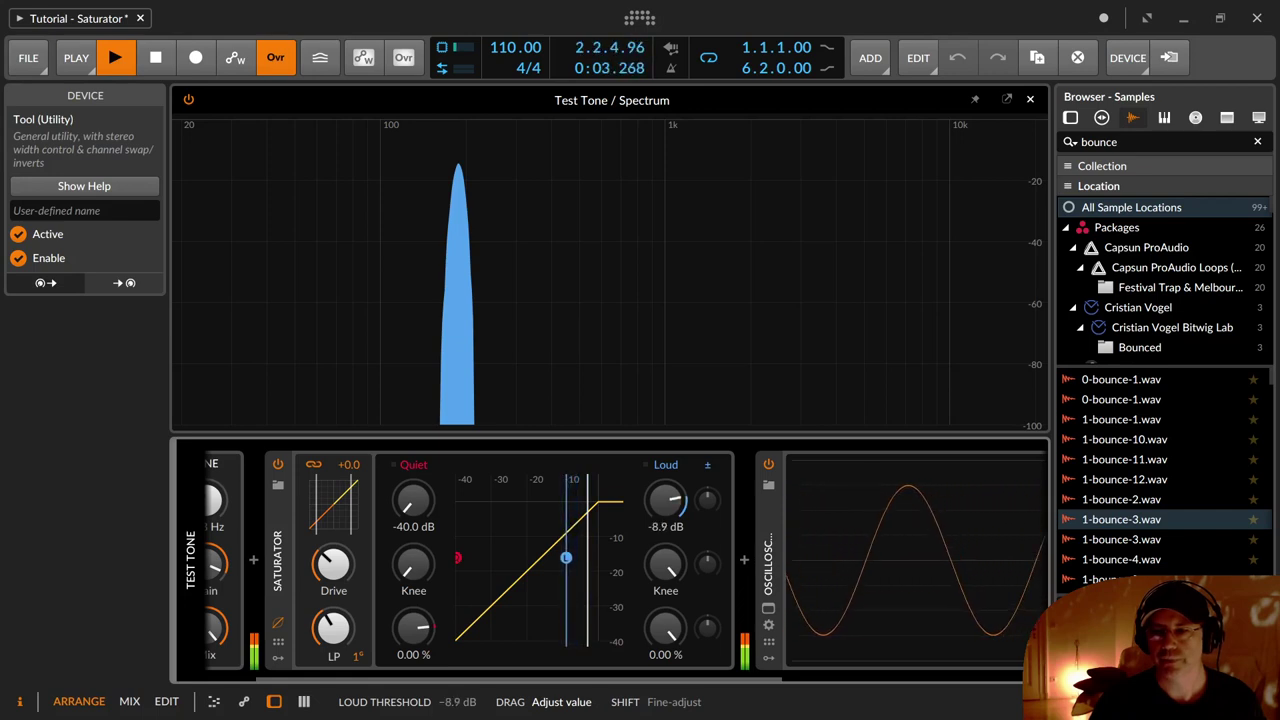
left_click_drag(563, 557, 560, 557)
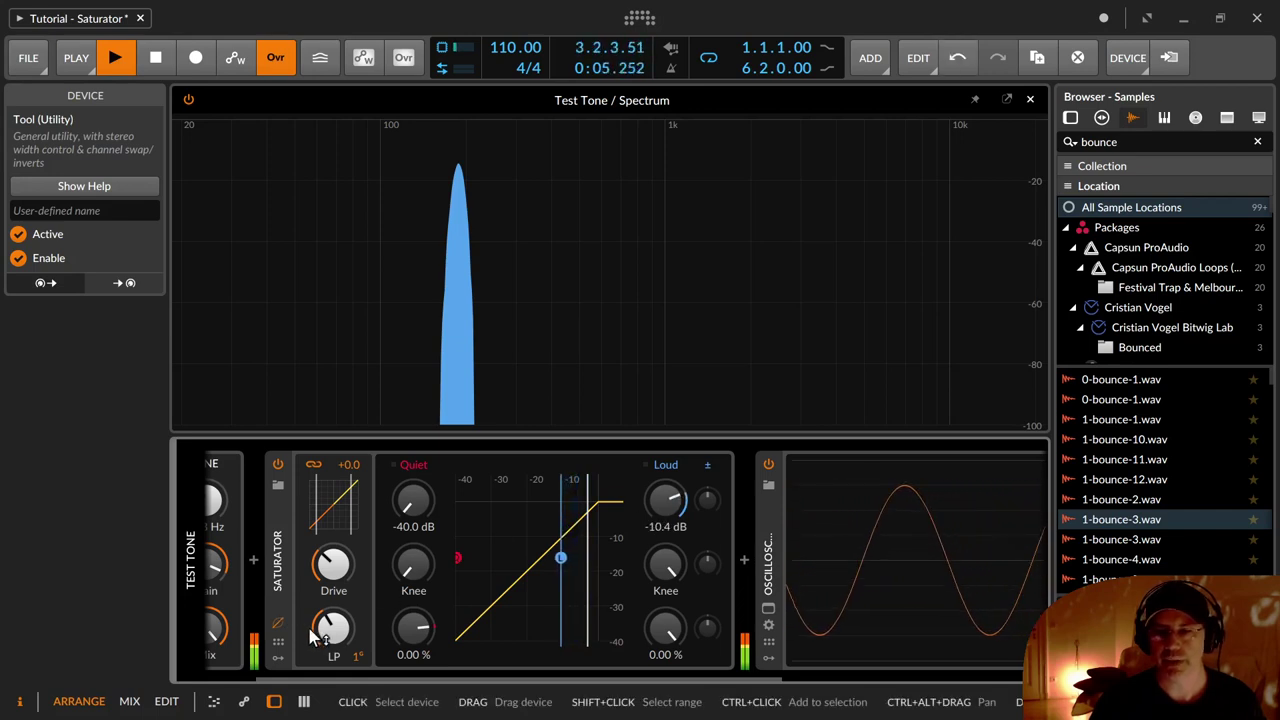
Open the Saturator's low-pass cutoff fully, and lower the Loud ratio to -44.7 %
left_click_drag(318, 628, 315, 634)
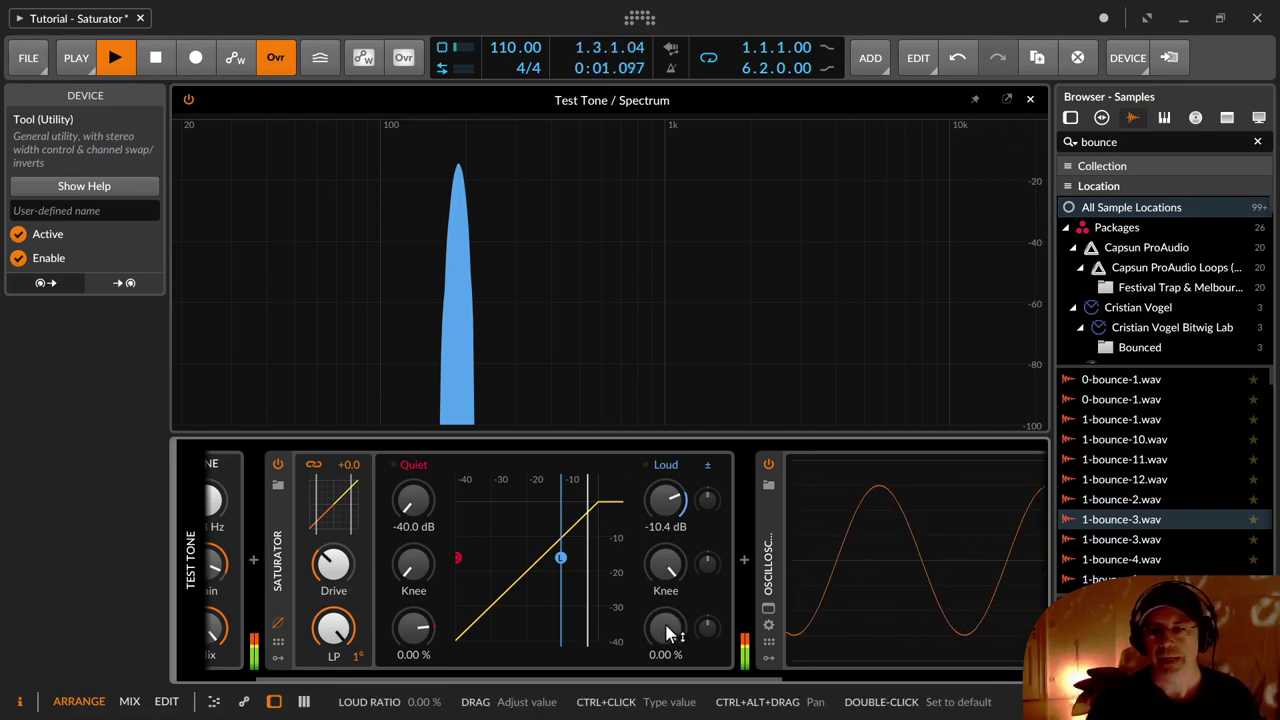
left_click(661, 551)
left_click_drag(674, 618, 674, 704)
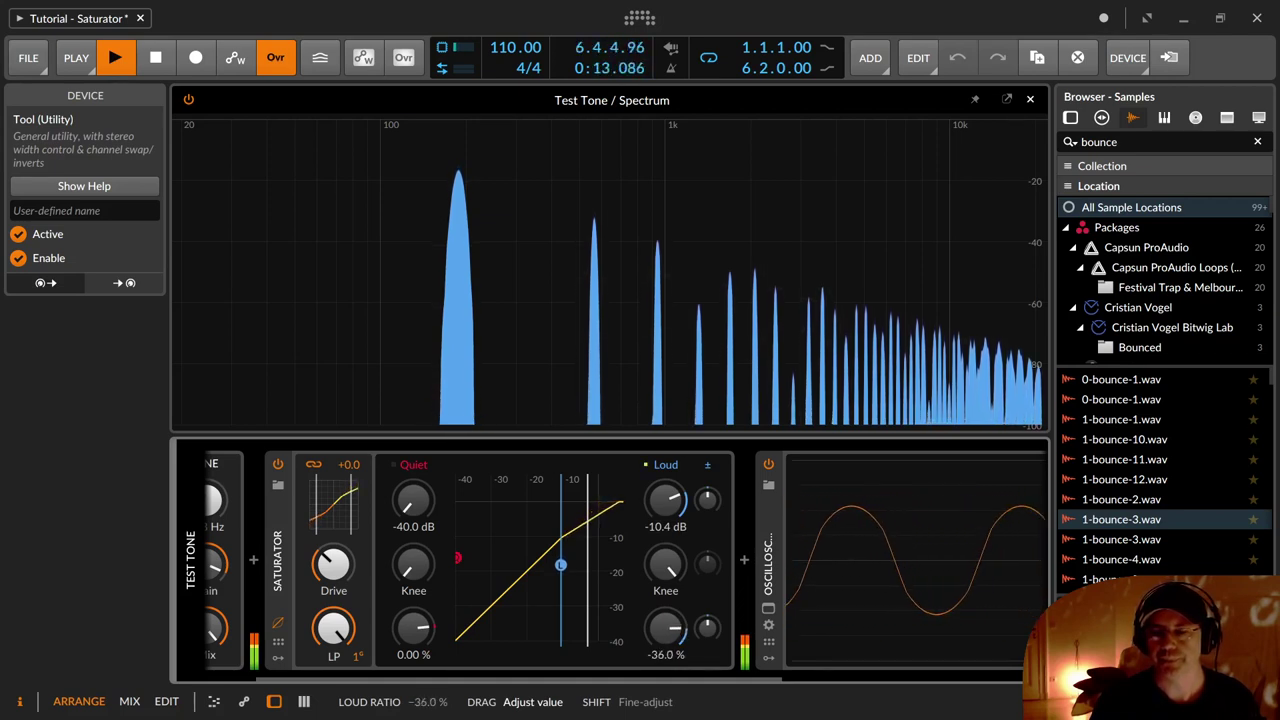
left_click_drag(666, 627, 666, 631)
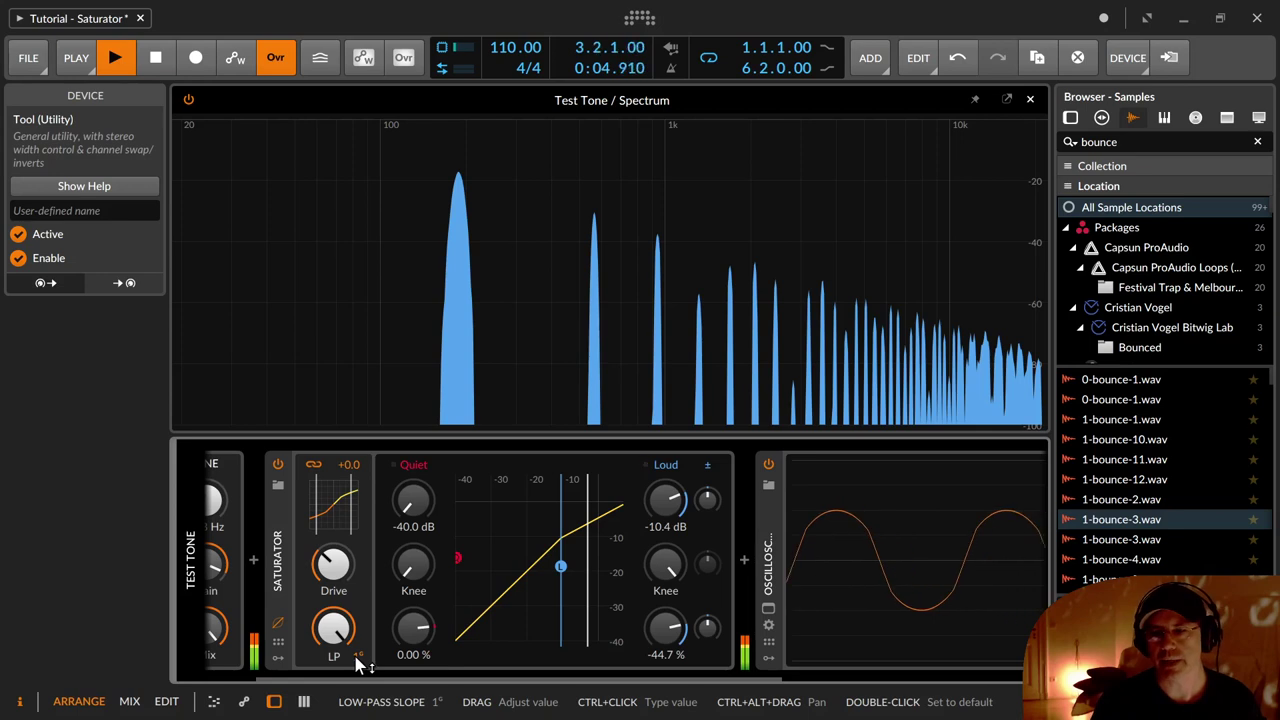
Sweep the low-pass cutoff down to 89.0 Hz, raise the filter slope to 6, and bring the cutoff to 634 Hz
left_click_drag(357, 660, 357, 660)
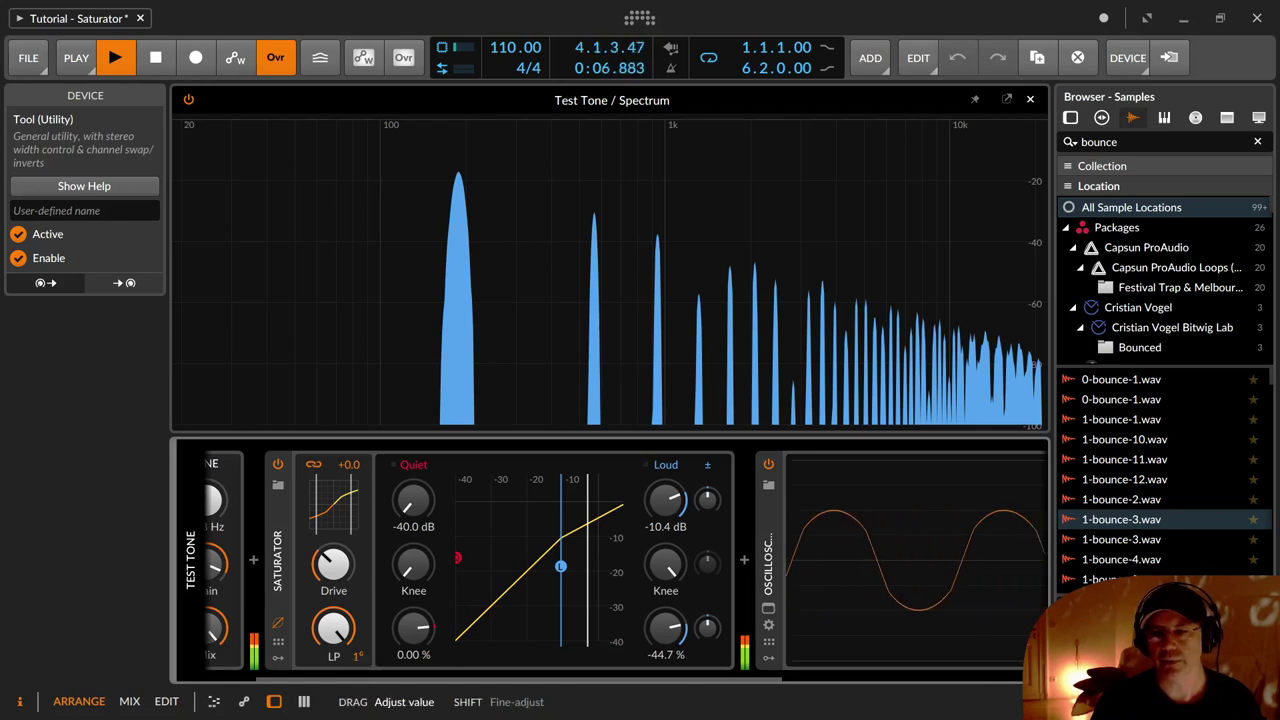
left_click_drag(357, 660, 334, 628)
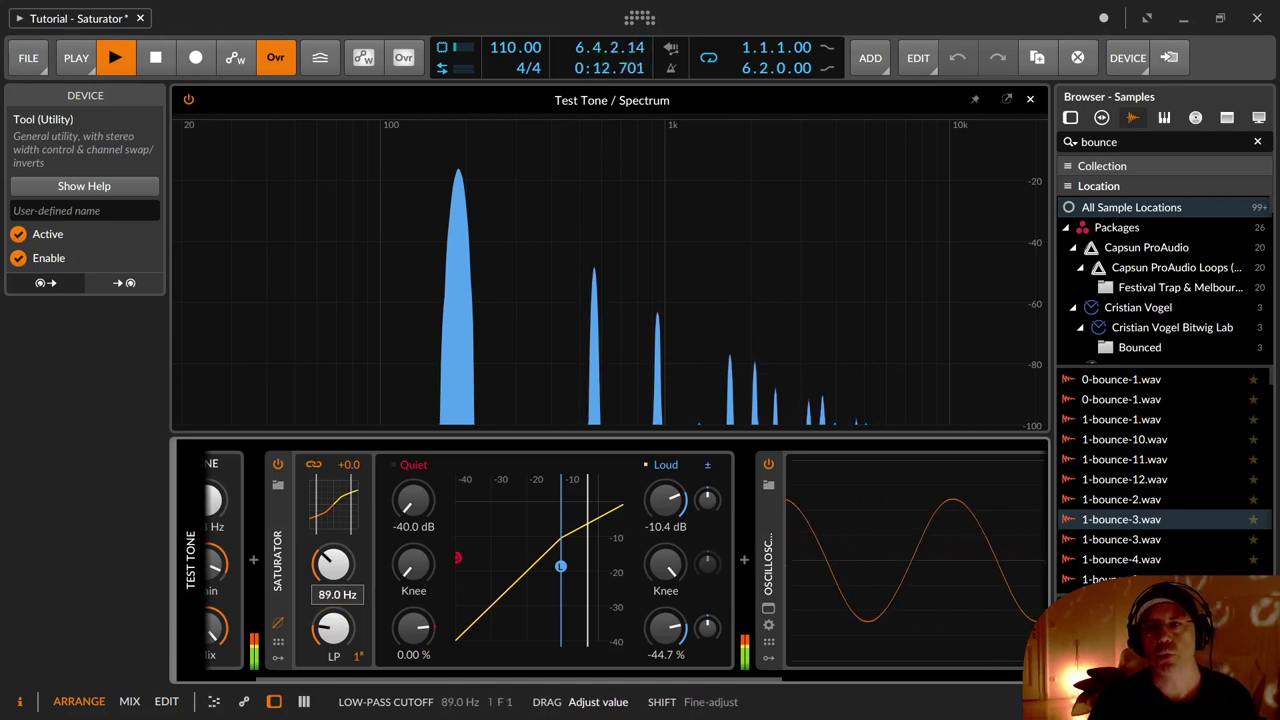
left_click_drag(334, 628, 347, 663)
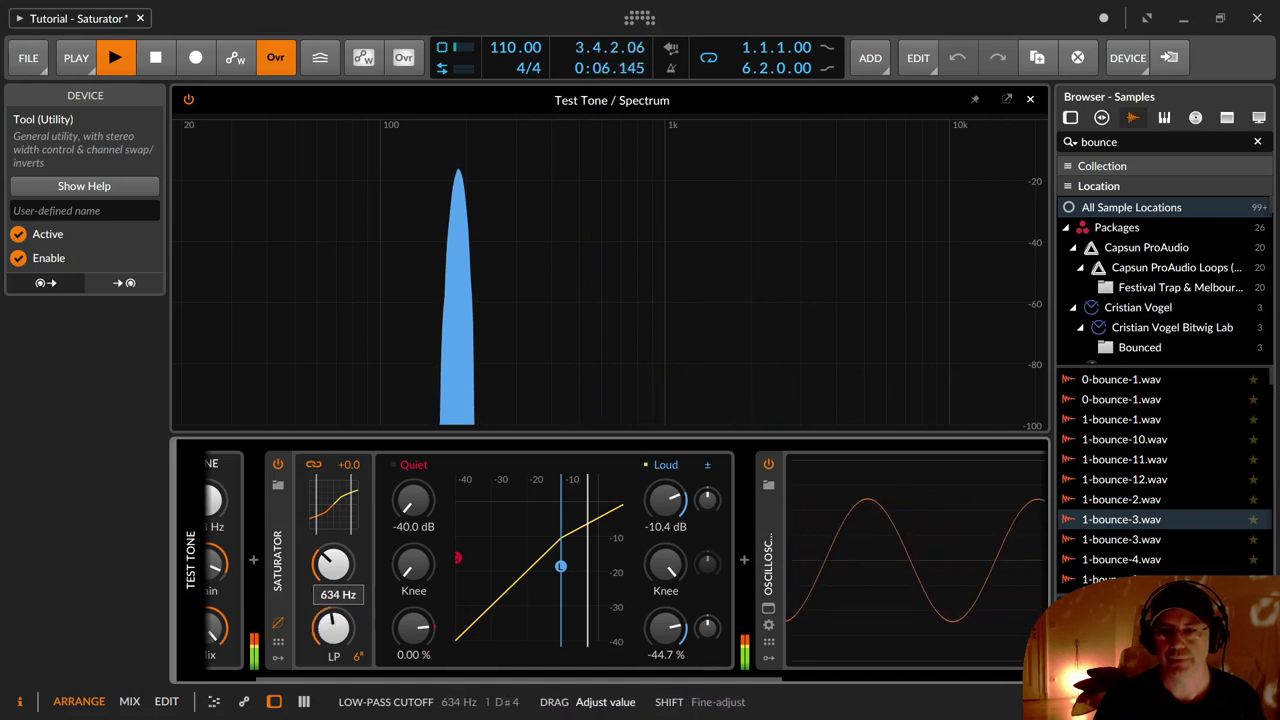
Open the Saturator's low-pass cutoff fully and lower the filter slope to 1
left_click_drag(345, 640, 345, 560)
mouse_move(361, 658)
left_mouse_down()
mouse_move(361, 674)
mouse_move(361, 658)
left_mouse_up()
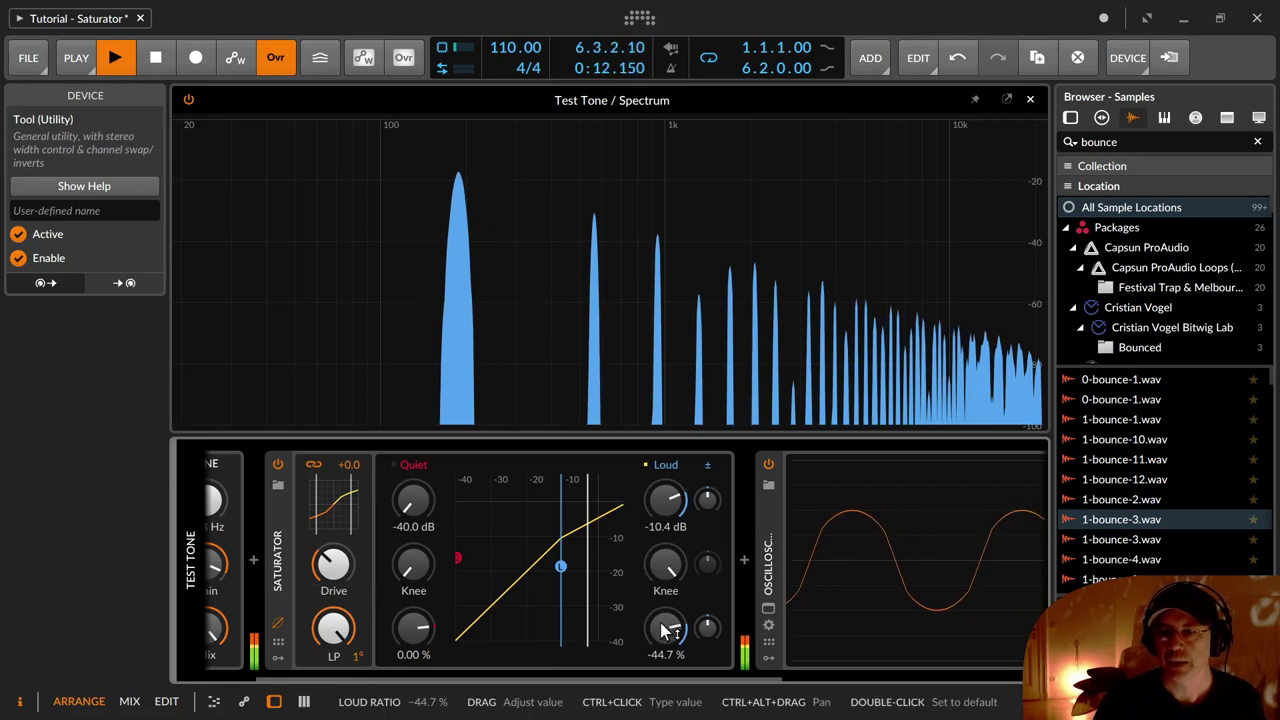
Shape the Loud curve with a -61.0 % ratio, a softer knee and a -10.7 dB threshold
left_click_drag(666, 626, 666, 630)
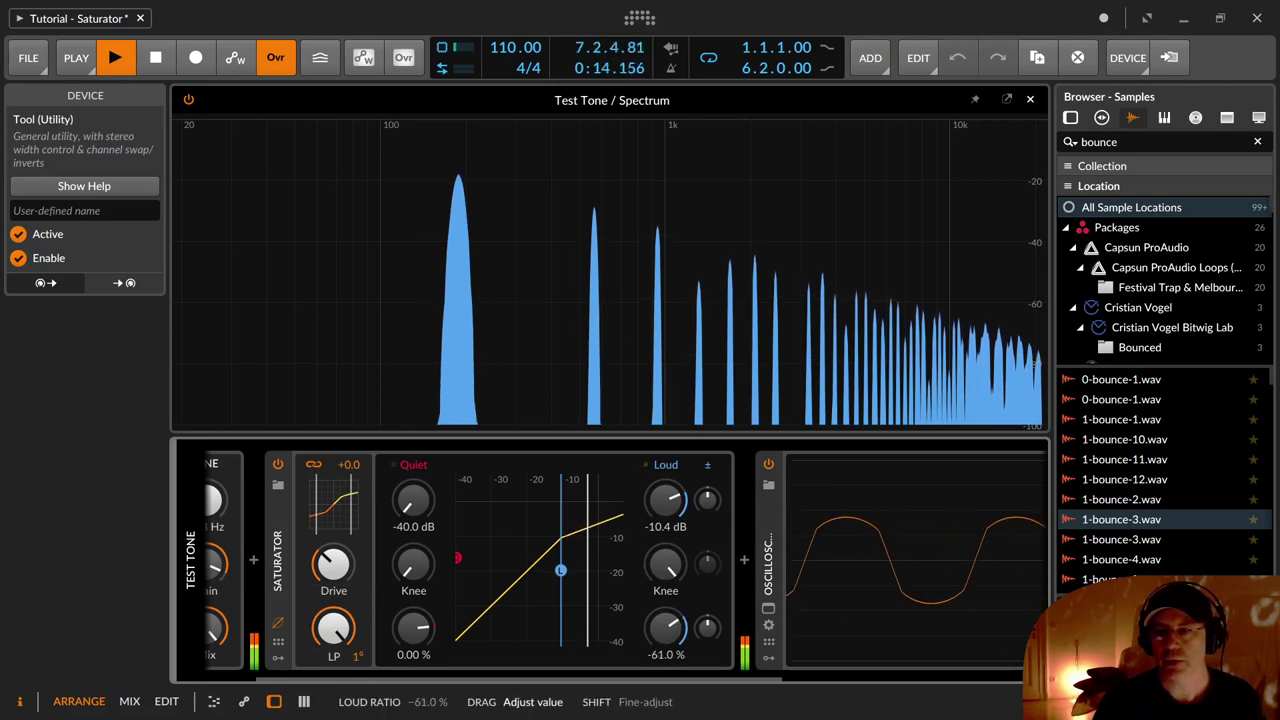
mouse_move(666, 566)
left_mouse_down()
mouse_move(666, 553)
mouse_move(666, 615)
mouse_move(671, 568)
left_mouse_up()
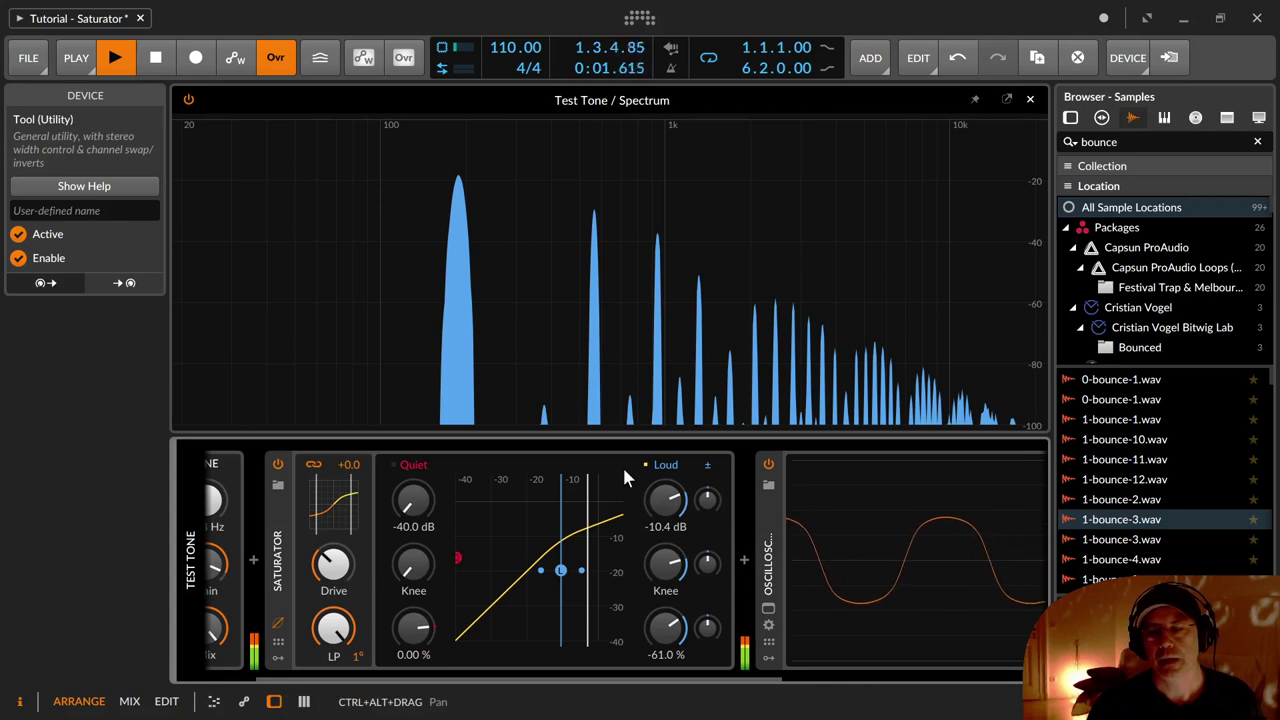
left_click_drag(672, 502, 672, 507)
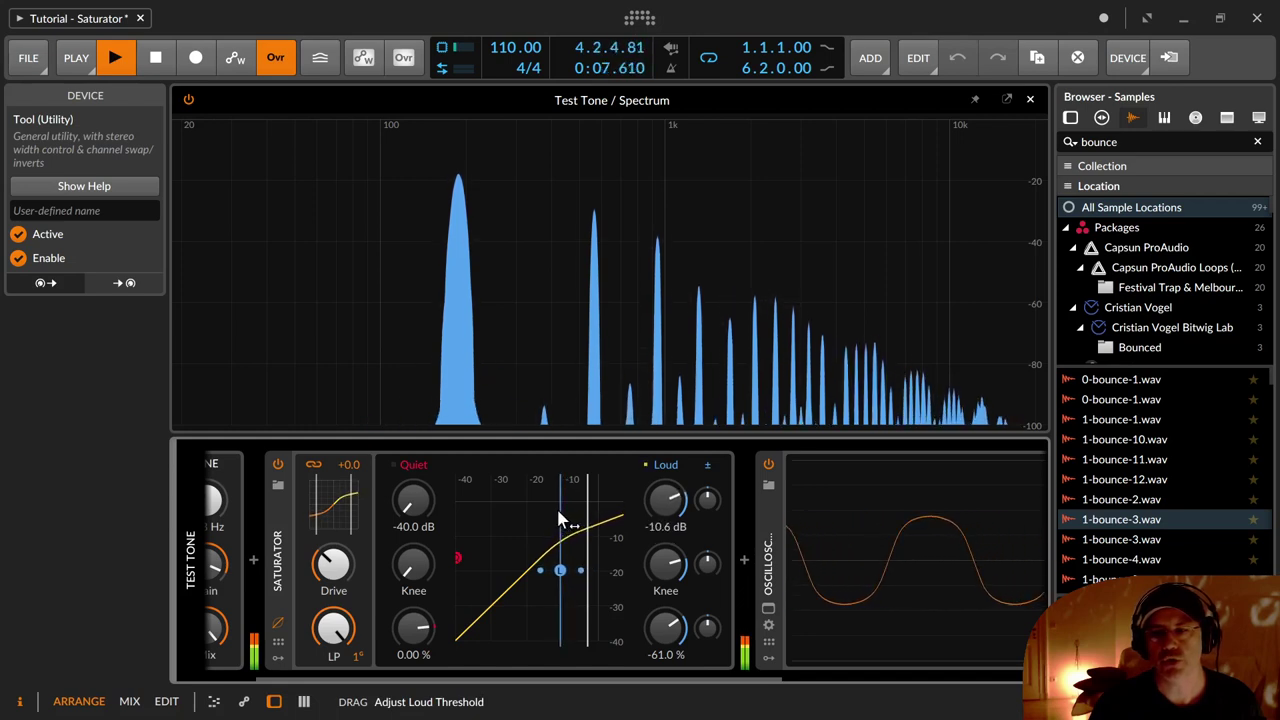
Try the Loud threshold skew at +12.0 dB and at negative values, and reset it to its default
left_click_drag(709, 503, 709, 453)
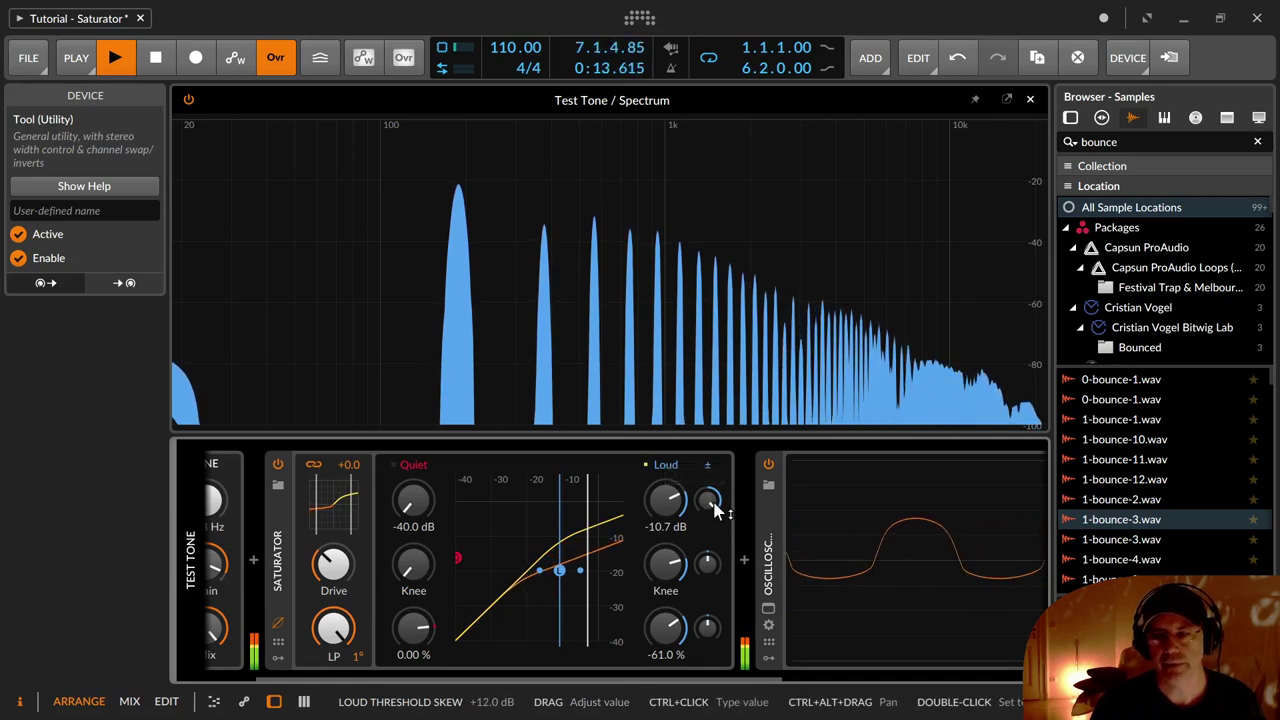
left_click_drag(713, 505, 713, 588)
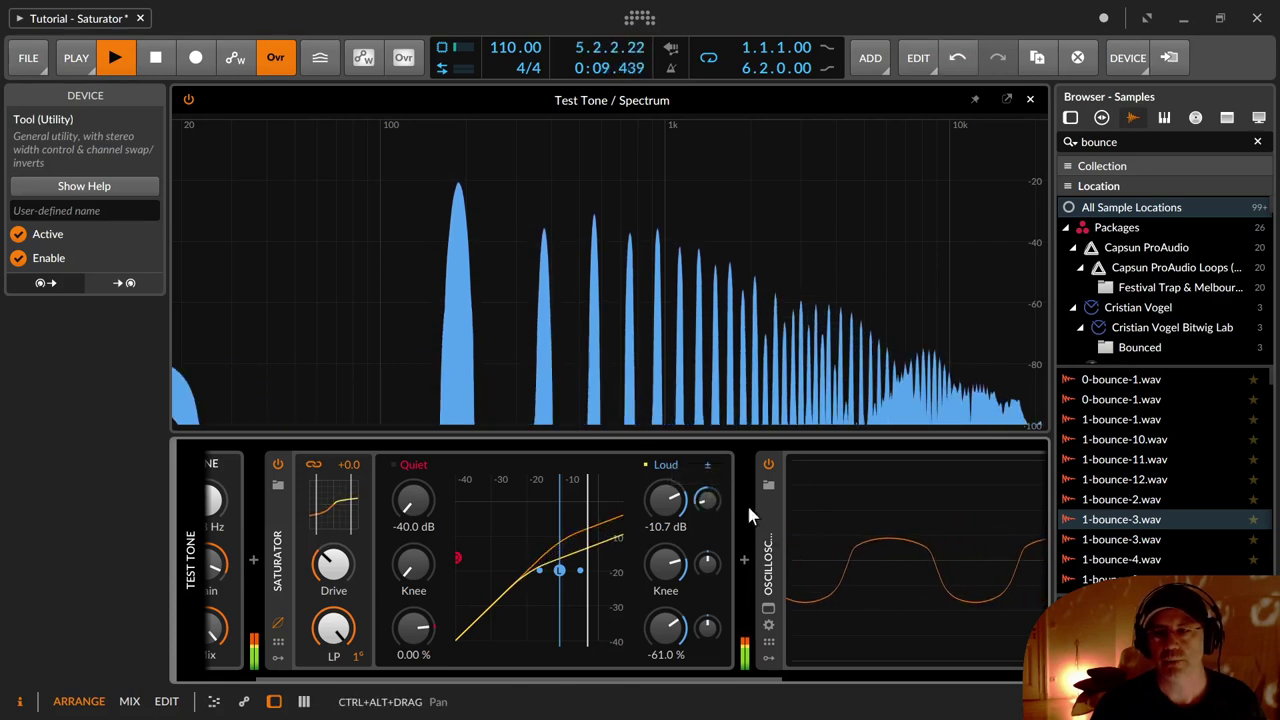
mouse_move(712, 502)
left_mouse_down()
mouse_move(712, 446)
mouse_move(707, 570)
mouse_move(707, 470)
mouse_move(707, 523)
left_mouse_up()
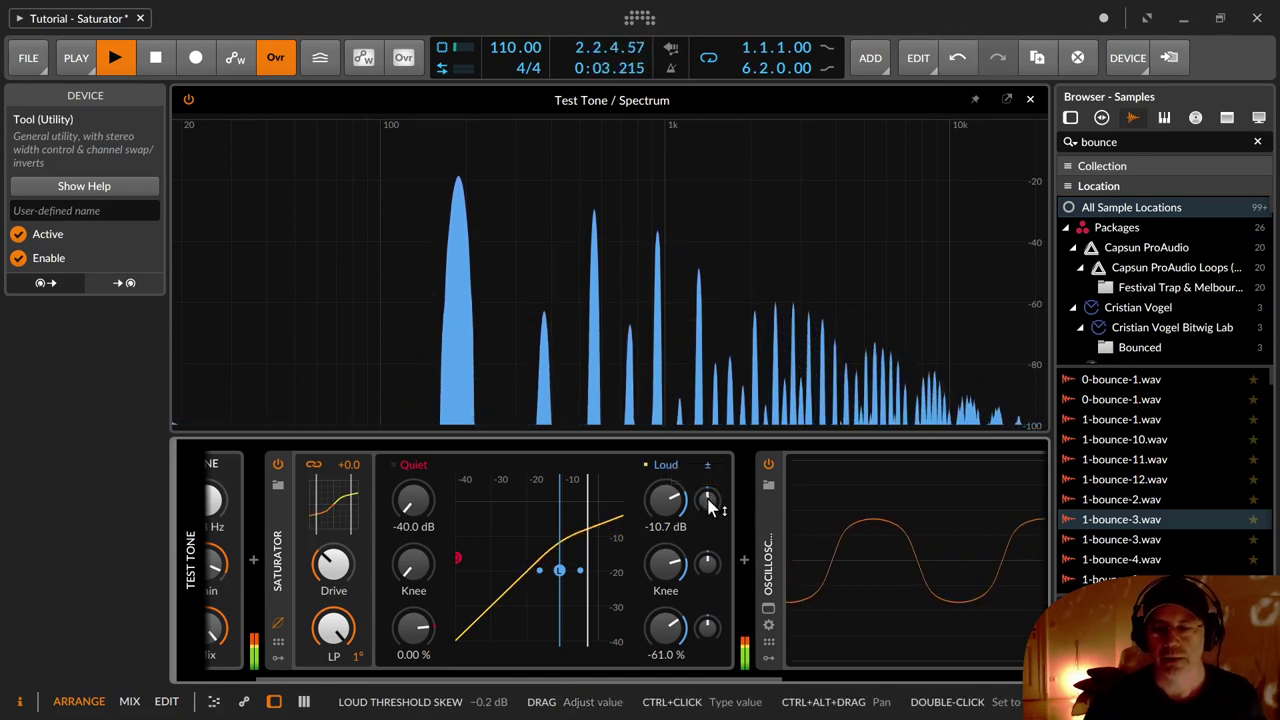
mouse_move(709, 508)
left_mouse_down()
mouse_move(709, 459)
mouse_move(709, 560)
mouse_move(709, 459)
mouse_move(709, 550)
mouse_move(709, 508)
left_mouse_up()
double_click(709, 507)
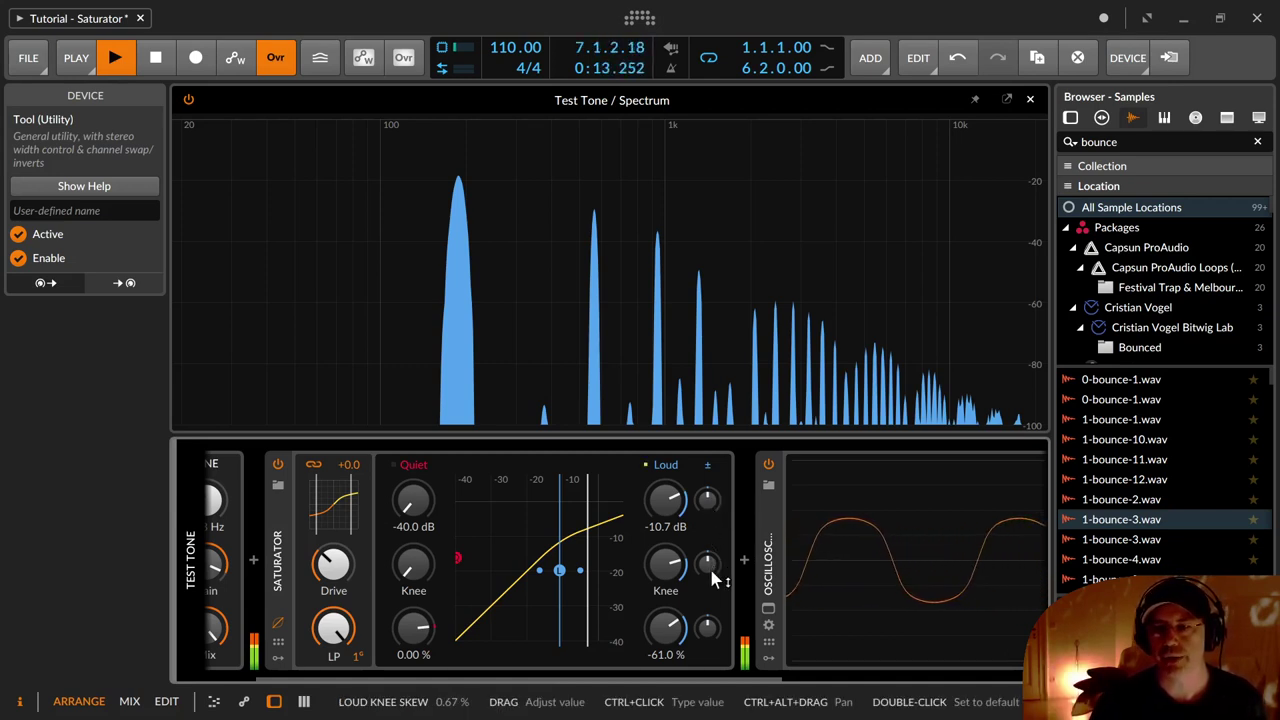
Raise the Loud knee skew to 100 %, with the Loud ratio at -132 % and a wider Loud knee
left_click_drag(710, 568, 710, 515)
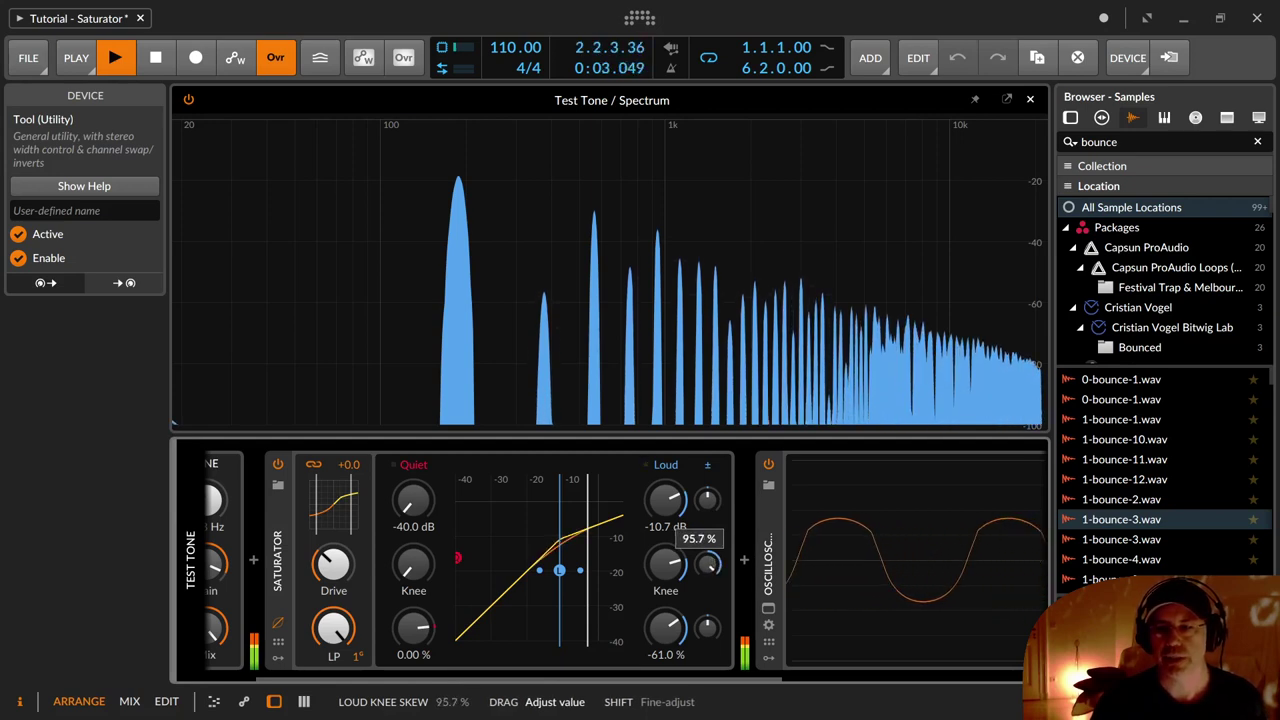
left_click_drag(710, 566, 678, 618)
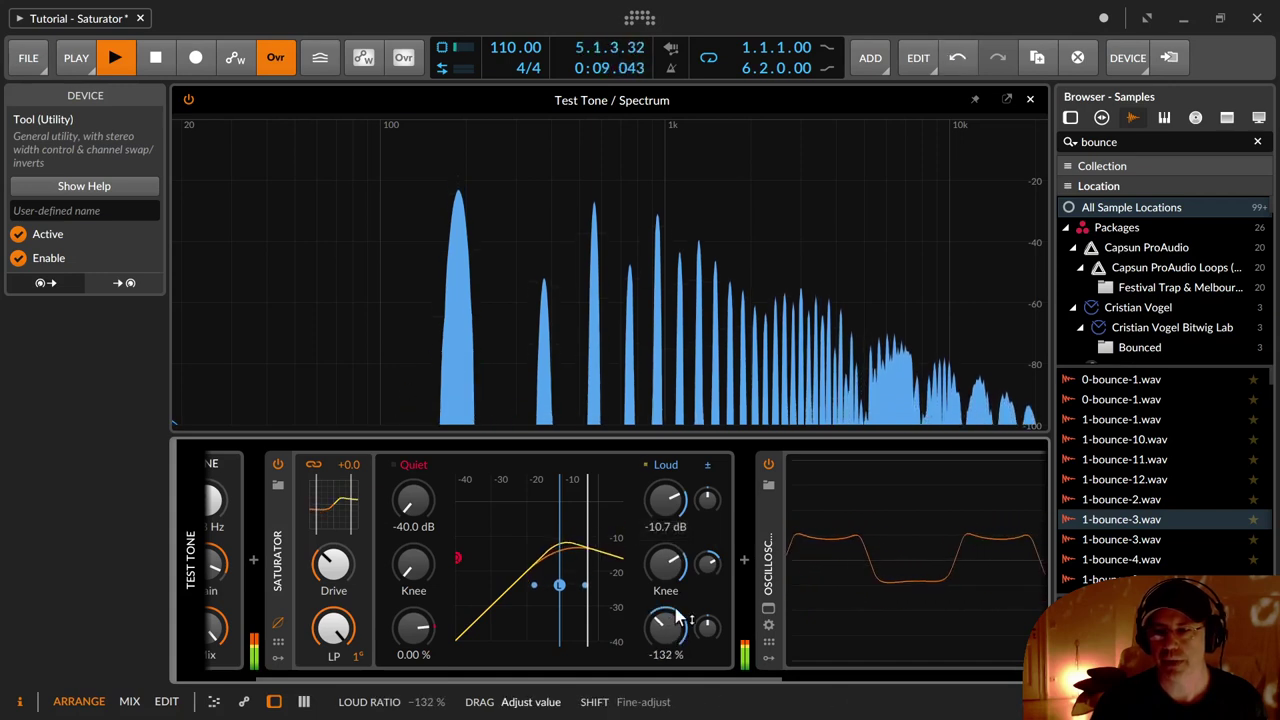
mouse_move(672, 572)
left_mouse_down()
mouse_move(673, 546)
mouse_move(667, 566)
mouse_move(707, 571)
mouse_move(707, 593)
mouse_move(707, 540)
left_mouse_up()
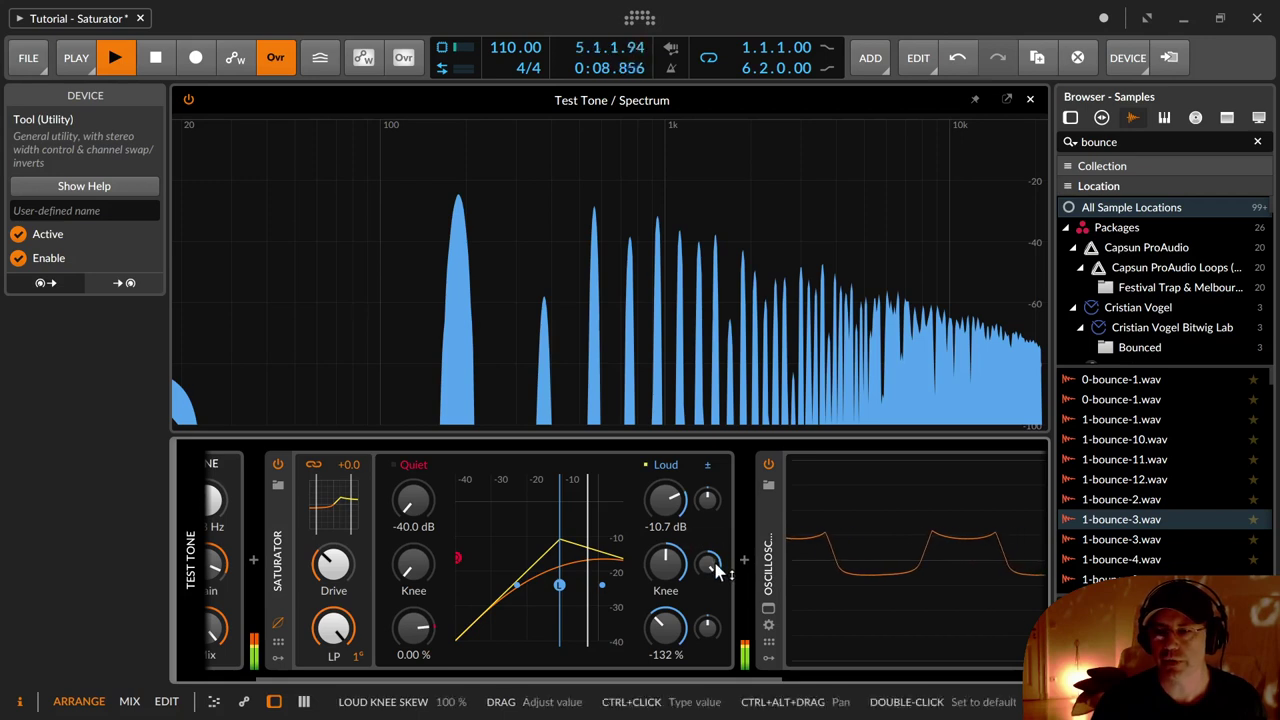
Return the Loud knee skew to its centre, set the Loud ratio to -74.3 %, and try the ratio skew
mouse_move(707, 565)
left_mouse_down()
mouse_move(707, 615)
mouse_move(707, 587)
mouse_move(670, 563)
left_mouse_up()
left_click_drag(658, 627, 668, 558)
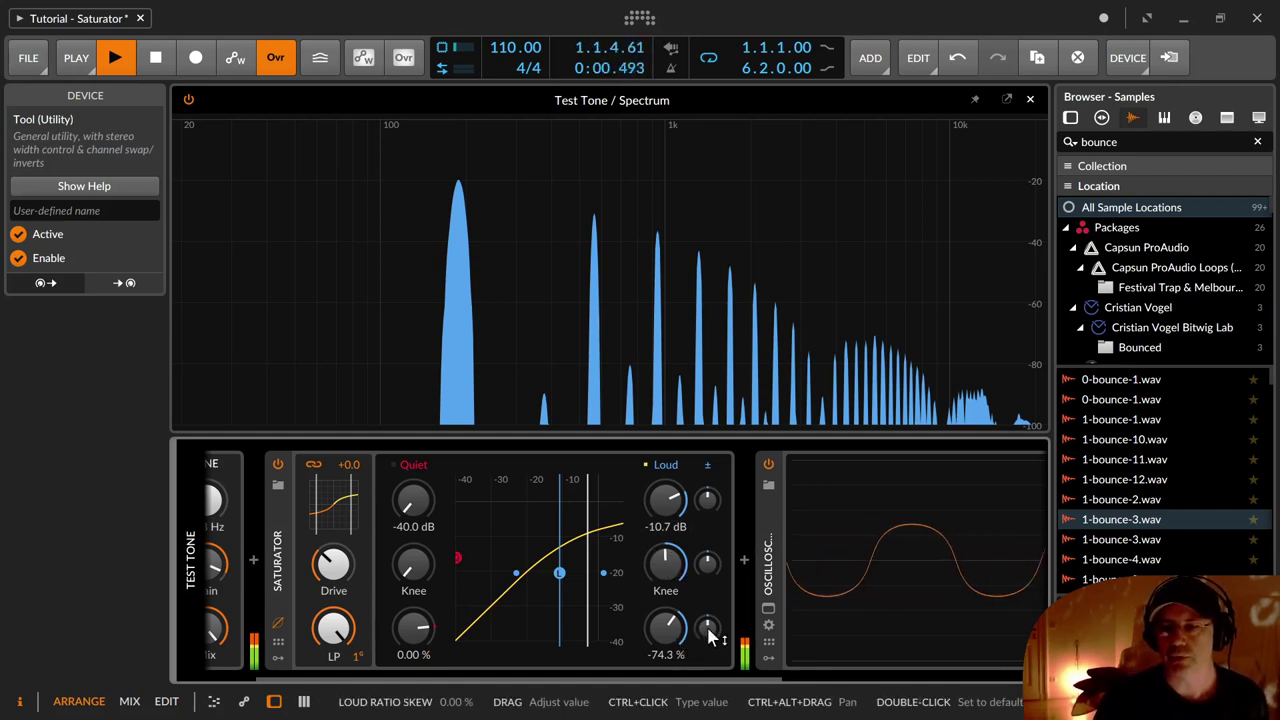
mouse_move(708, 630)
left_mouse_down()
mouse_move(708, 719)
mouse_move(708, 530)
mouse_move(710, 630)
left_mouse_up()
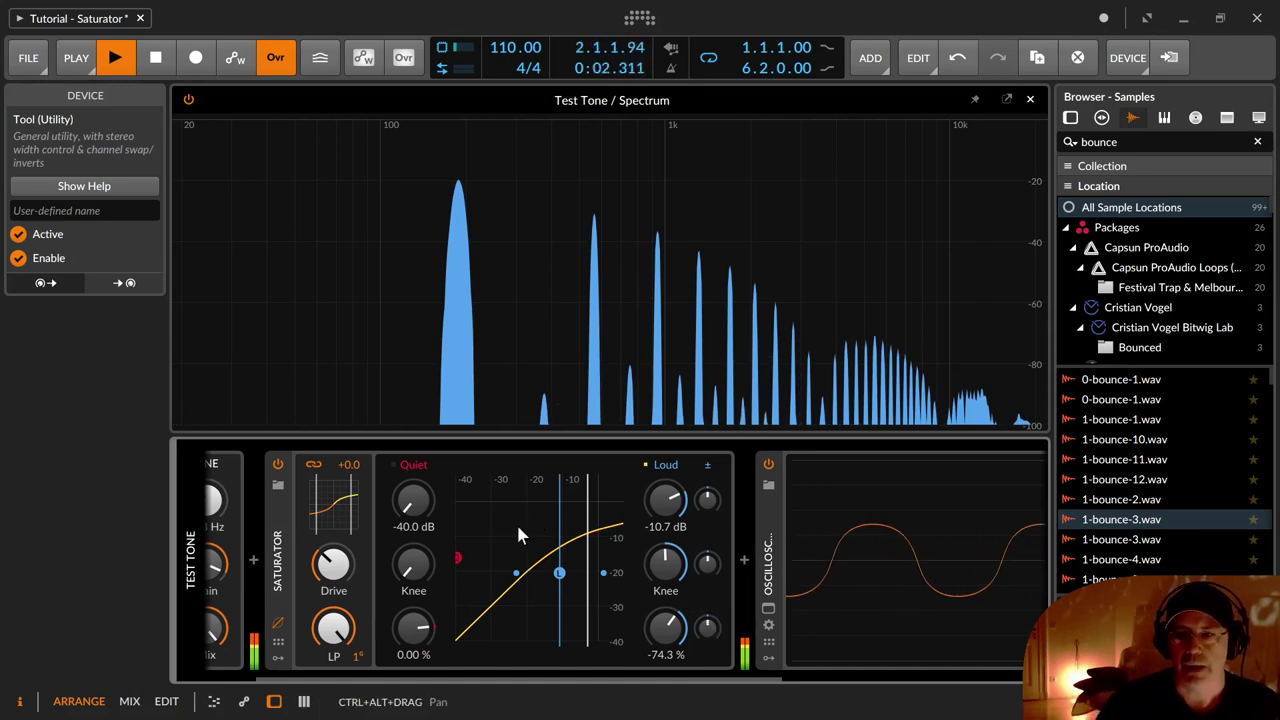
Browse the Saturator's presets through to Uridium and close the list without loading one
left_click(279, 484)
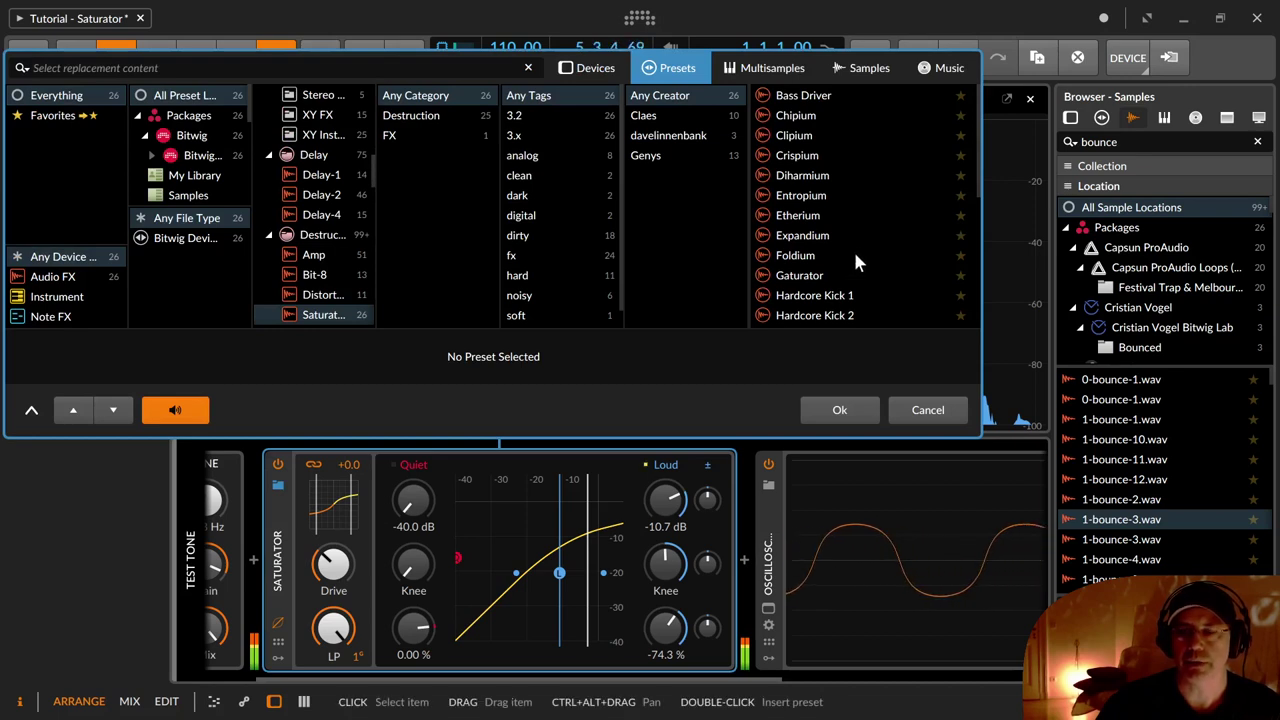
scroll(857, 248, "down", 3)
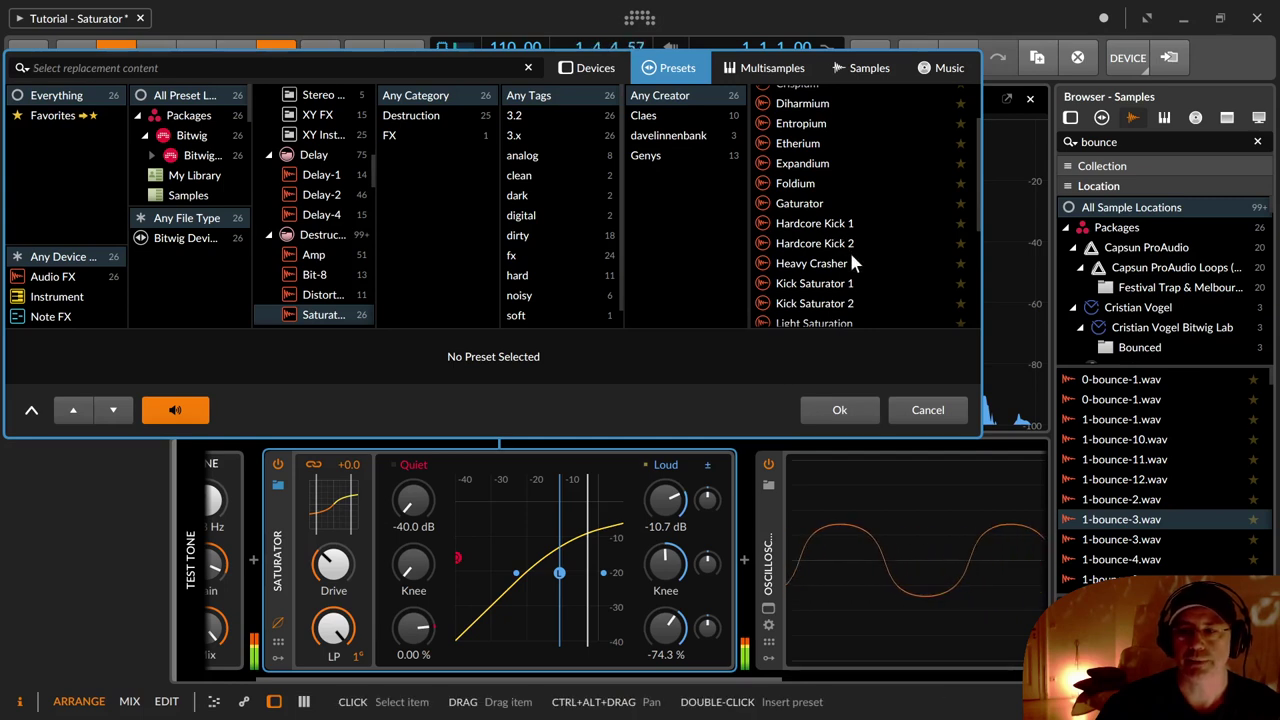
scroll(853, 261, "down", 4)
scroll(853, 261, "down", 2)
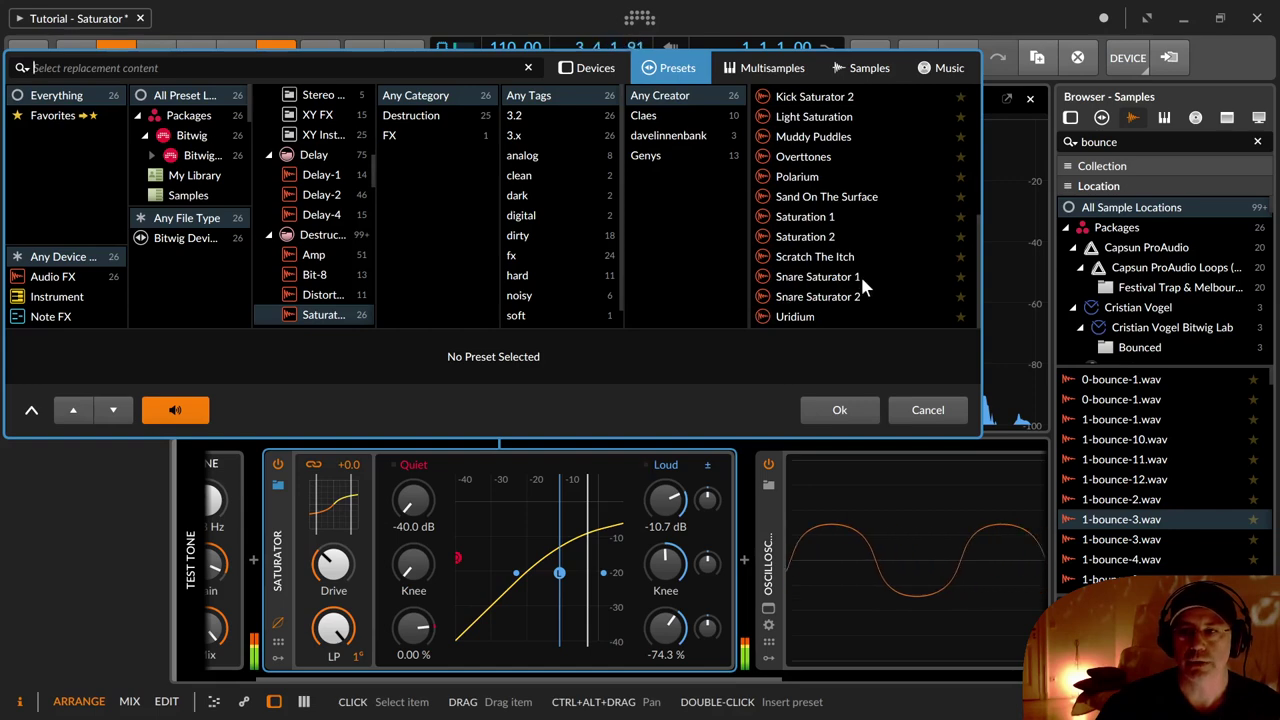
left_click(930, 416)
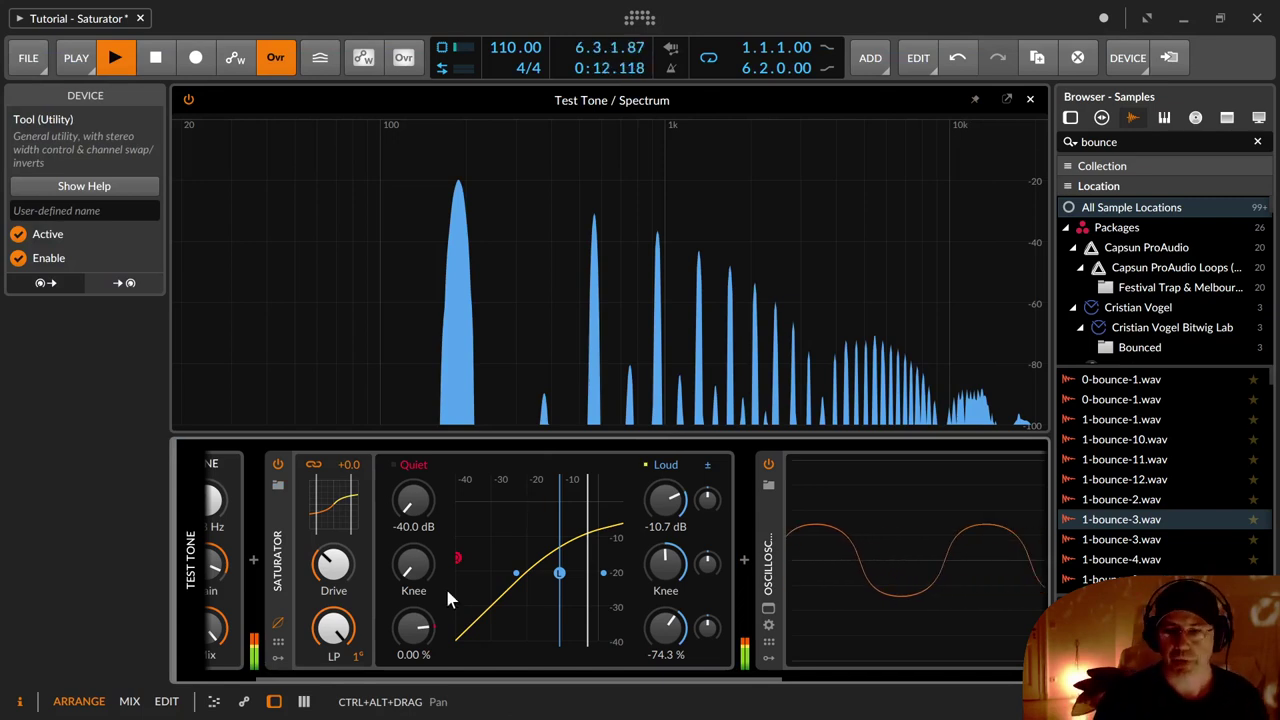
Switch off the Test Tone device, close the expanded Spectrum view, and stop playback
scroll(248, 505, "left", 2)
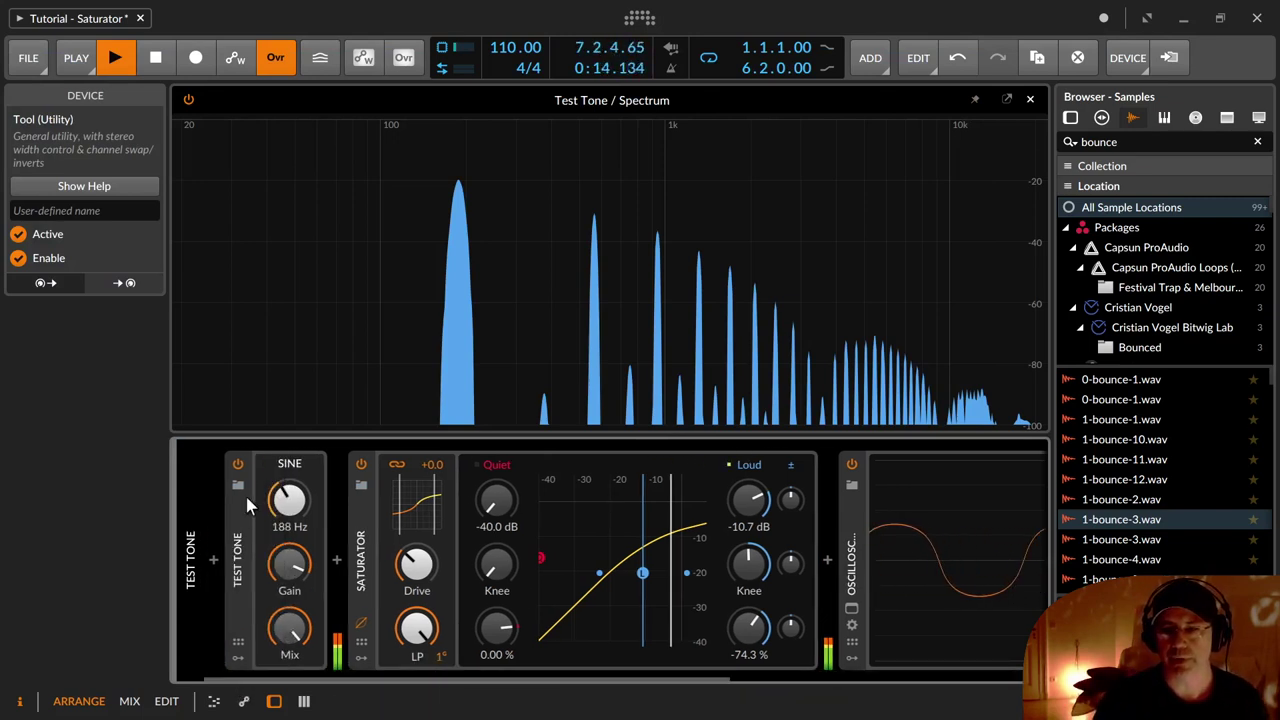
left_click(237, 464)
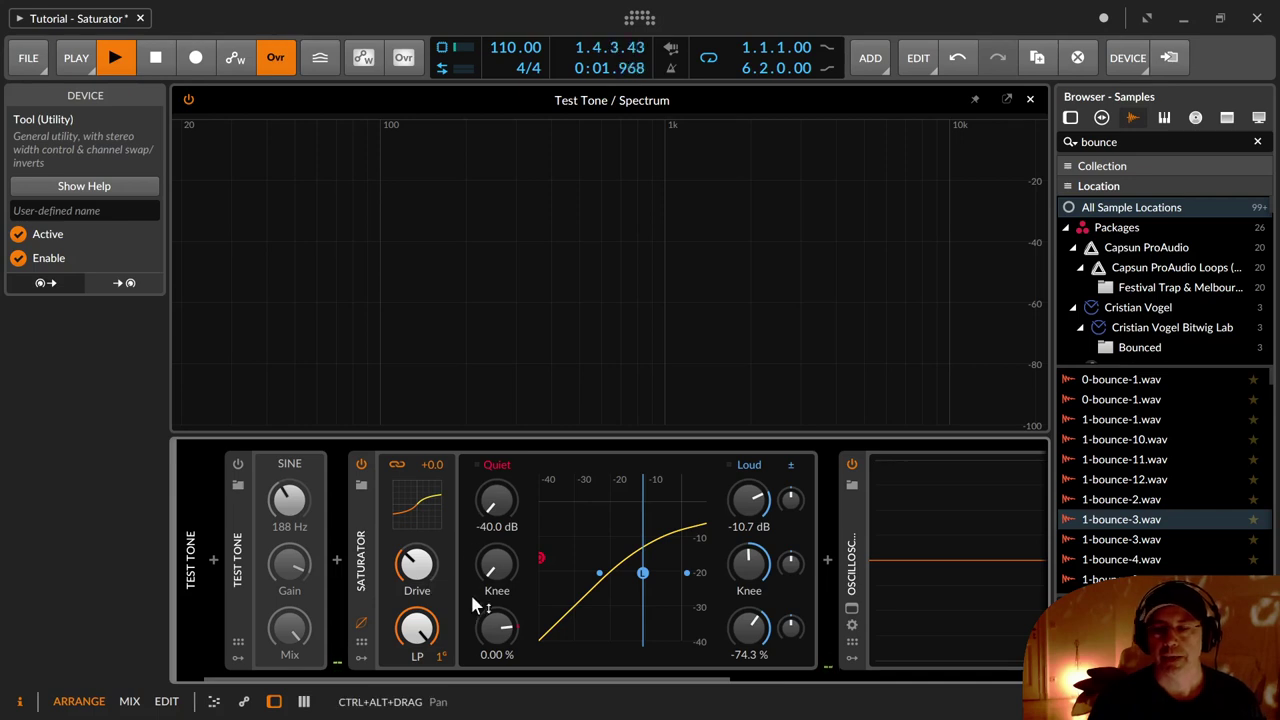
left_click_drag(465, 677, 505, 690)
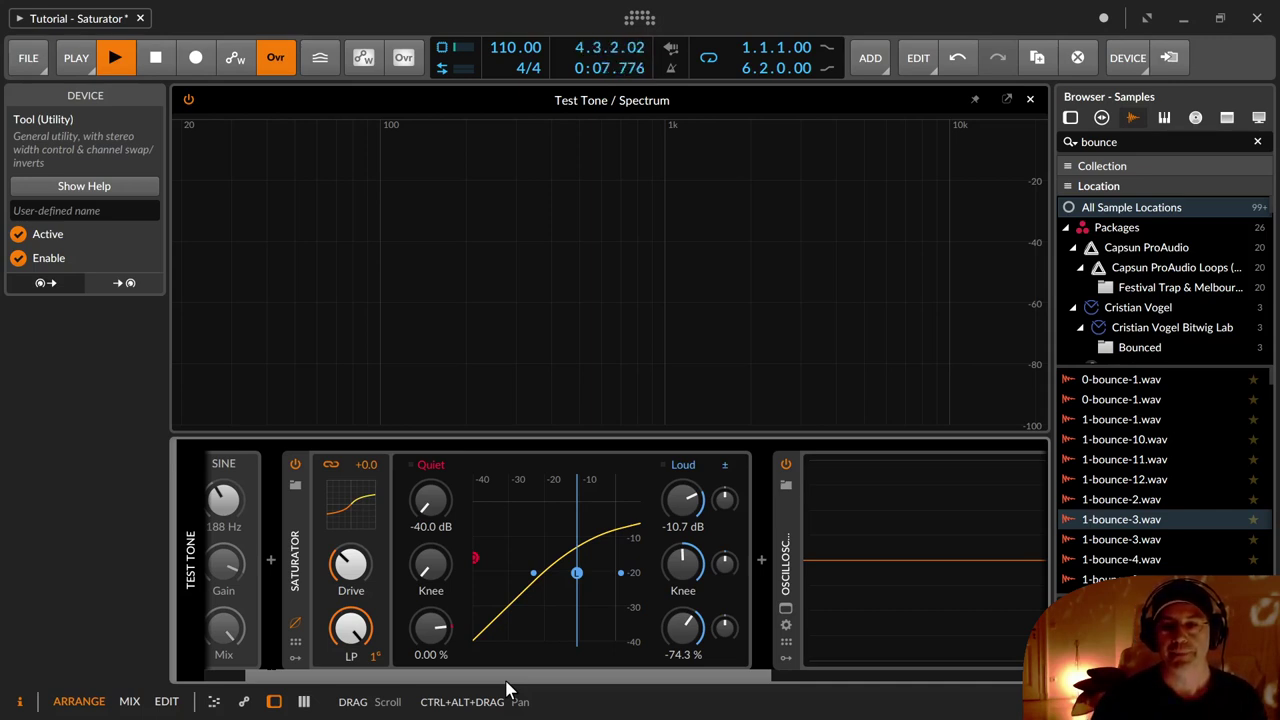
left_click(1031, 99)
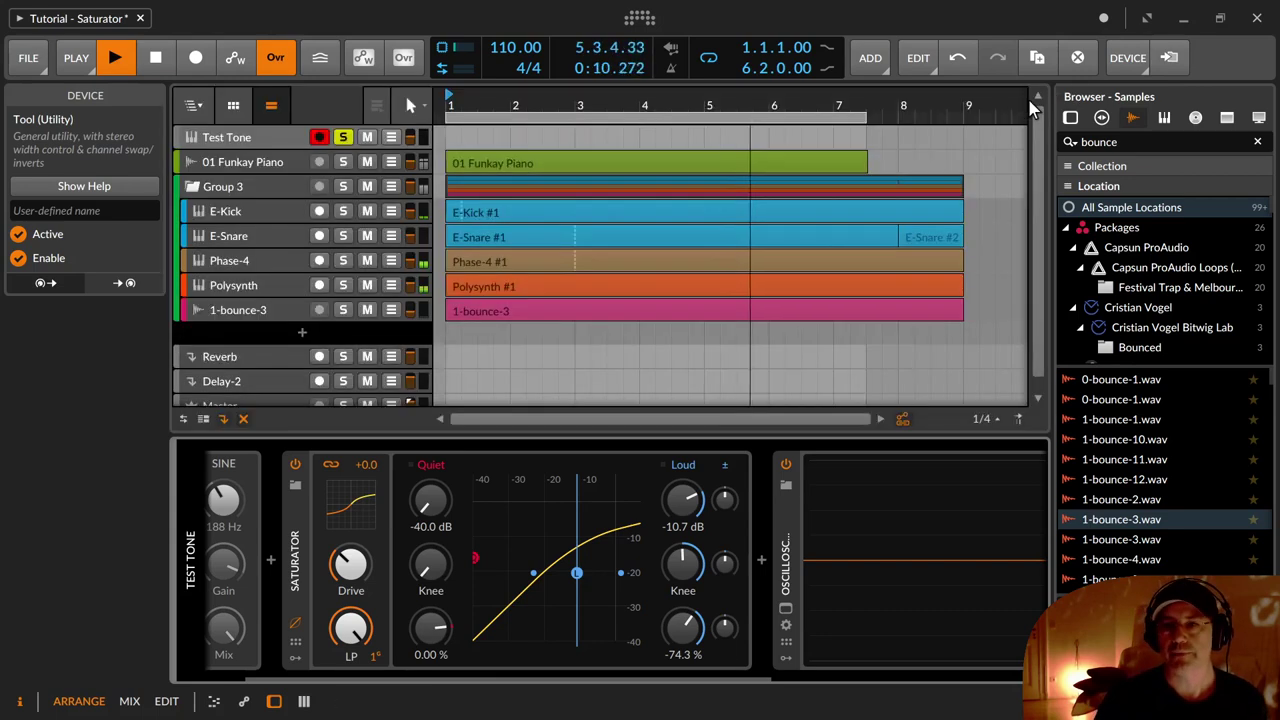
left_click(156, 61)
Select the 01 Funkay Piano track, bypass its Saturator, and play the track soloed
left_click(737, 160)
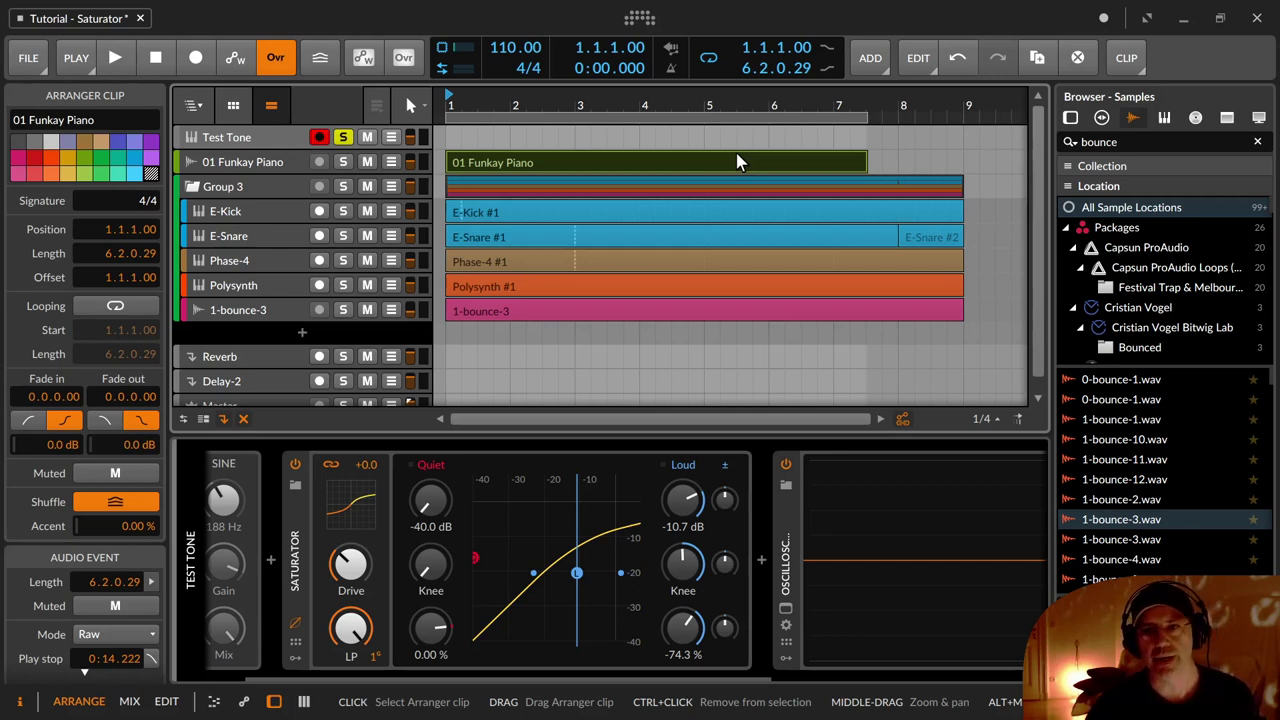
left_click(270, 167)
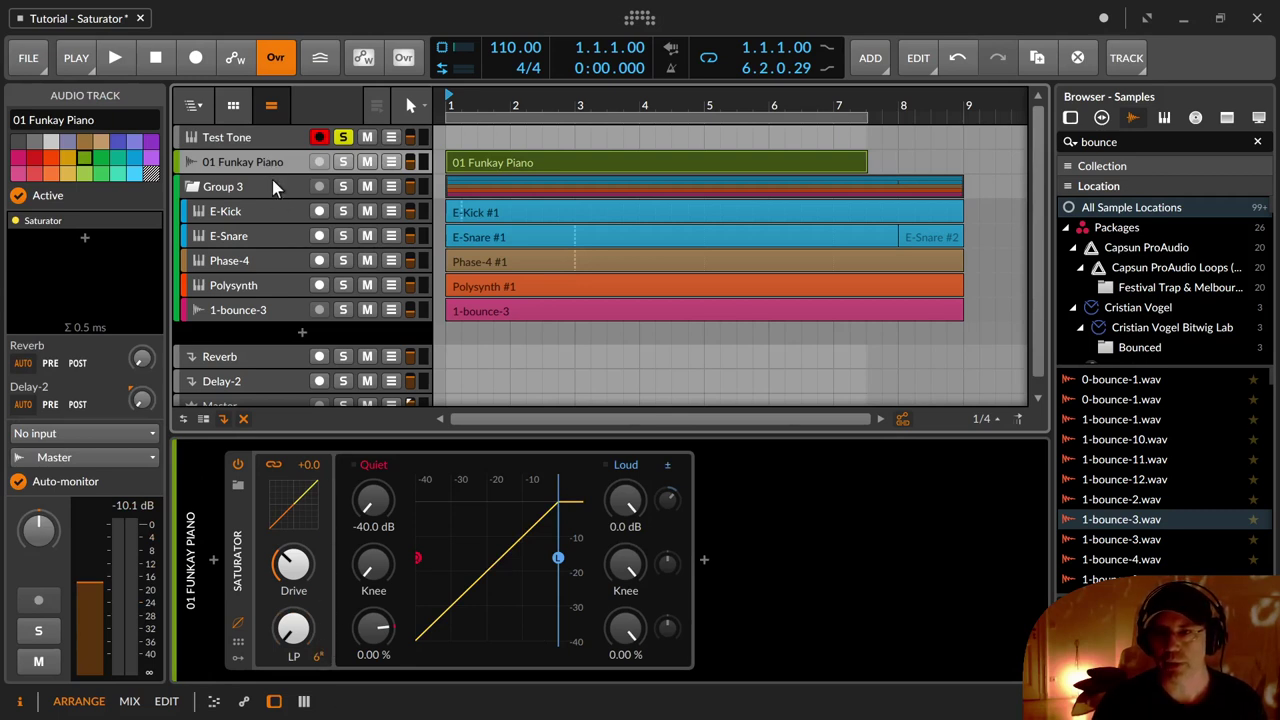
left_click(238, 464)
key("space")
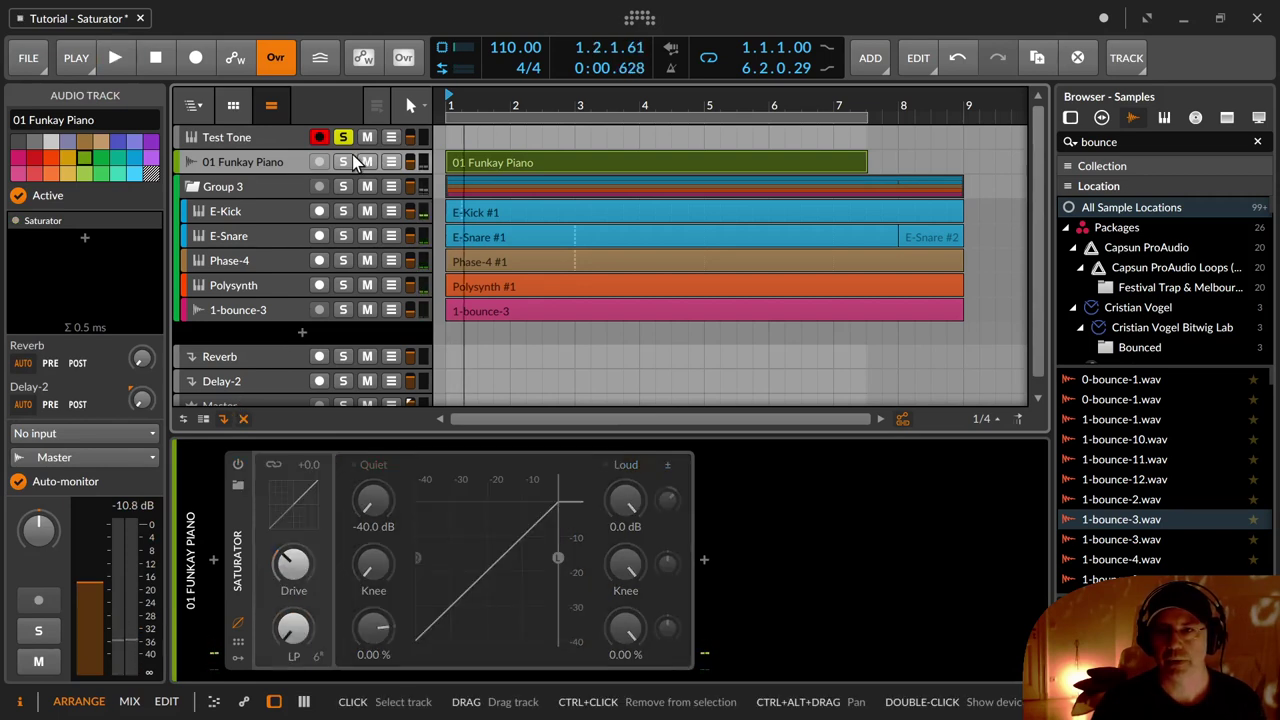
left_click(343, 162)
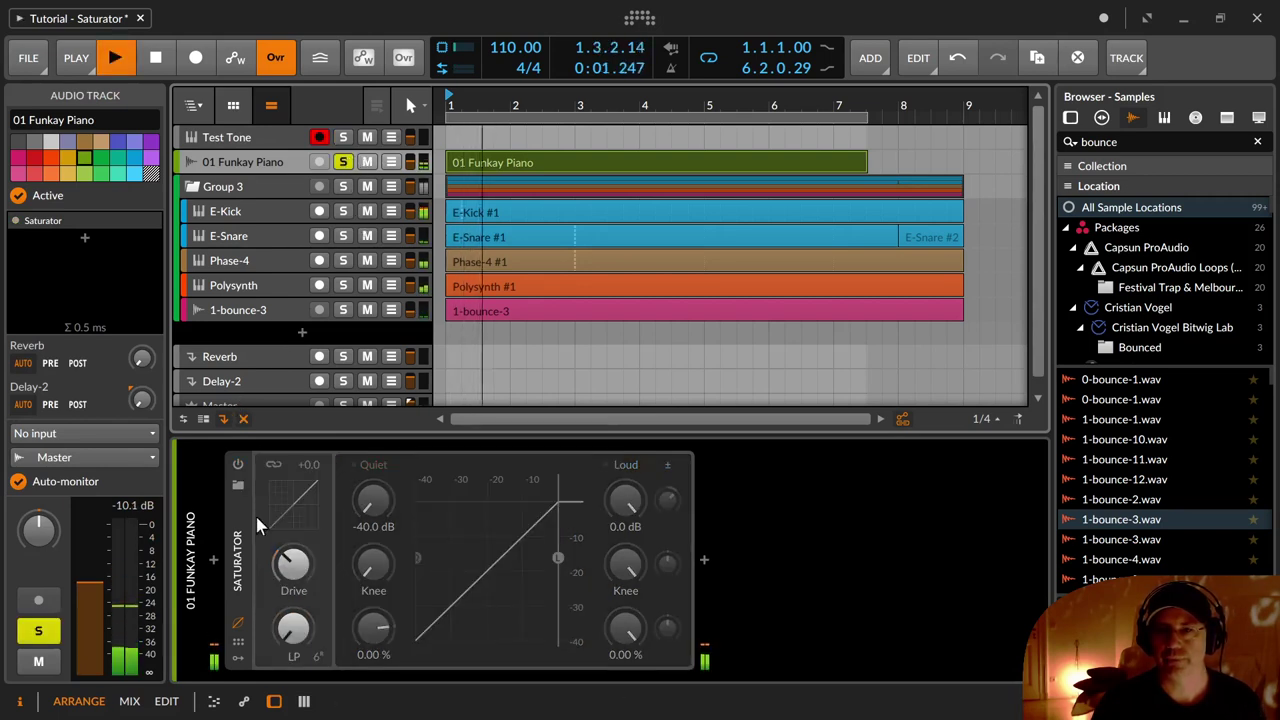
Compare the piano with its Saturator enabled and bypassed, stop playback, and leave the Saturator enabled
left_click(237, 466)
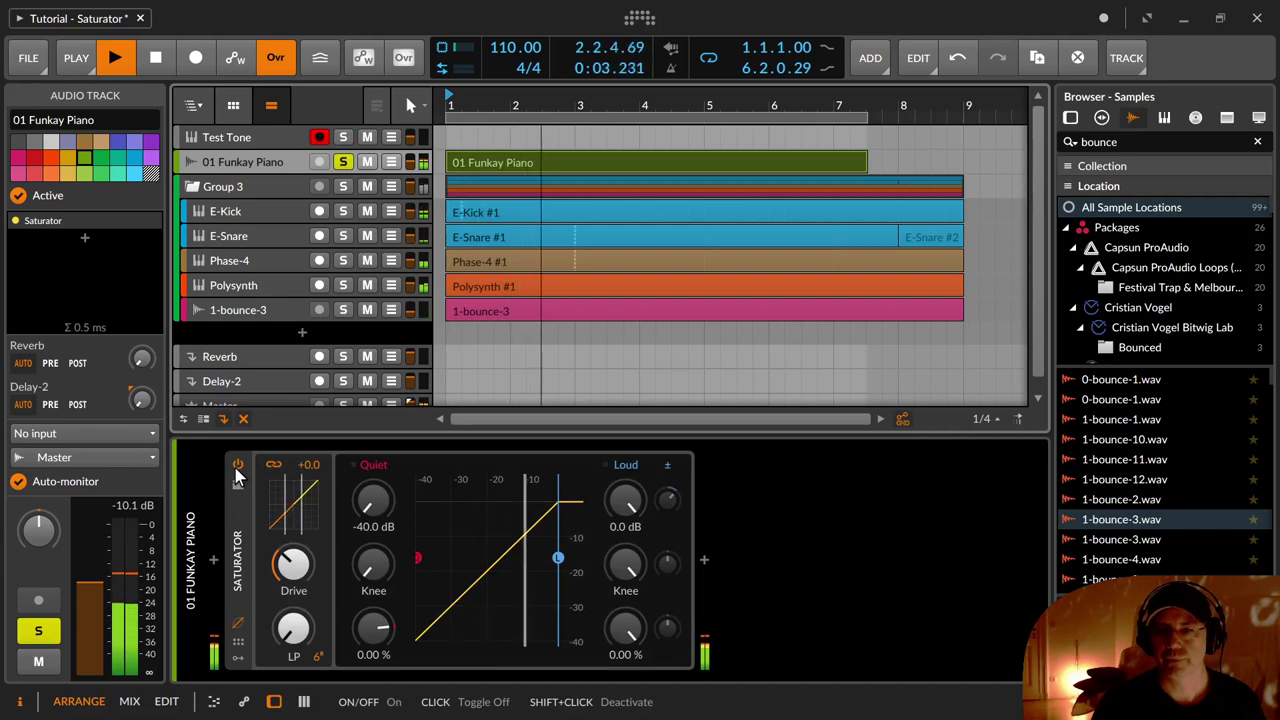
left_click(237, 466)
left_click(237, 466)
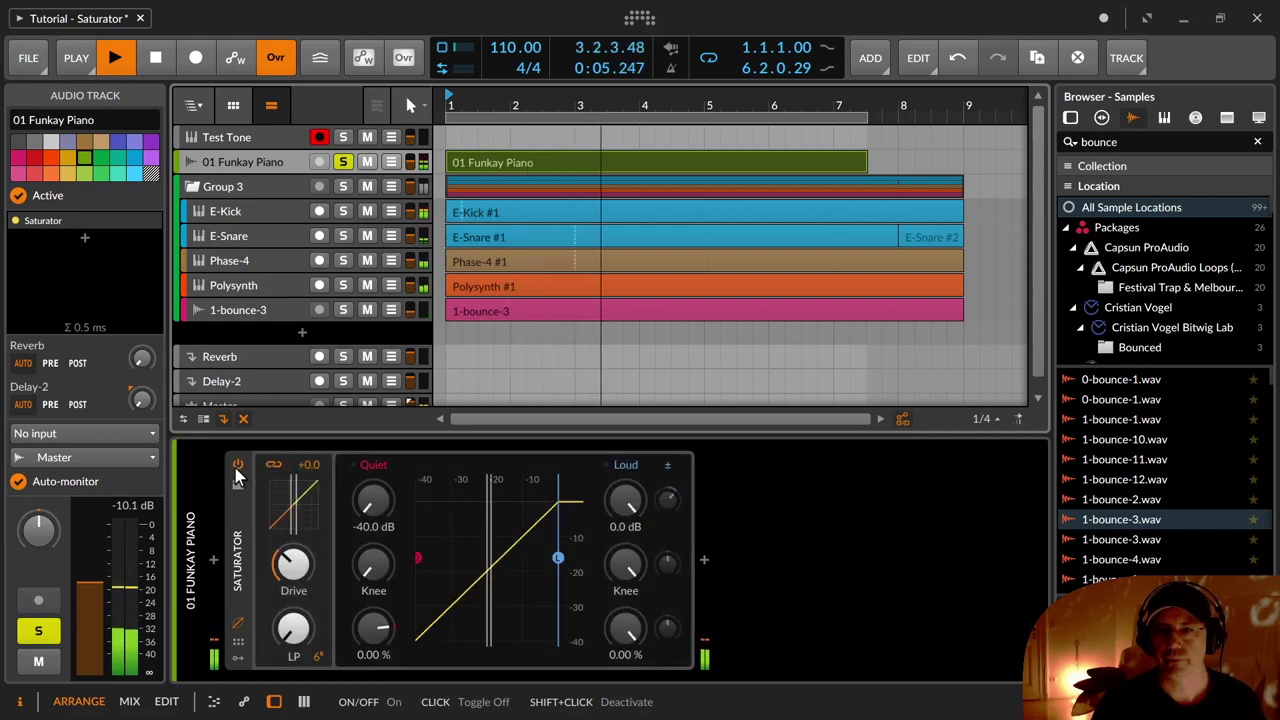
left_click(237, 466)
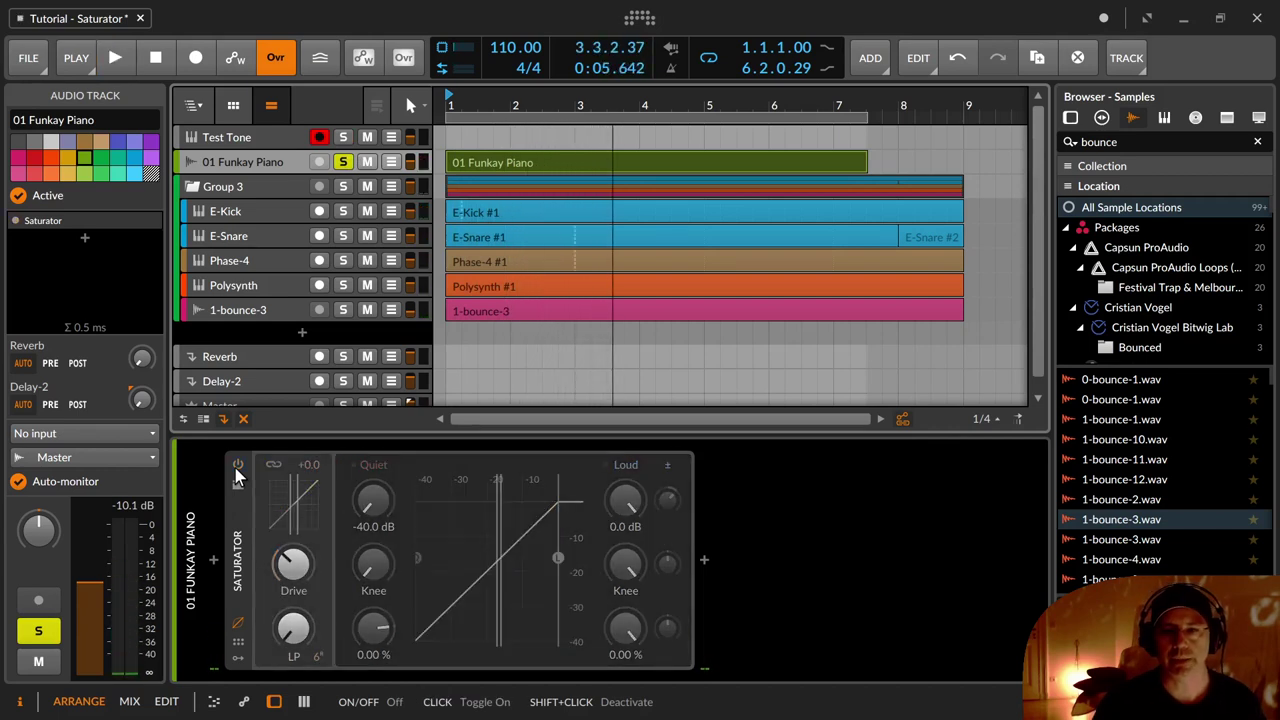
left_click(237, 466)
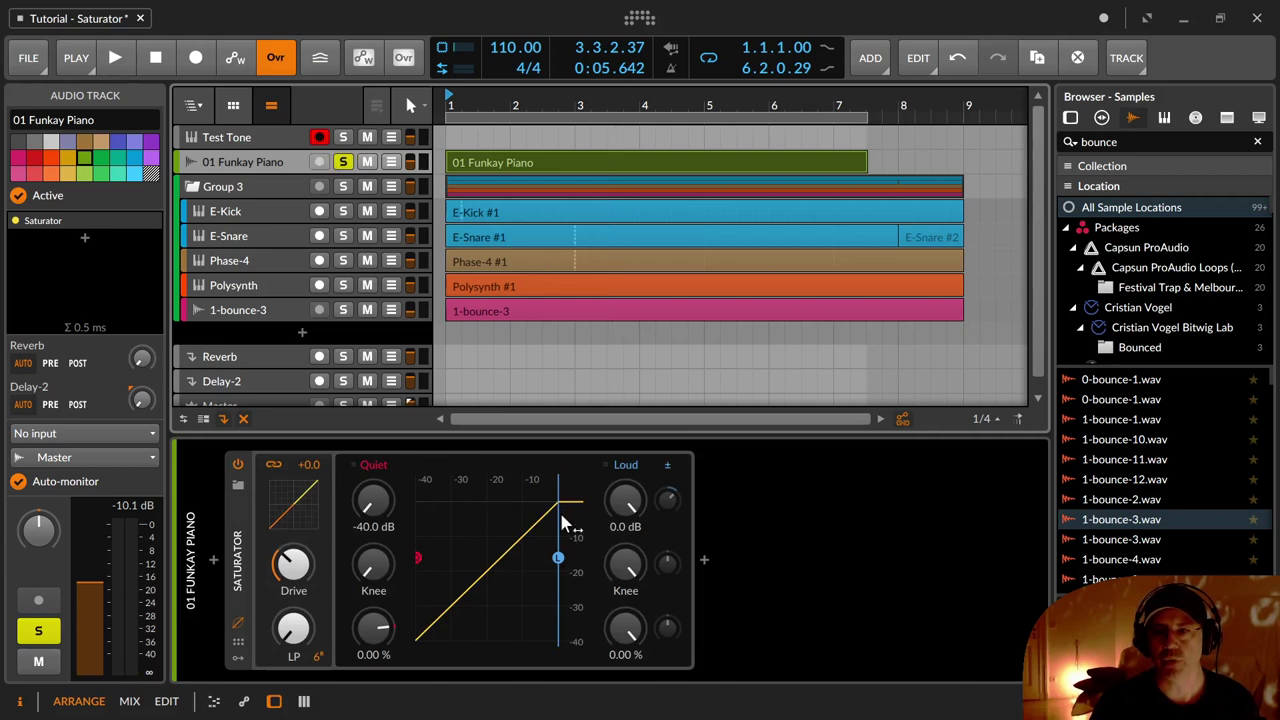
Audition the piano track and raise its Saturator's Drive until the gain compensation is -3.5
key("space")
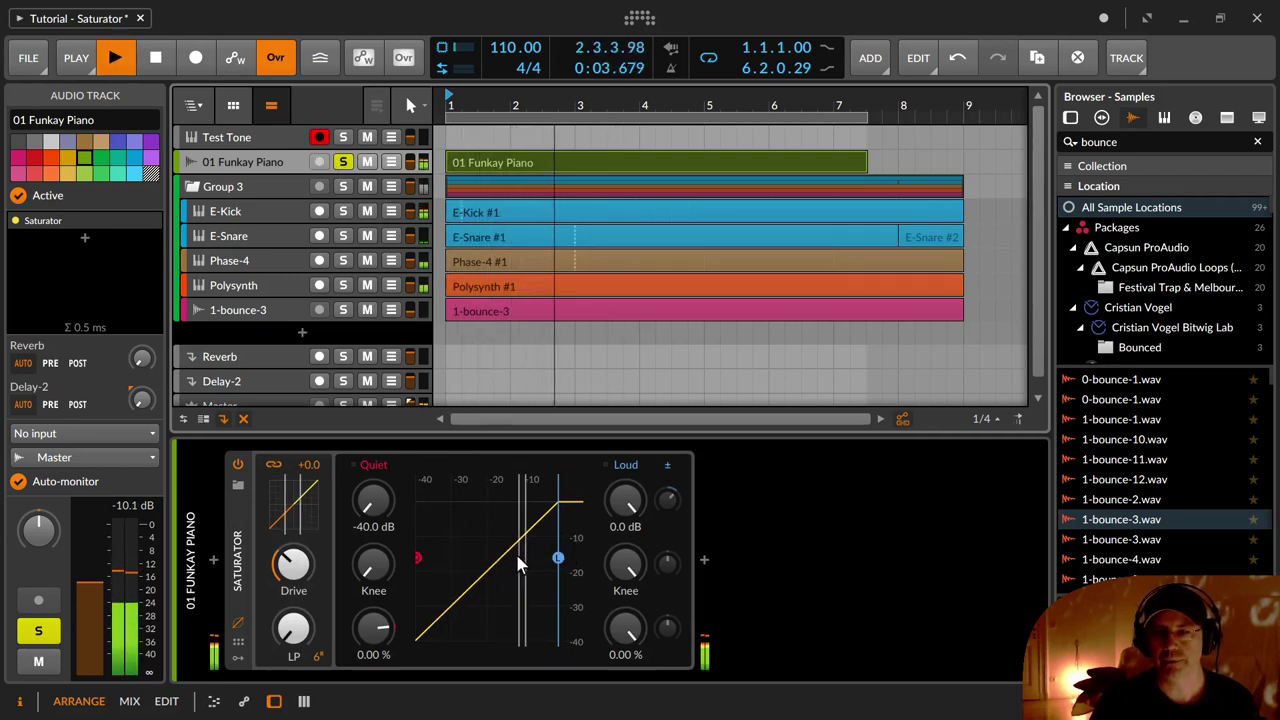
key("space")
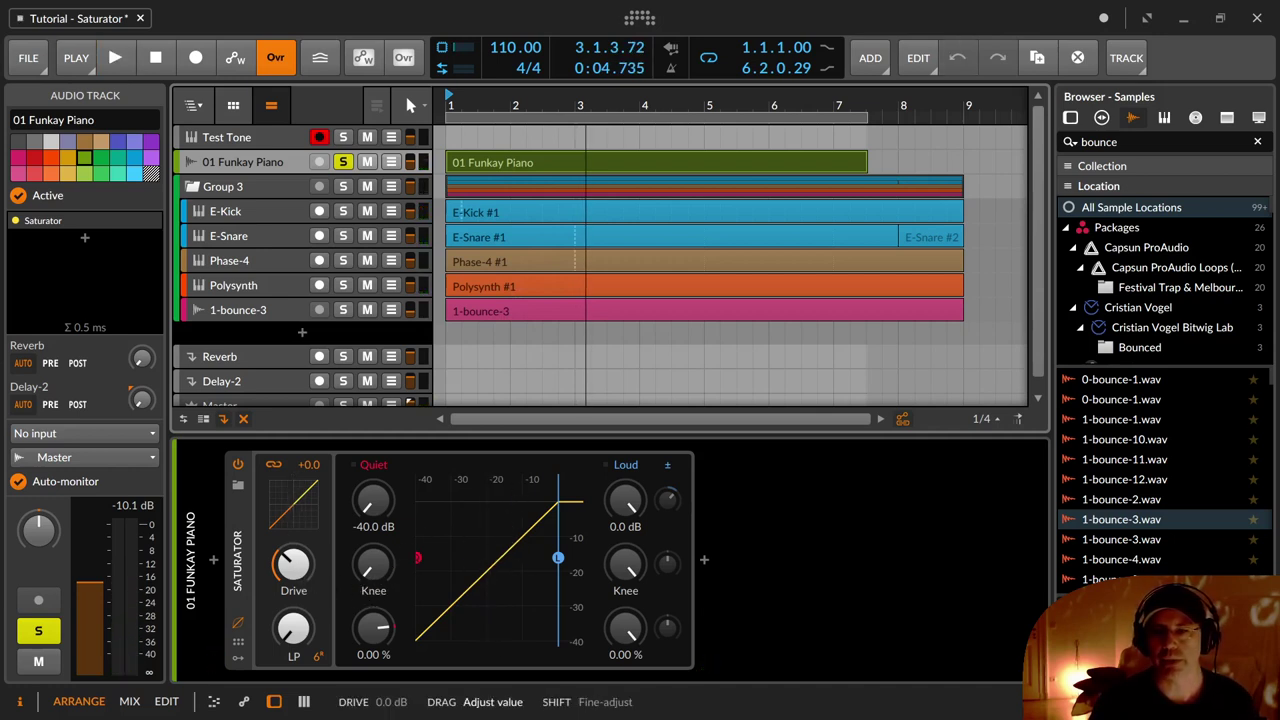
key("space")
left_click_drag(300, 571, 300, 538)
key("space")
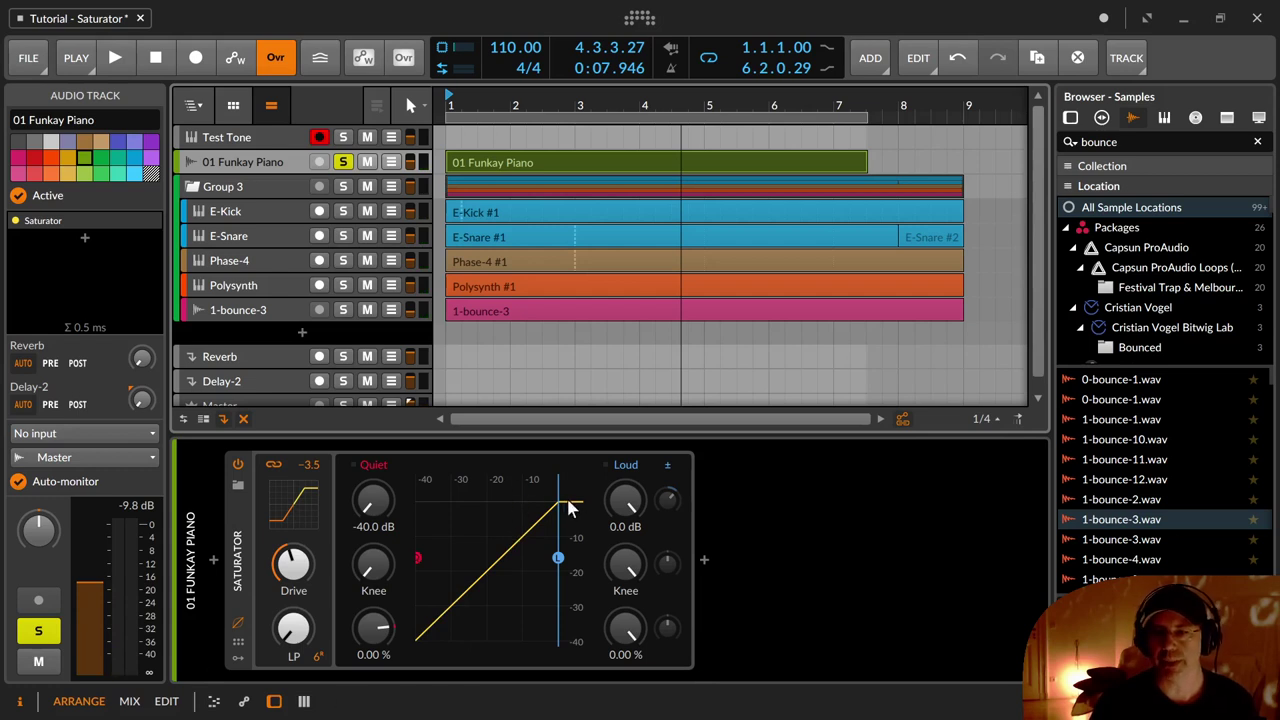
Lower the piano Saturator's Loud threshold to -12.6 dB and play the track to compare it with the signal level
left_click_drag(627, 498, 627, 554)
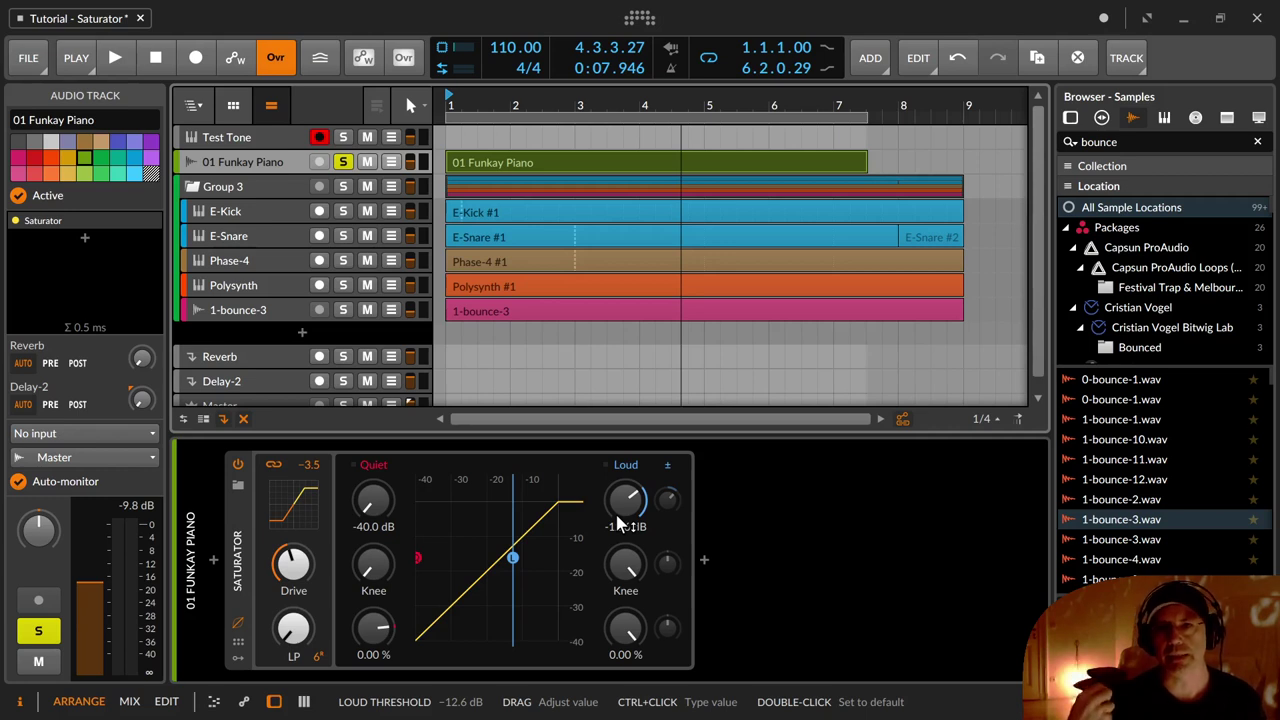
key("space")
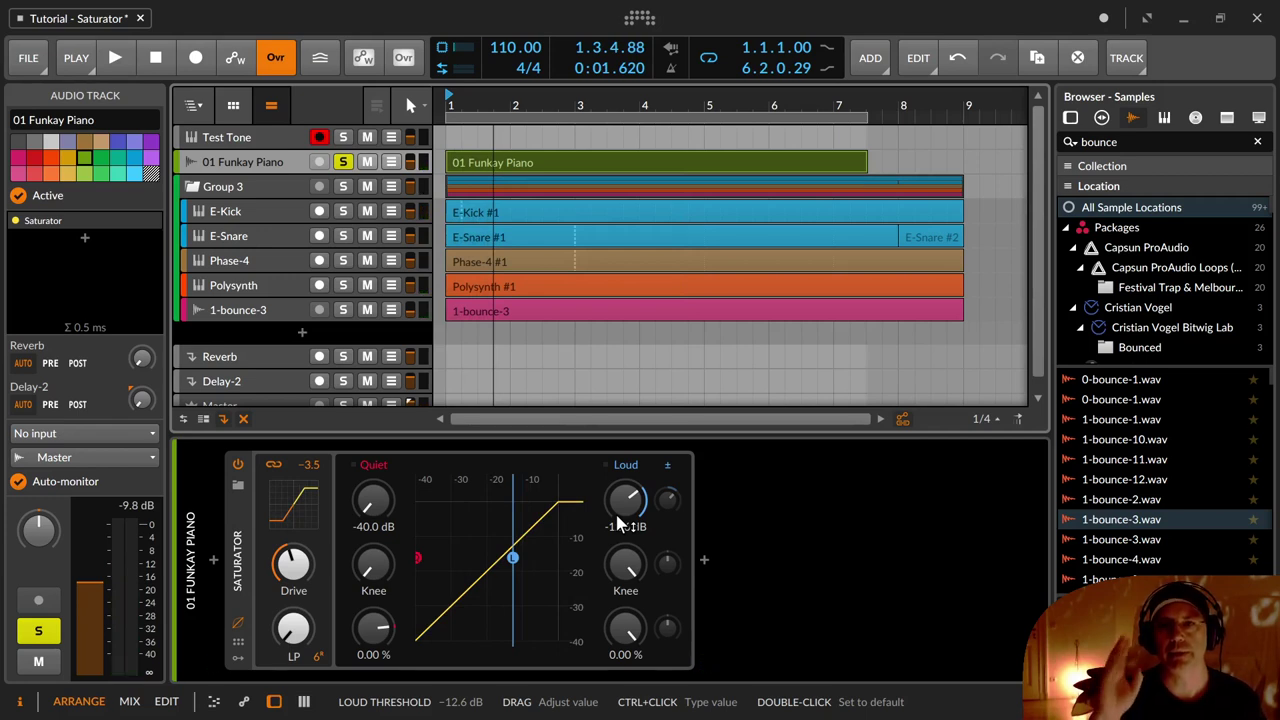
key("space")
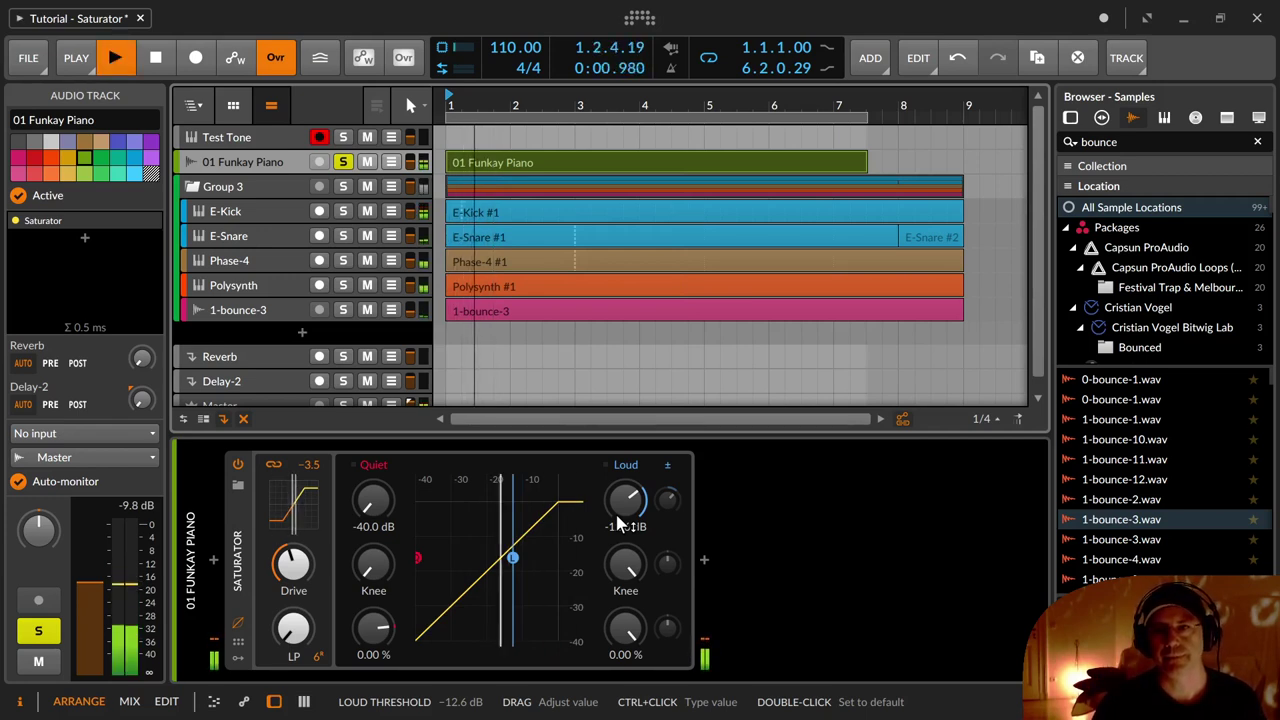
Replay the piano through its Saturator and set the Loud threshold to -12.7 dB
key("space")
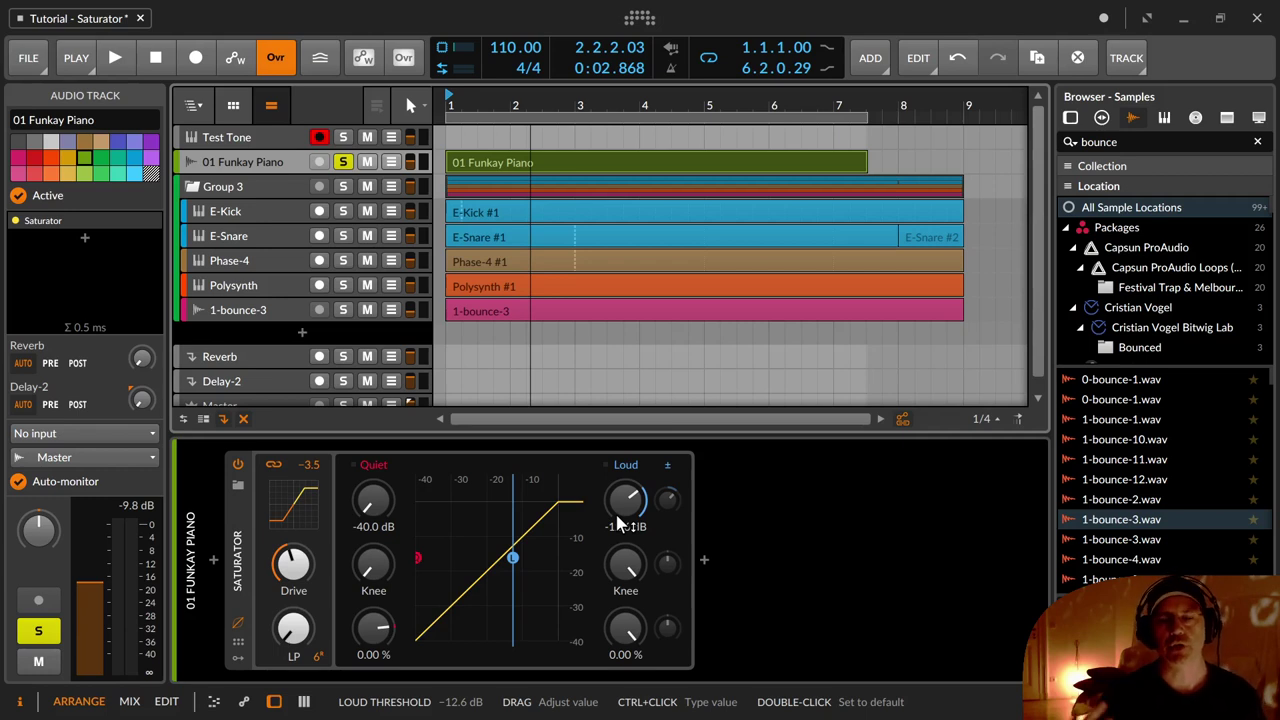
key("space")
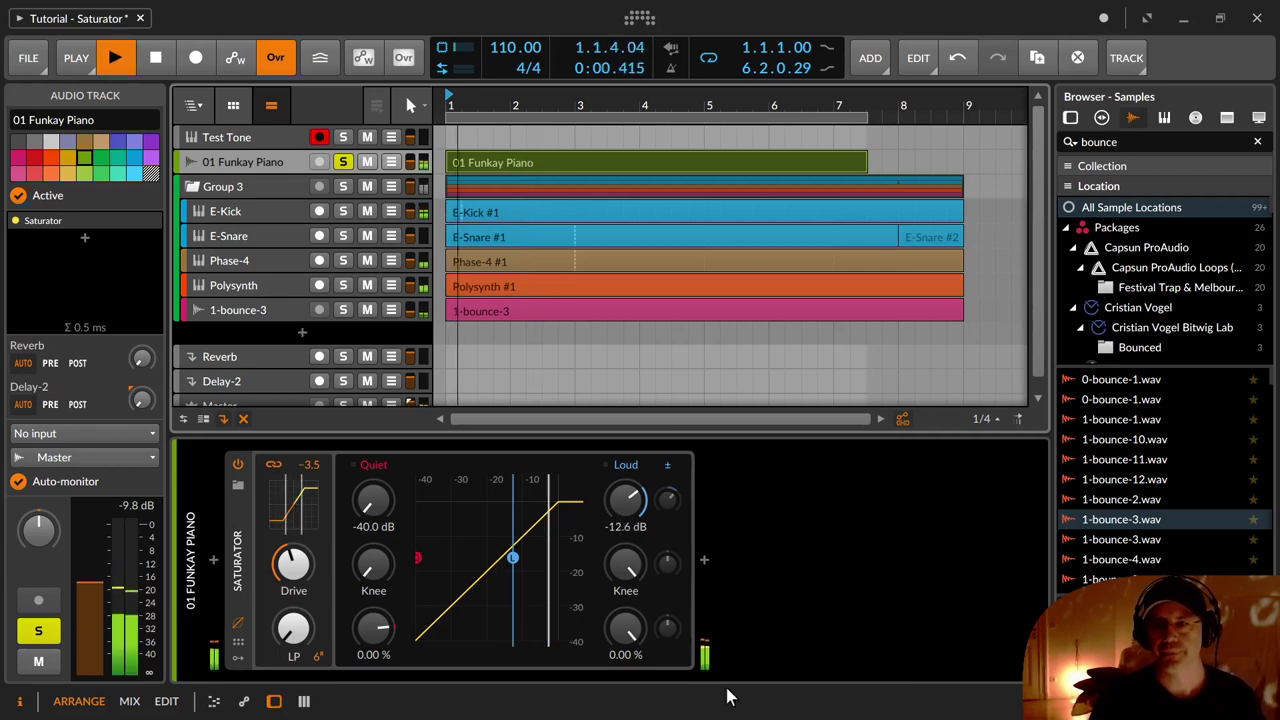
left_click_drag(622, 508, 622, 510)
Turn the piano Saturator's LP filter up fully with its slope value at 1, and reset the Loud ratio to 0.00 %
left_click_drag(626, 627, 626, 675)
key("space")
left_click_drag(293, 628, 293, 500)
left_click_drag(318, 657, 318, 654)
double_click(628, 632)
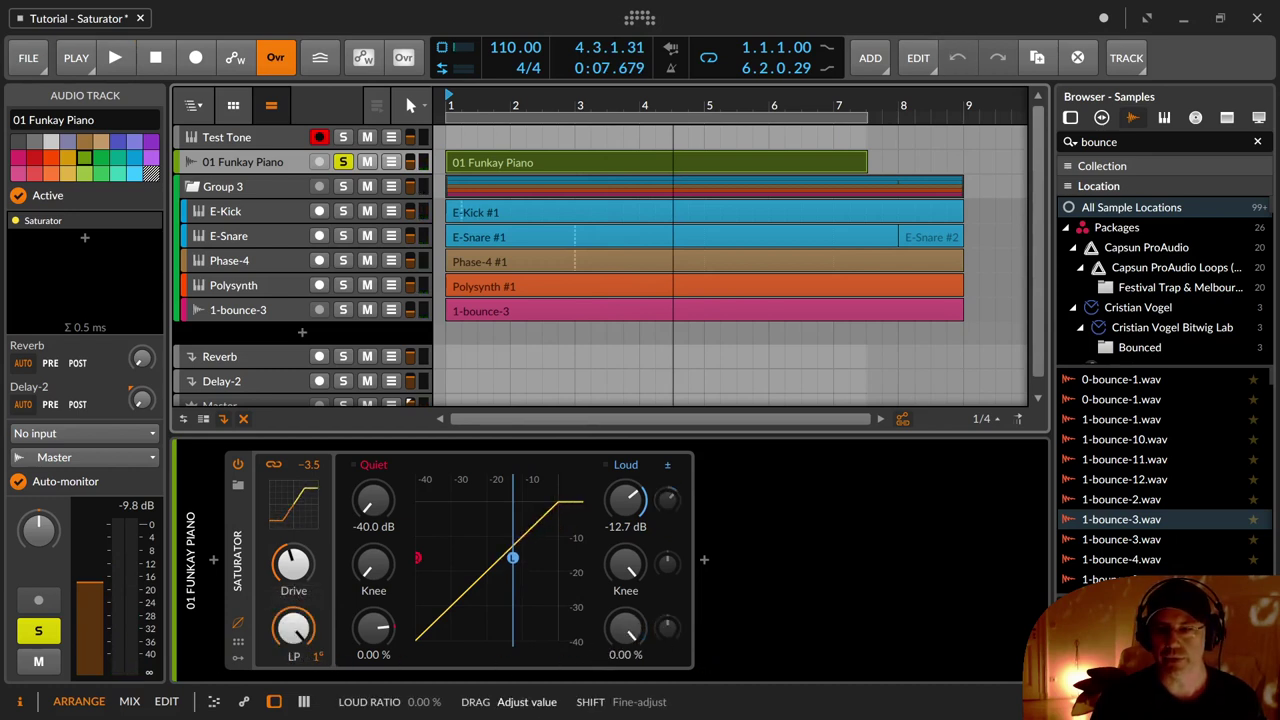
While the piano plays, shape the Saturator's Loud curve with a -51.7 % ratio, a wider knee and a -5.1 dB threshold
key("space")
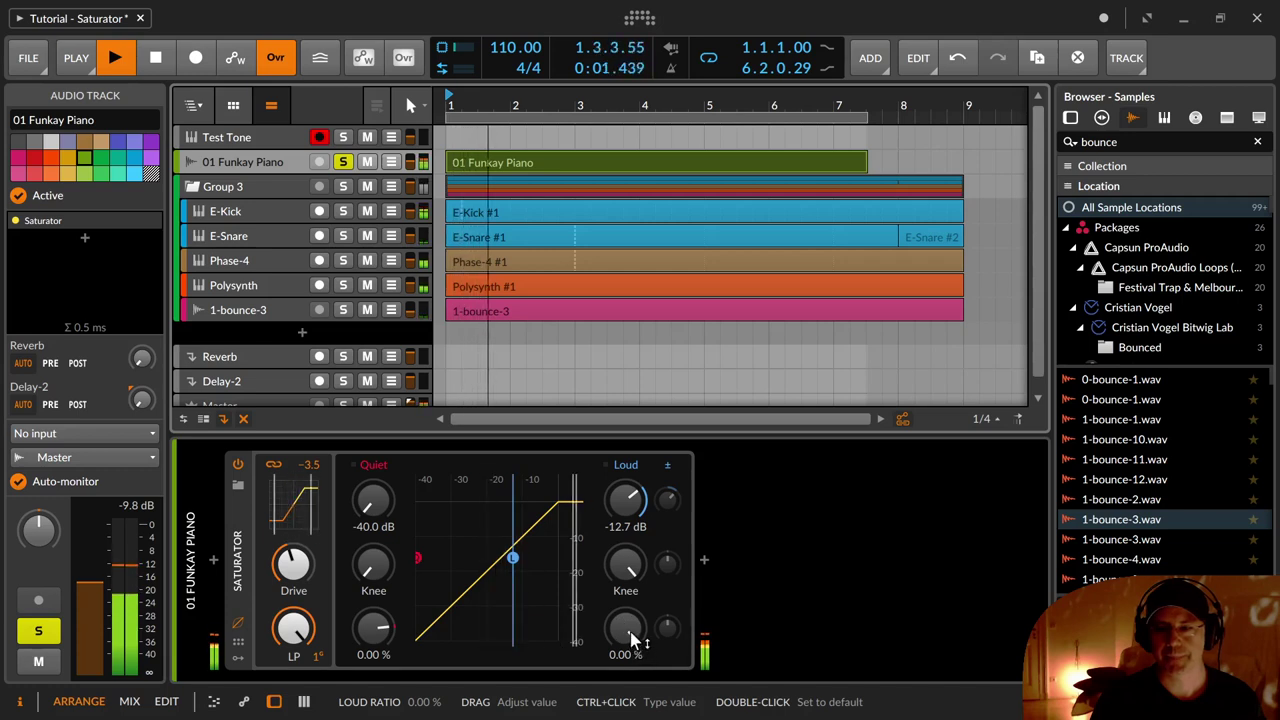
left_click_drag(631, 636, 631, 719)
left_click_drag(626, 628, 626, 632)
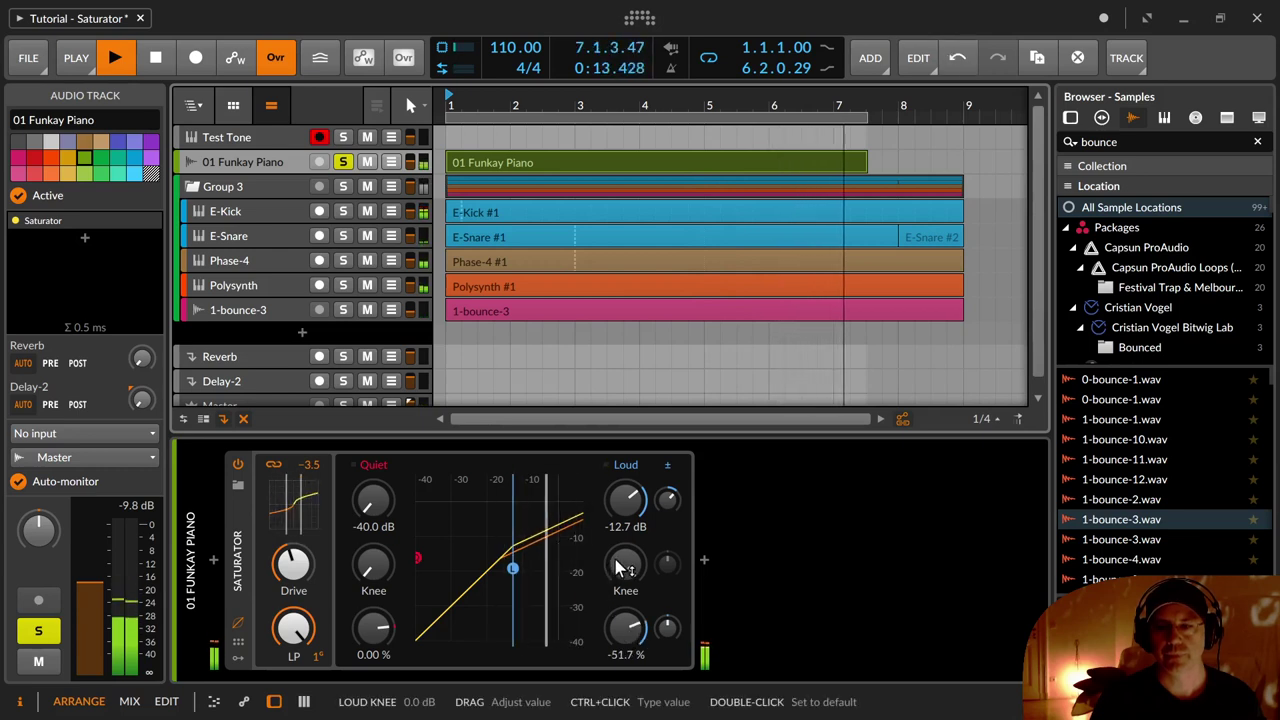
left_click_drag(615, 570, 615, 612)
mouse_move(617, 512)
left_mouse_down()
mouse_move(617, 463)
mouse_move(617, 501)
left_mouse_up()
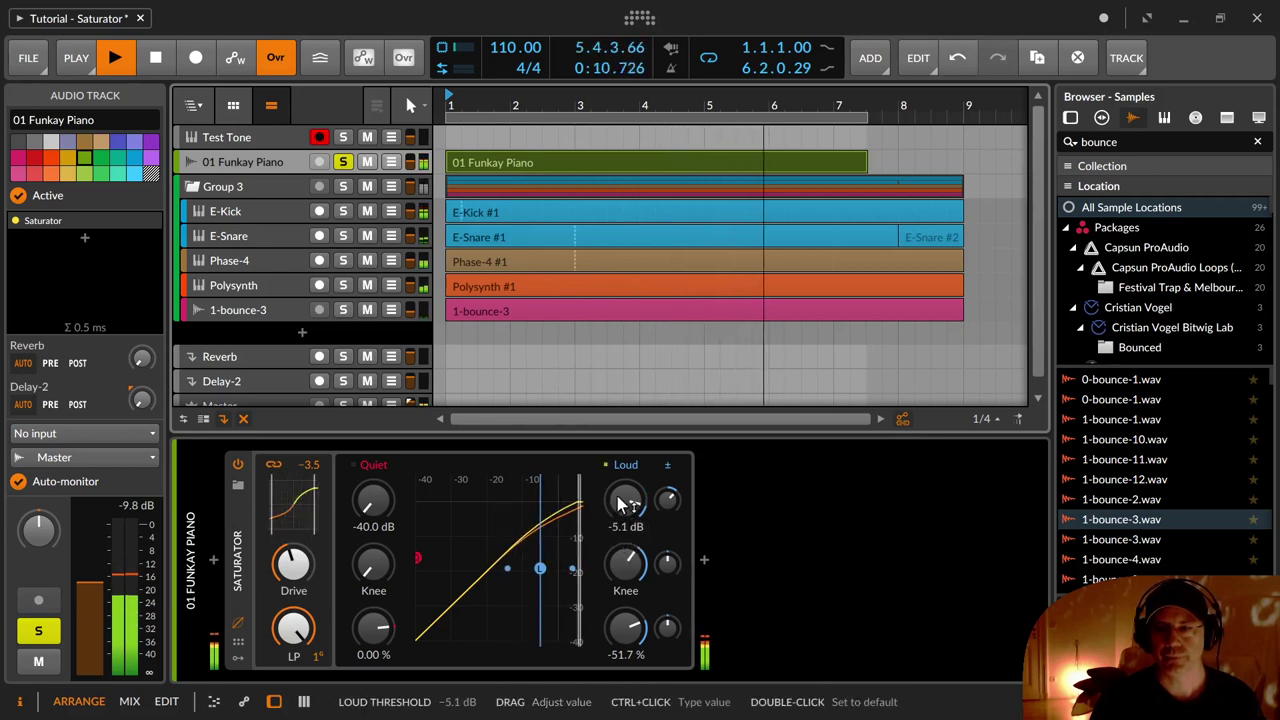
Compare the piano repeatedly with its Saturator bypassed and enabled, restarting playback between passes, and leave the Saturator enabled
left_click(239, 464)
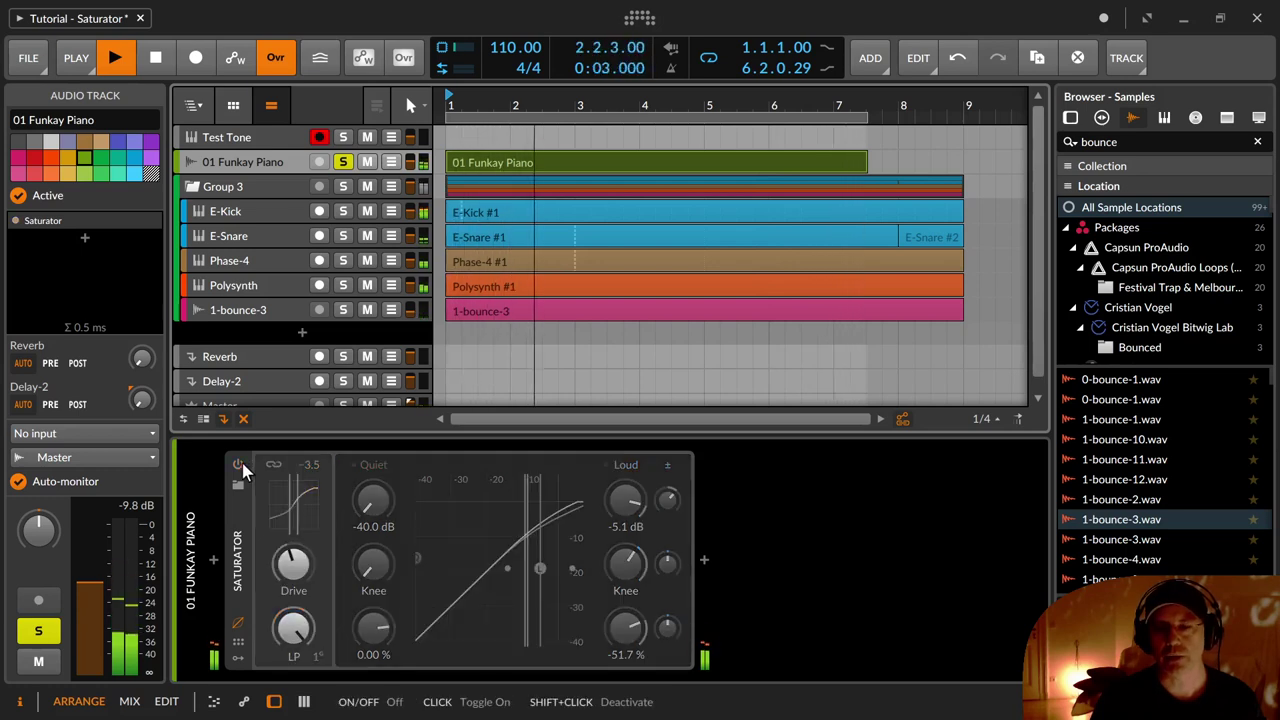
left_click(240, 464)
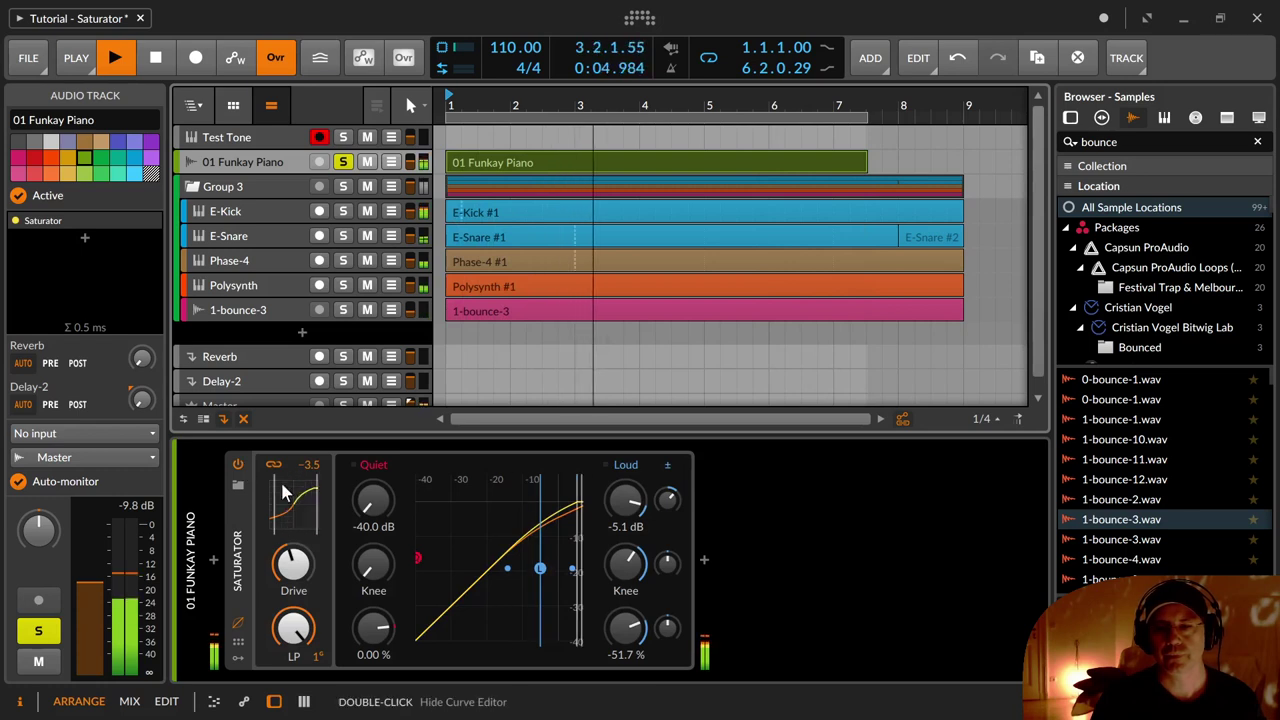
left_click(239, 464)
key("space")
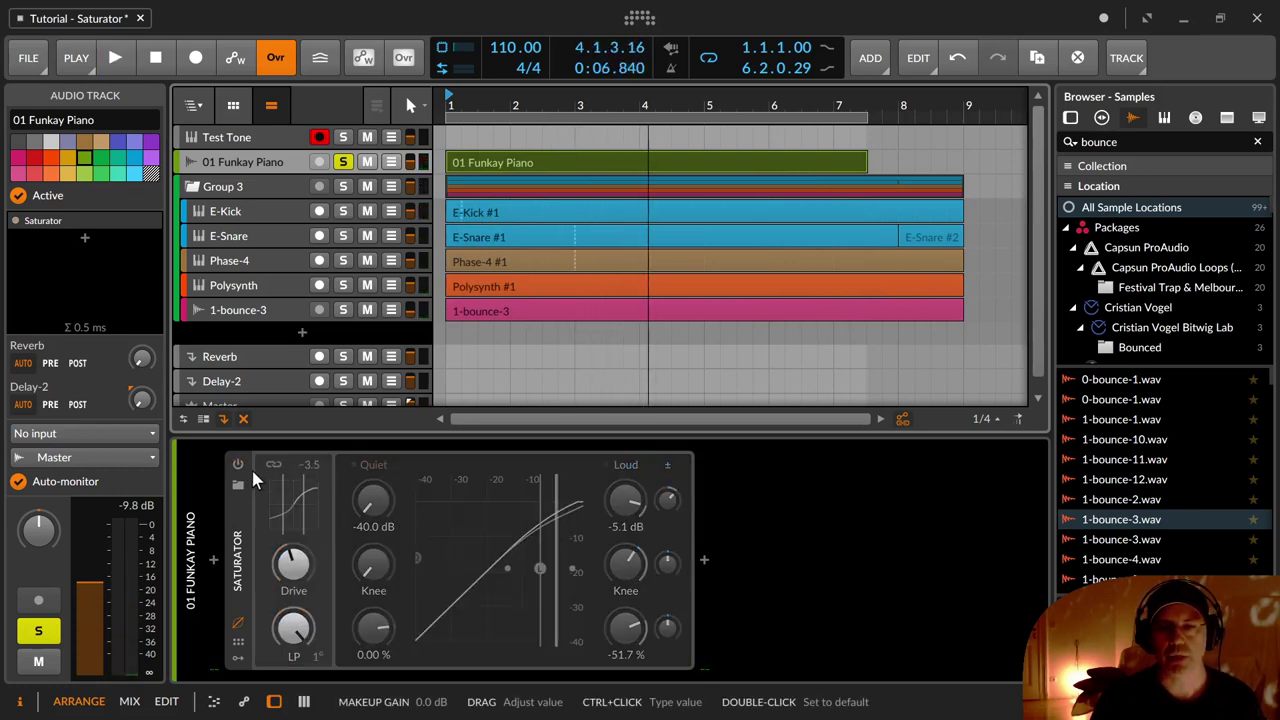
key("space")
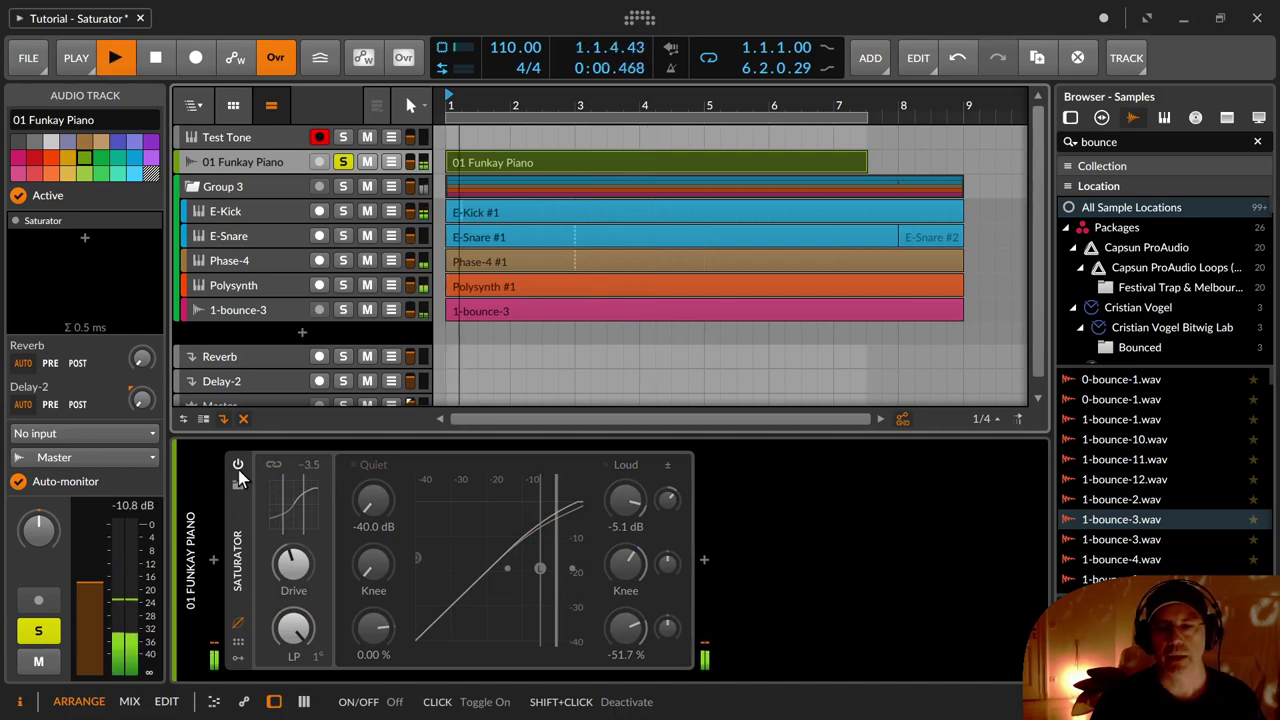
left_click(238, 466)
key("space")
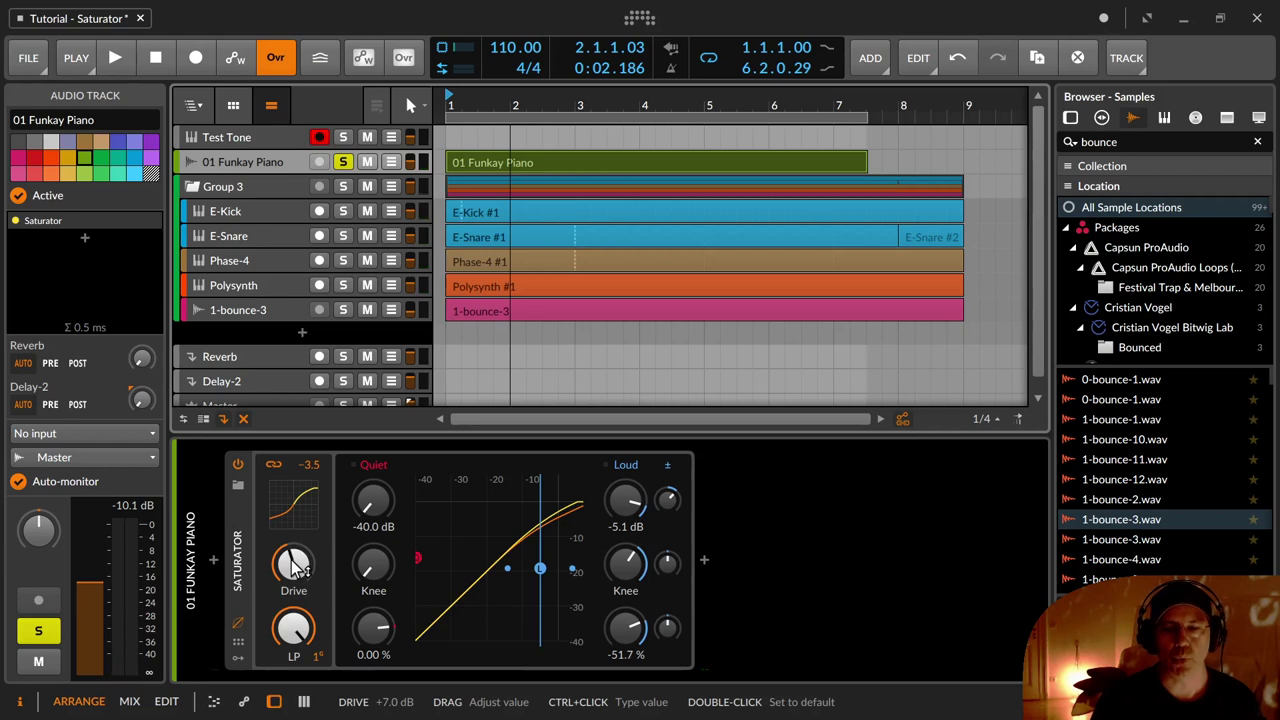
left_click(240, 467)
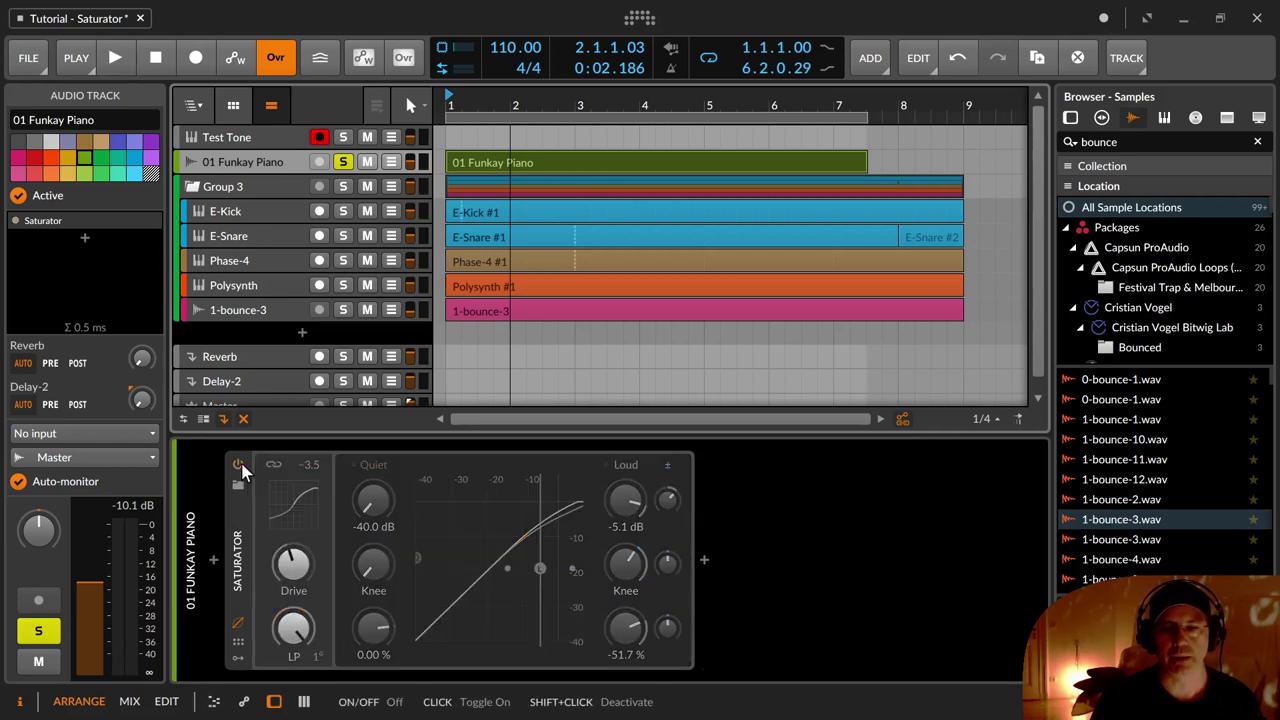
left_click(240, 467)
left_click(239, 467)
key("space")
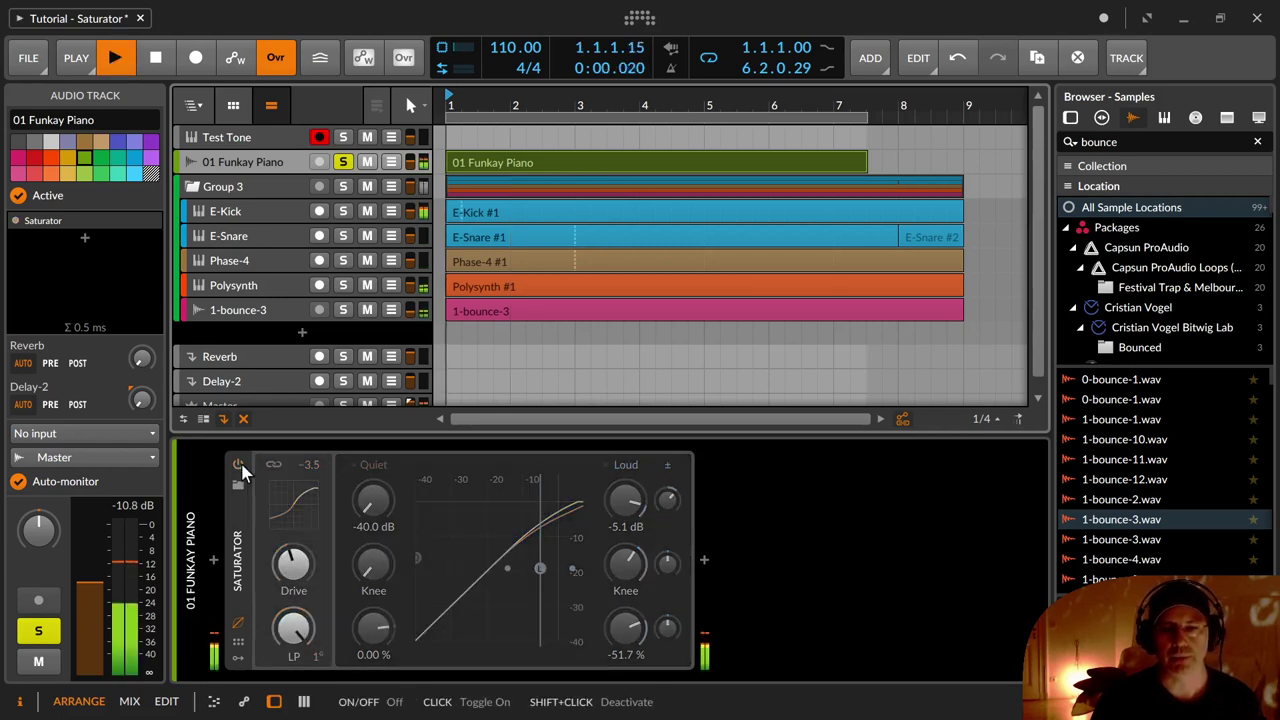
left_click(238, 465)
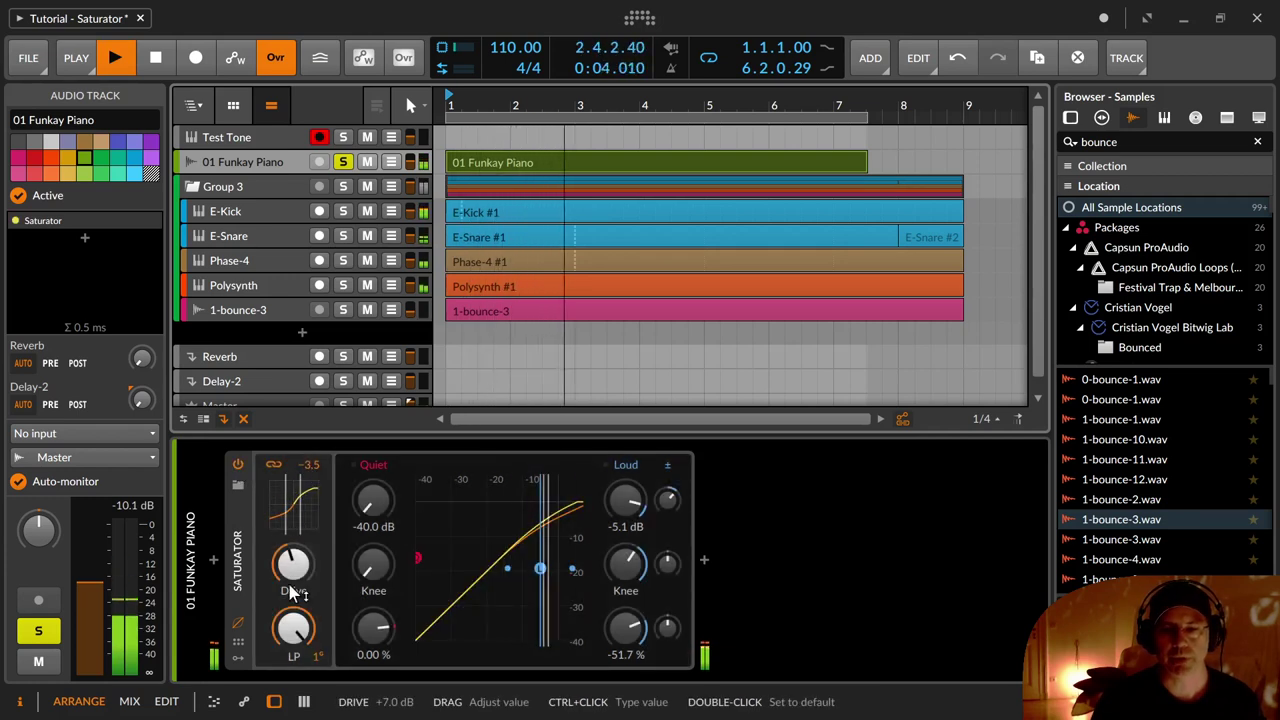
Lower the piano Saturator's makeup display to -7.0 and compare the sound with the device bypassed and enabled
left_click_drag(311, 466, 311, 494)
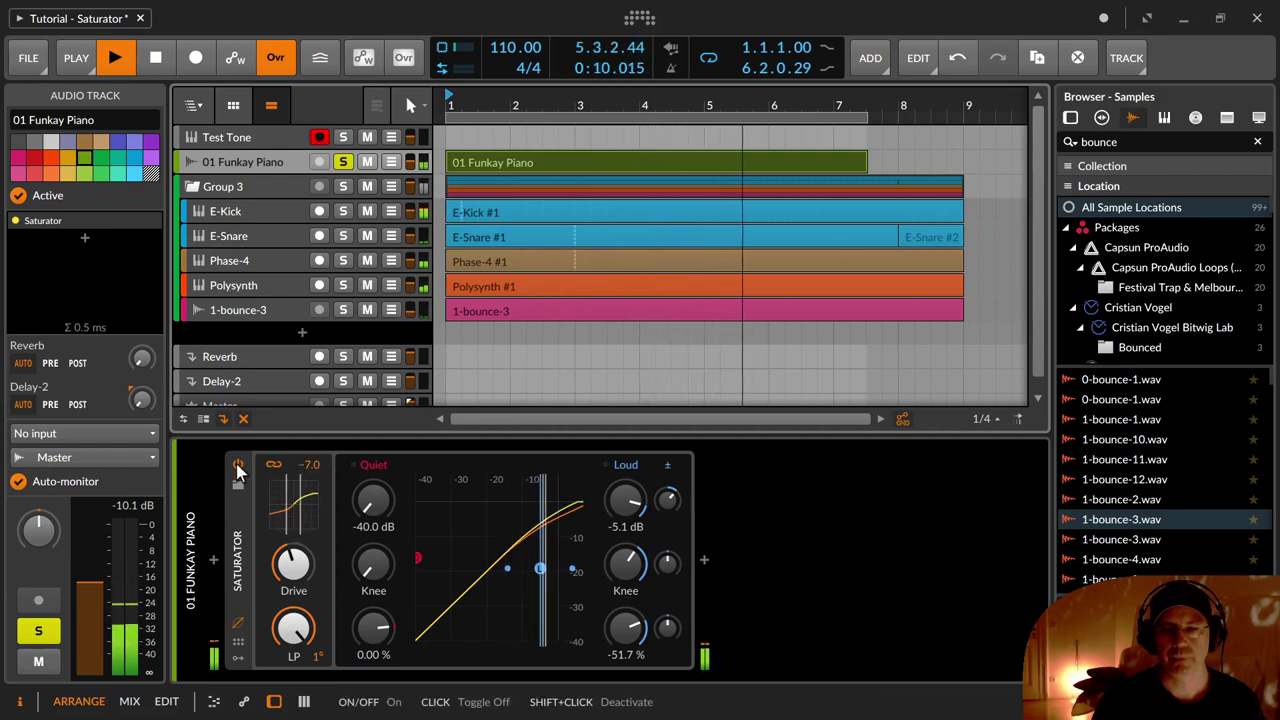
left_click(238, 465)
left_click(238, 466)
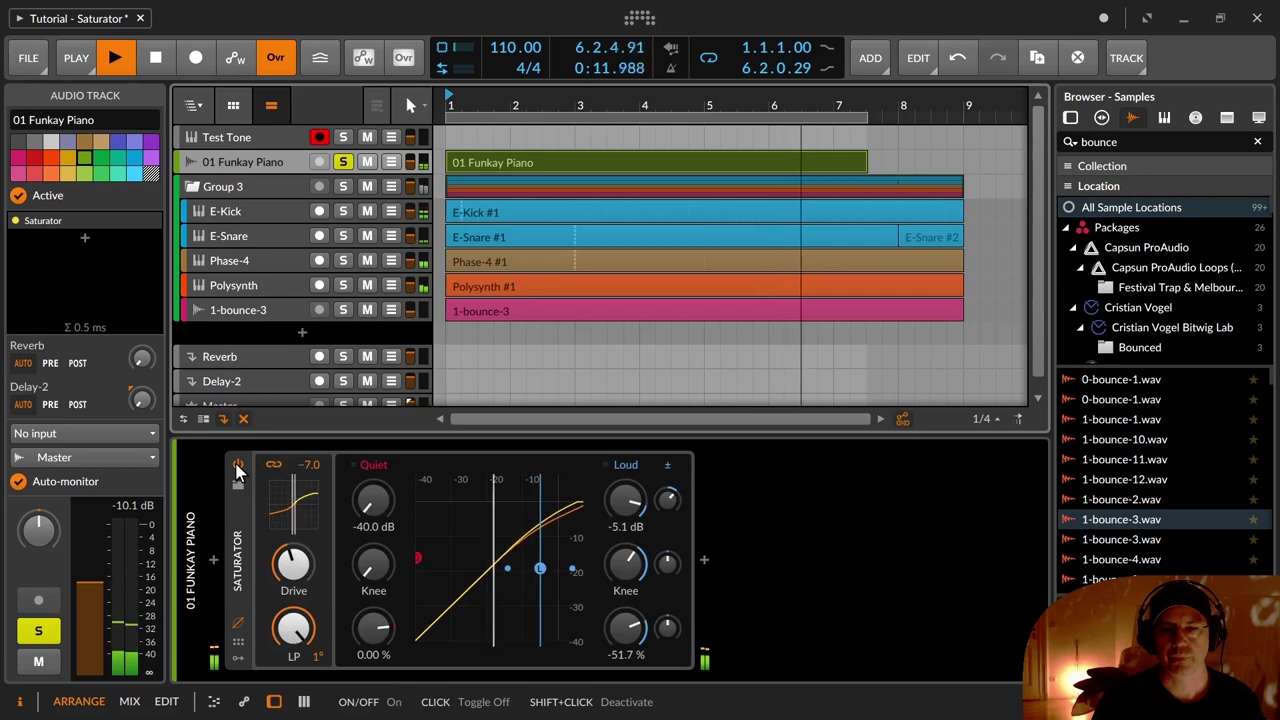
left_click(238, 466)
left_click(238, 466)
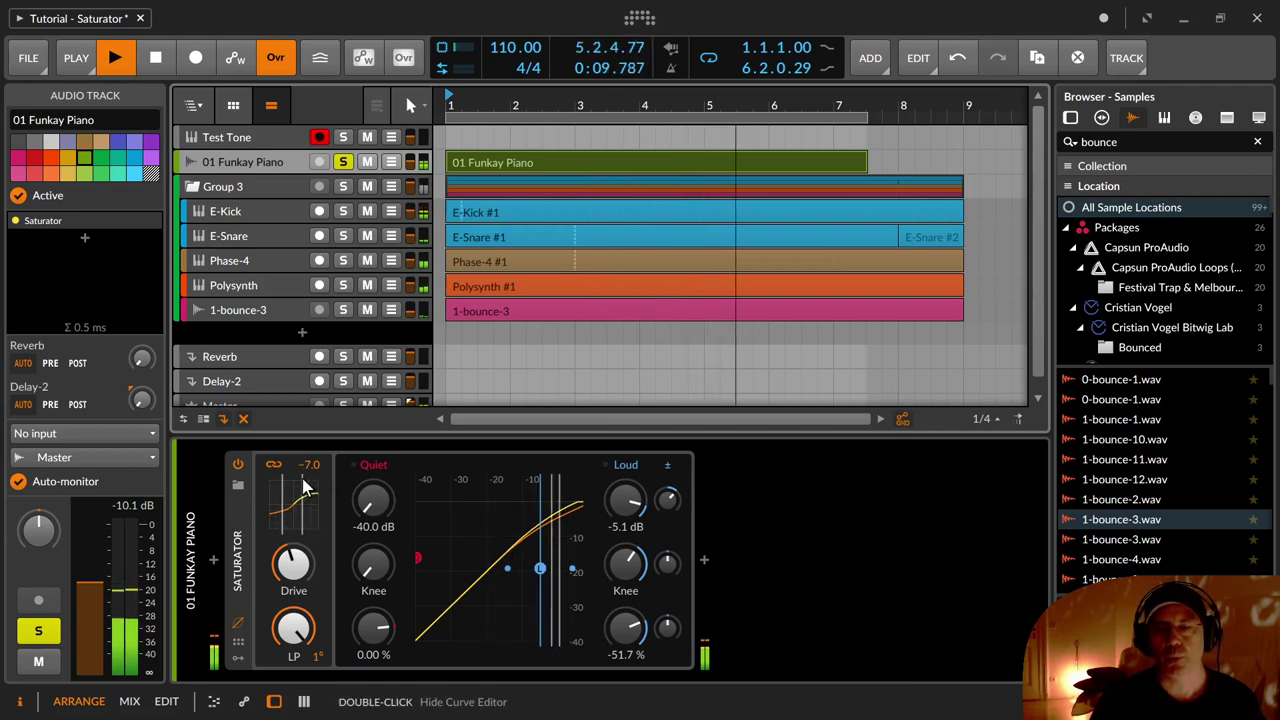
Try a stronger Loud ratio on the piano, settle on -42.0 %, compare against bypass, and stop playback
mouse_move(626, 628)
left_mouse_down()
mouse_move(626, 682)
mouse_move(626, 628)
left_mouse_up()
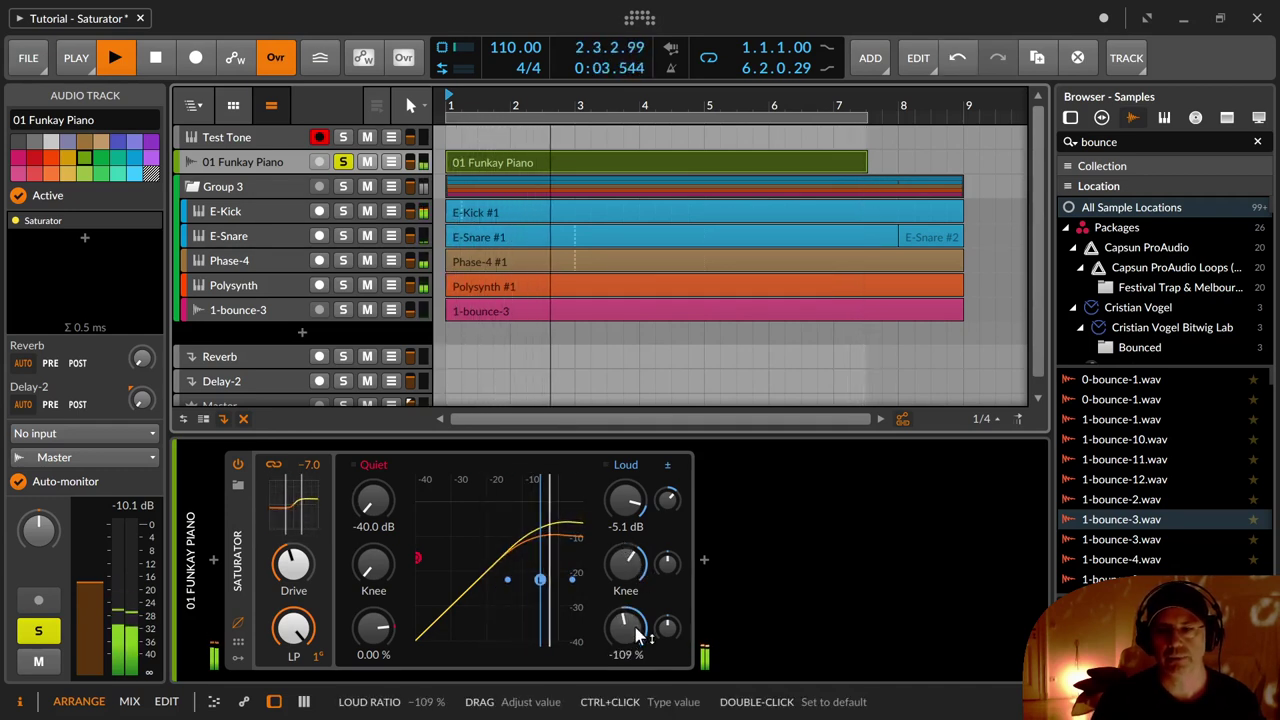
left_click_drag(634, 630, 634, 570)
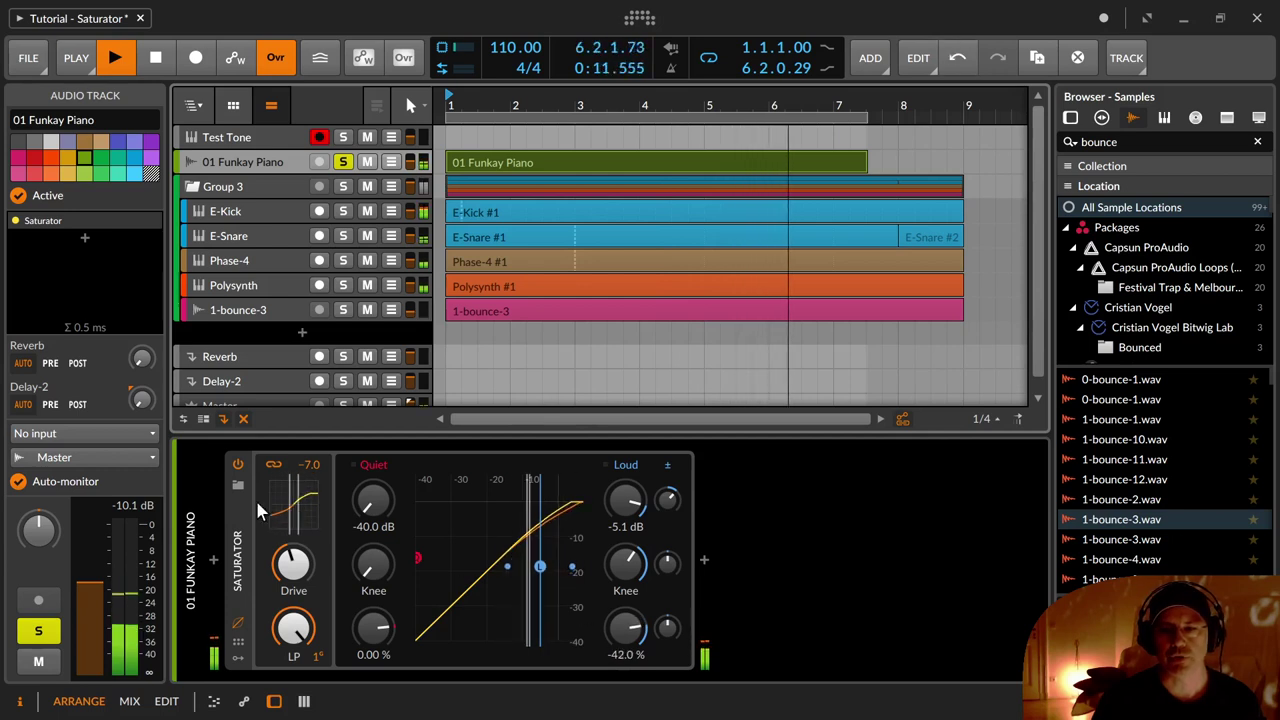
left_click(238, 466)
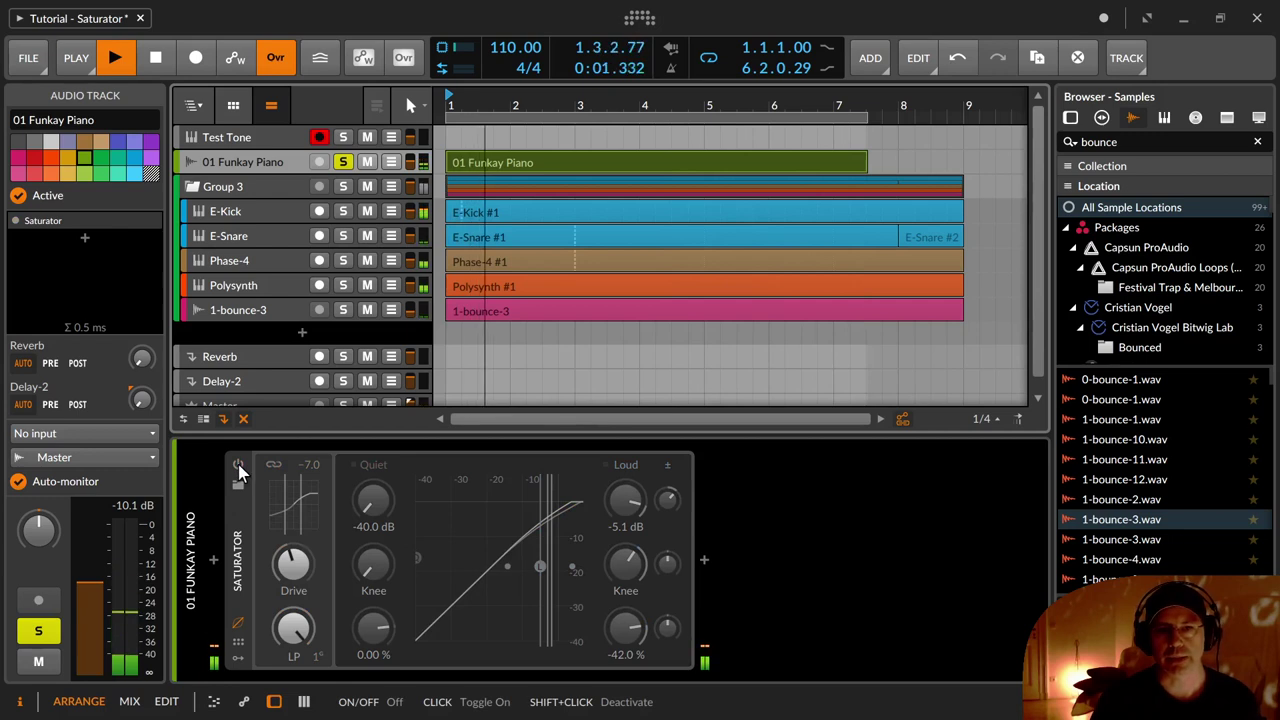
left_click(238, 466)
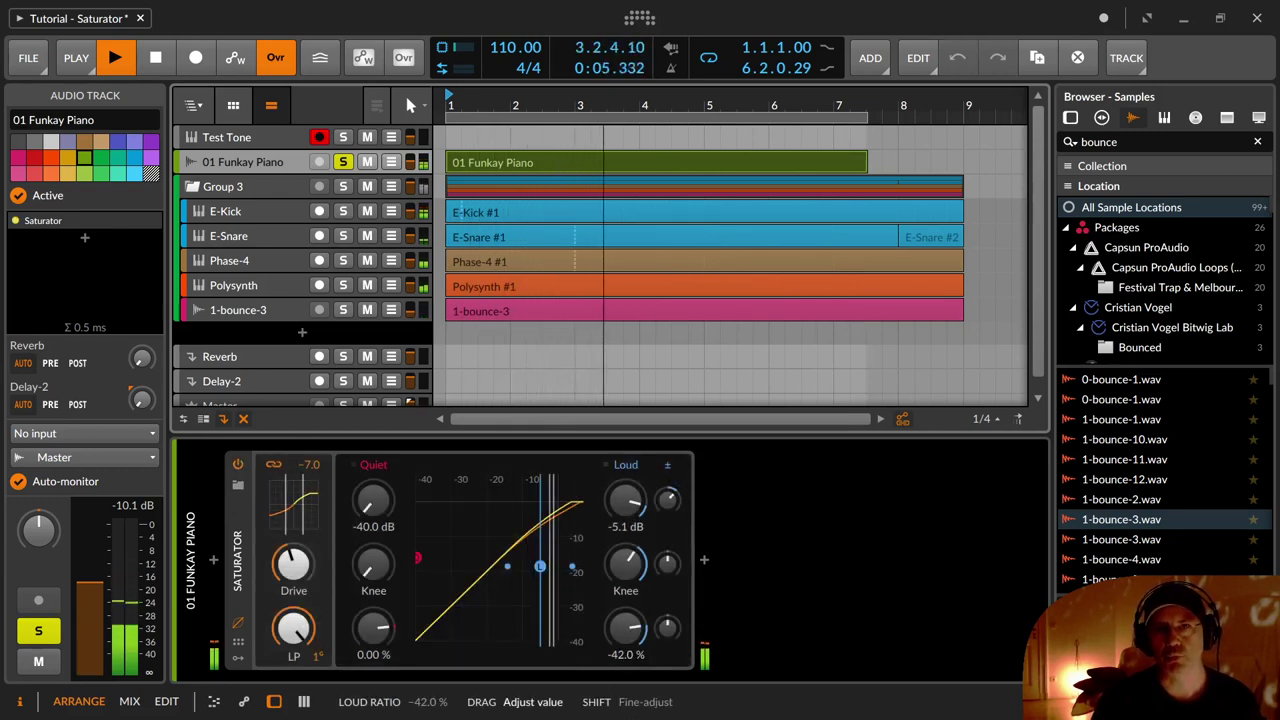
key("space")
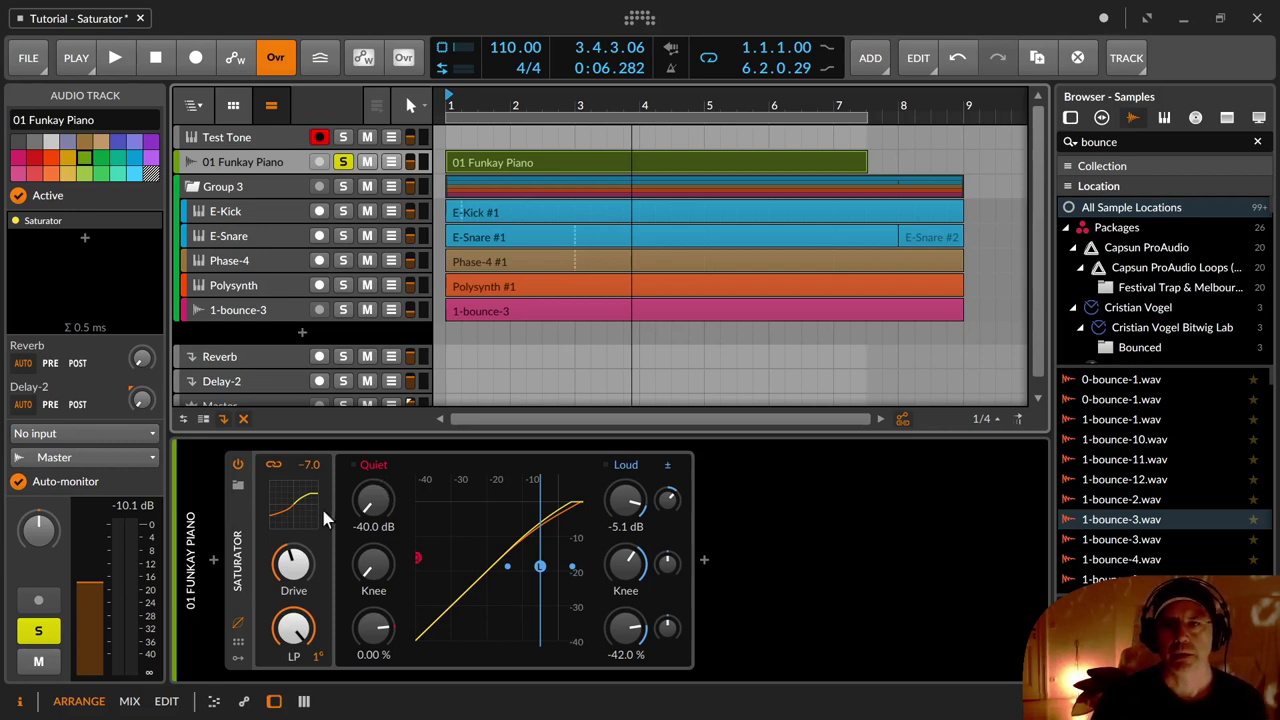
Solo and select the Phase-4 track and listen to it with its Saturator bypassed
left_click(344, 187)
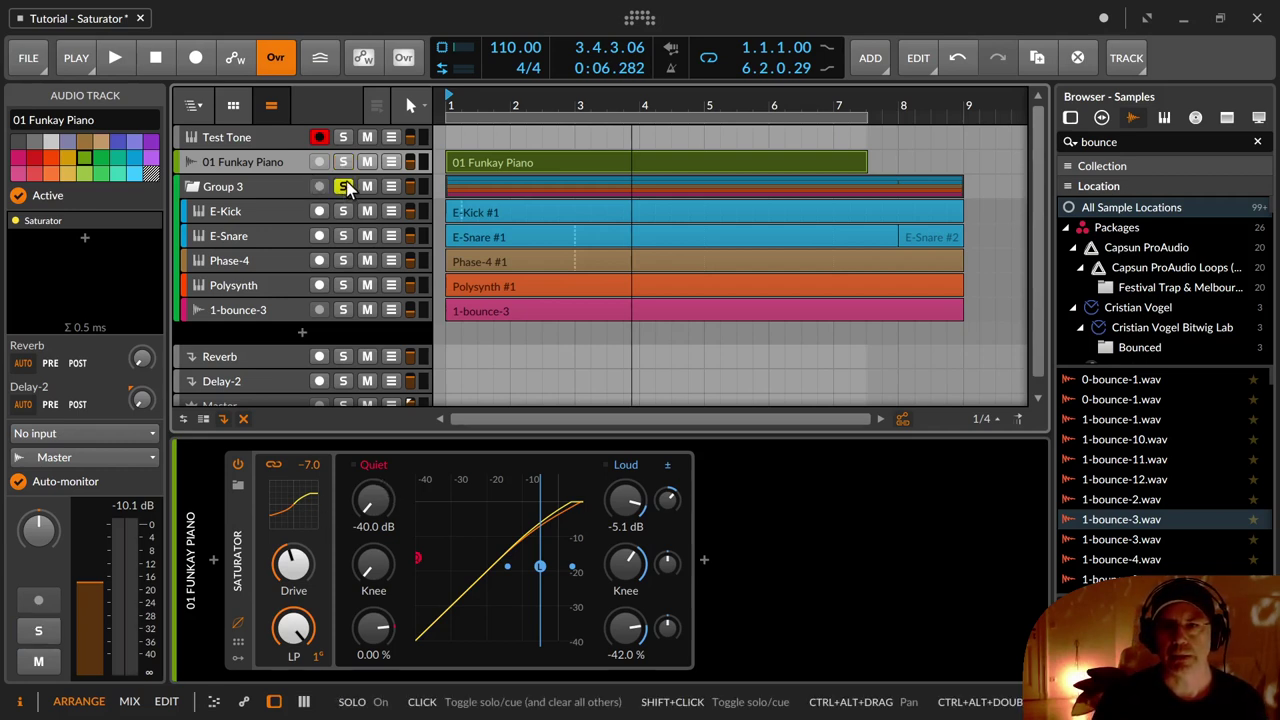
left_click(344, 261)
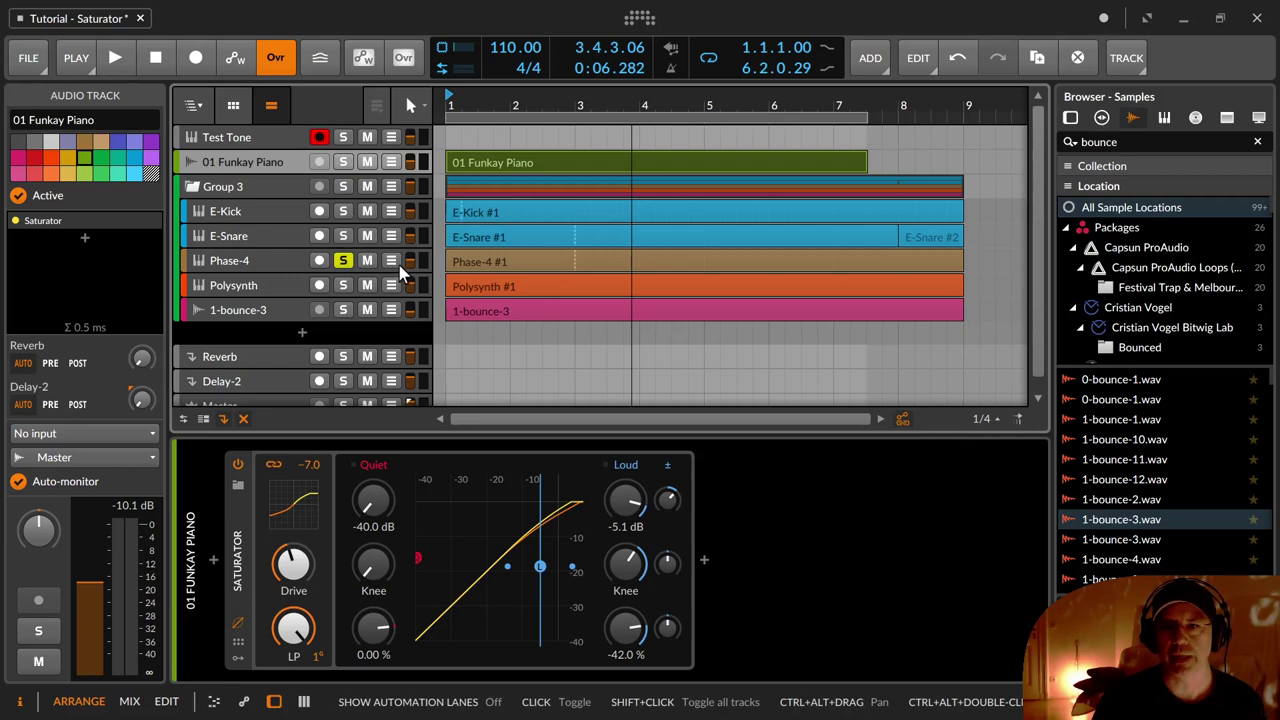
left_click(270, 260)
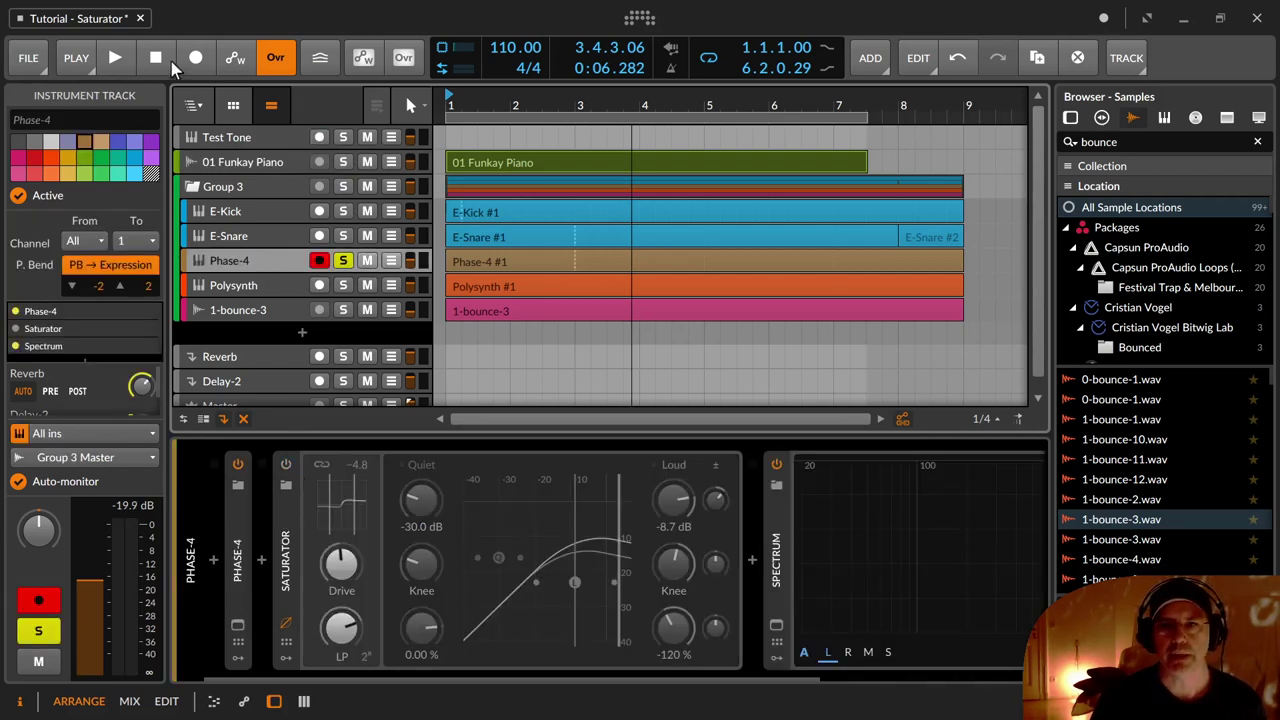
key("space")
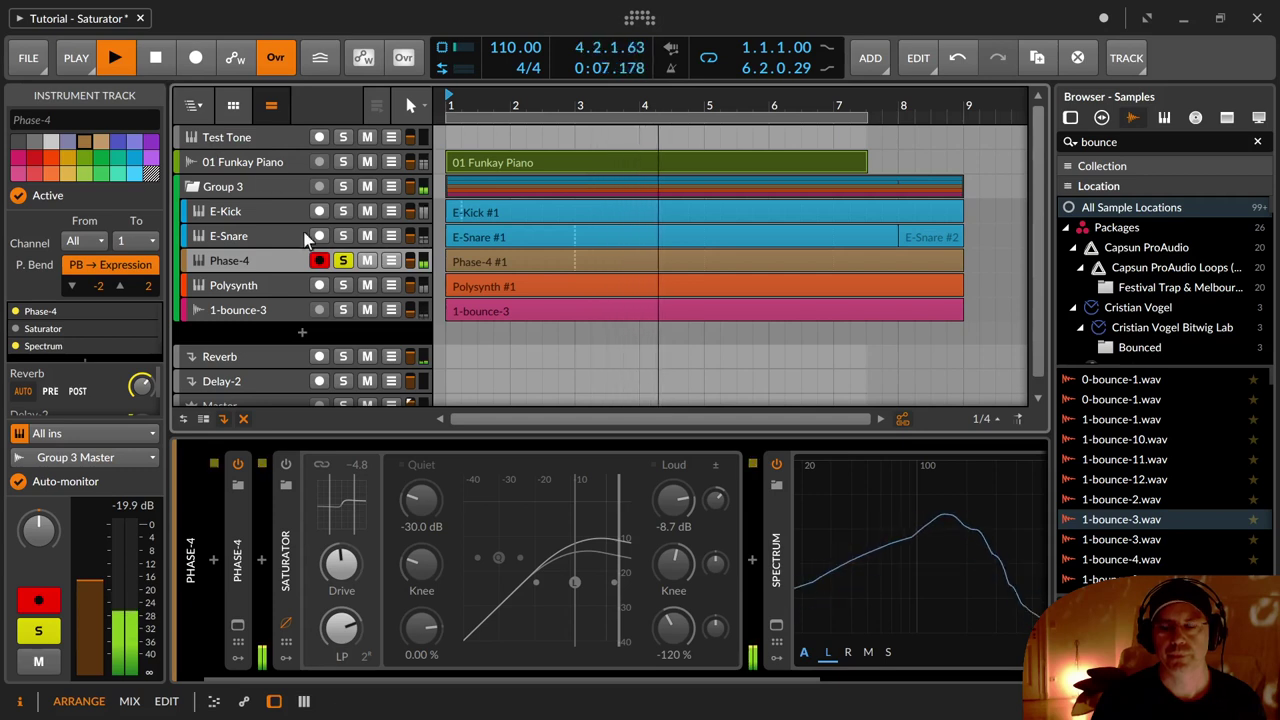
key("space")
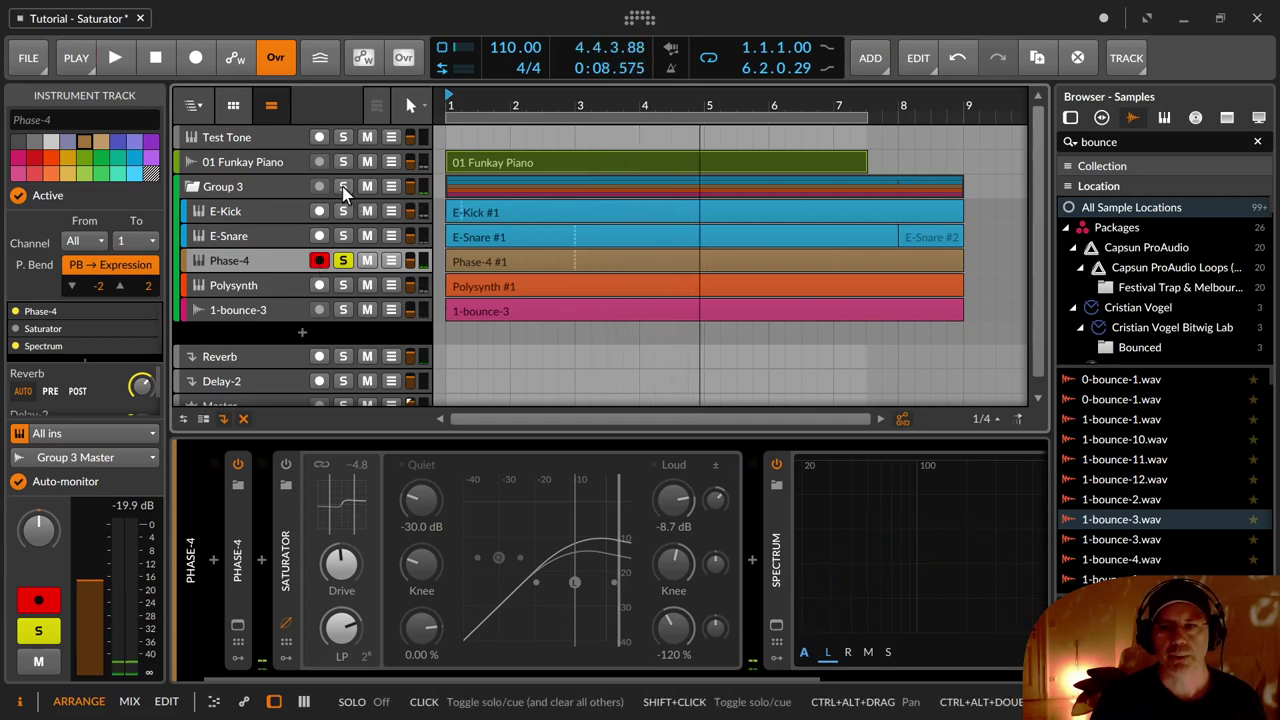
Solo Group 3 and play the arrangement to hear the whole group
left_click(343, 187)
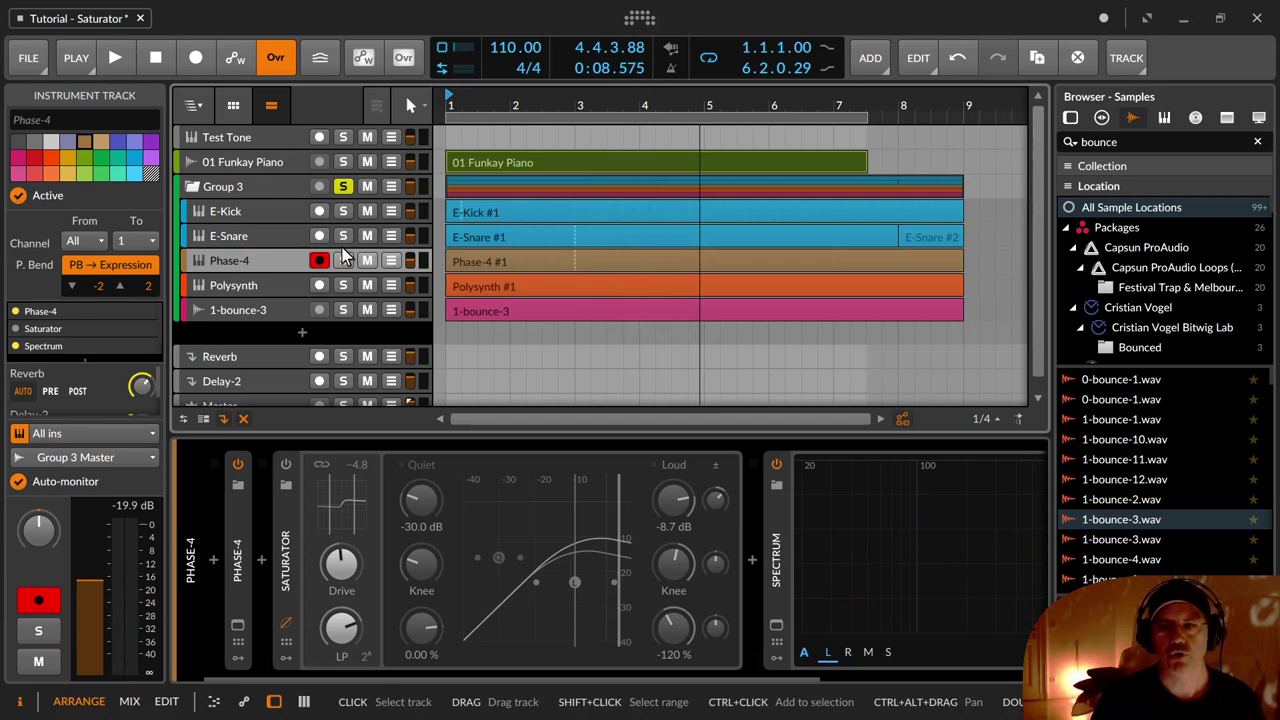
key("space")
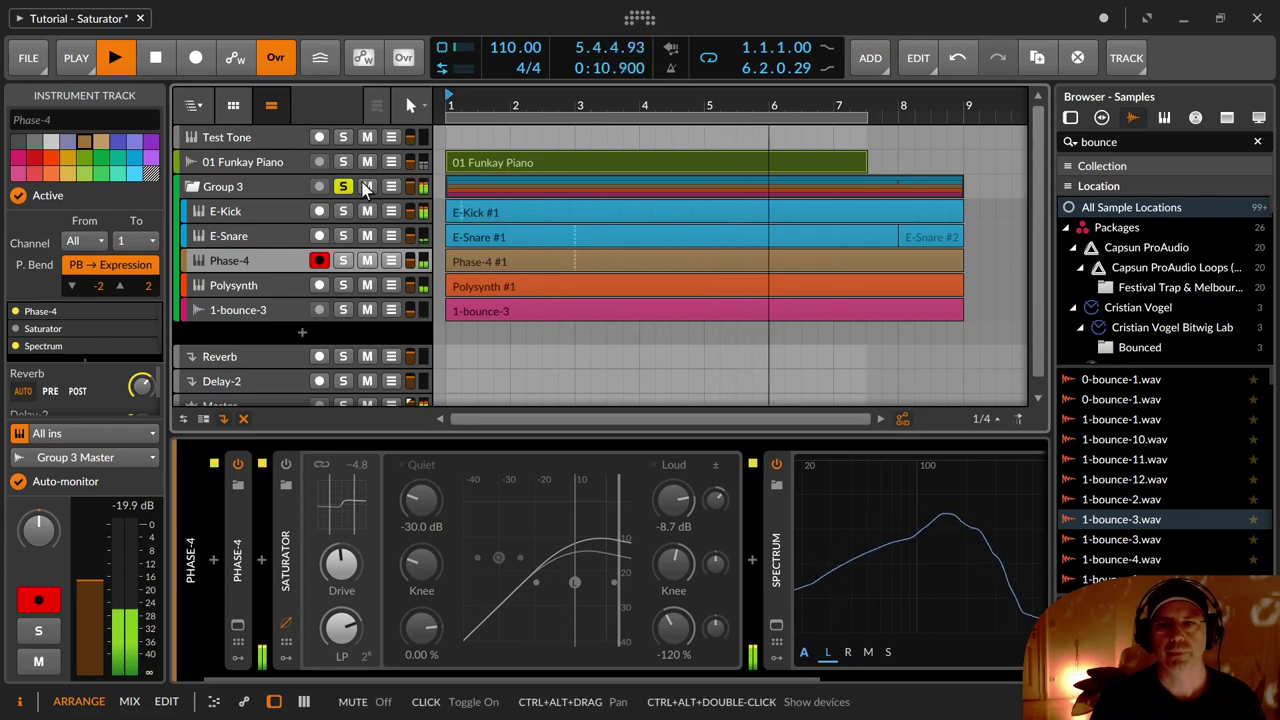
key("space")
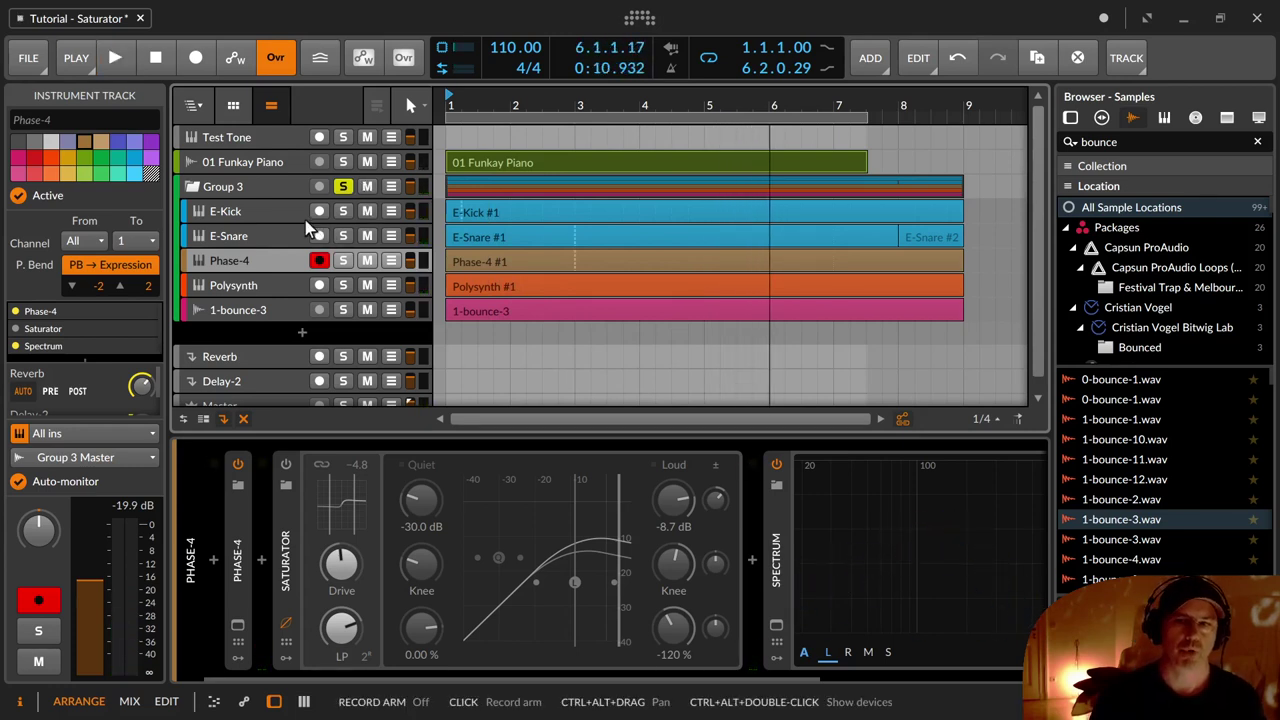
Select the Phase-4 track in the soloed group and view its Spectrum in an expanded window during playback
left_click(270, 212)
left_click(272, 187)
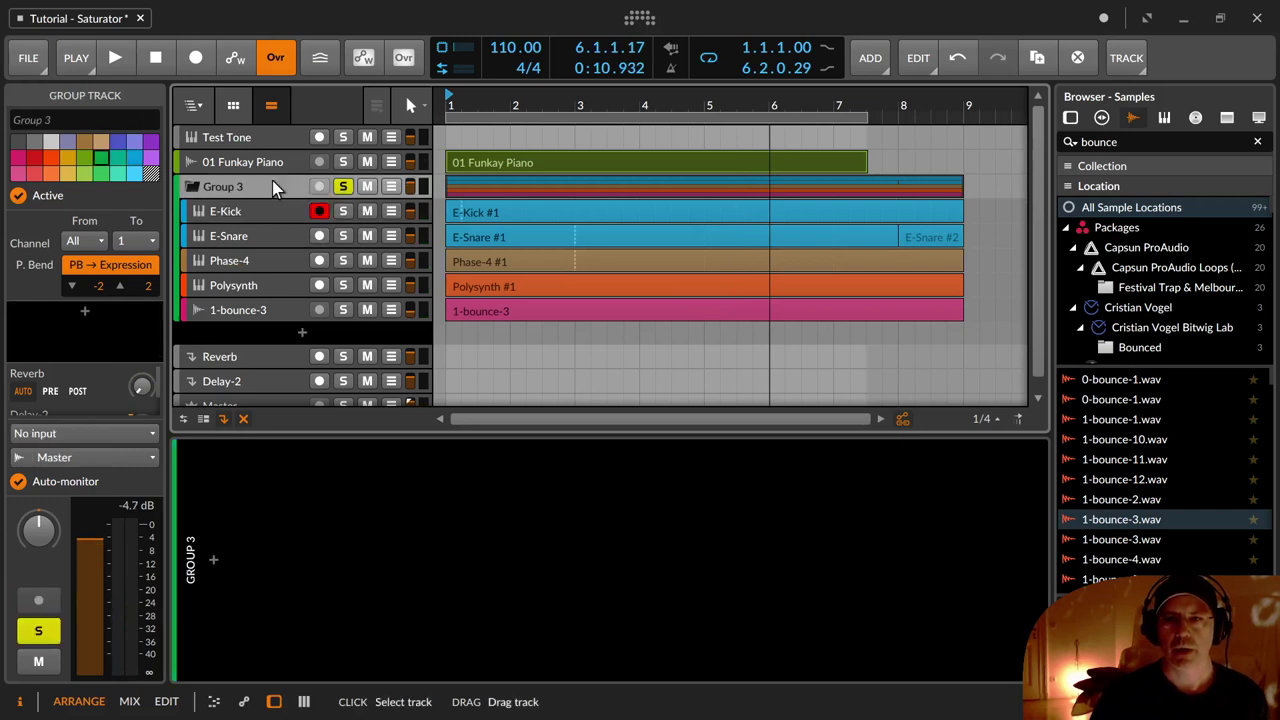
left_click(277, 260)
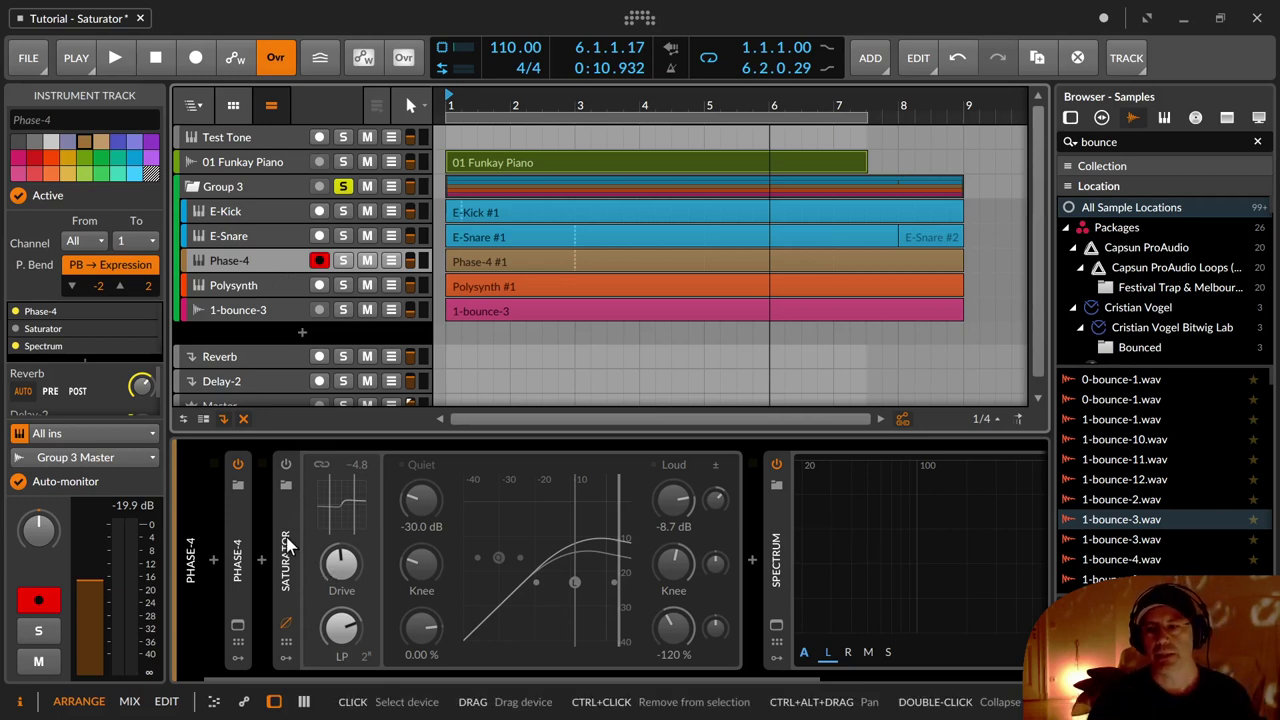
key("space")
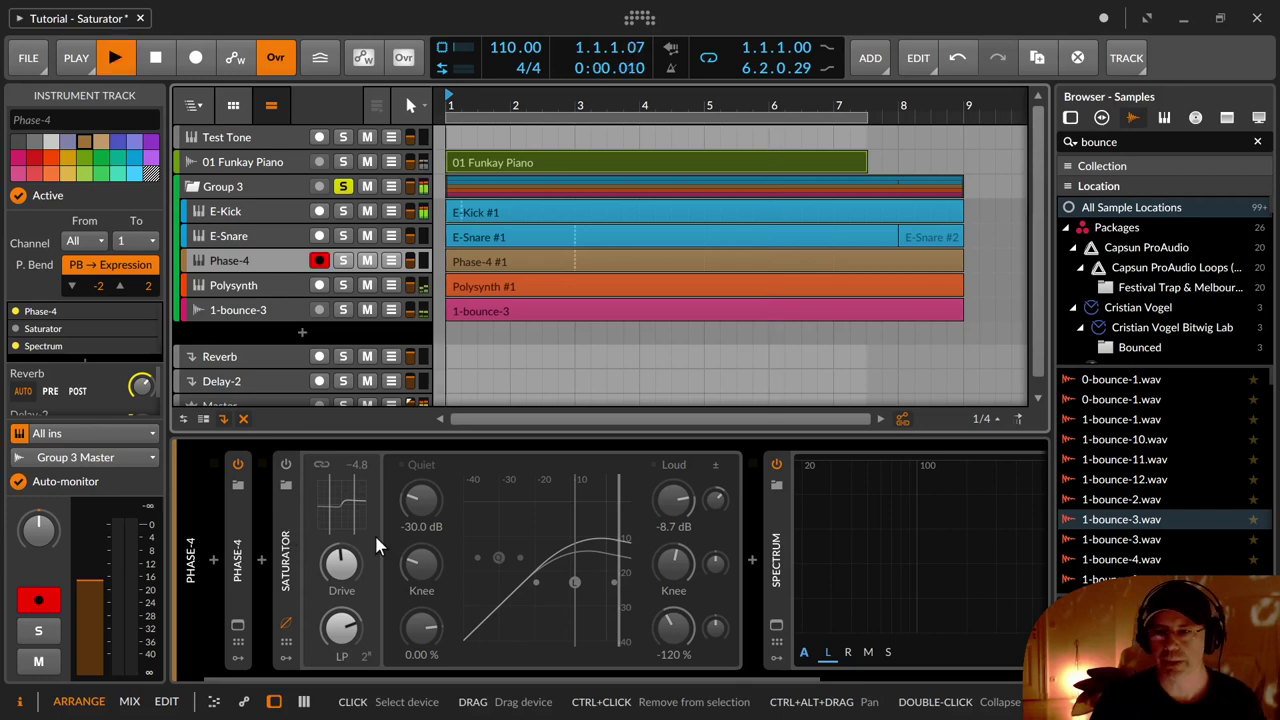
left_click(777, 624)
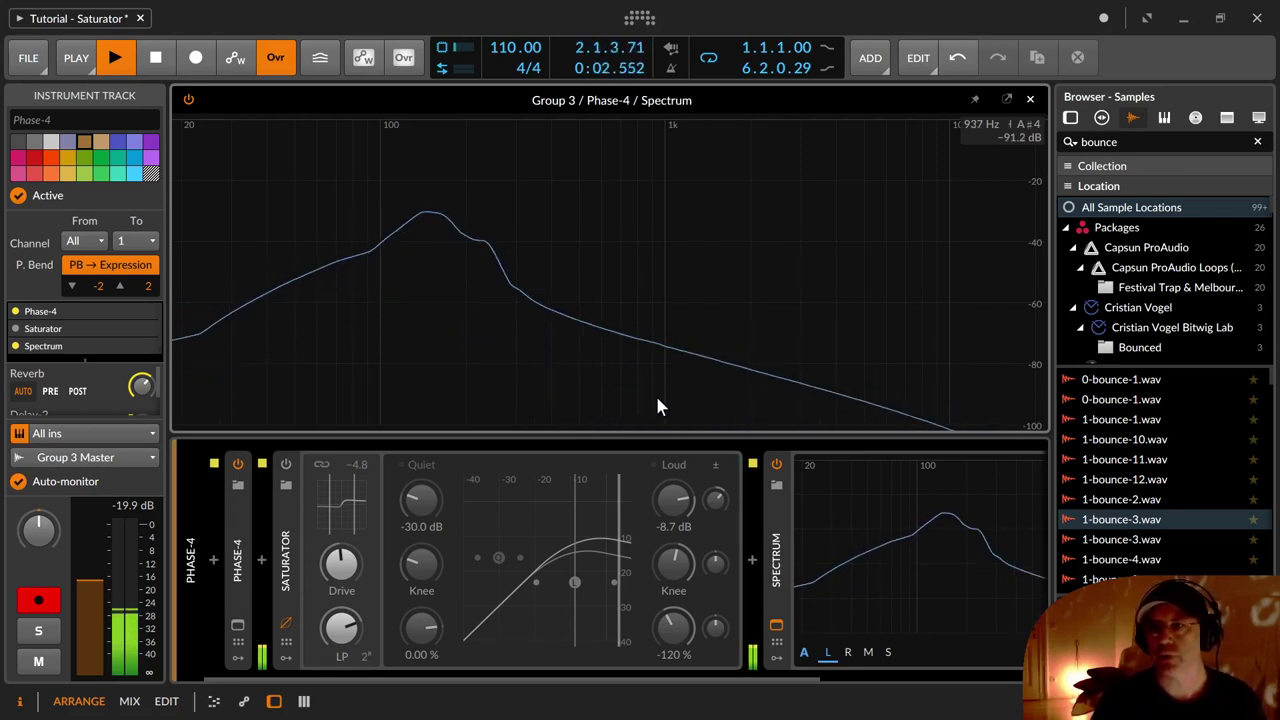
key("space")
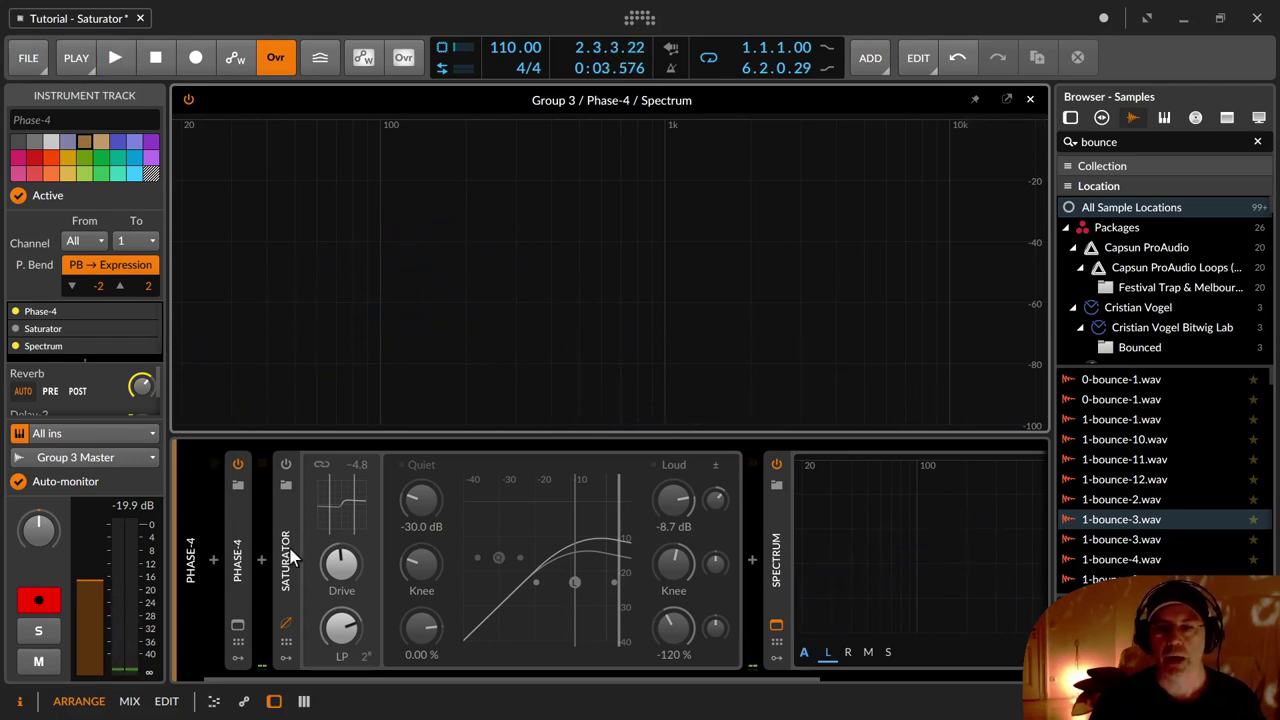
Play the group with the Phase-4 Saturator bypassed, enable the Saturator to compare the spectrum, and stop playback
left_click(289, 557)
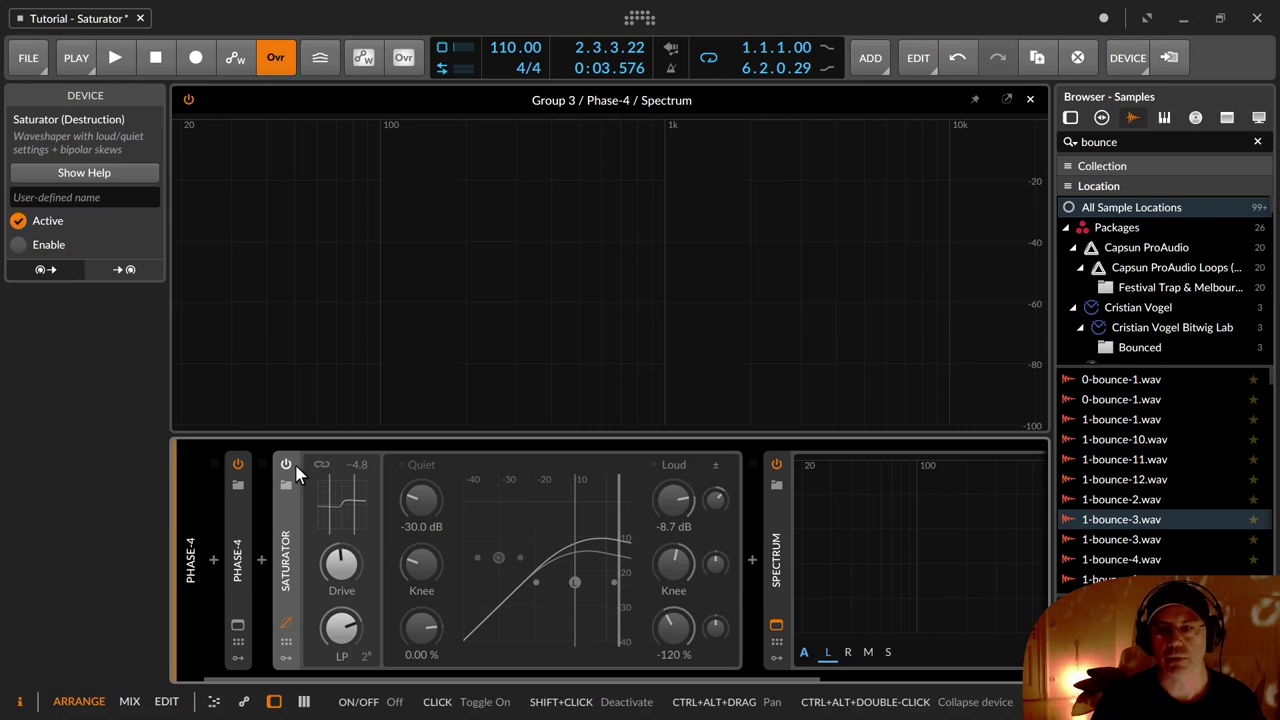
key("space")
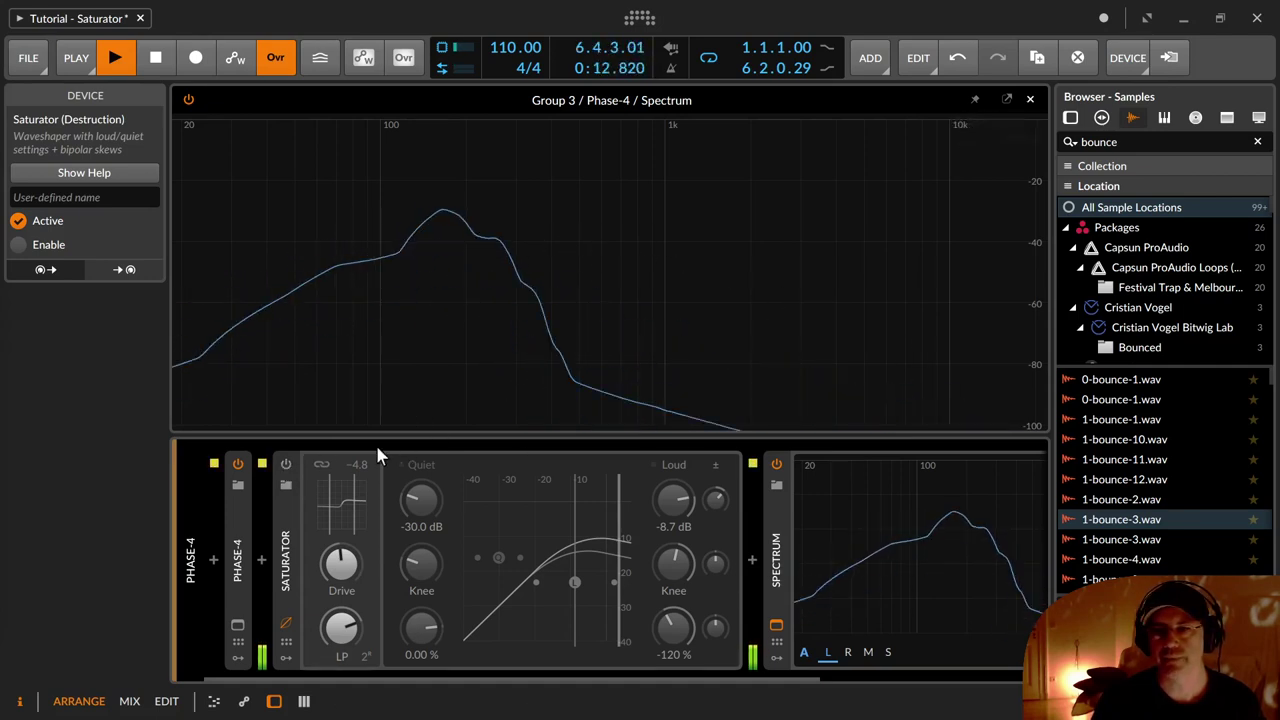
left_click(286, 465)
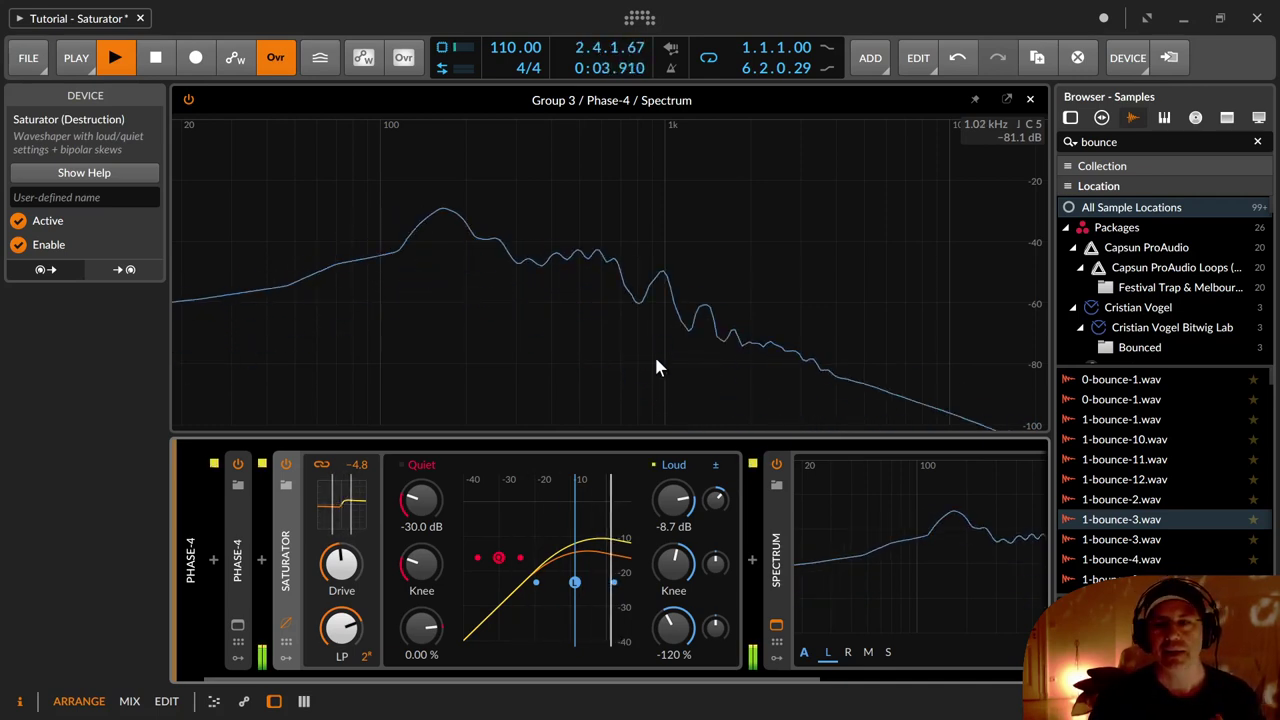
key("space")
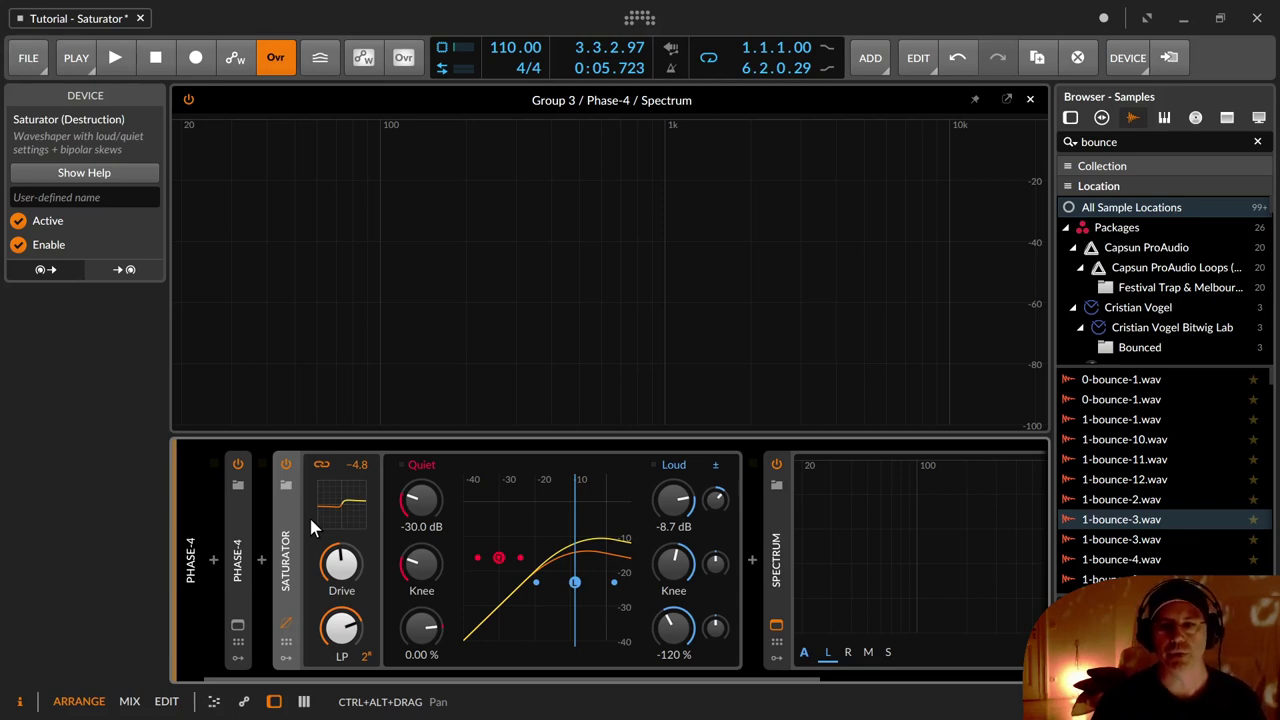
During playback, set the Phase-4 Saturator's Loud threshold to -10.2 dB, Loud ratio to -151 % and low-pass cutoff to 20.7 kHz
key("space")
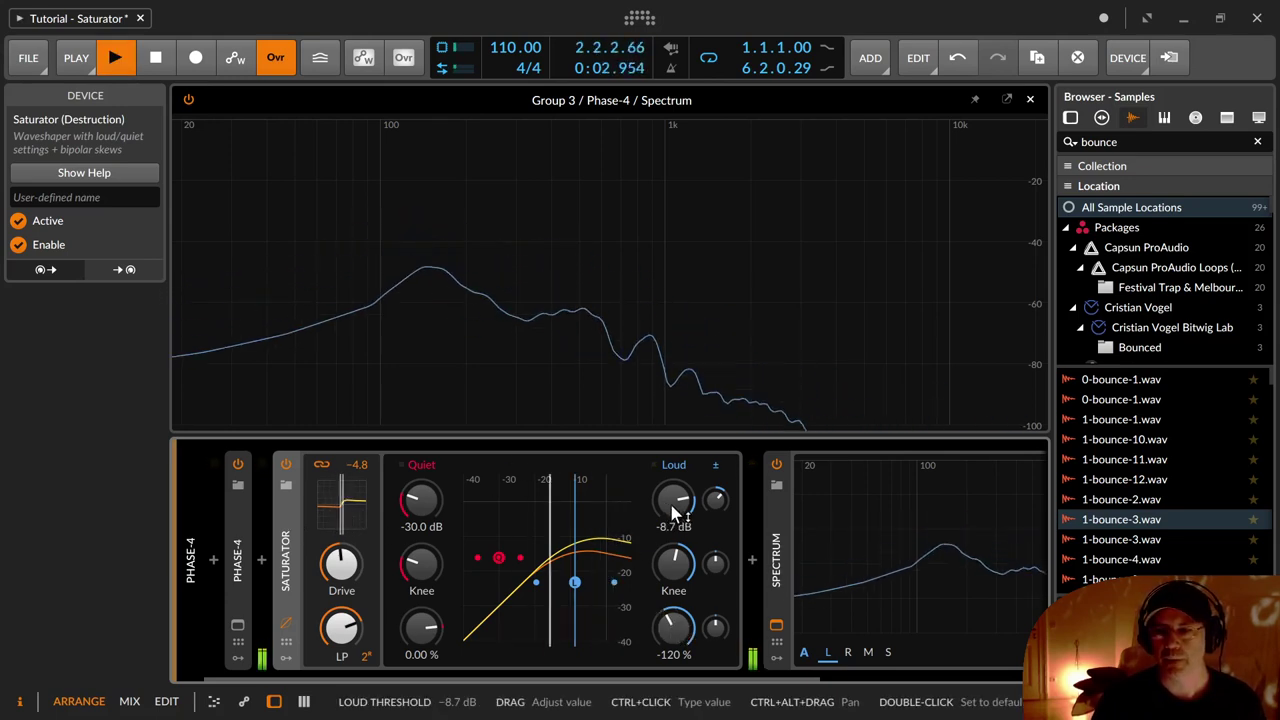
left_click_drag(675, 513, 675, 530)
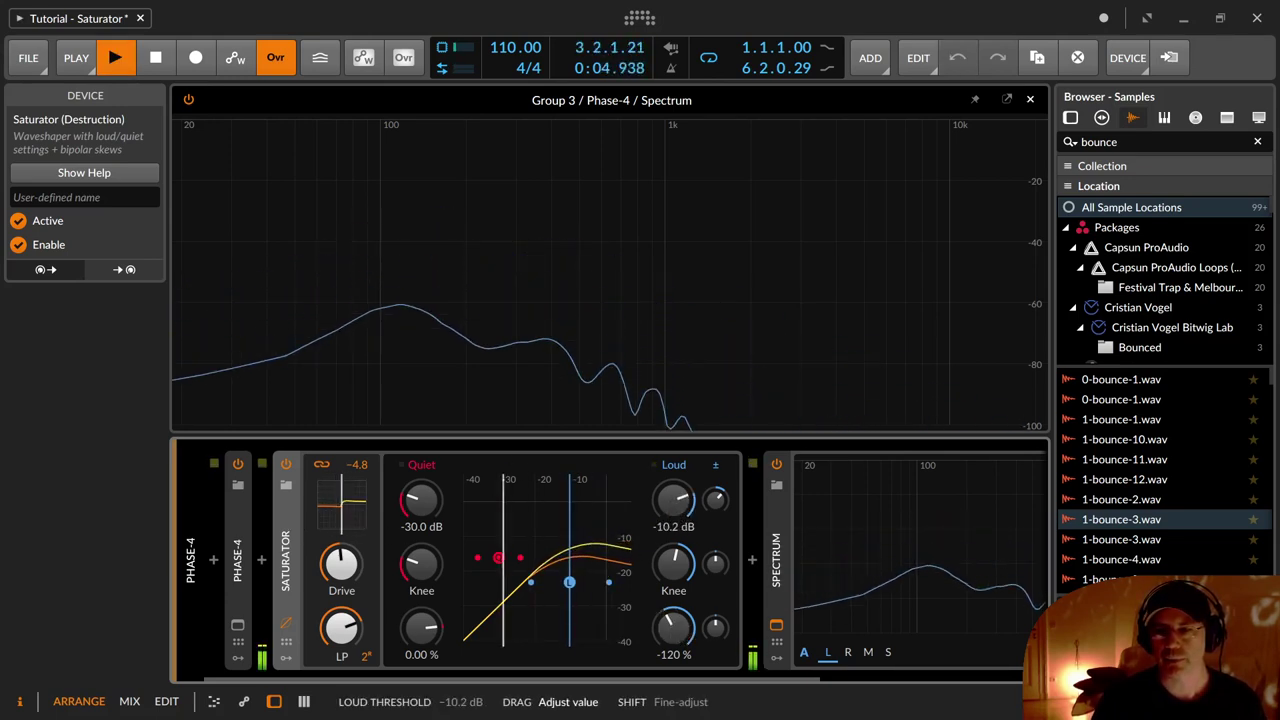
left_click_drag(674, 627, 674, 636)
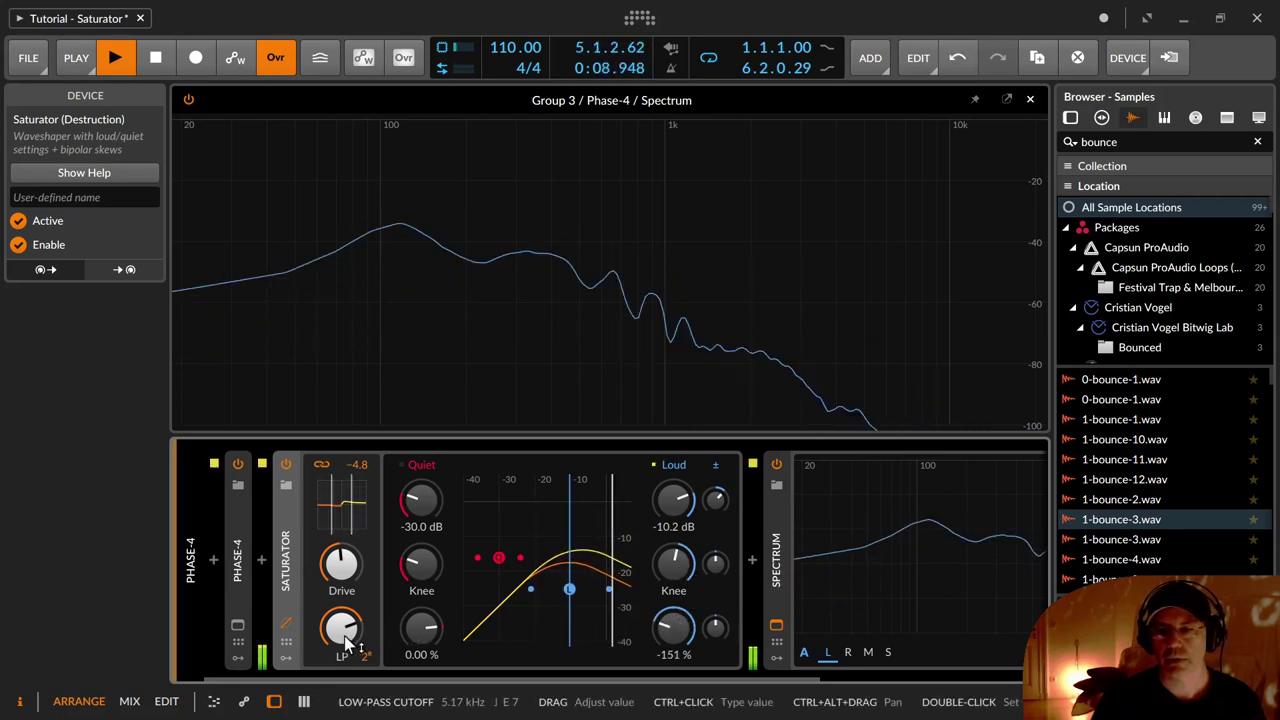
left_click_drag(346, 637, 346, 633)
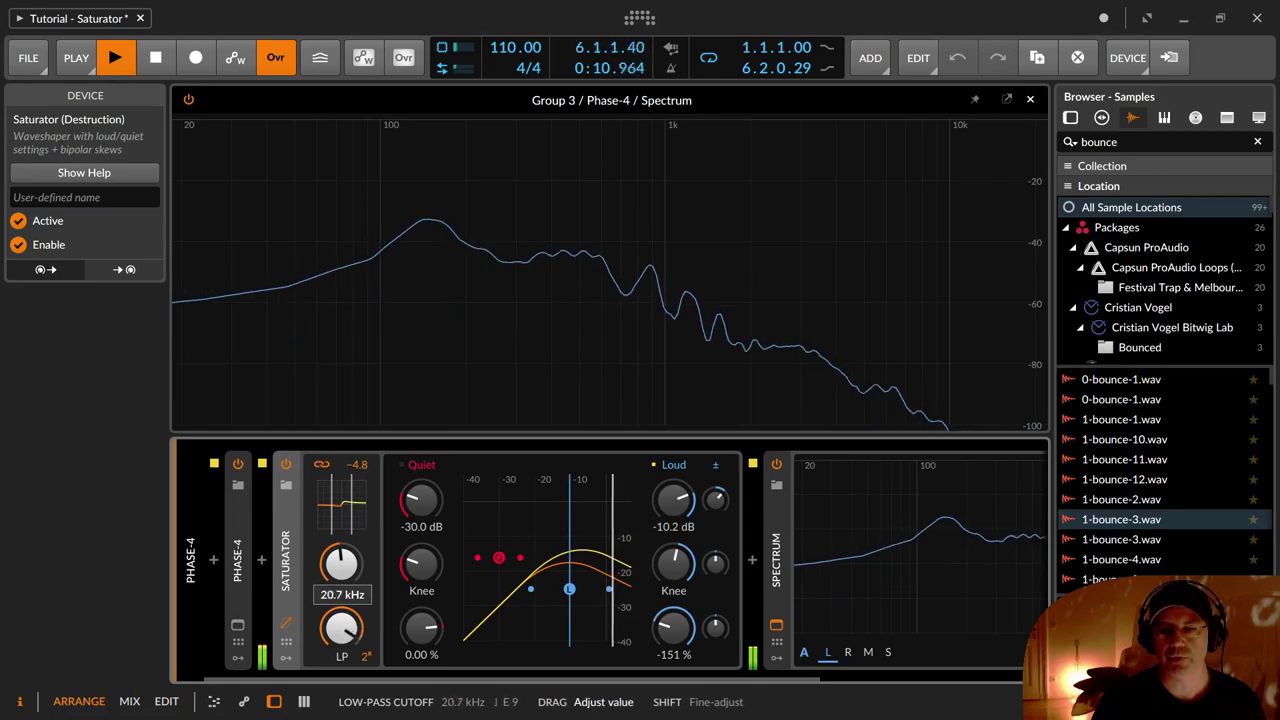
left_click_drag(341, 565, 341, 558)
left_click_drag(346, 635, 346, 632)
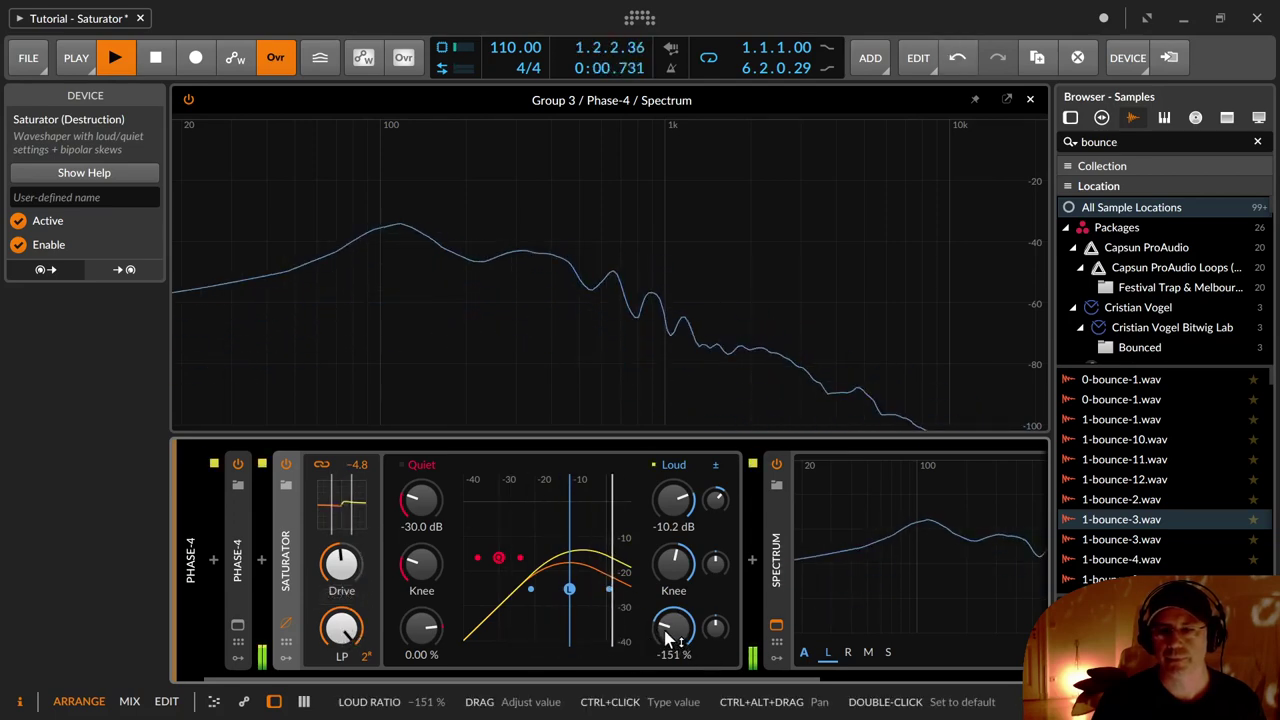
Set the Phase-4 Saturator's Loud knee to 0.0 dB, Loud threshold to -11.7 dB and threshold skew to about -0.1 dB, and stop playback
left_click_drag(673, 565, 673, 556)
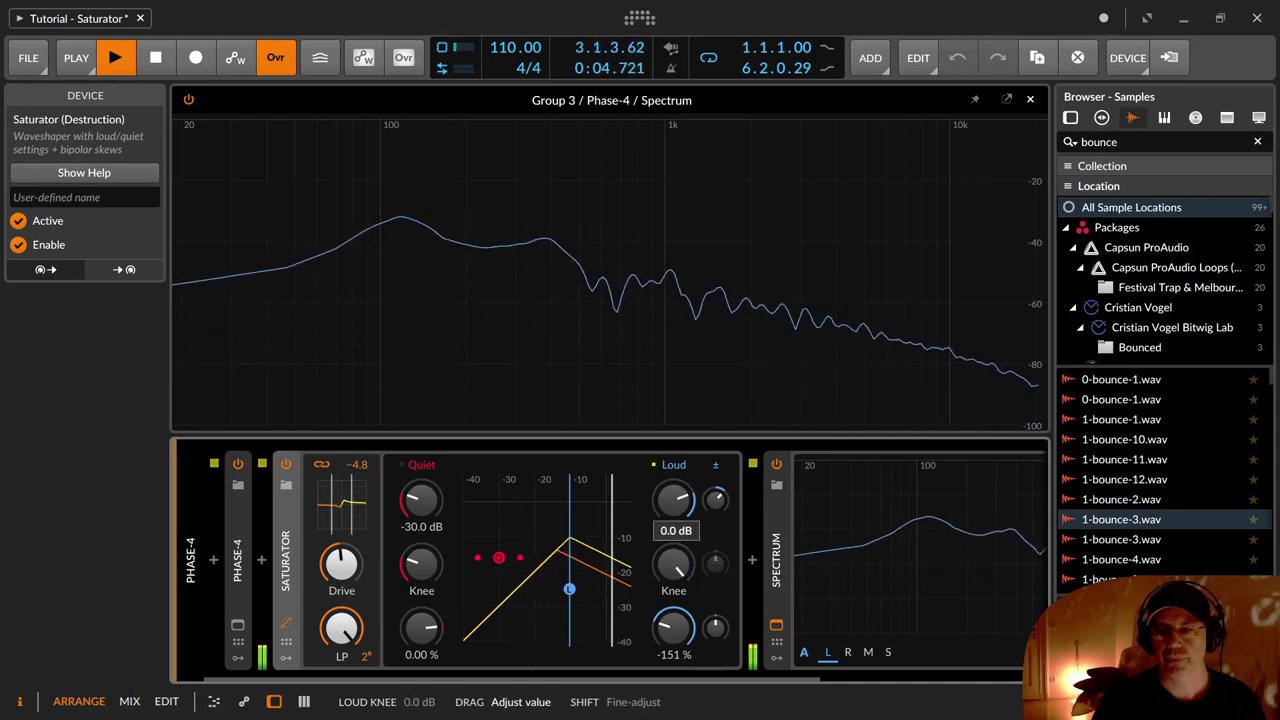
left_click_drag(674, 500, 716, 493)
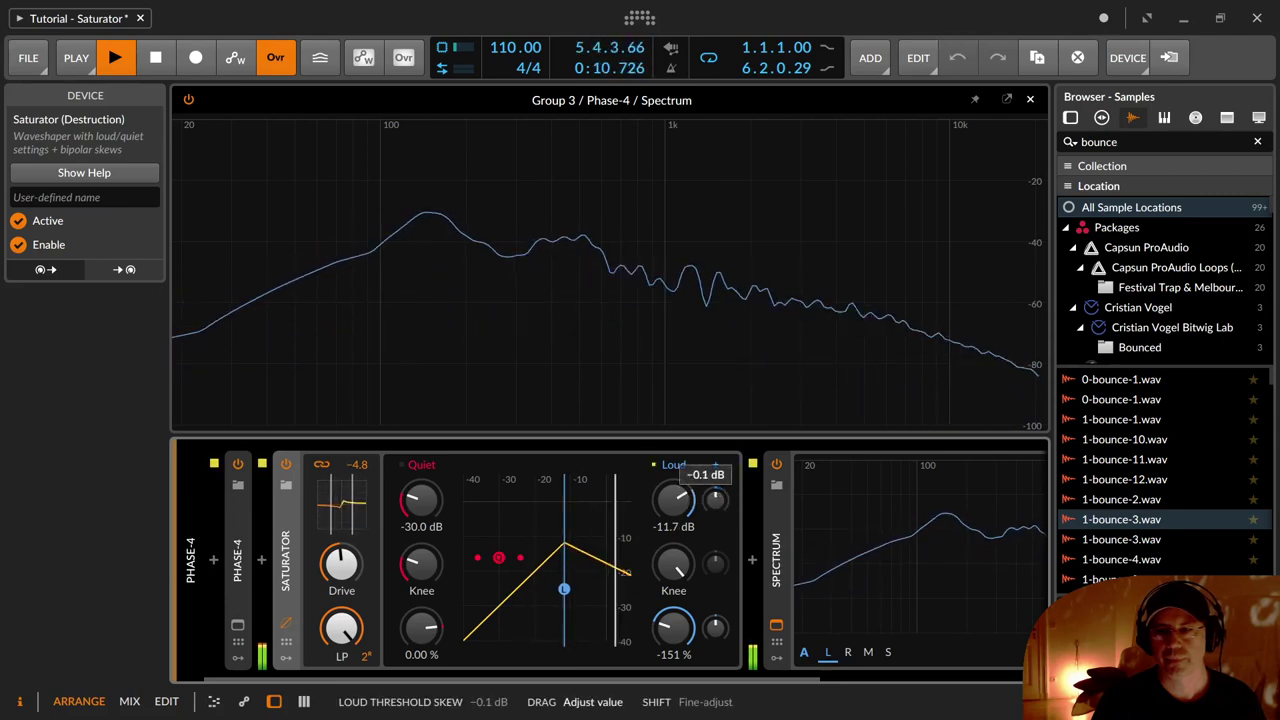
mouse_move(677, 565)
left_mouse_down()
mouse_move(677, 636)
mouse_move(677, 570)
left_mouse_up()
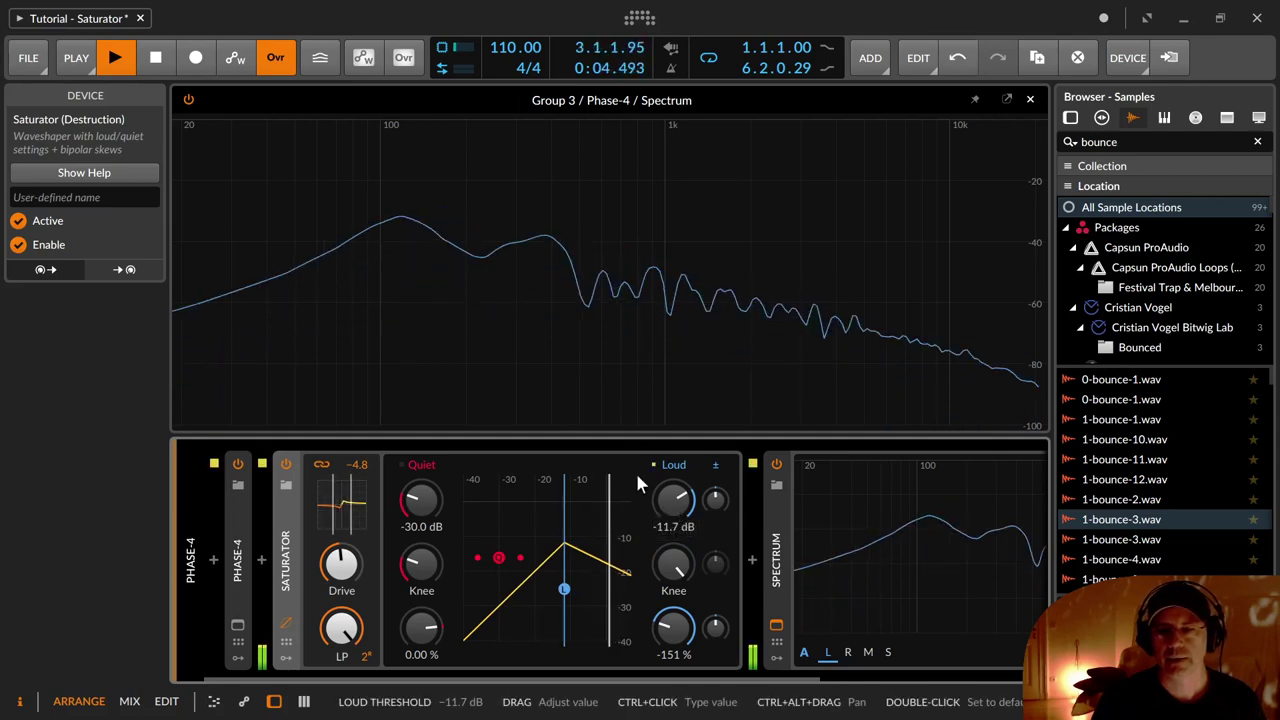
key("space")
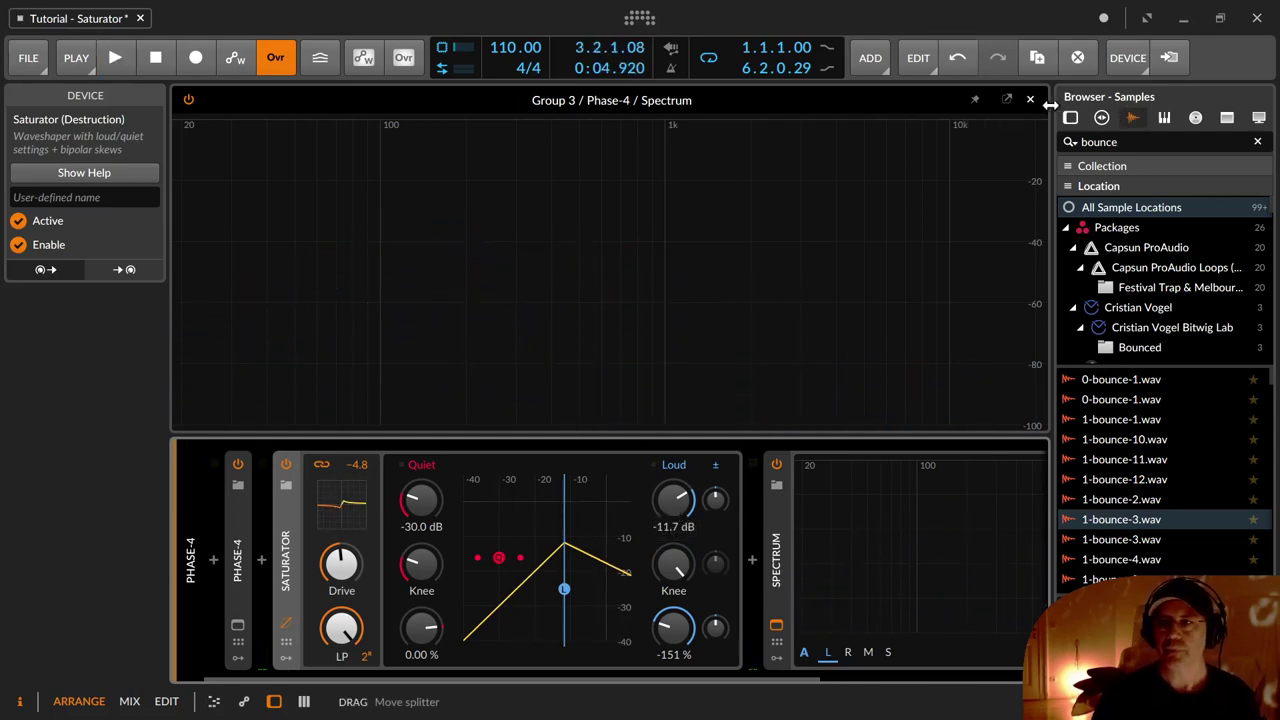
Close the expanded Spectrum window and set the arranger loop to the E-Kick clip's eight-bar length
left_click(1031, 100)
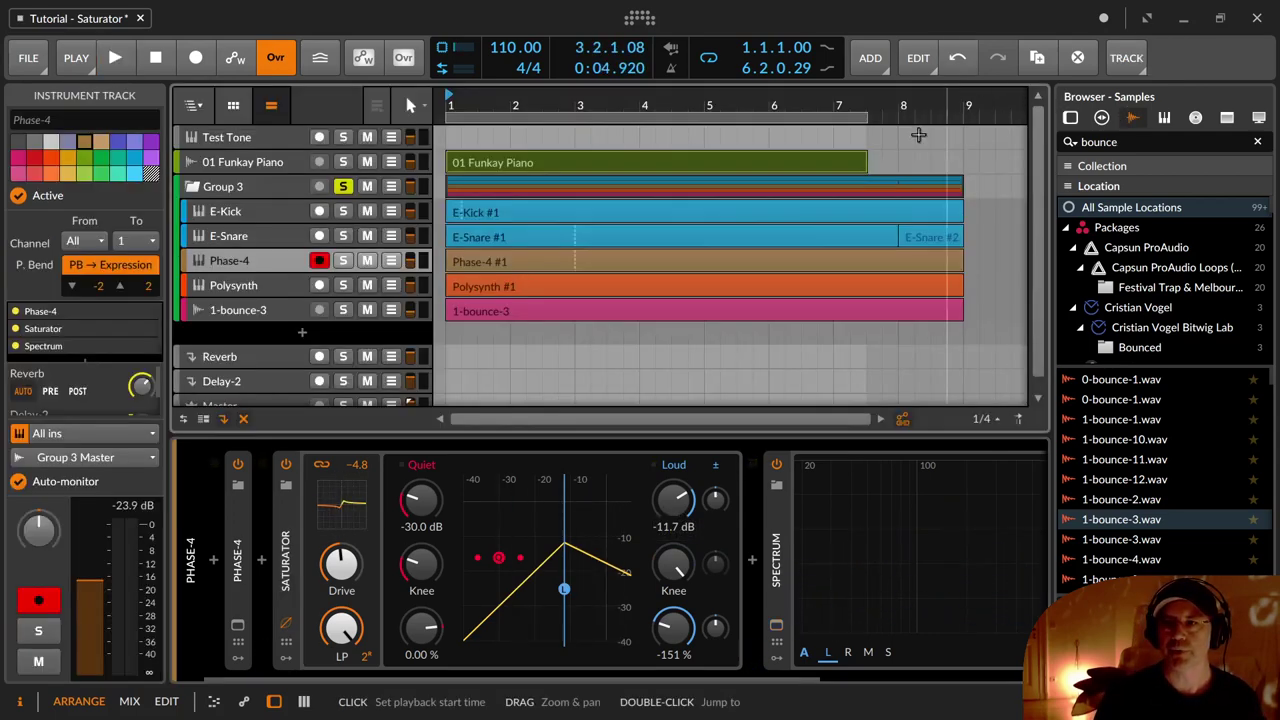
left_click(802, 218)
key("ctrl+l")
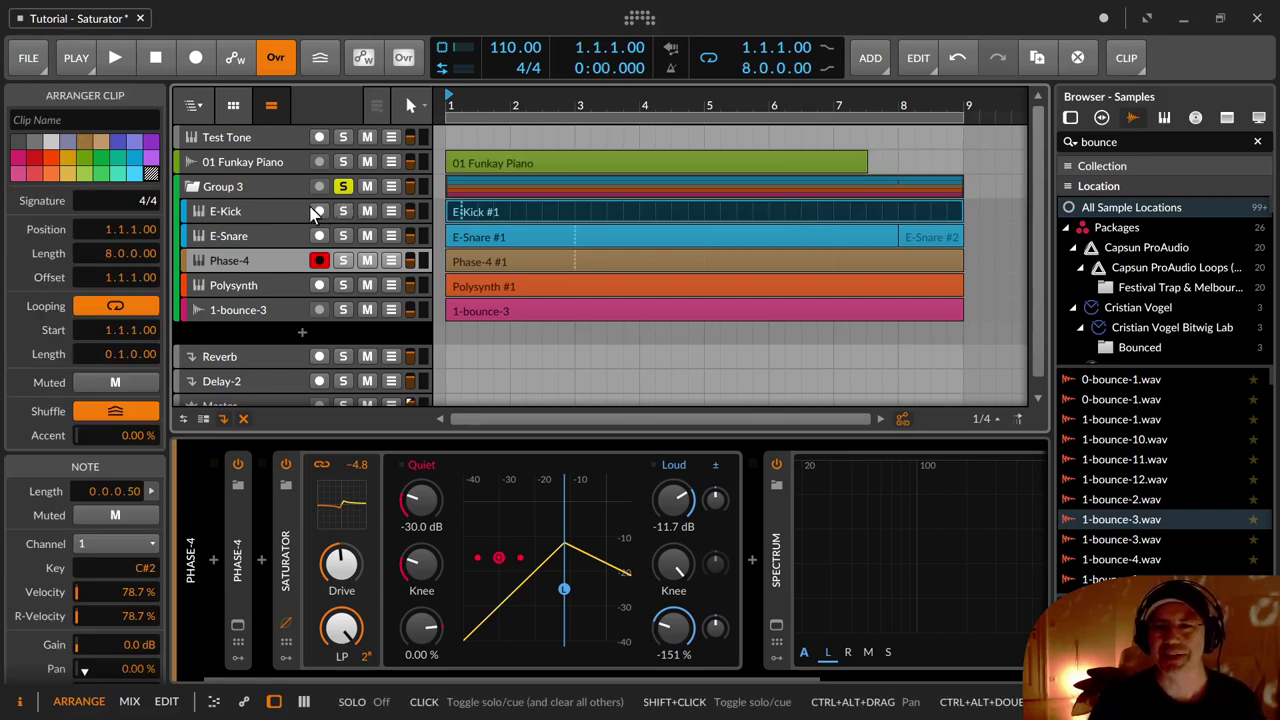
Return to the Phase-4 track and soften its Saturator during playback with a Loud ratio of -104 % and Loud knee of -12.7 dB
left_click(278, 206)
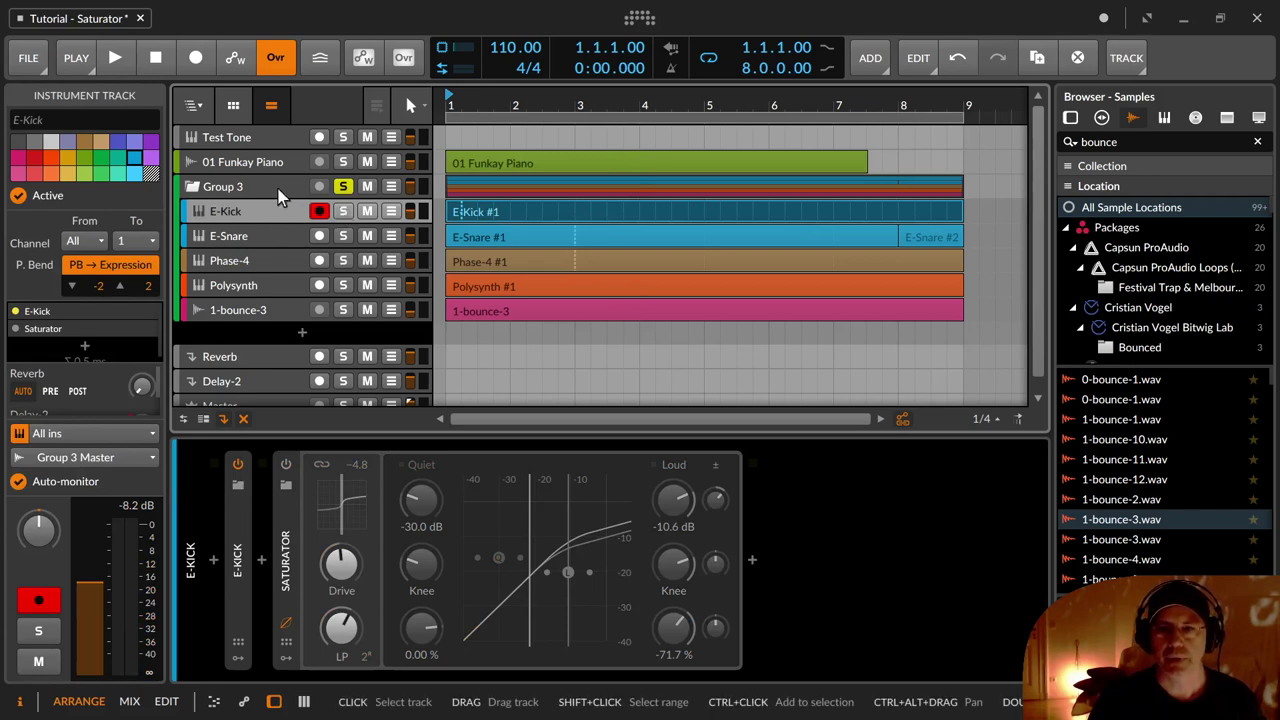
left_click(268, 262)
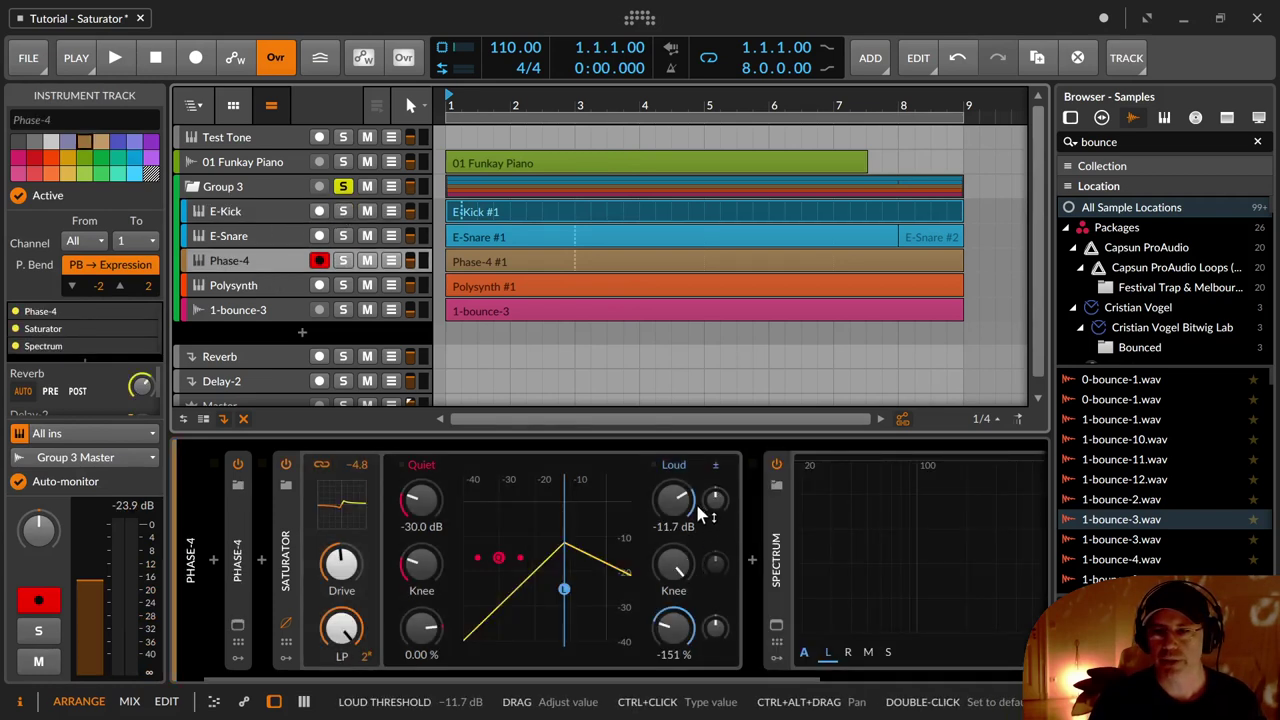
key("space")
left_click_drag(674, 626, 674, 592)
left_click_drag(674, 500, 674, 502)
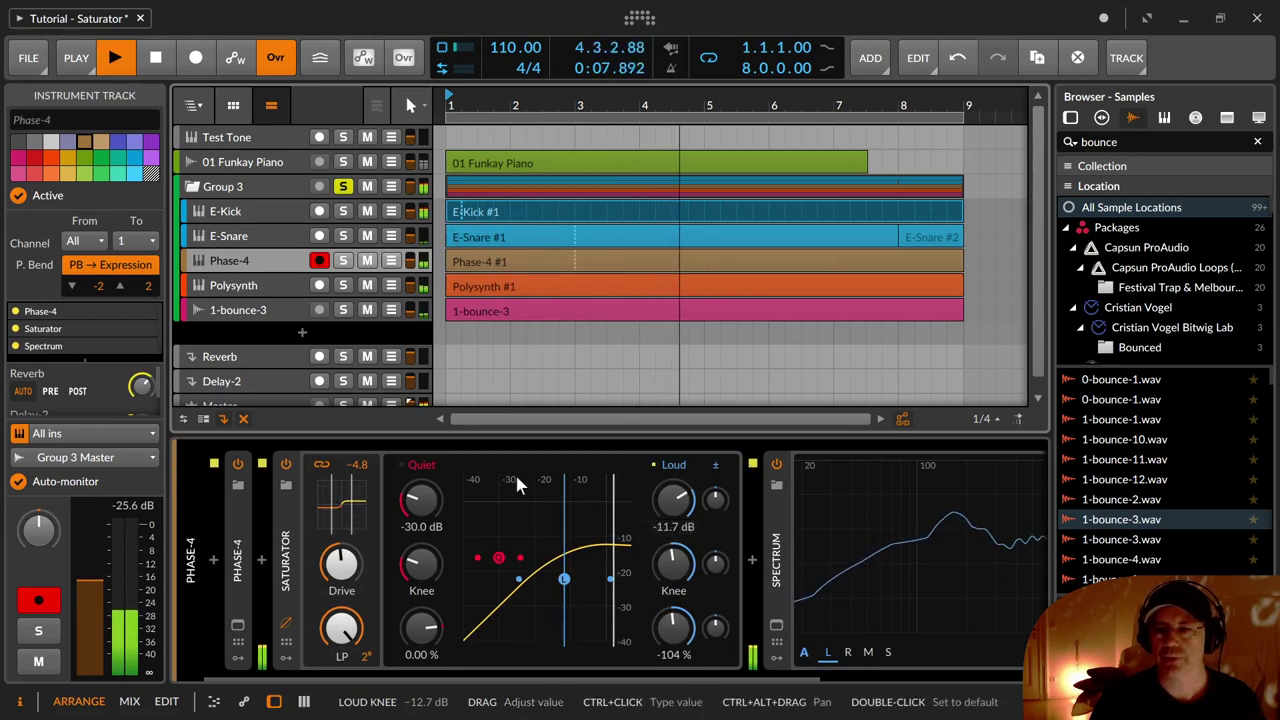
key("space")
Select and solo the E-Kick track and listen to it from the loop start with its Saturator bypassed
left_click(261, 212)
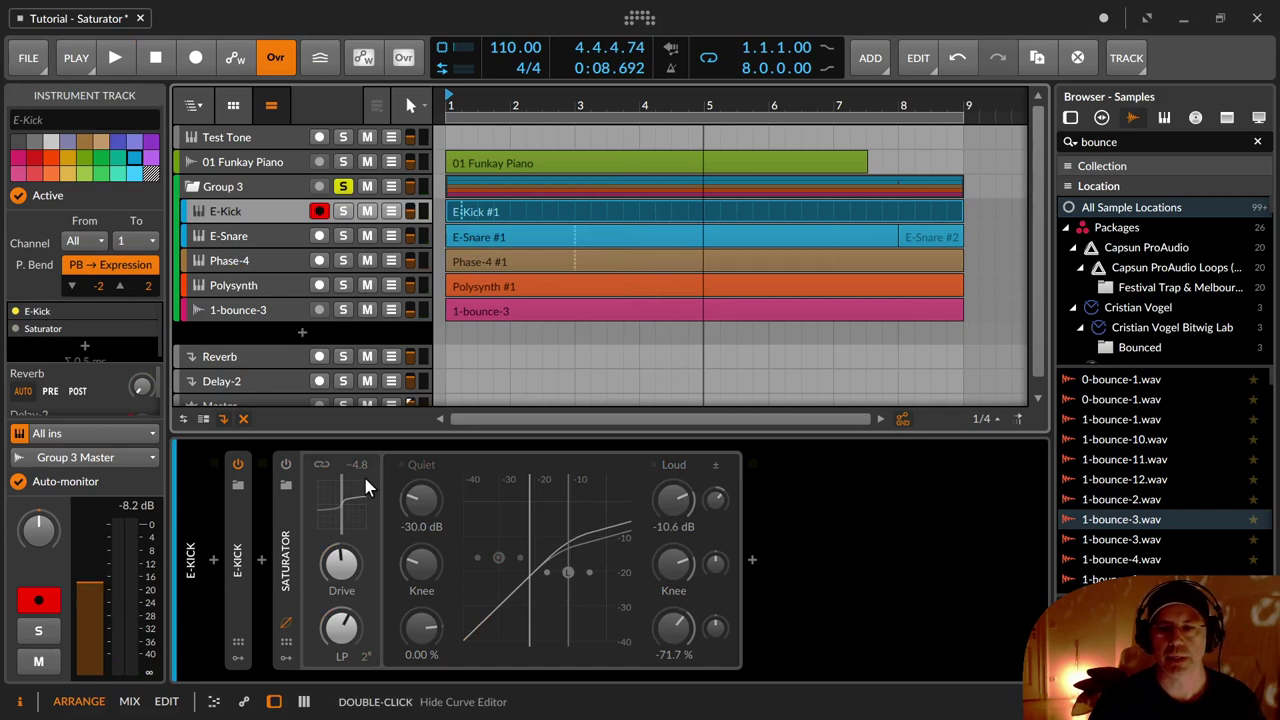
key("space")
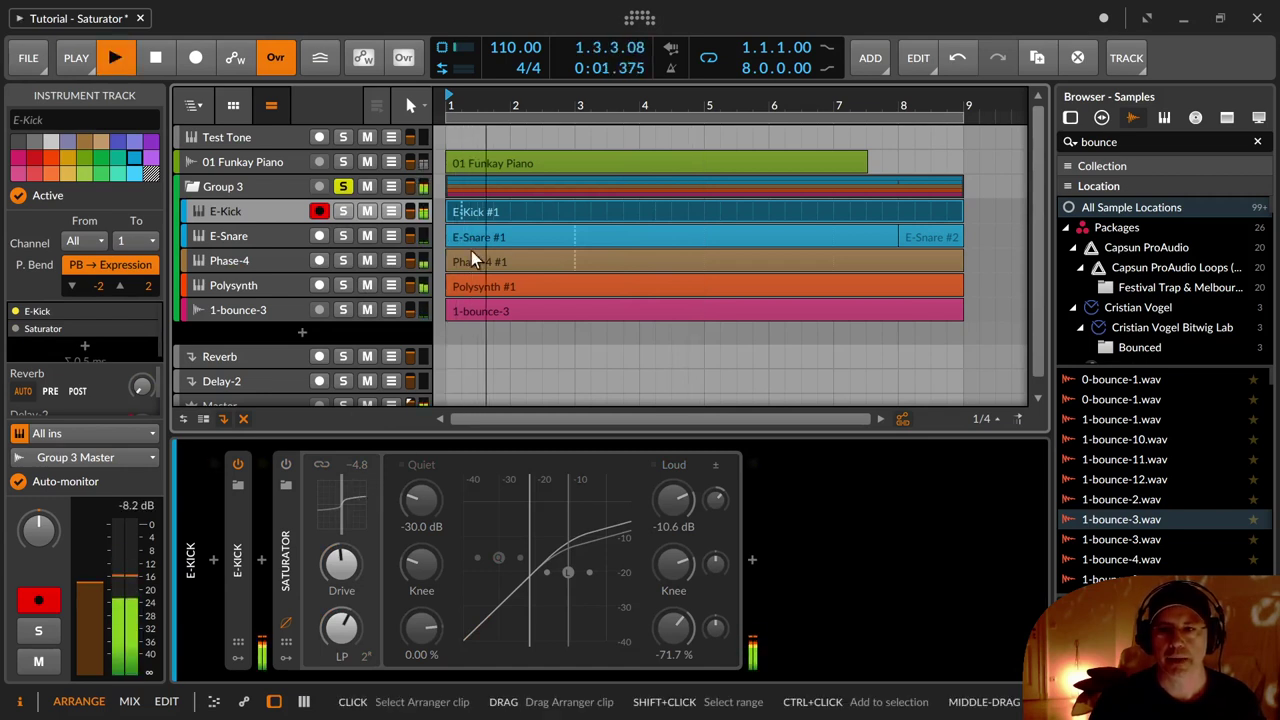
left_click(343, 212)
key("space")
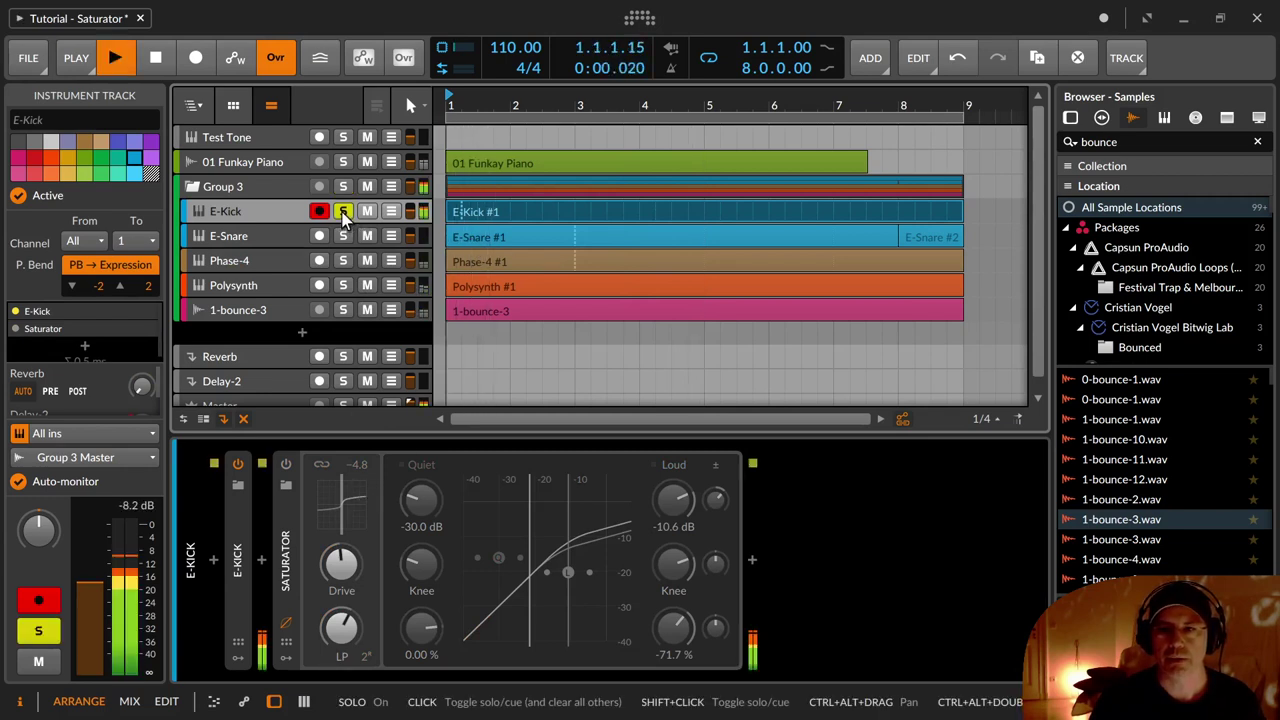
Enable the E-Kick Saturator, set its drive to -1.6 dB, and compare it with bypass during playback
left_click(287, 466)
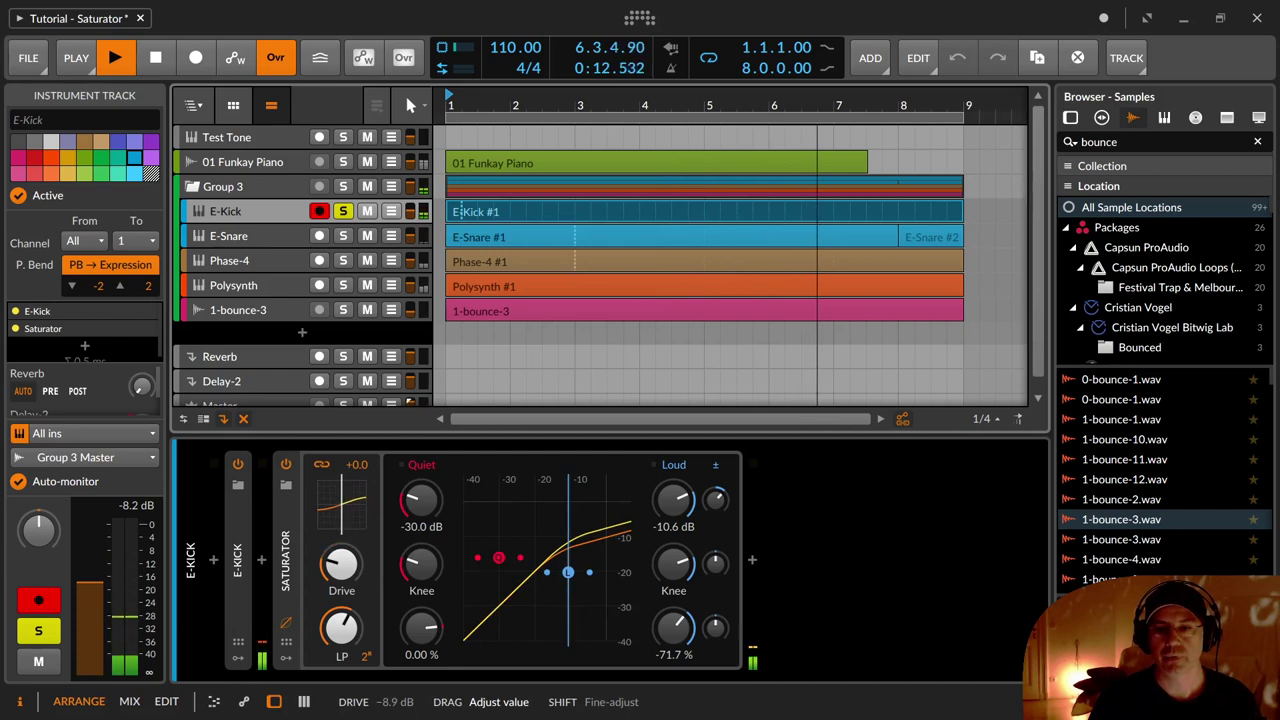
left_click(287, 466)
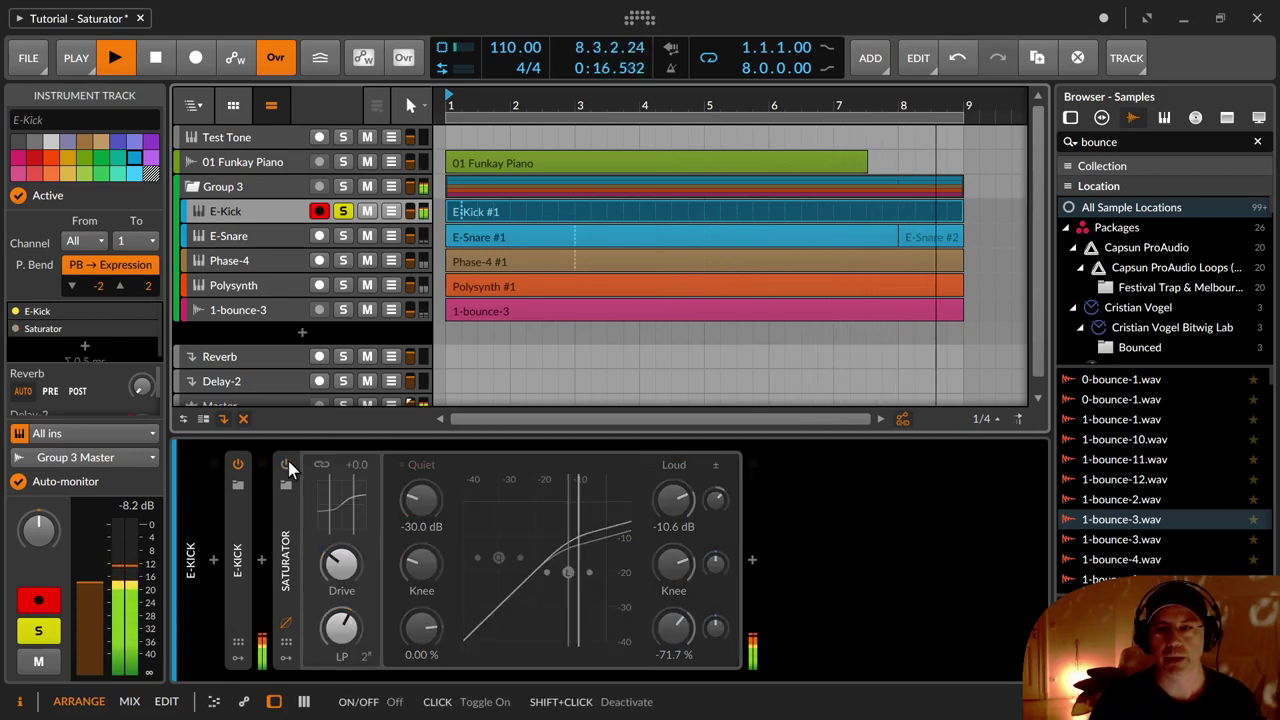
left_click(287, 466)
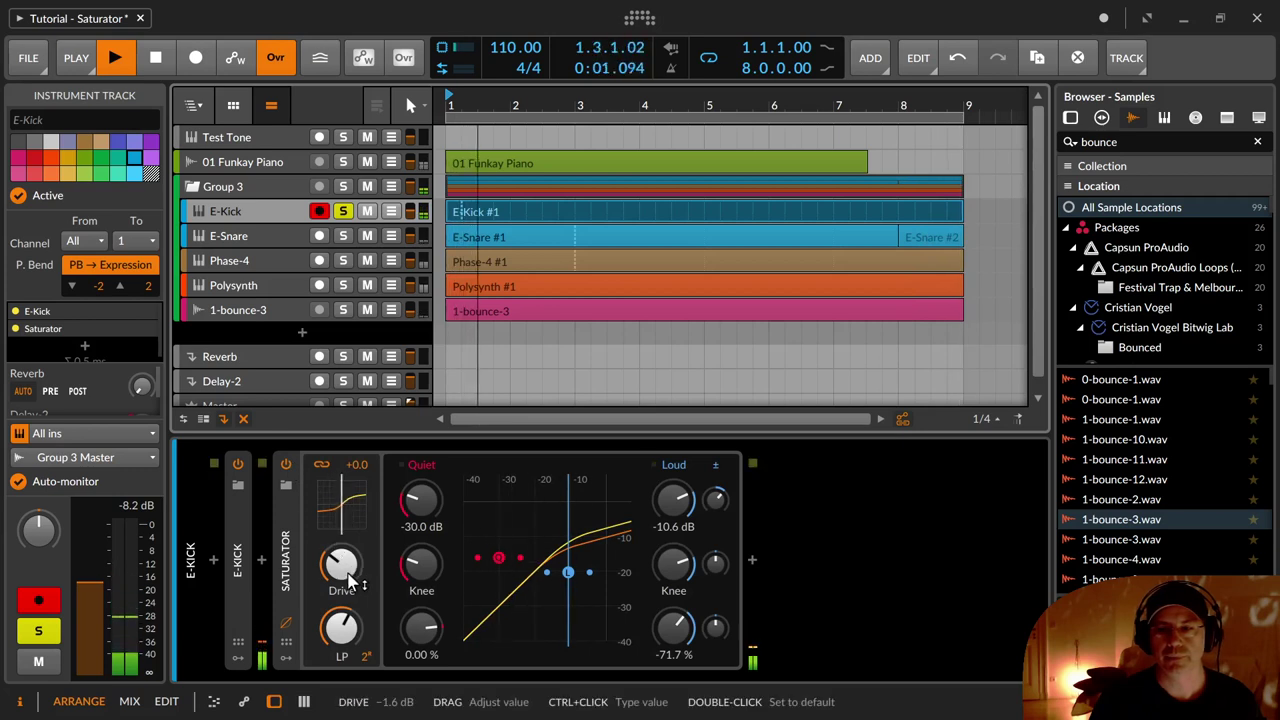
key("space")
key("space")
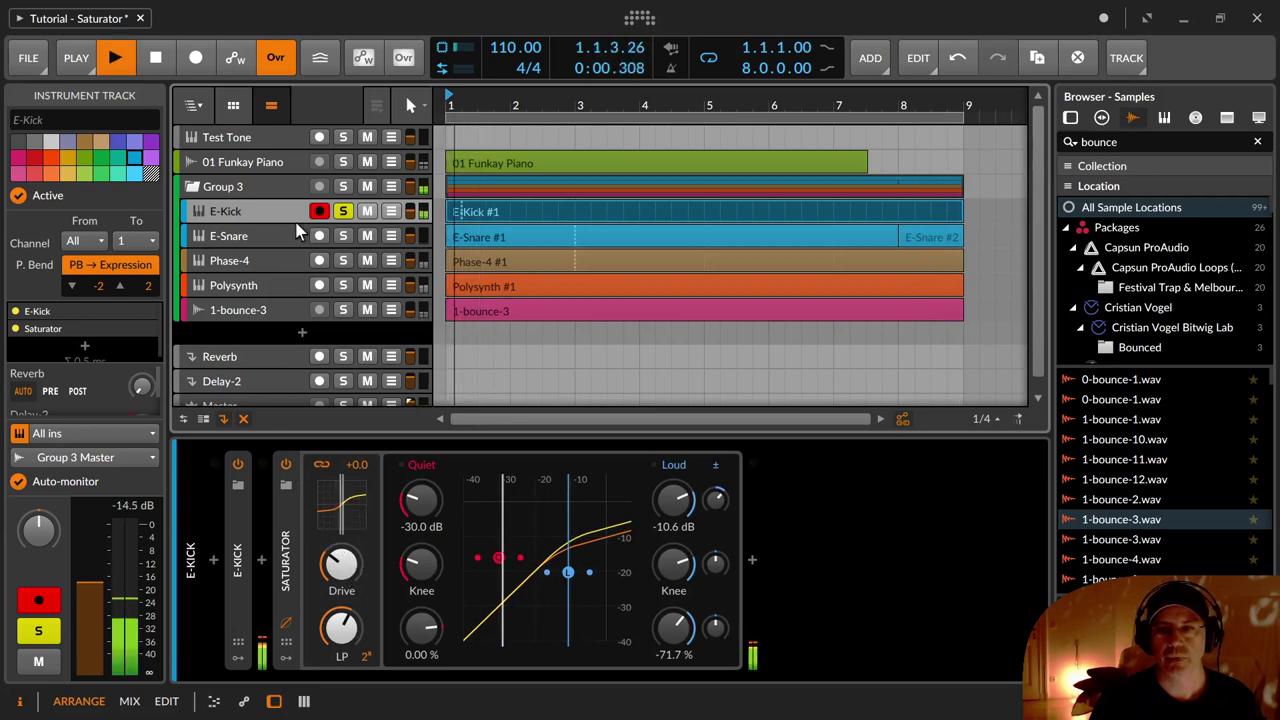
Solo Group 3 and raise the E-Kick Saturator's drive and low-pass cutoff while the group plays
left_click(343, 188)
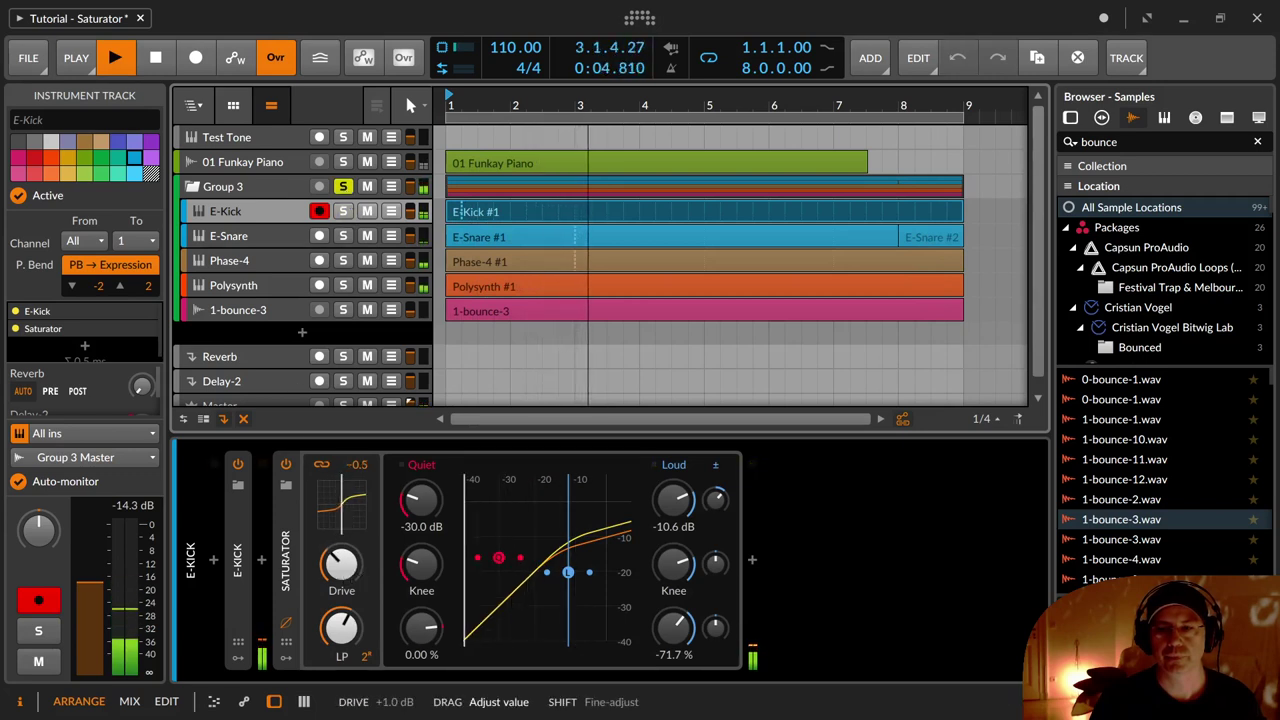
mouse_move(341, 565)
left_mouse_down()
mouse_move(341, 545)
mouse_move(341, 580)
mouse_move(341, 569)
left_mouse_up()
left_click_drag(341, 628, 341, 612)
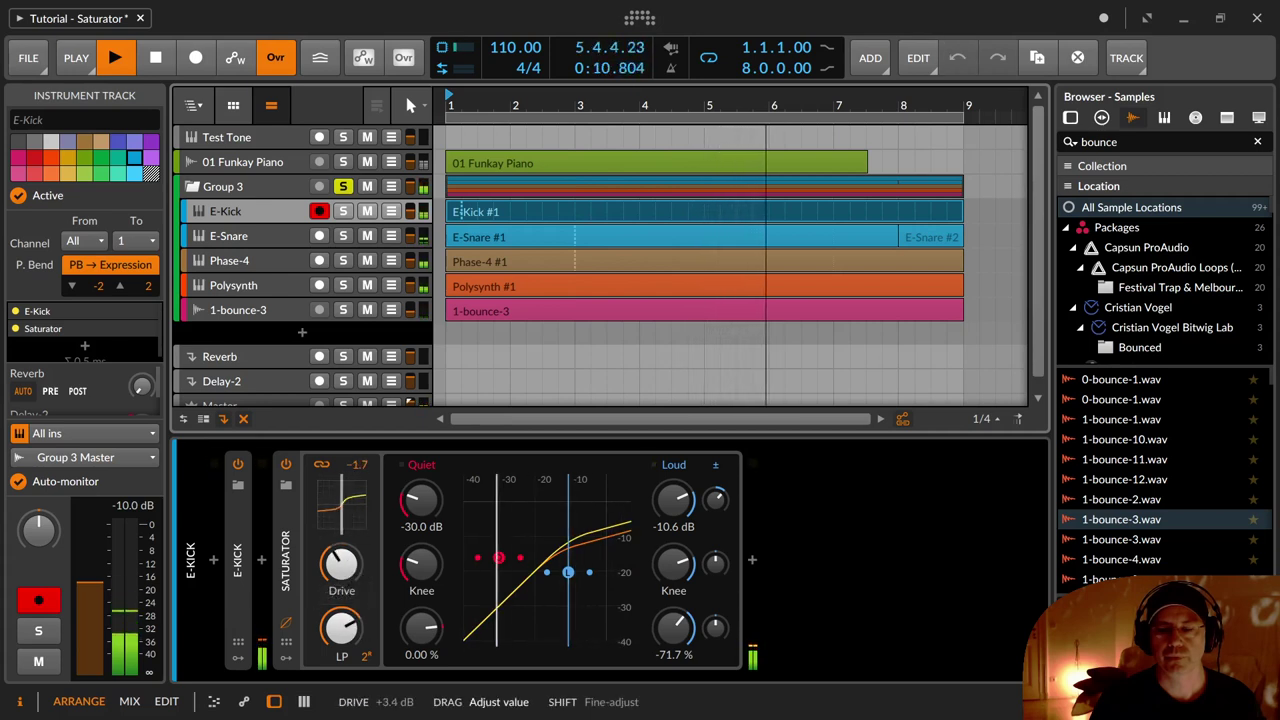
left_click_drag(341, 565, 341, 578)
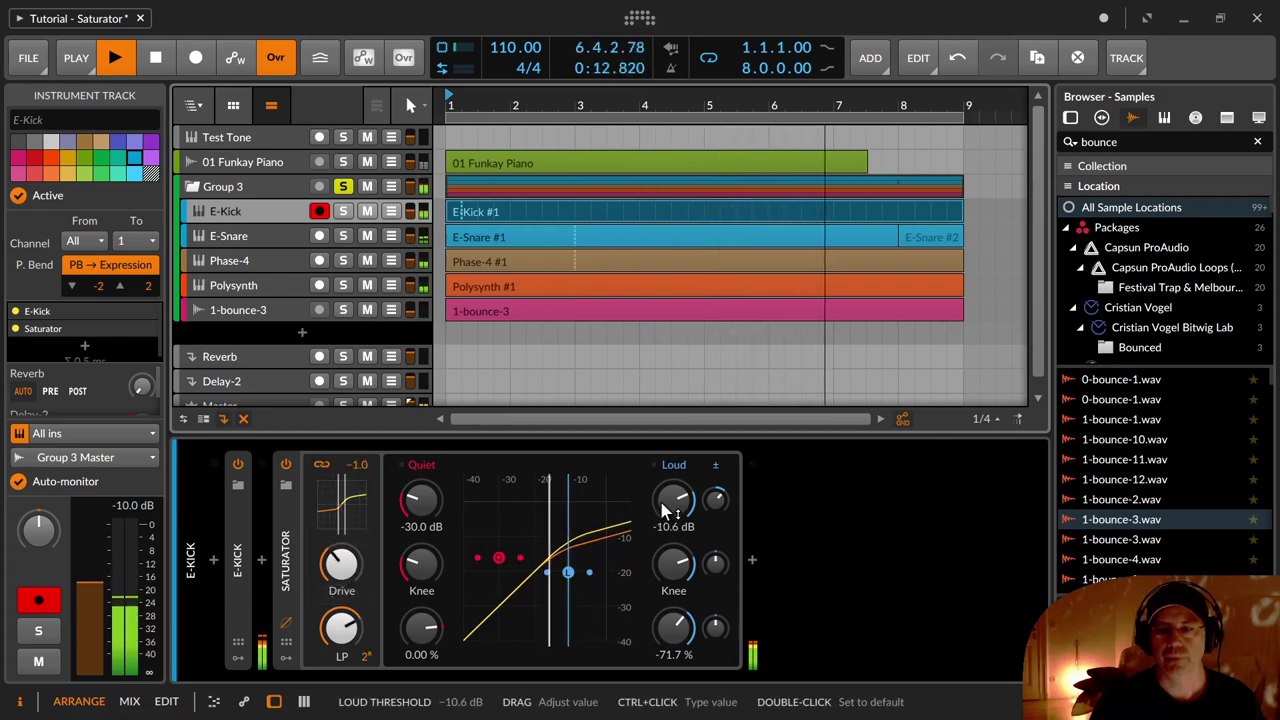
Widen the E-Kick Saturator's Loud knee to about -8.5 dB and set its Loud threshold to -6.9 dB
left_click_drag(674, 500, 674, 496)
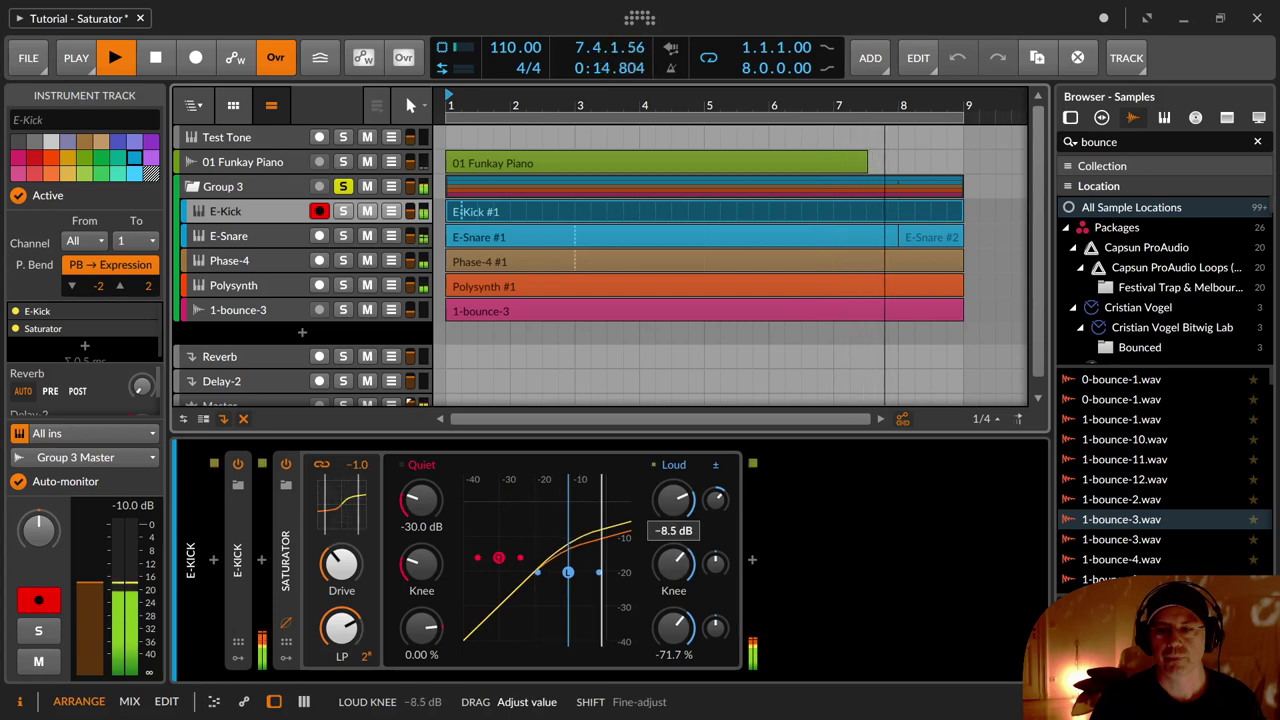
left_click_drag(674, 566, 674, 569)
left_click_drag(671, 510, 671, 493)
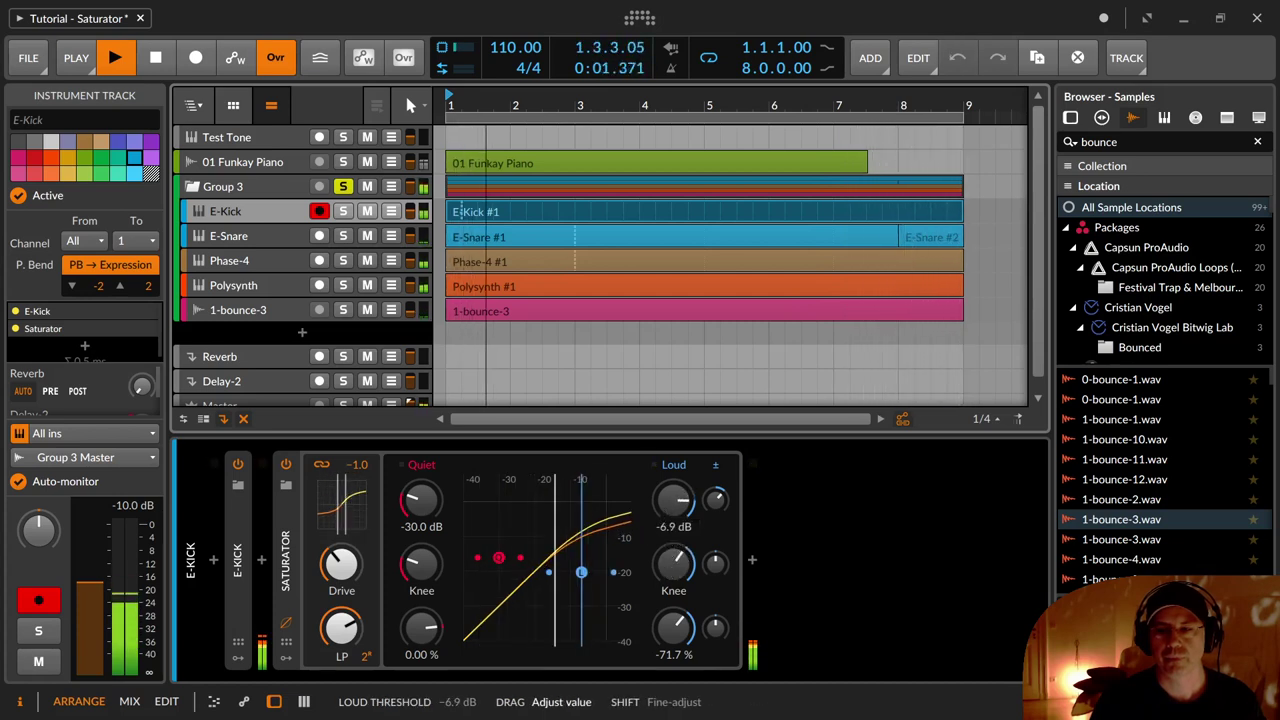
left_click_drag(671, 493, 670, 515)
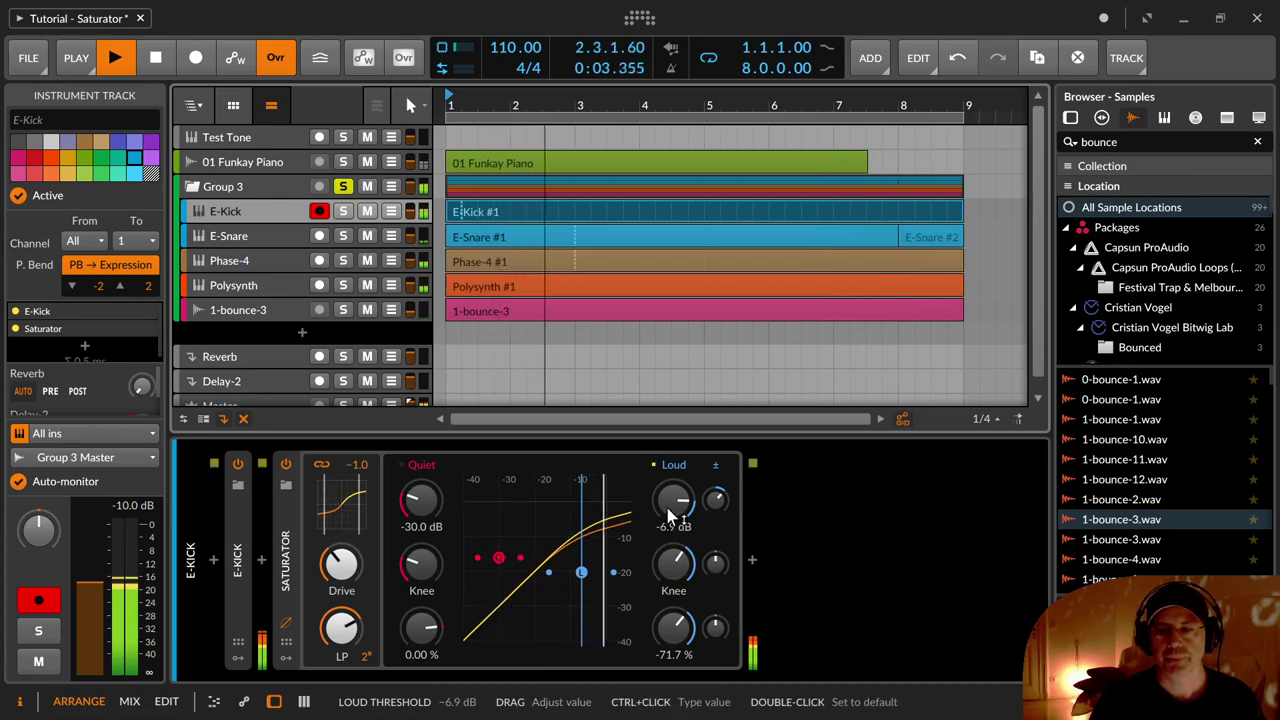
Insert a Spectrum device after the E-Kick Saturator, show it in an expanded window, and bypass the Saturator for comparison
left_click(748, 575)
type("spec")
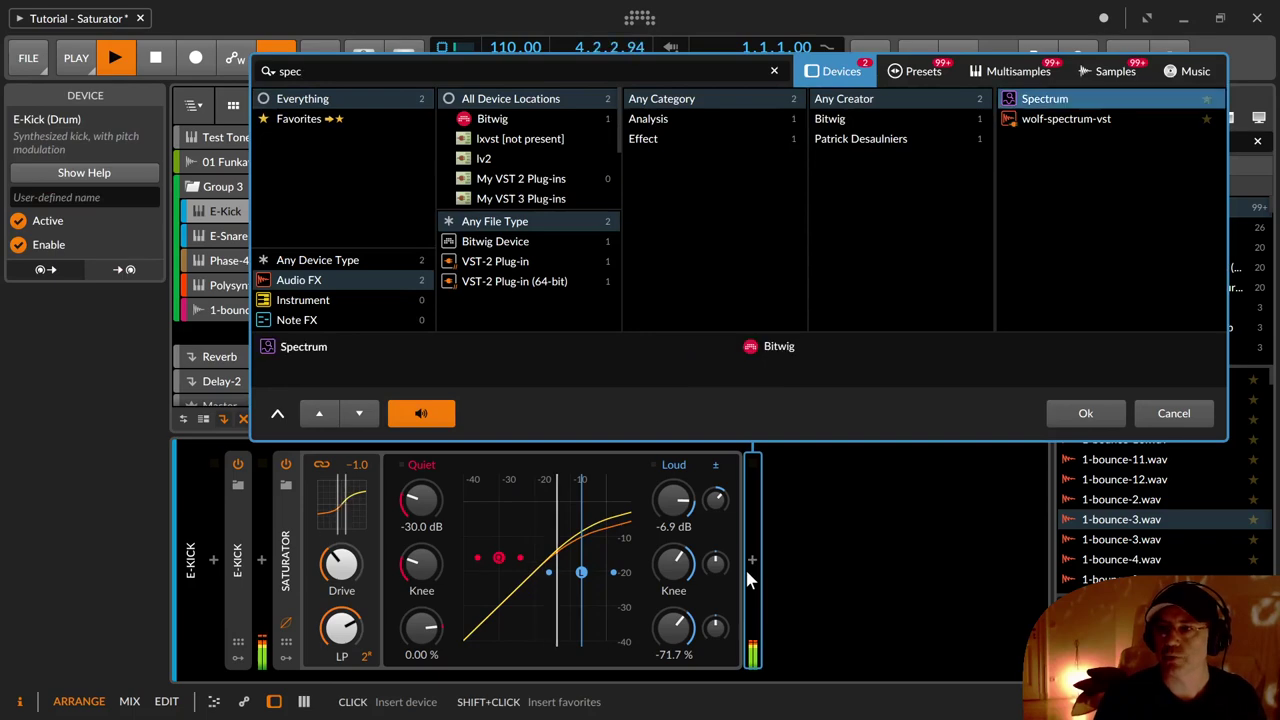
key("Return")
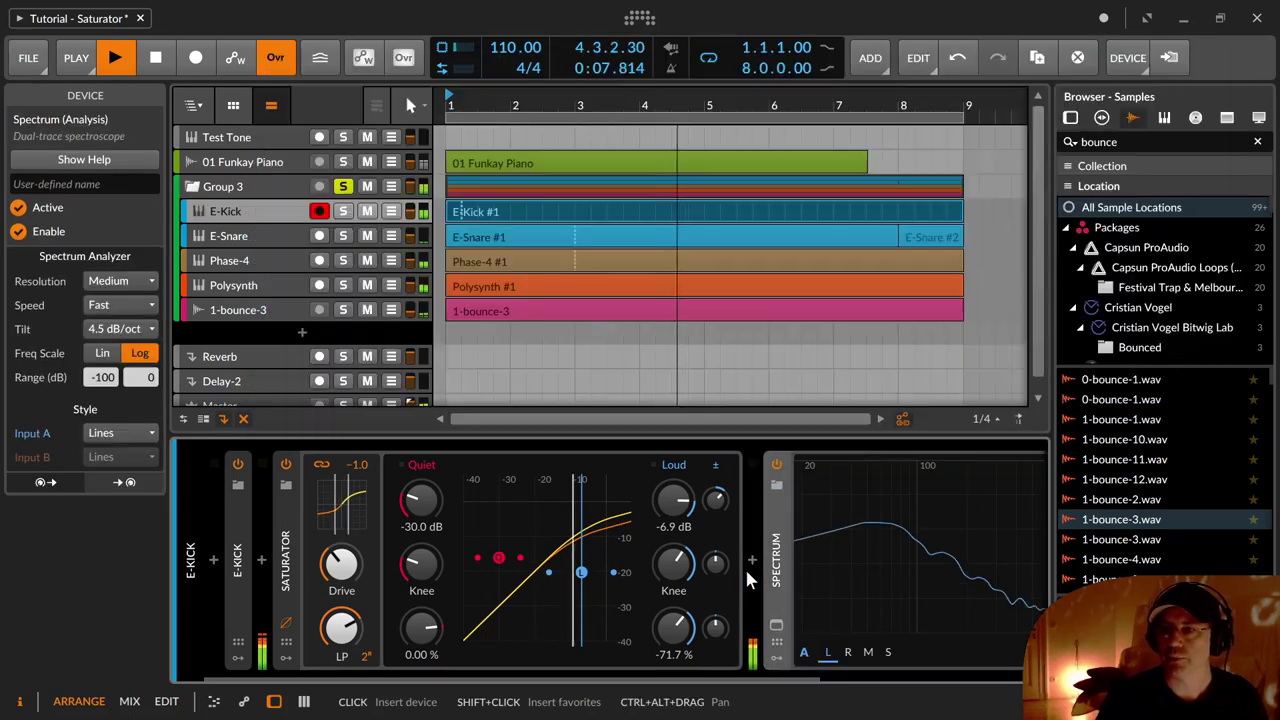
left_click(776, 624)
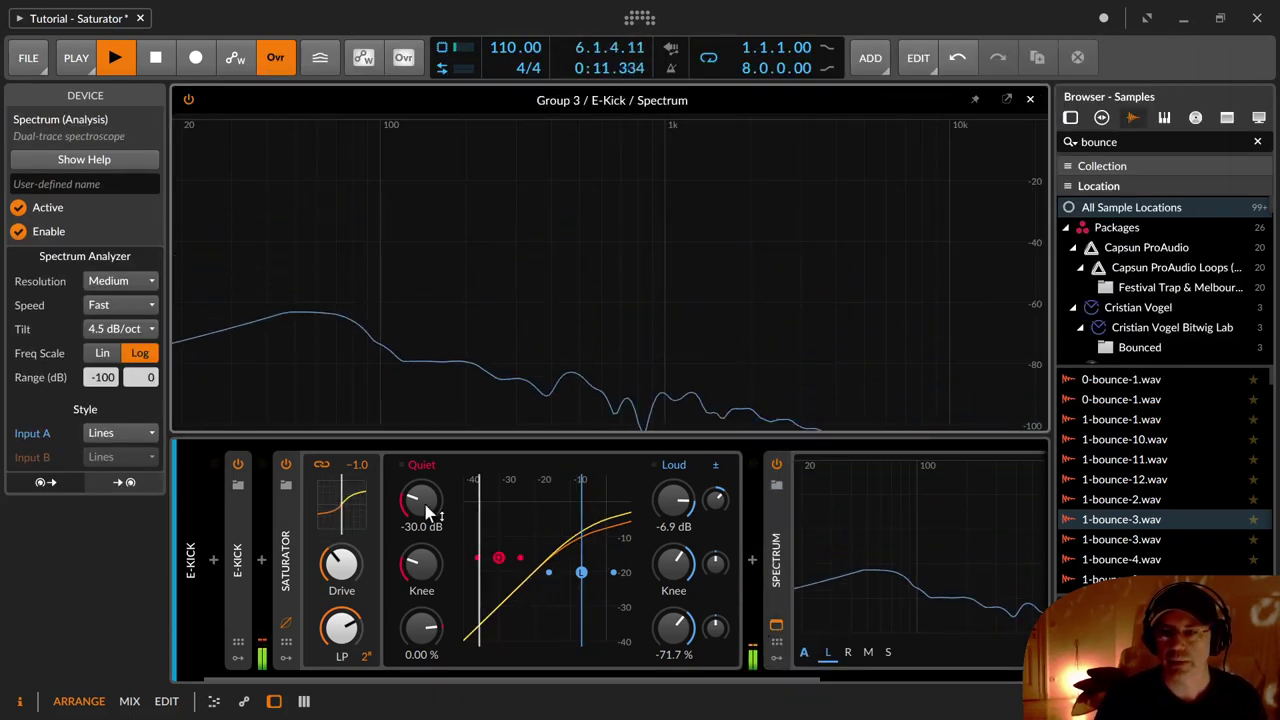
left_click(286, 465)
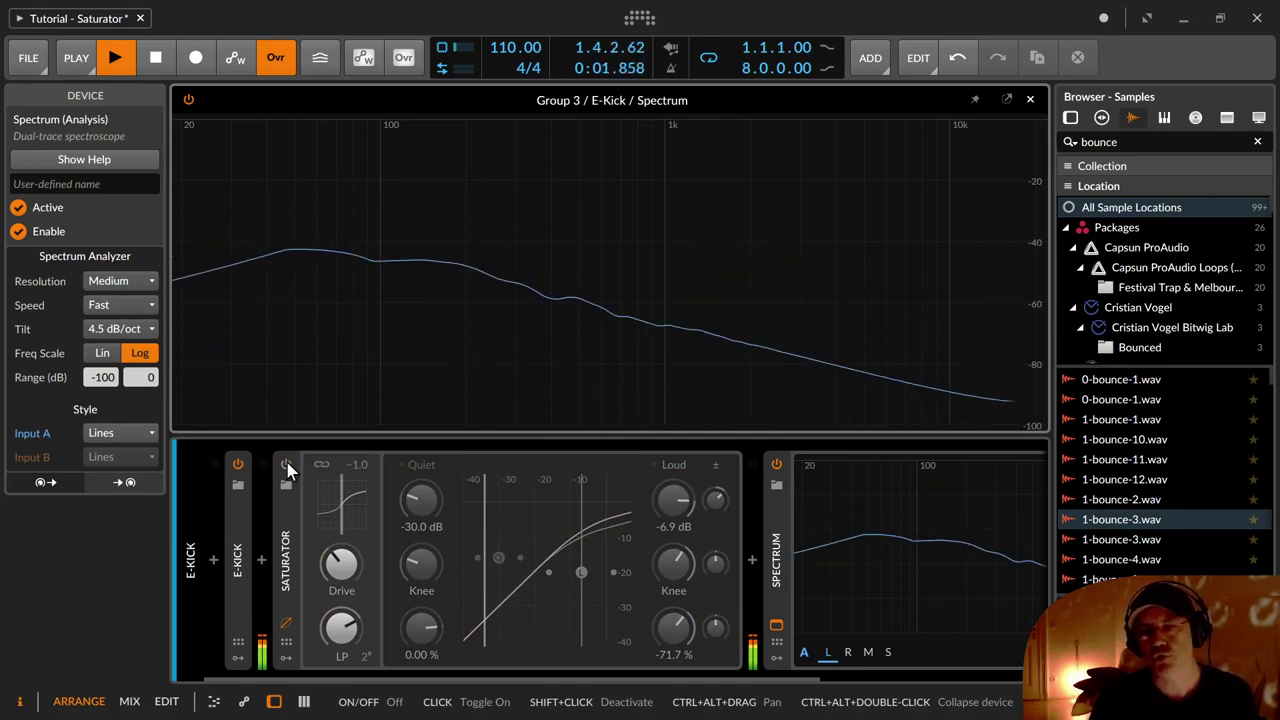
Compare the E-Kick Saturator with bypass on the expanded Spectrum, leave the Saturator enabled, and close the Spectrum window
left_click(286, 466)
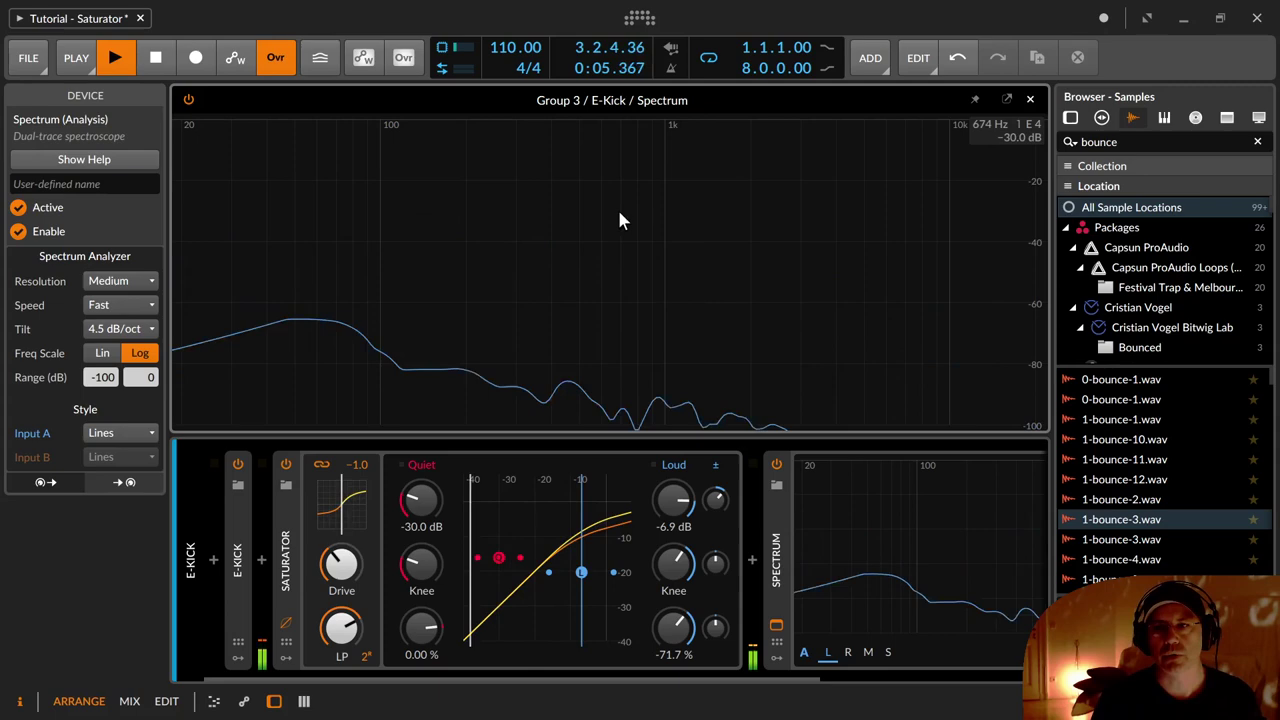
left_click(284, 466)
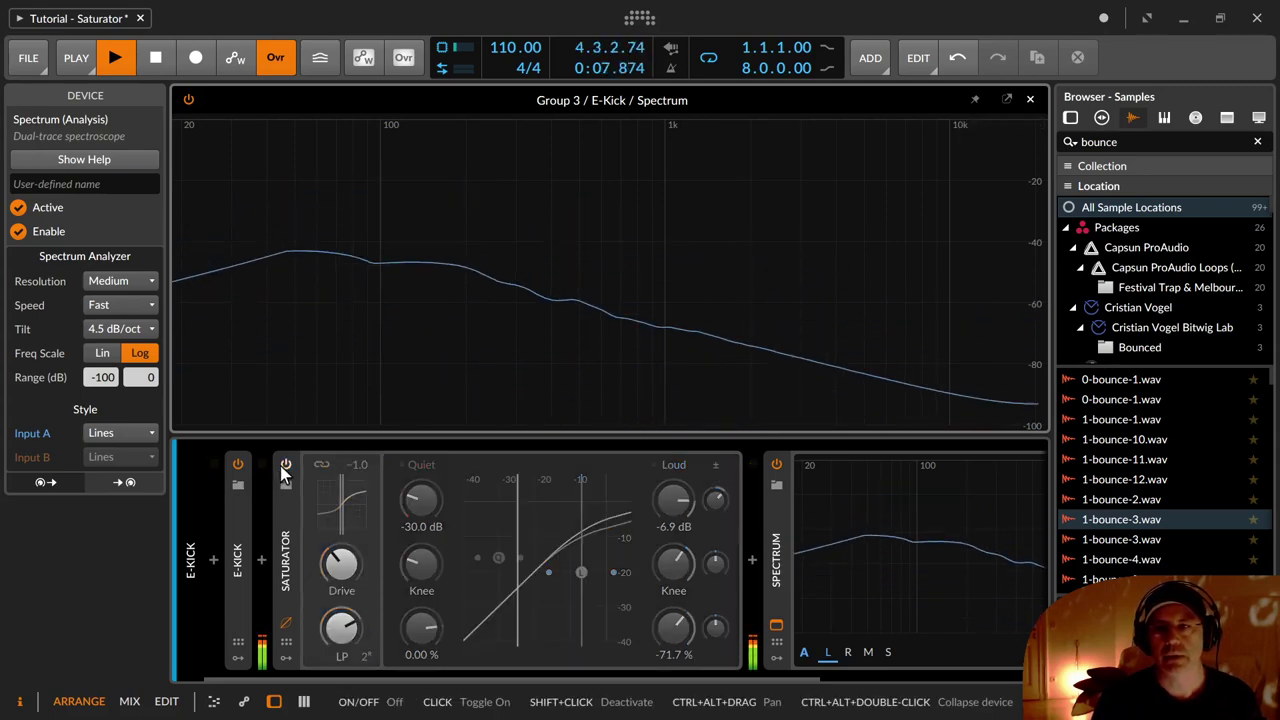
left_click(281, 468)
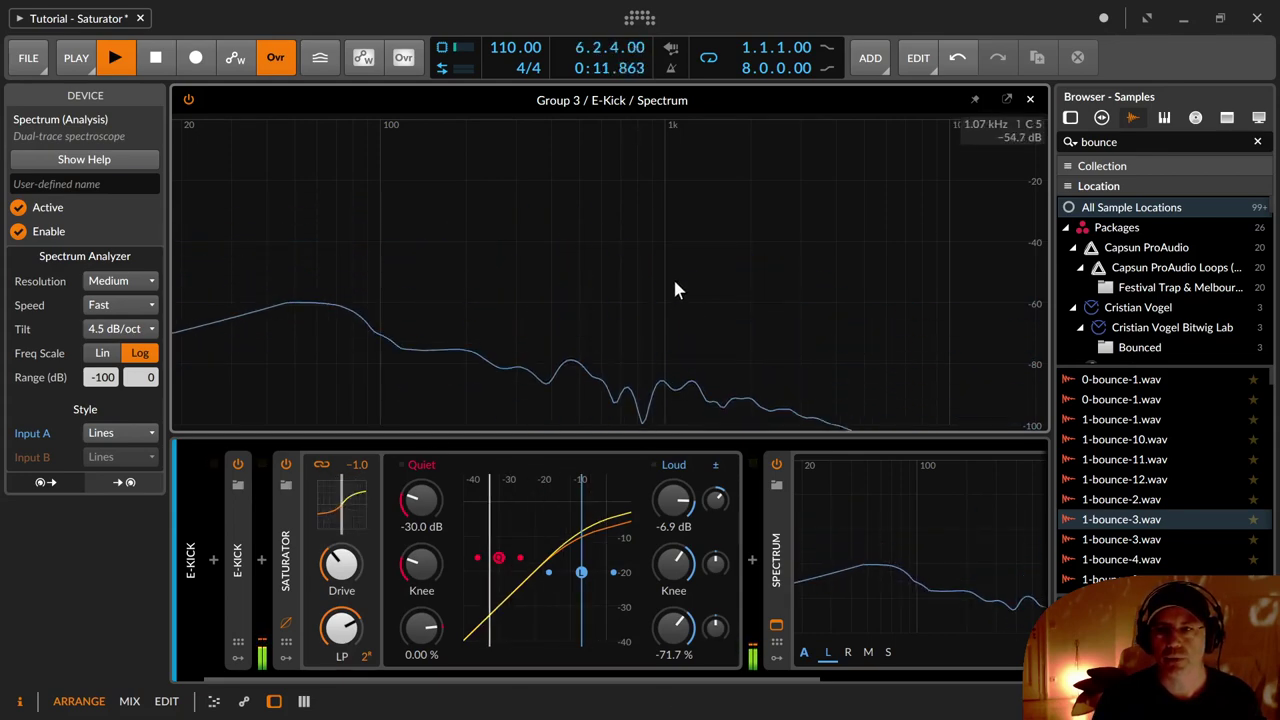
left_click(284, 466)
left_click(284, 466)
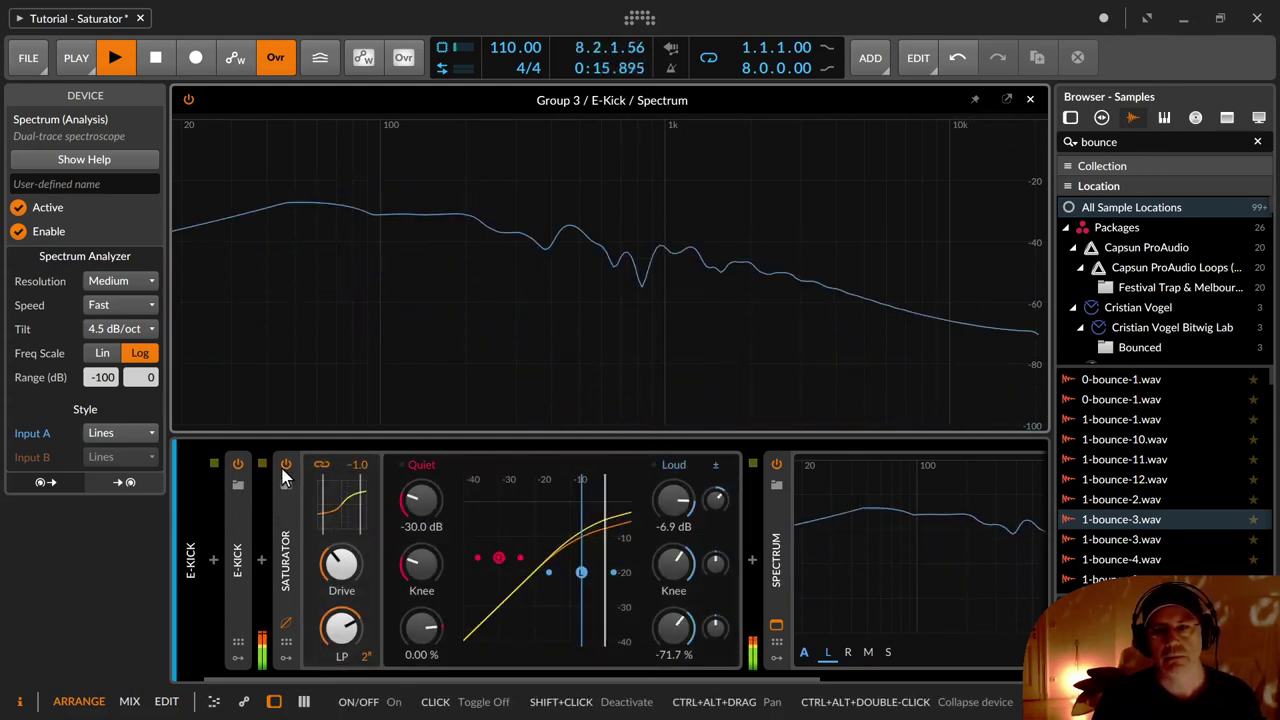
left_click(284, 468)
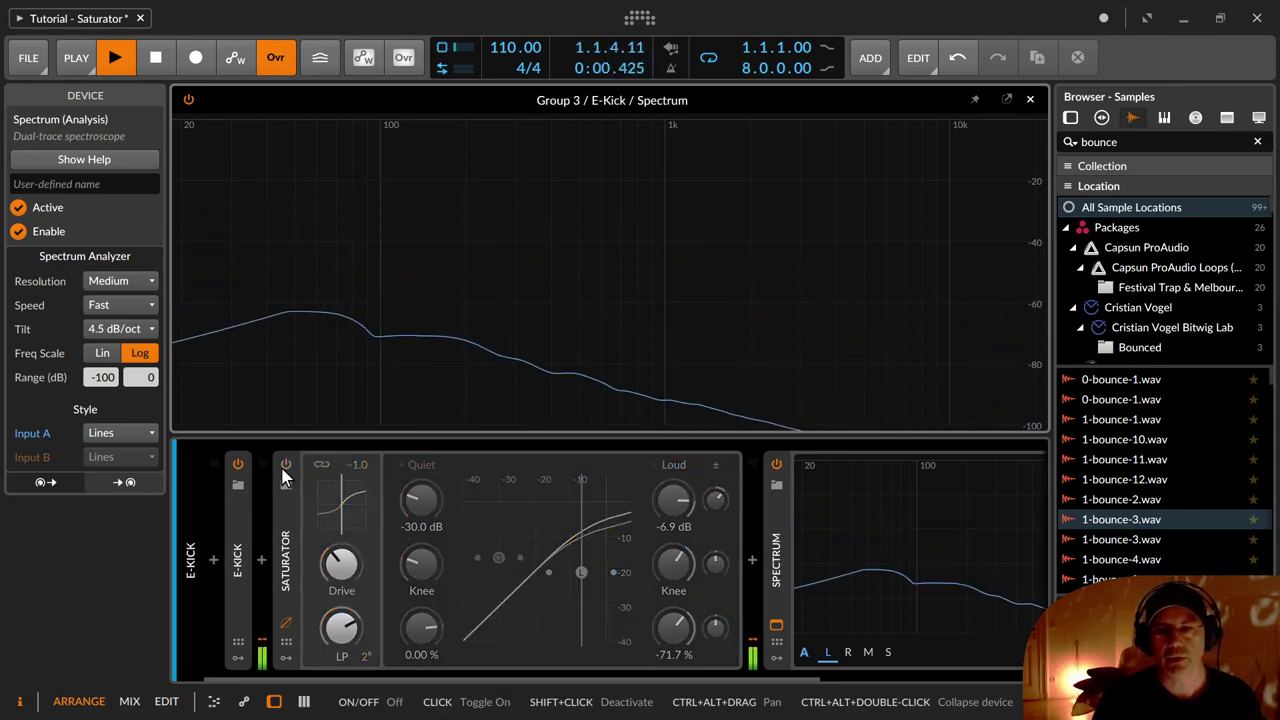
left_click(284, 466)
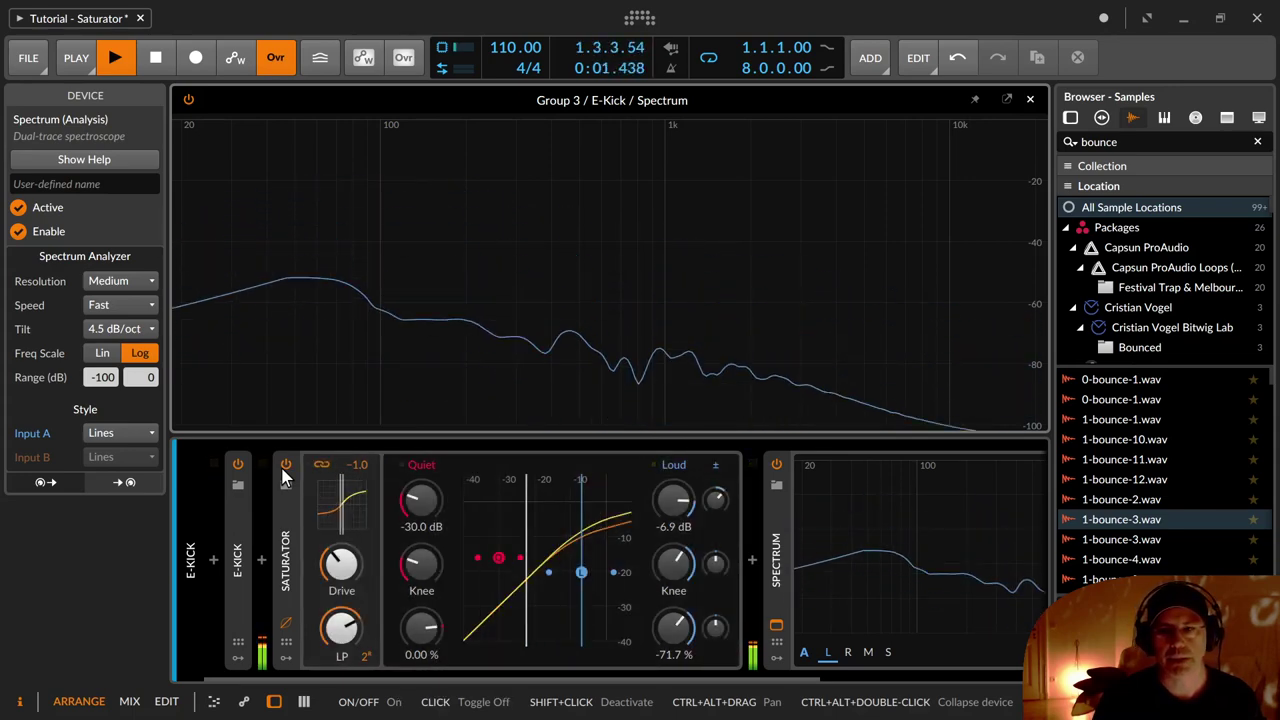
left_click(1030, 98)
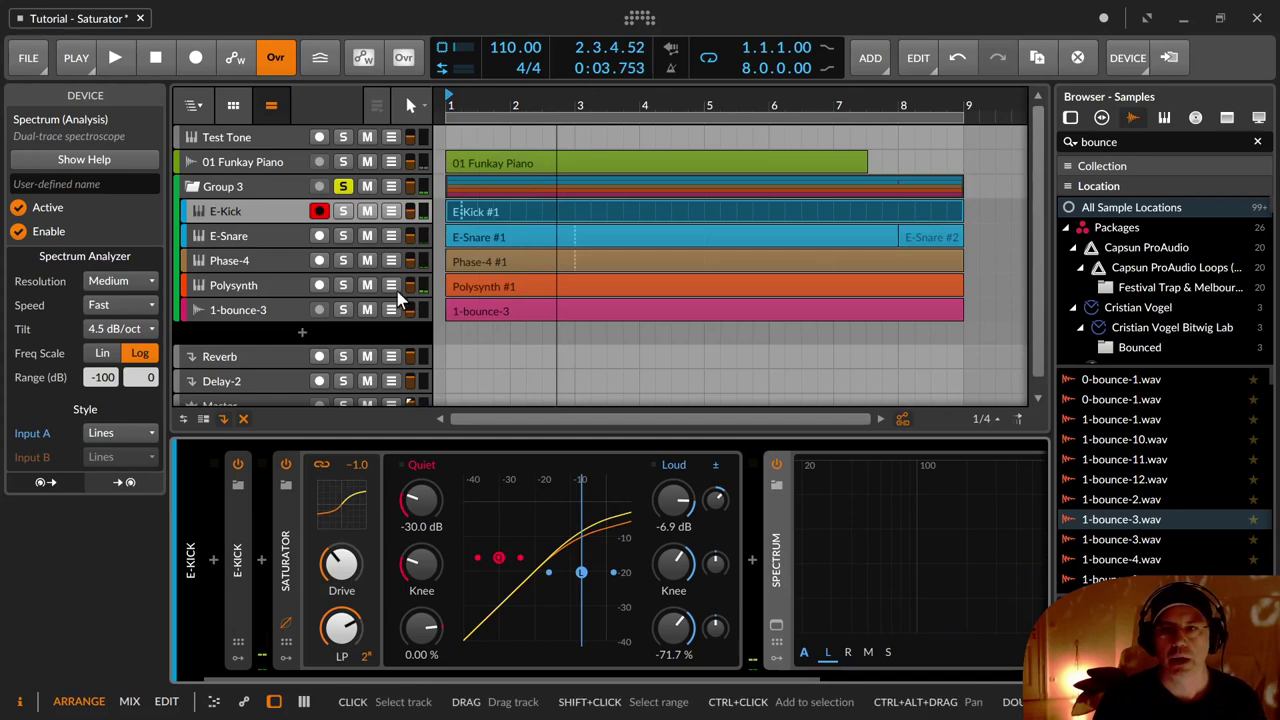
Expand the Saturator on the E-Snare track and solo the track during playback
left_click(272, 235)
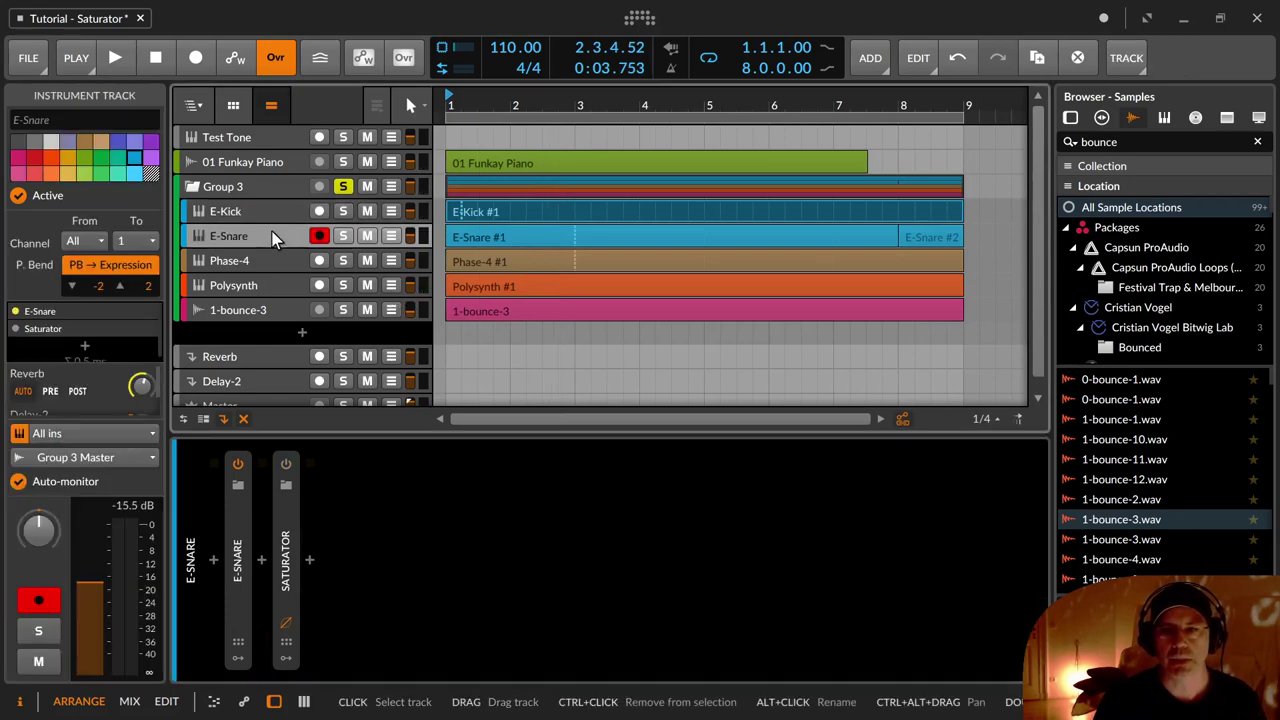
left_click(289, 545)
double_click(289, 545)
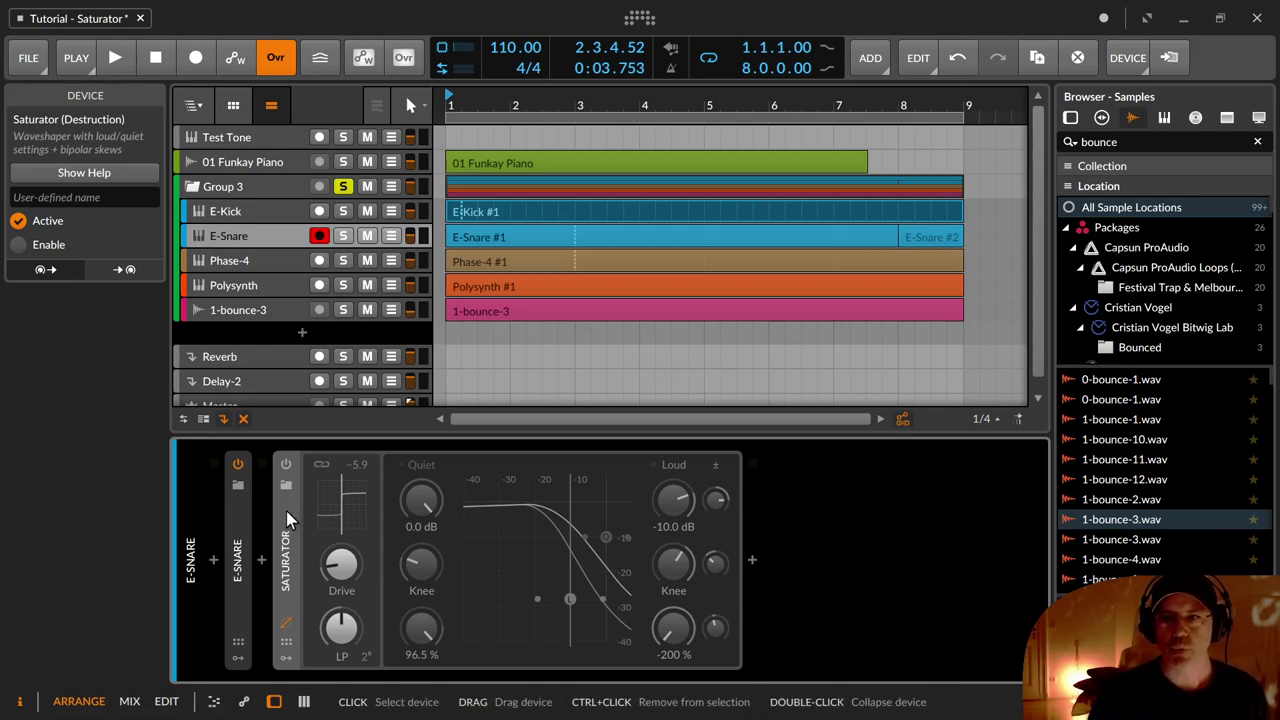
key("space")
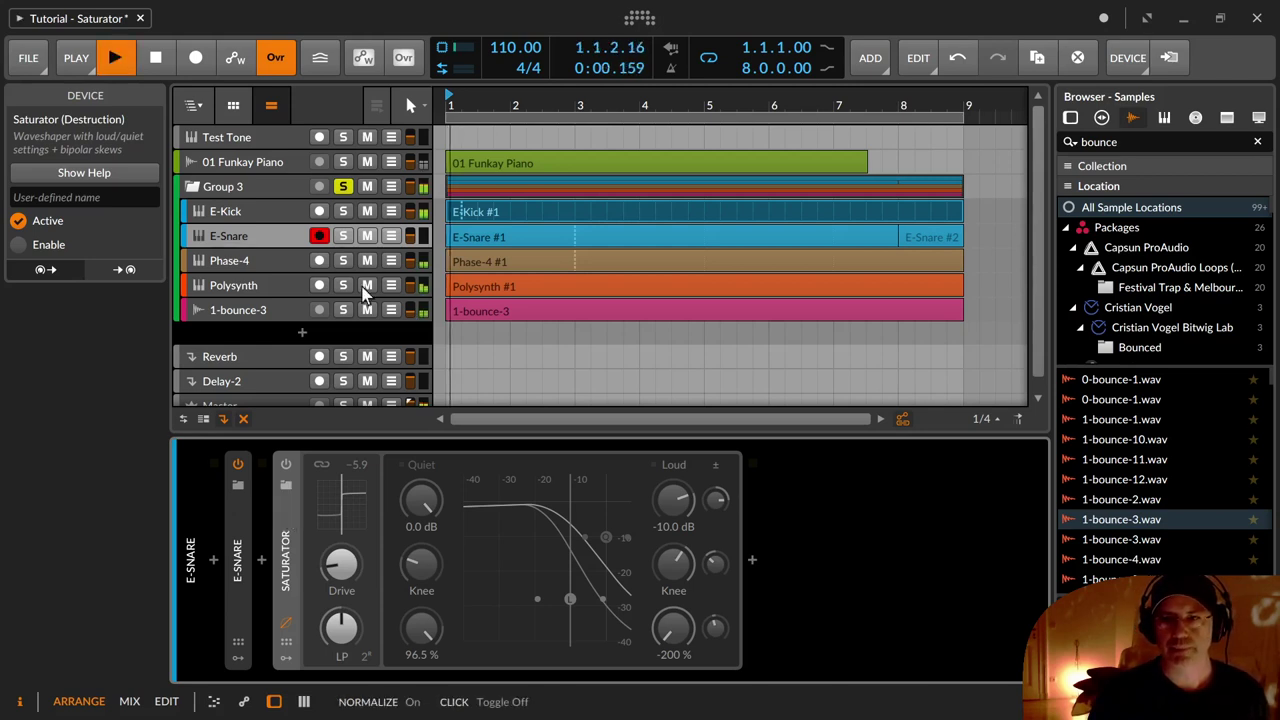
left_click(344, 236)
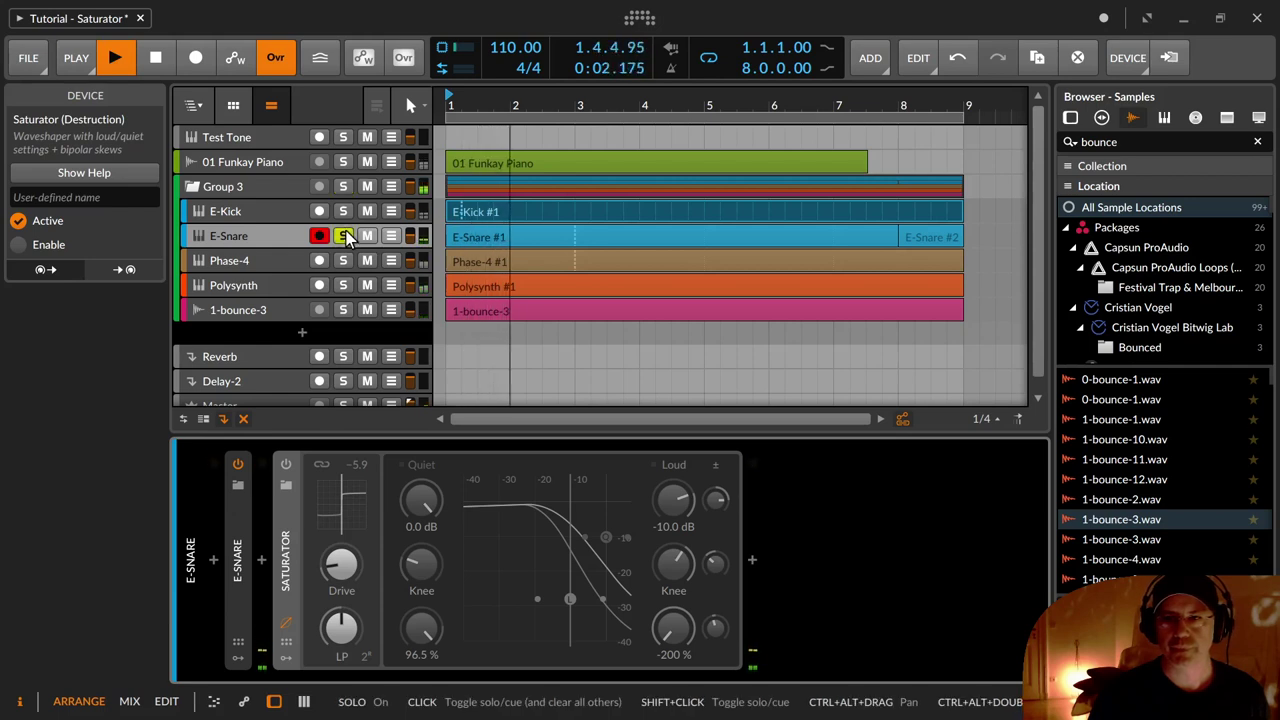
Enable the E-Snare Saturator, compare it with bypass, and slightly raise its low-pass cutoff before restarting playback
left_click(285, 468)
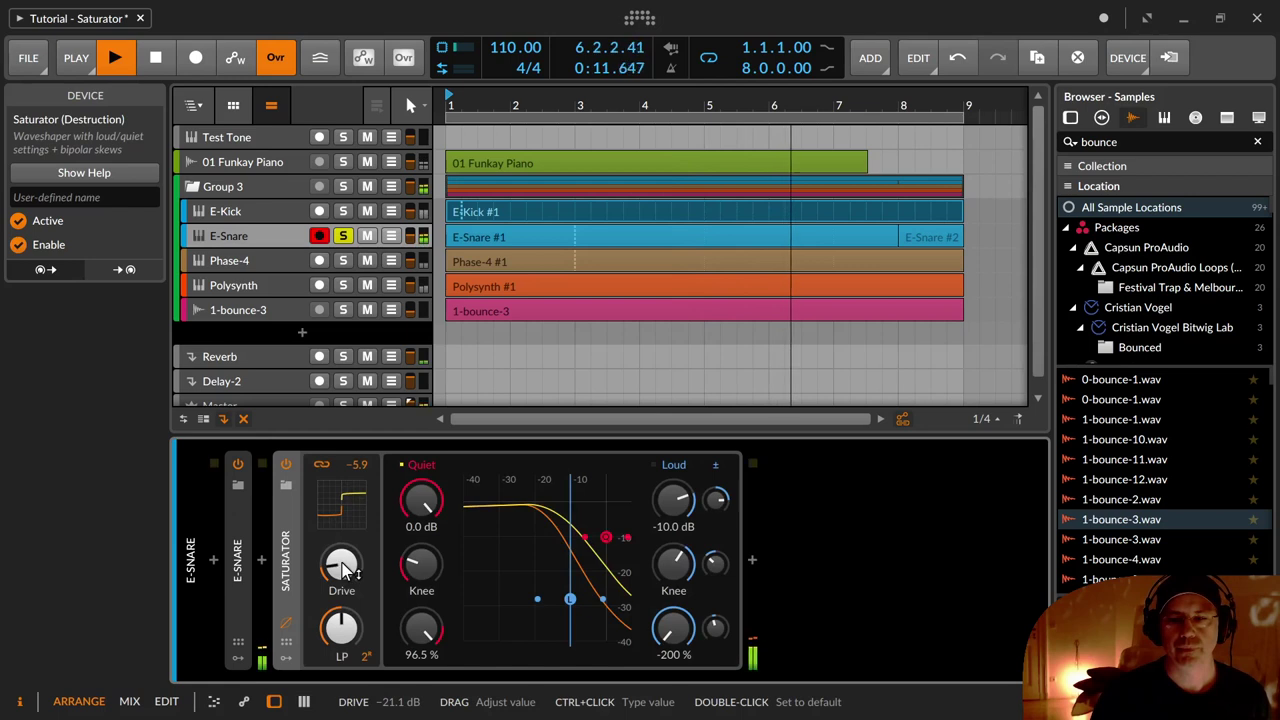
left_click(287, 467)
left_click(287, 467)
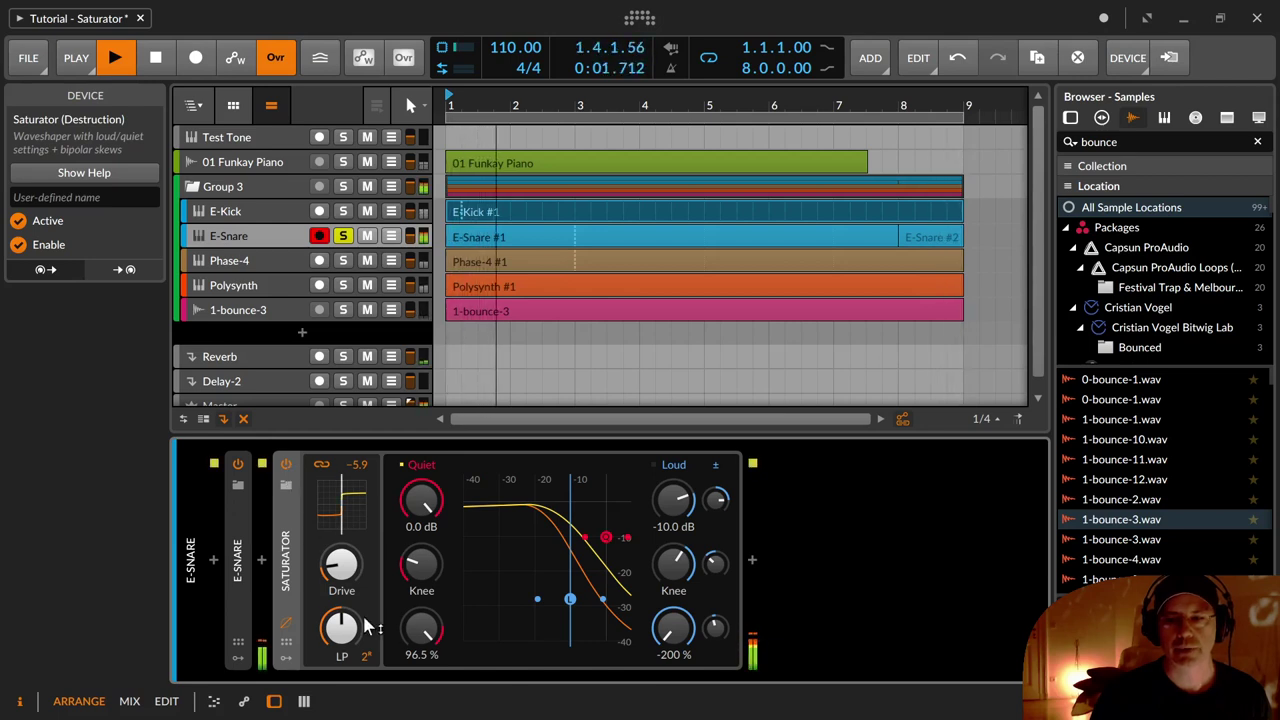
mouse_move(341, 628)
left_mouse_down()
mouse_move(341, 532)
mouse_move(352, 618)
left_mouse_up()
key("space")
key("space")
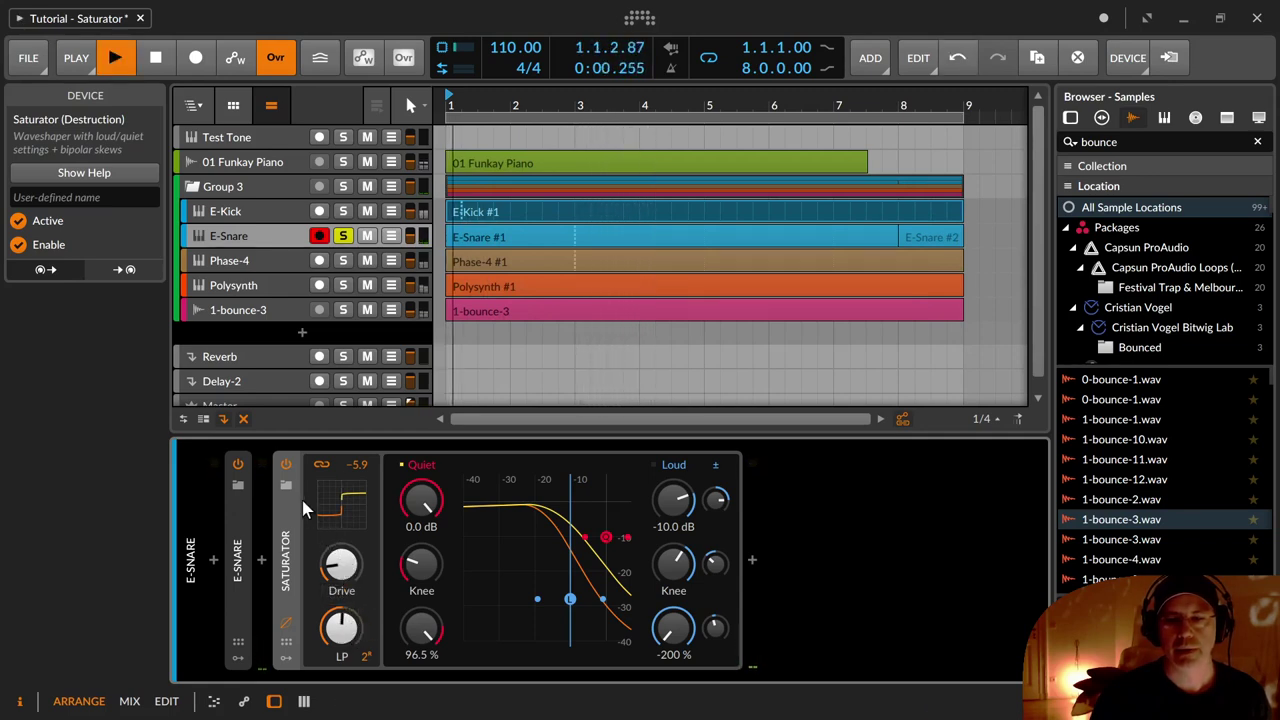
Audition the Snare Saturator 1, Snare Saturator 2 and Uridium presets on the E-Snare Saturator, load Scratch The Itch, and stop playback
left_click(287, 487)
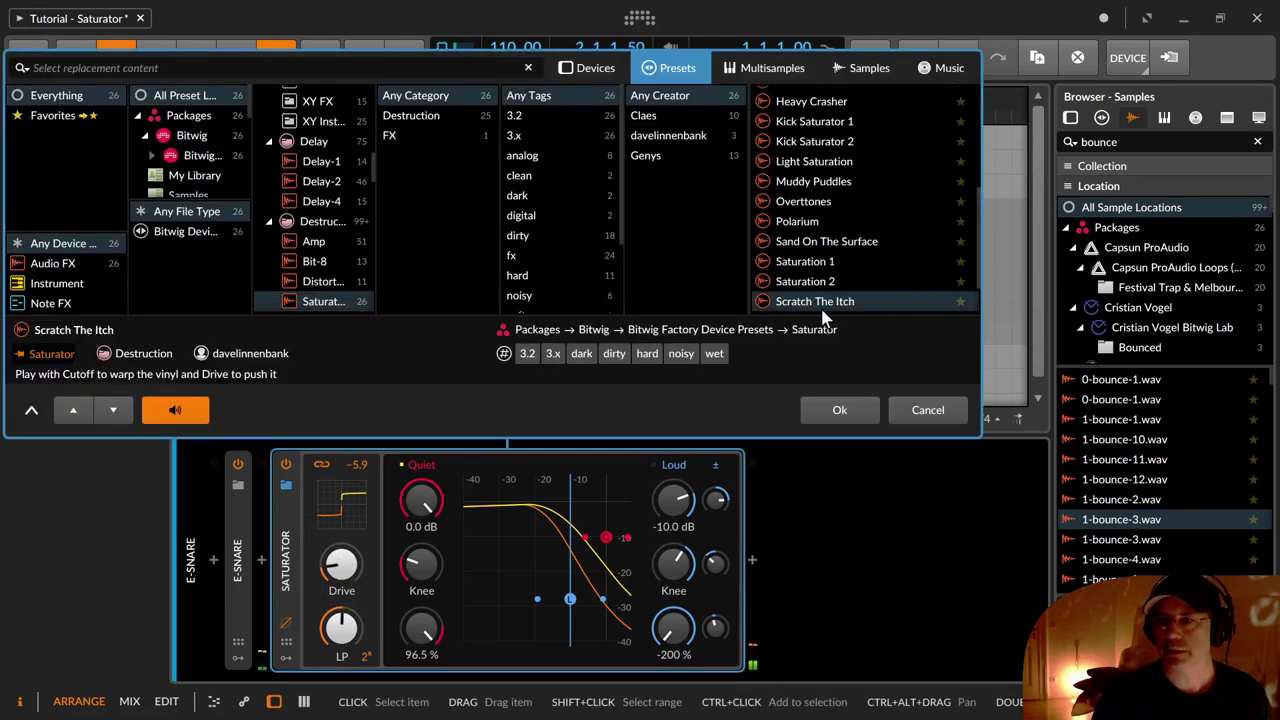
scroll(824, 316, "down", 3)
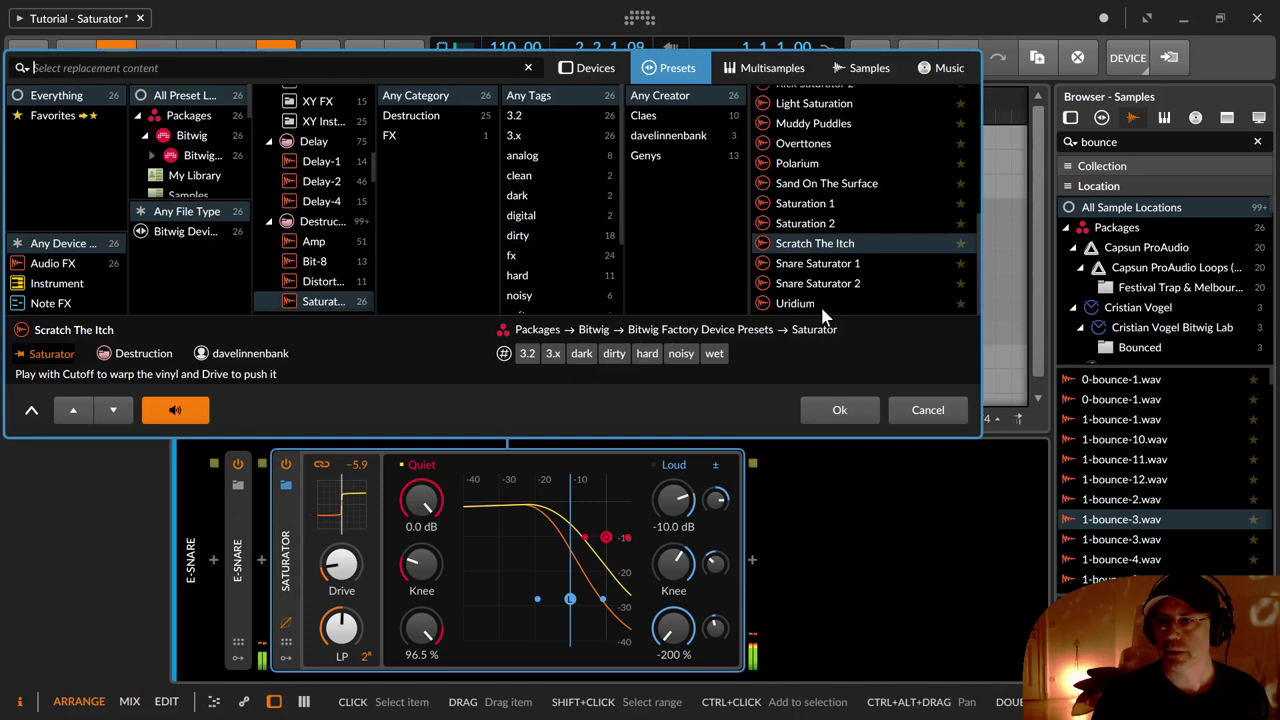
left_click(869, 263)
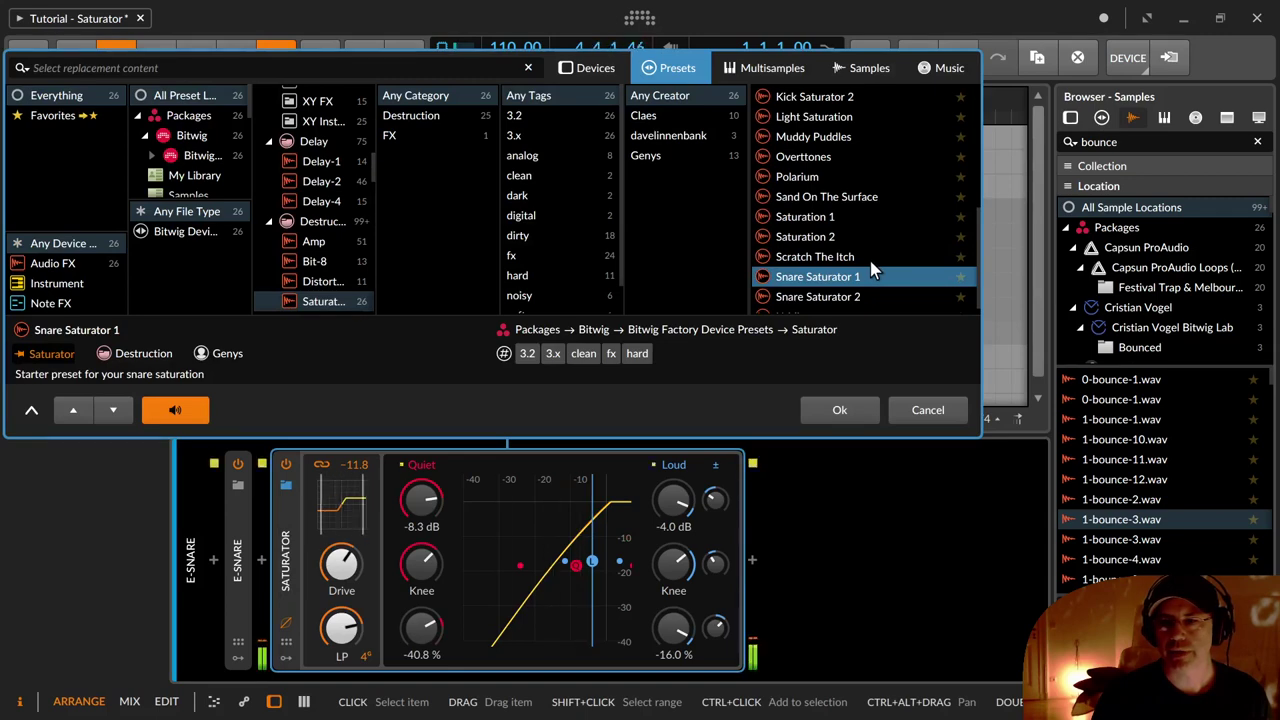
left_click(870, 296)
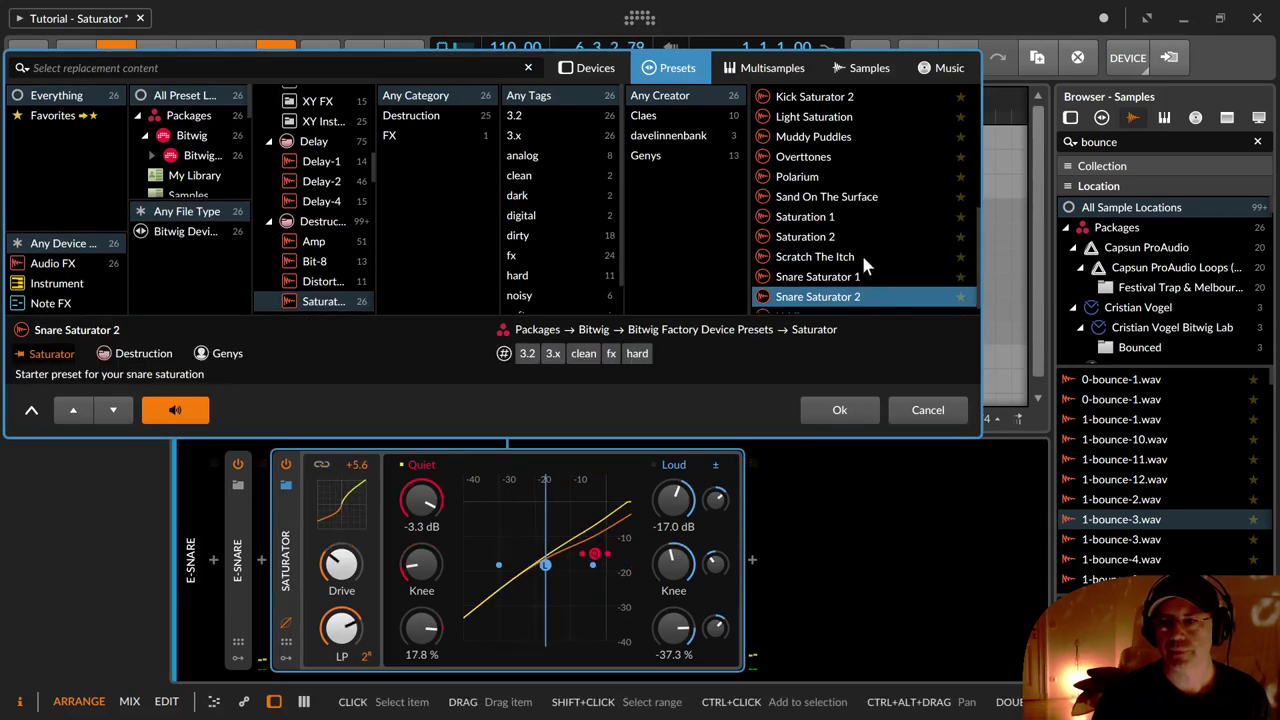
left_click(864, 257)
scroll(863, 261, "down", 1)
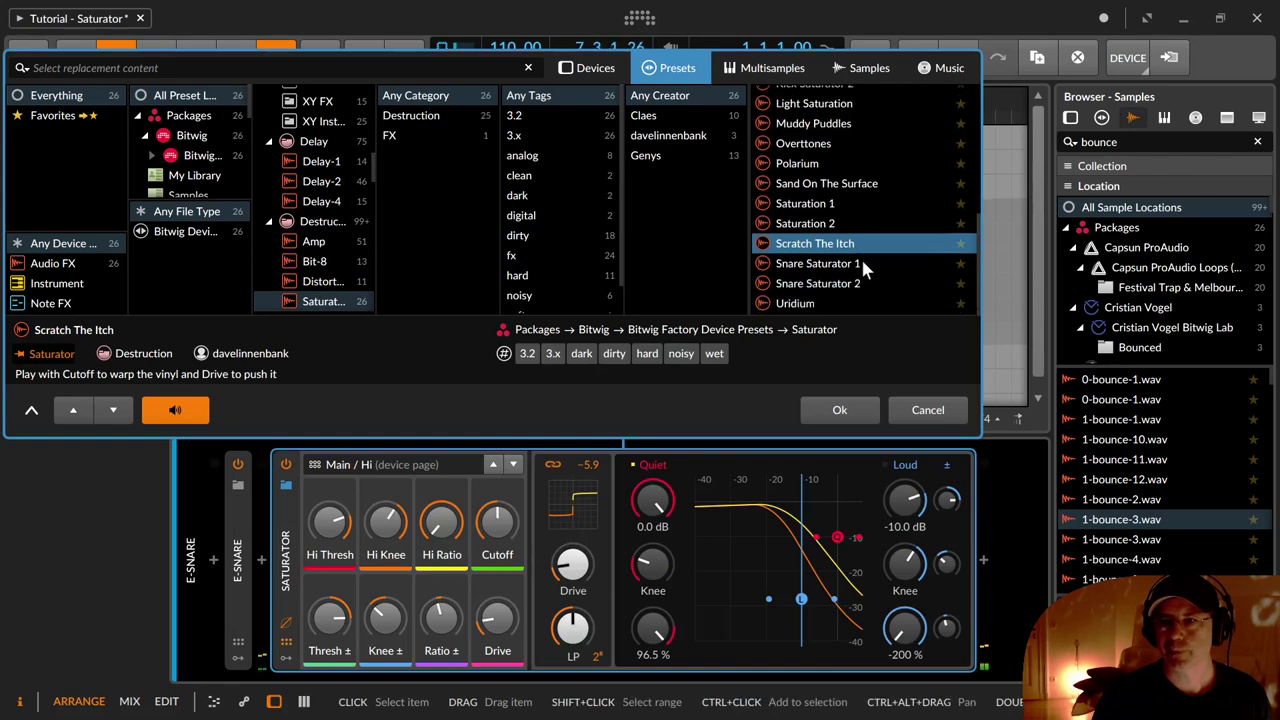
left_click(852, 296)
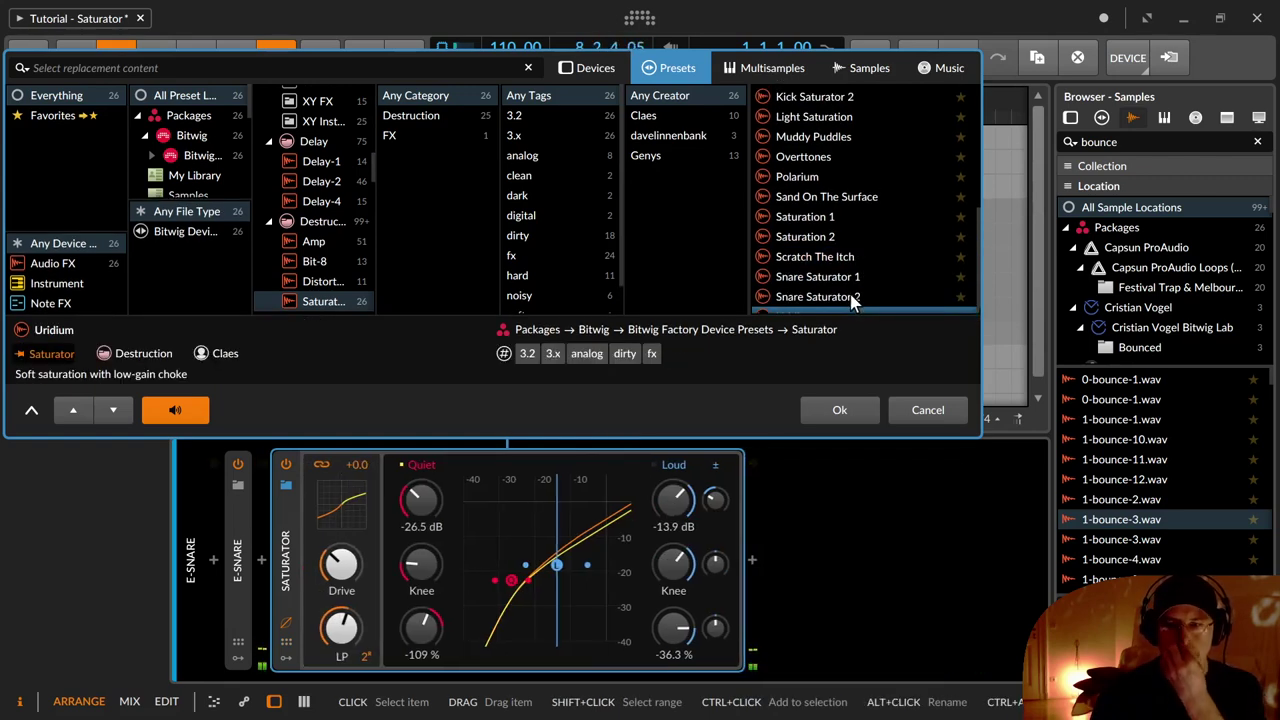
left_click(850, 281)
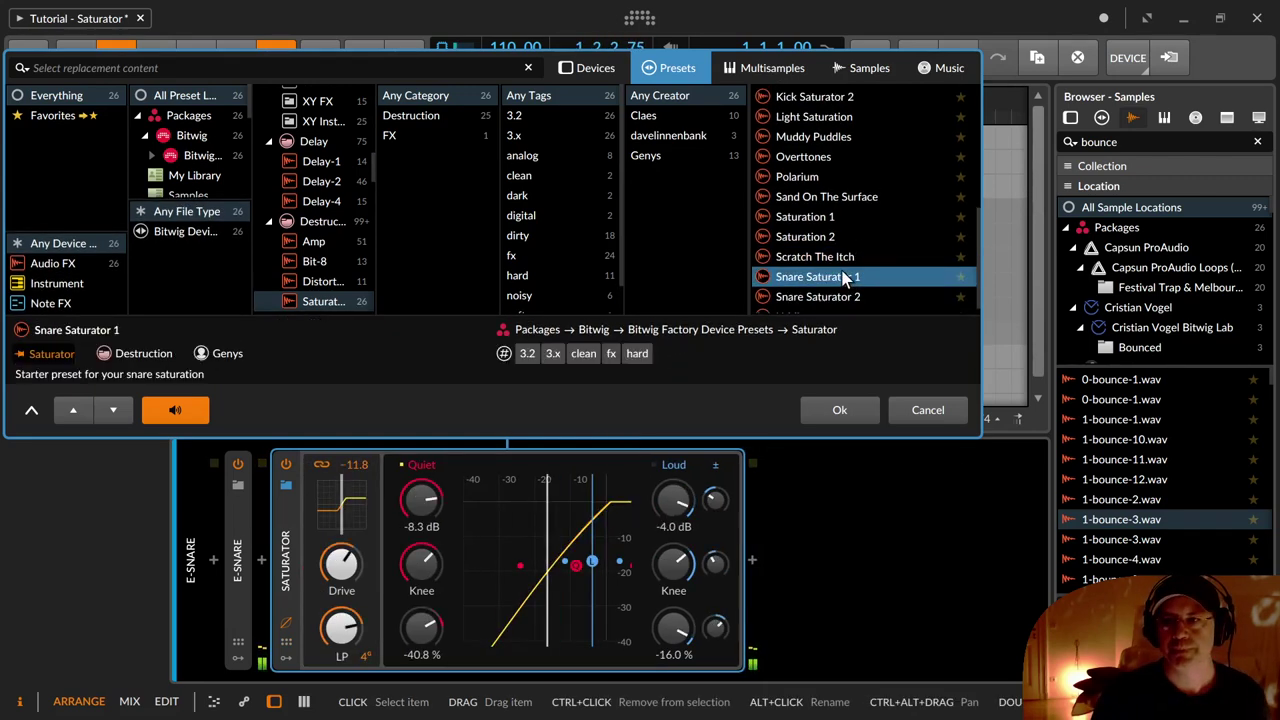
left_click(836, 262)
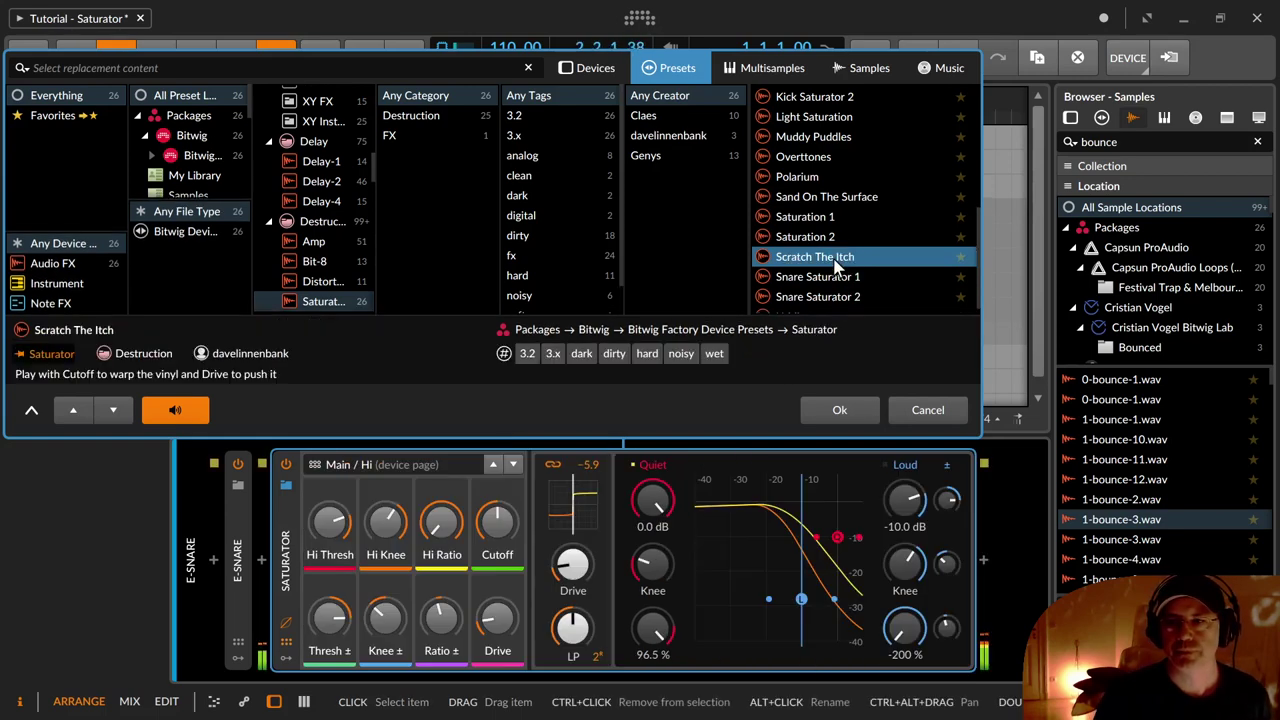
left_click(838, 412)
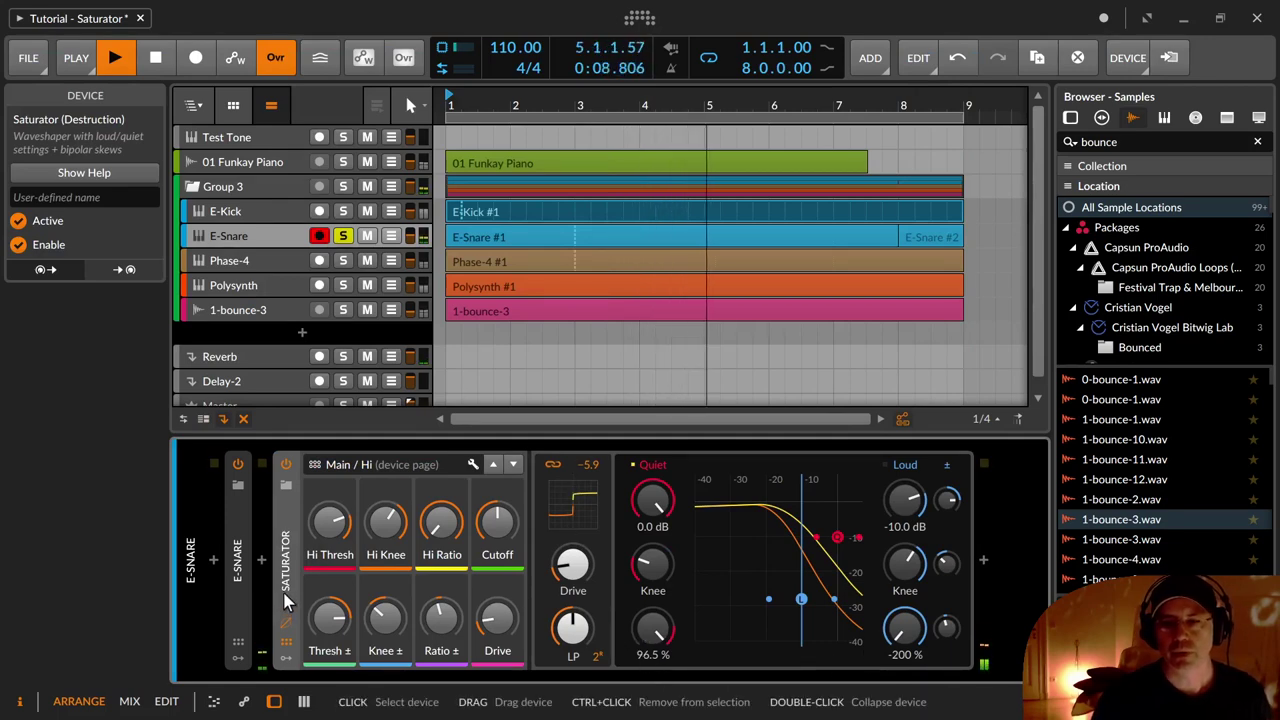
key("space")
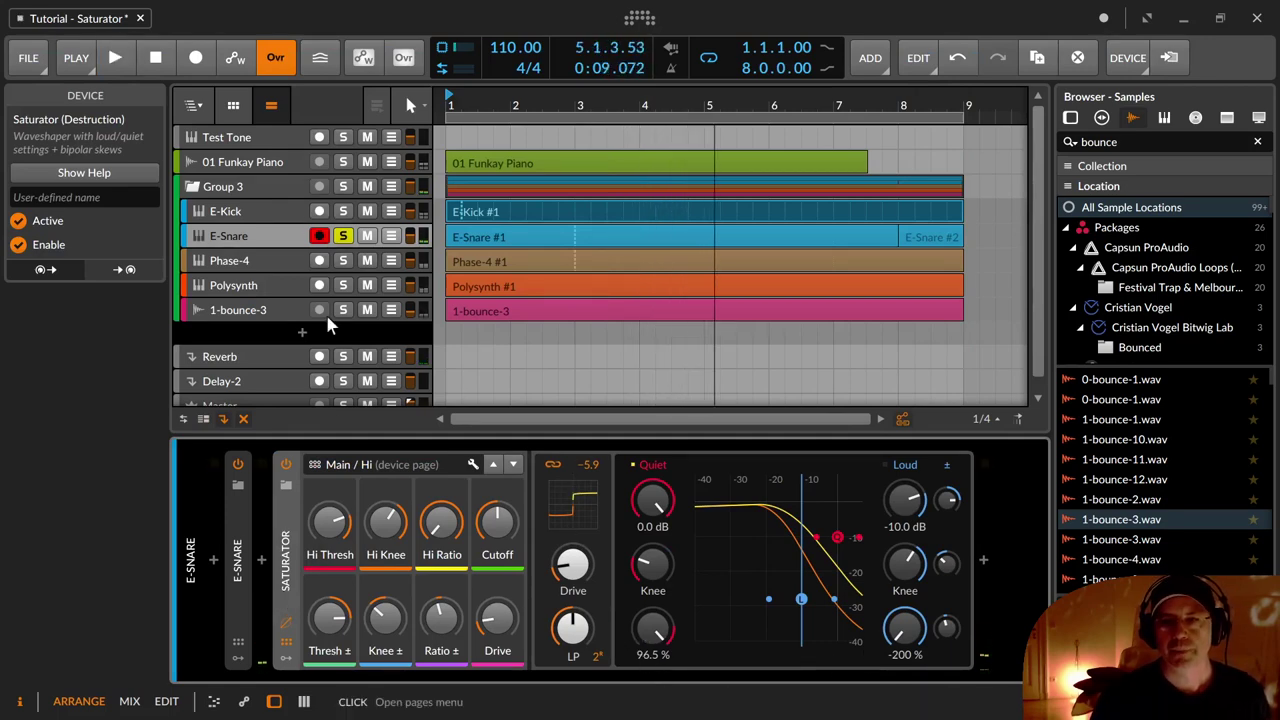
Select and solo the Polysynth track, and play it from the start of the arrangement
left_click(267, 261)
left_click(261, 285)
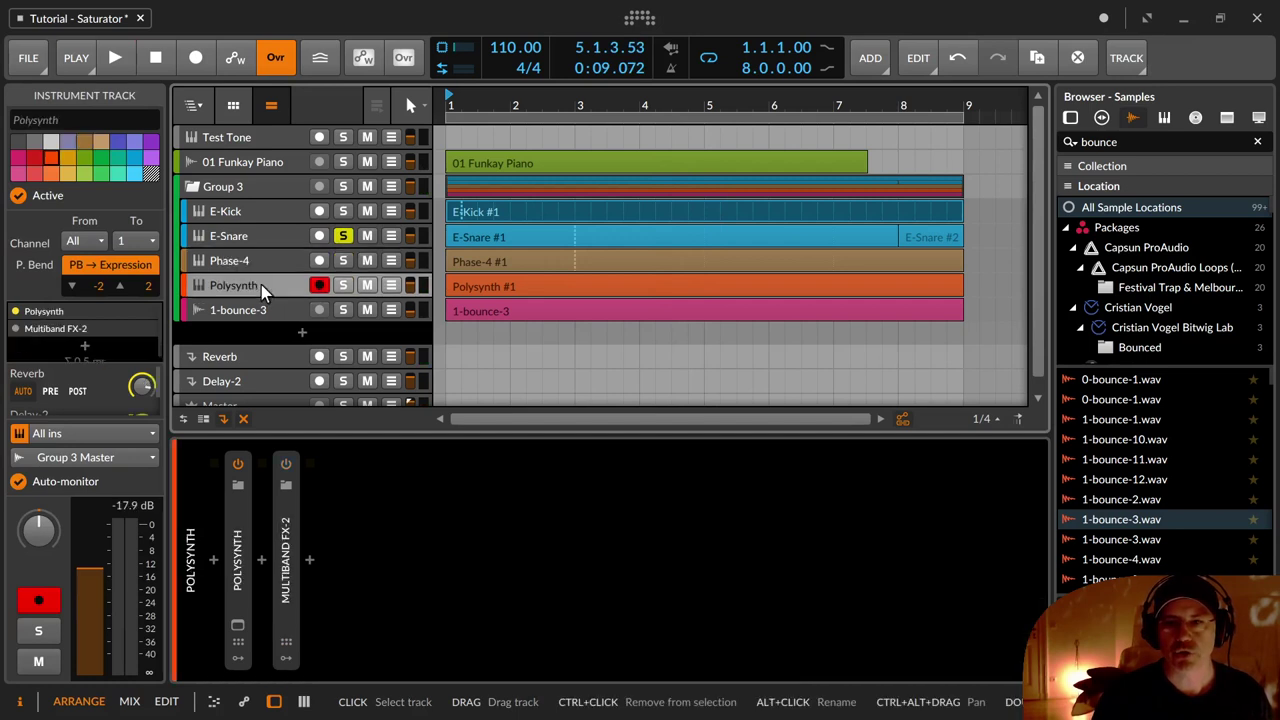
left_click(343, 286)
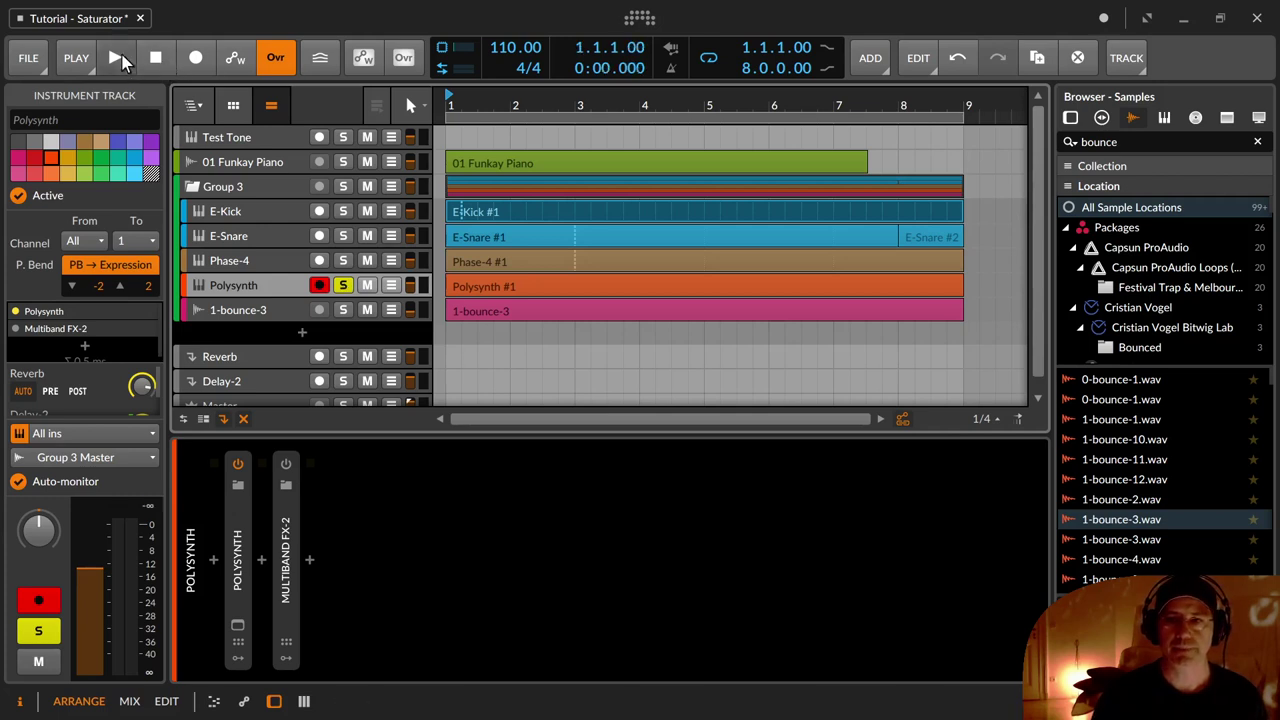
left_click(117, 60)
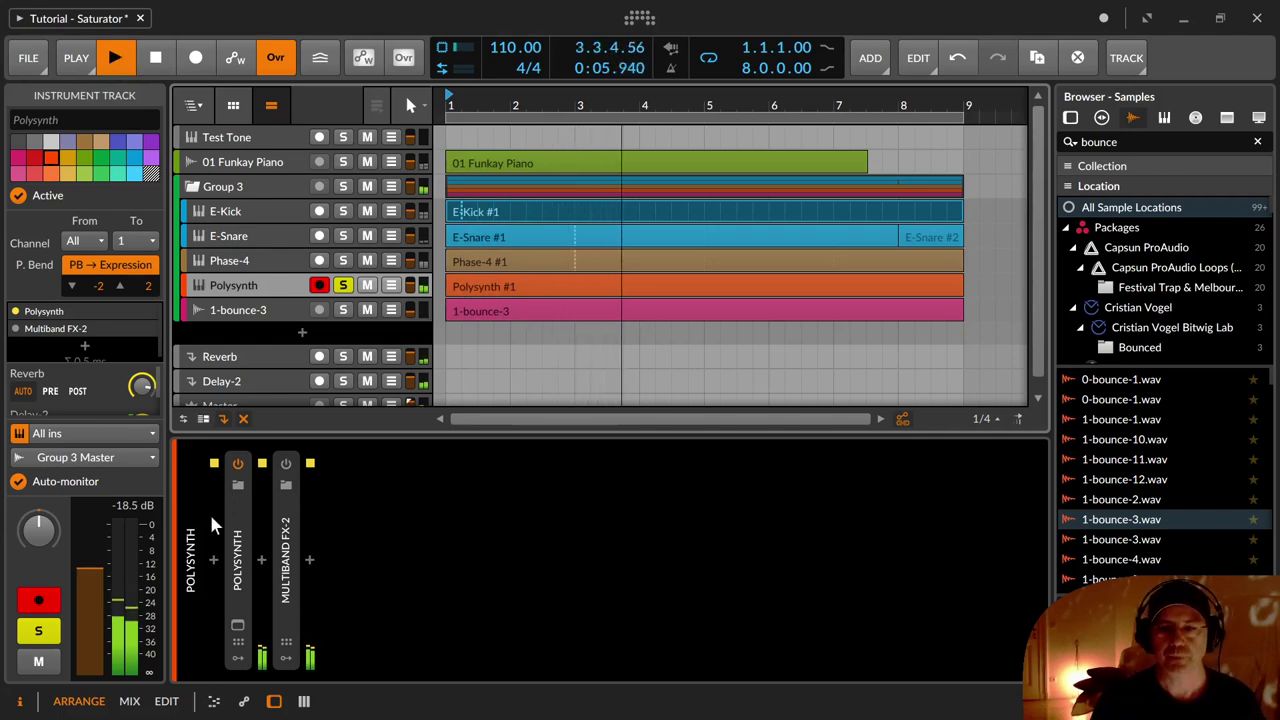
Briefly view the Polysynth device's controls, then expand Multiband FX-2 and enable it
double_click(240, 578)
double_click(240, 578)
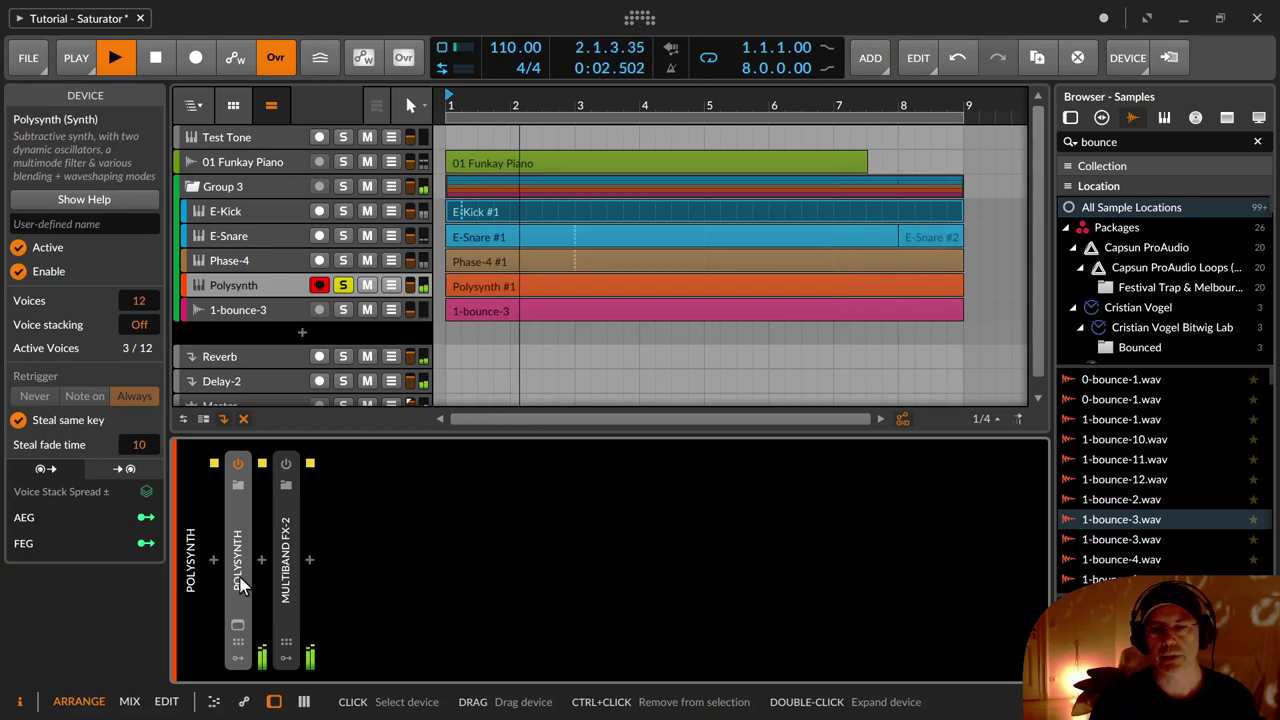
double_click(286, 565)
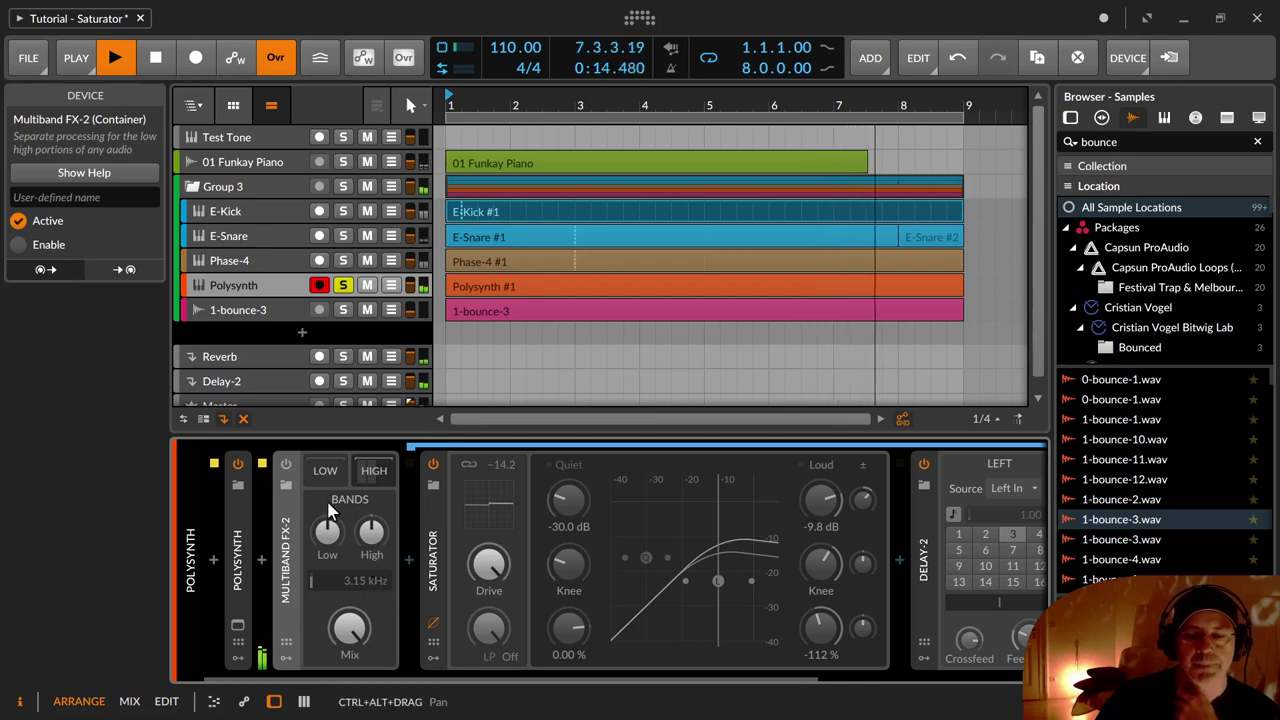
left_click(287, 464)
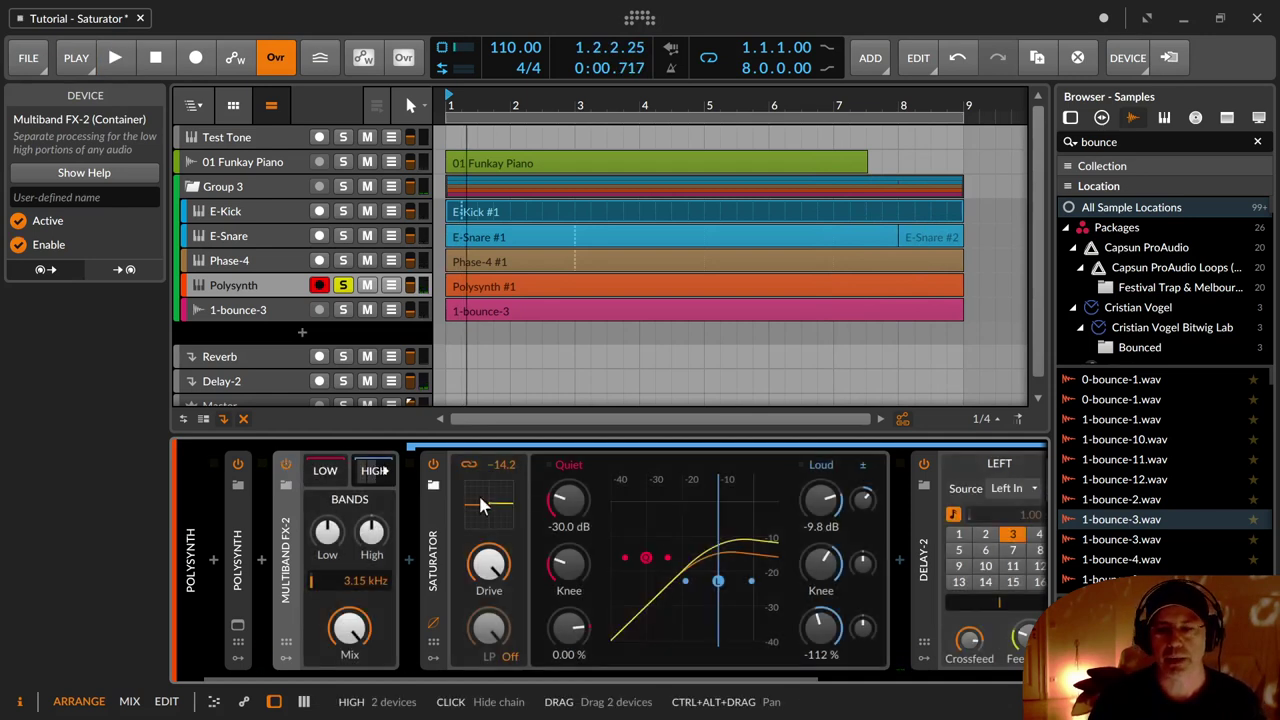